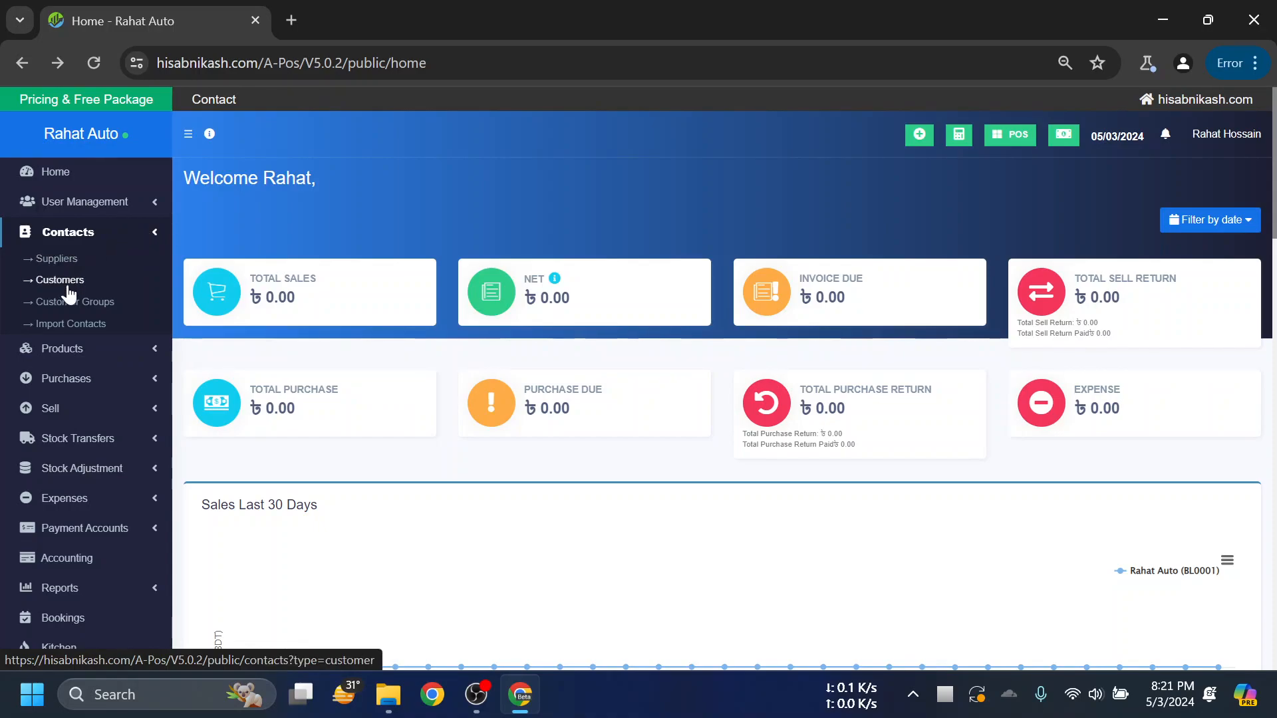
- View the Suppliers, Customers and Customer Groups pages, ending on the Import Contacts page
click(60, 259)
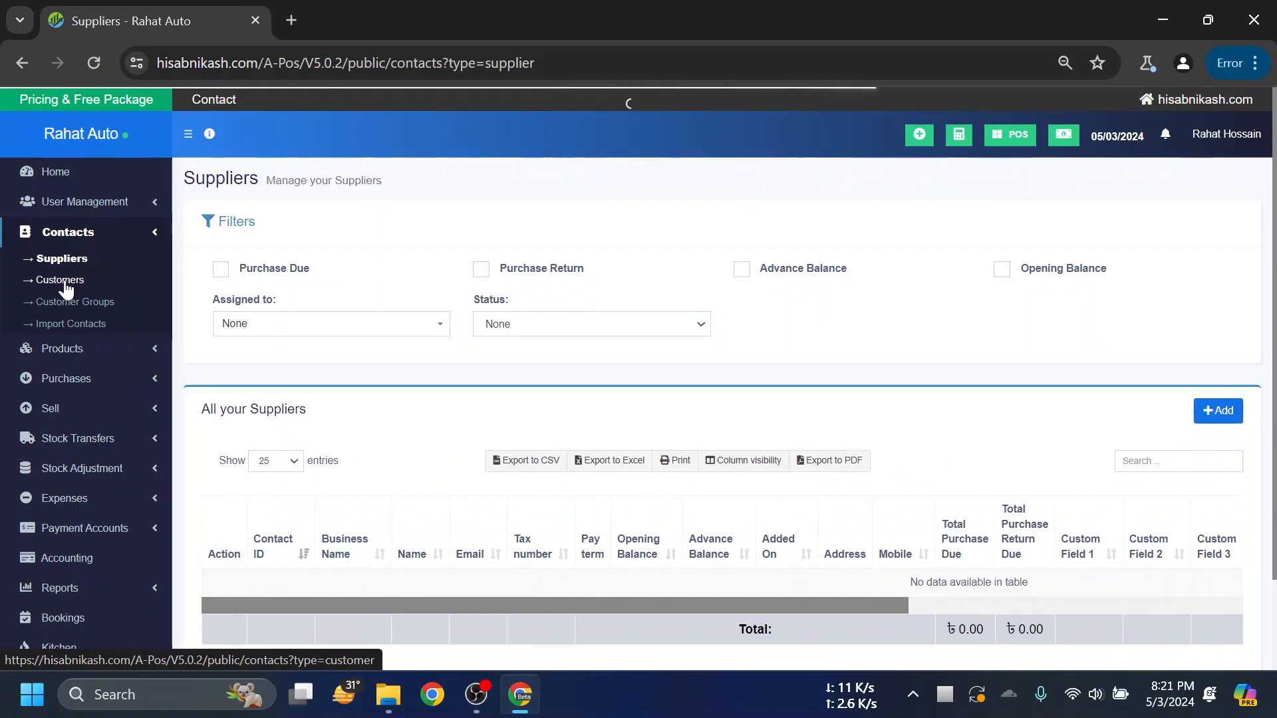
click(79, 283)
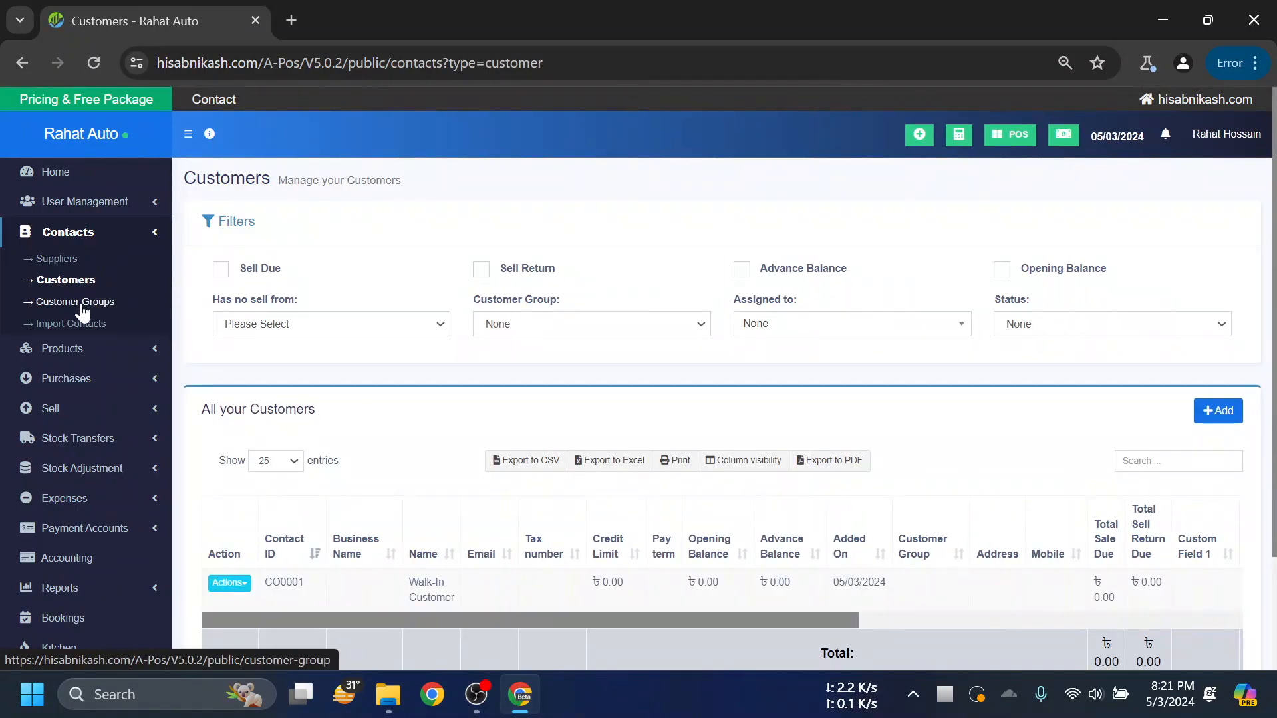
click(81, 303)
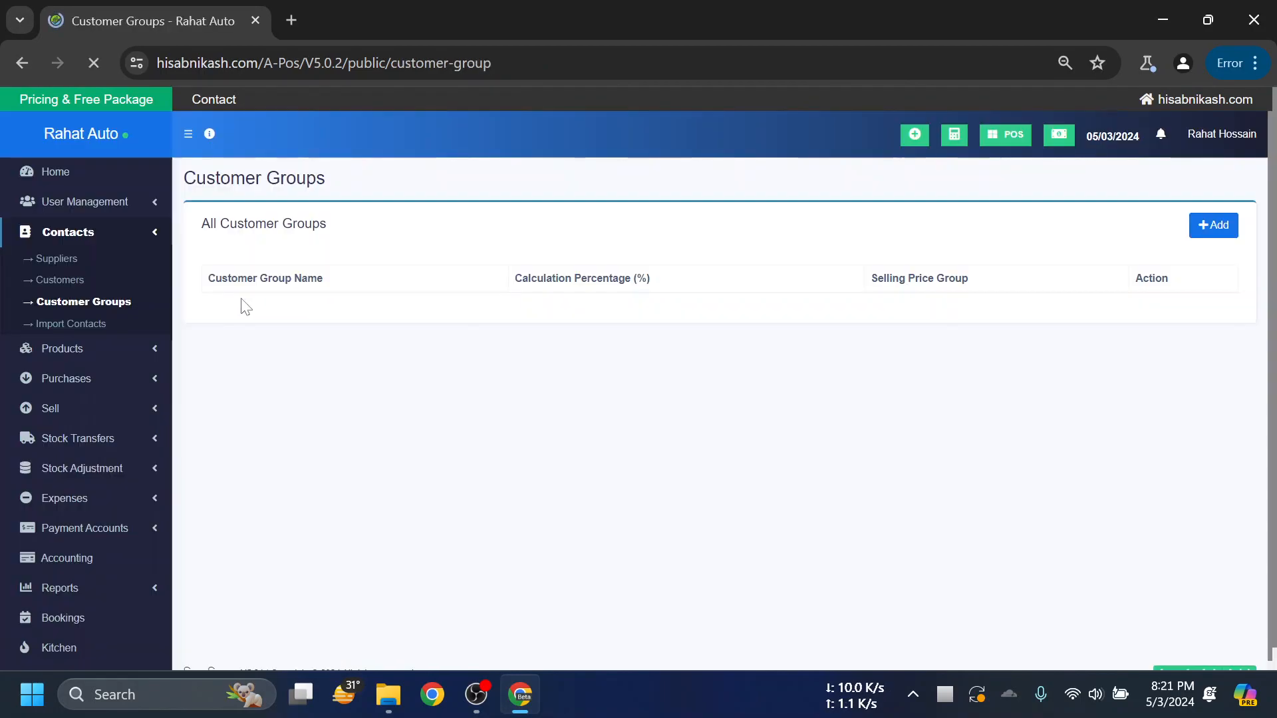
click(70, 325)
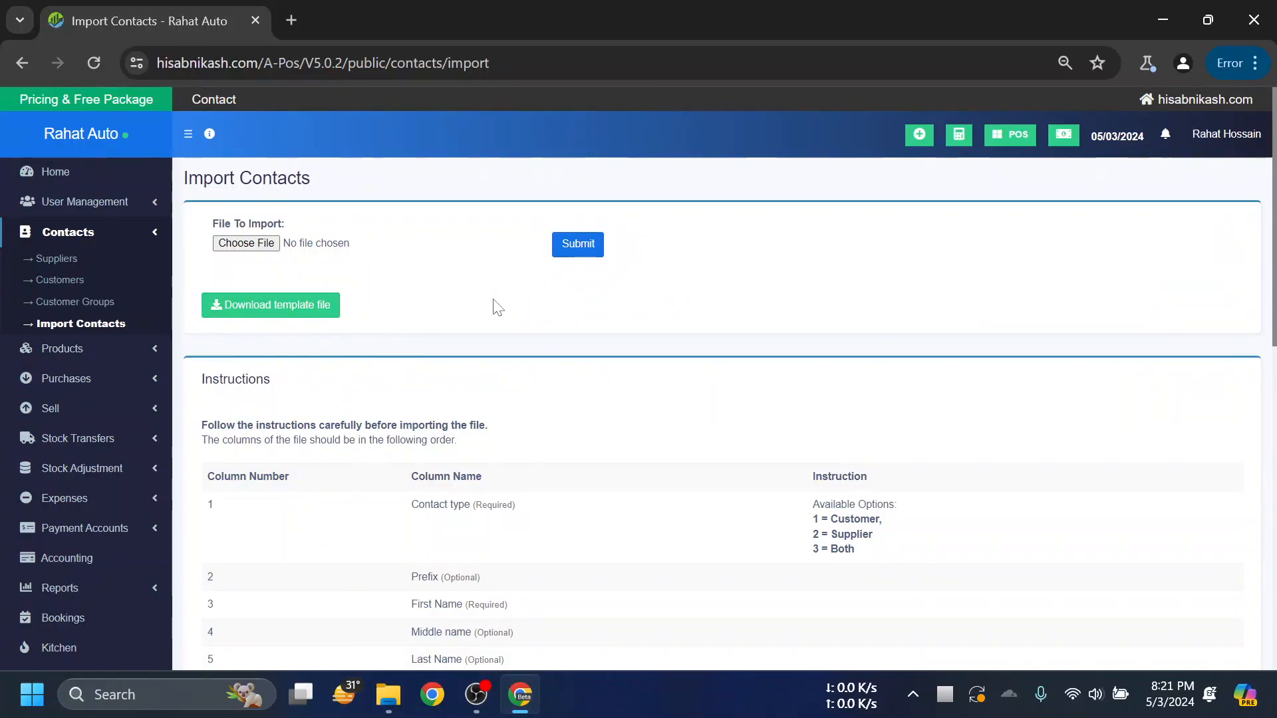
- Examine the contact import page, including its file upload, template download and column instructions
scroll(817, 391, down, 9)
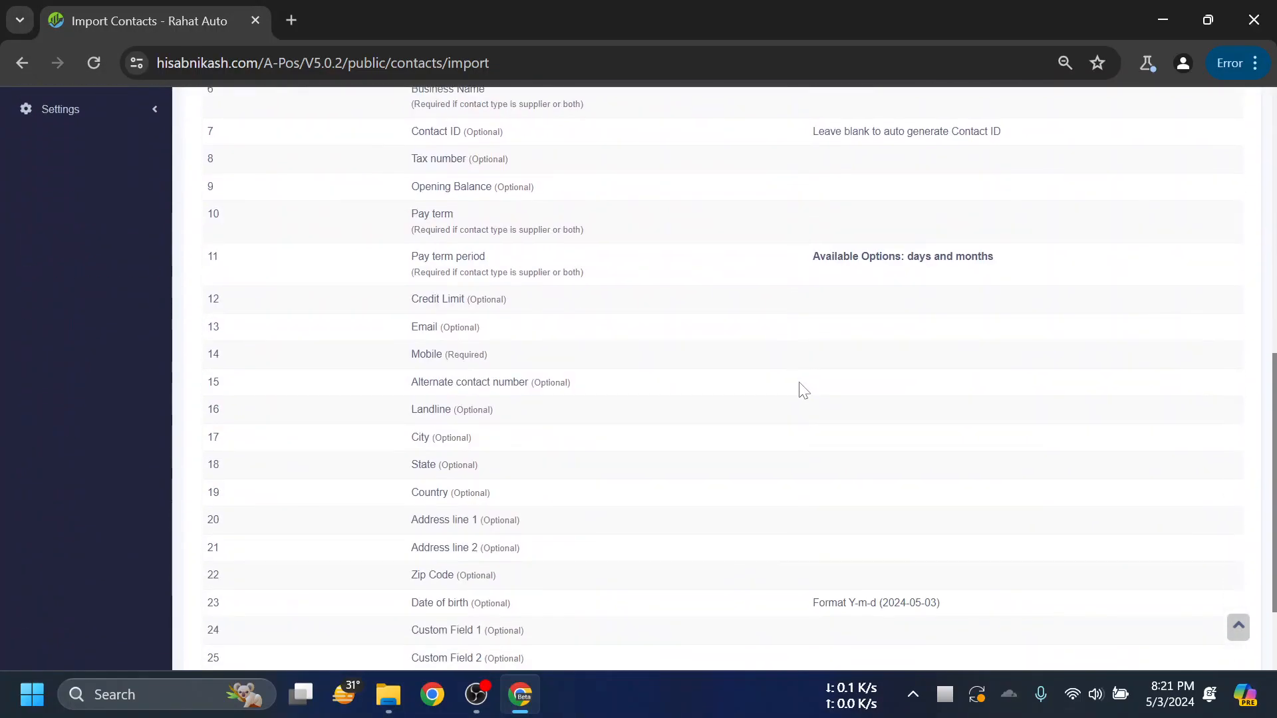
scroll(798, 389, up, 9)
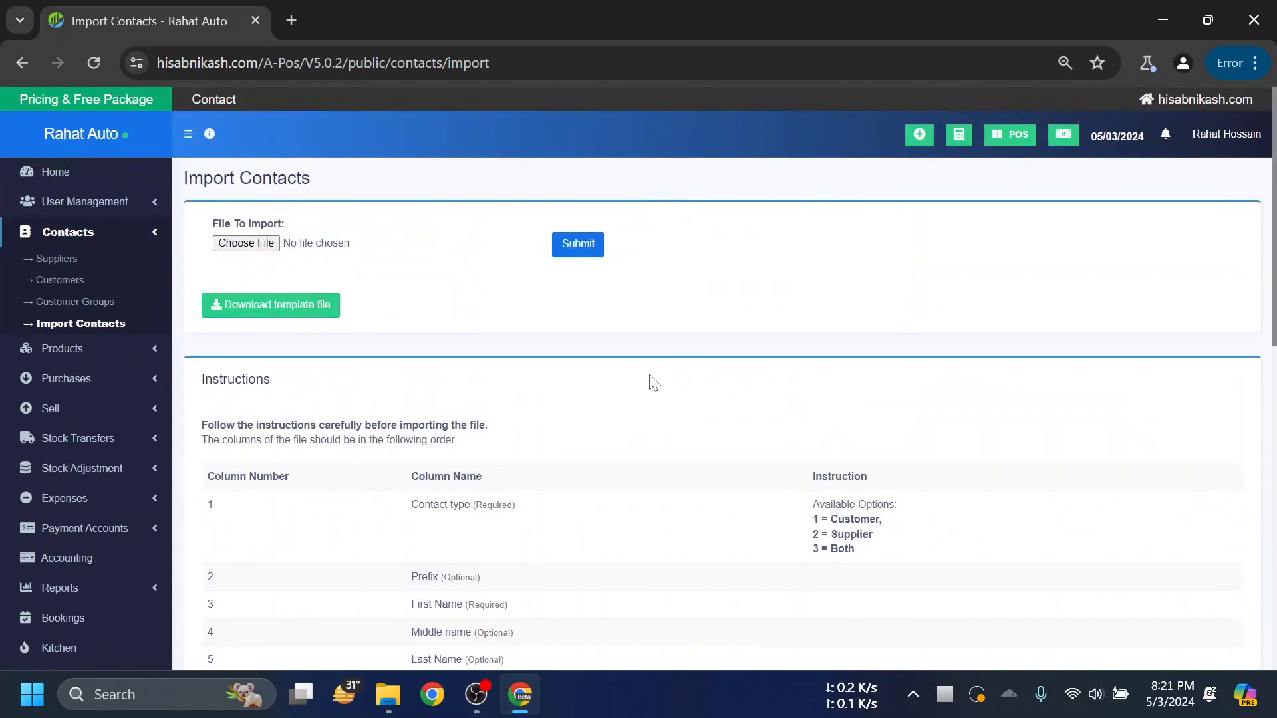
scroll(717, 352, down, 3)
scroll(538, 349, up, 3)
scroll(624, 452, down, 10)
scroll(617, 440, up, 10)
scroll(509, 294, down, 2)
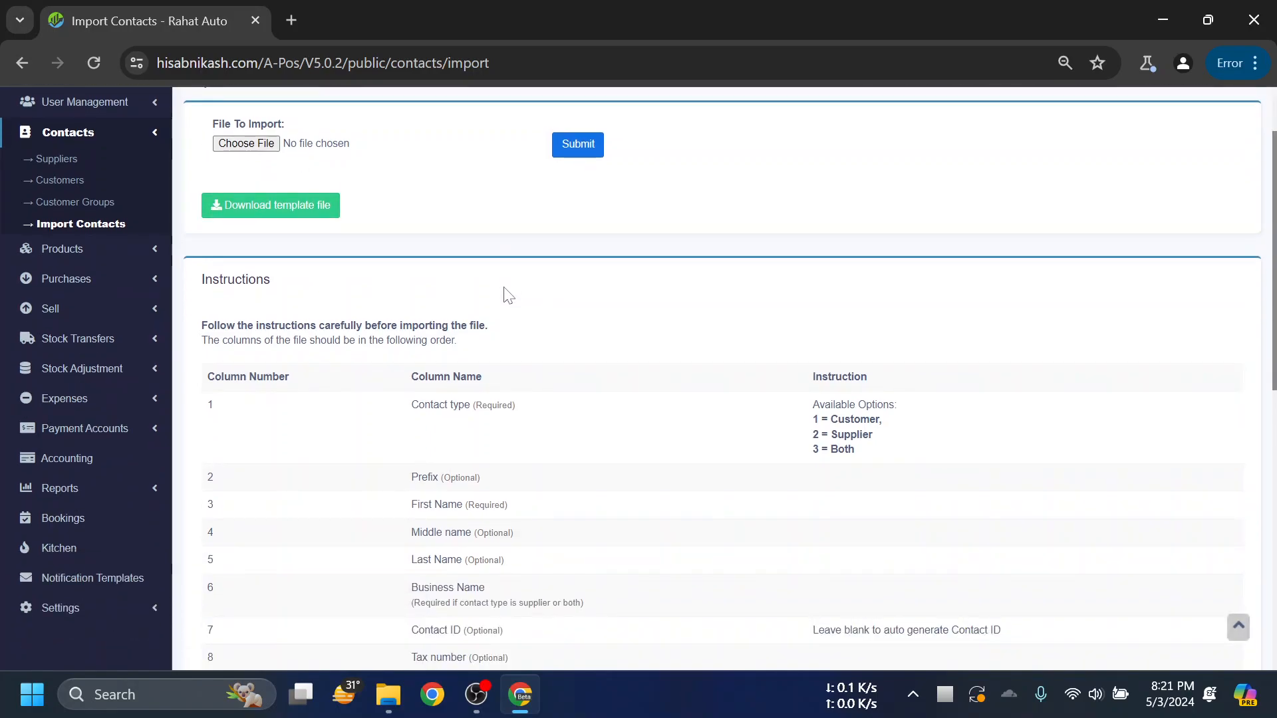
scroll(710, 305, down, 3)
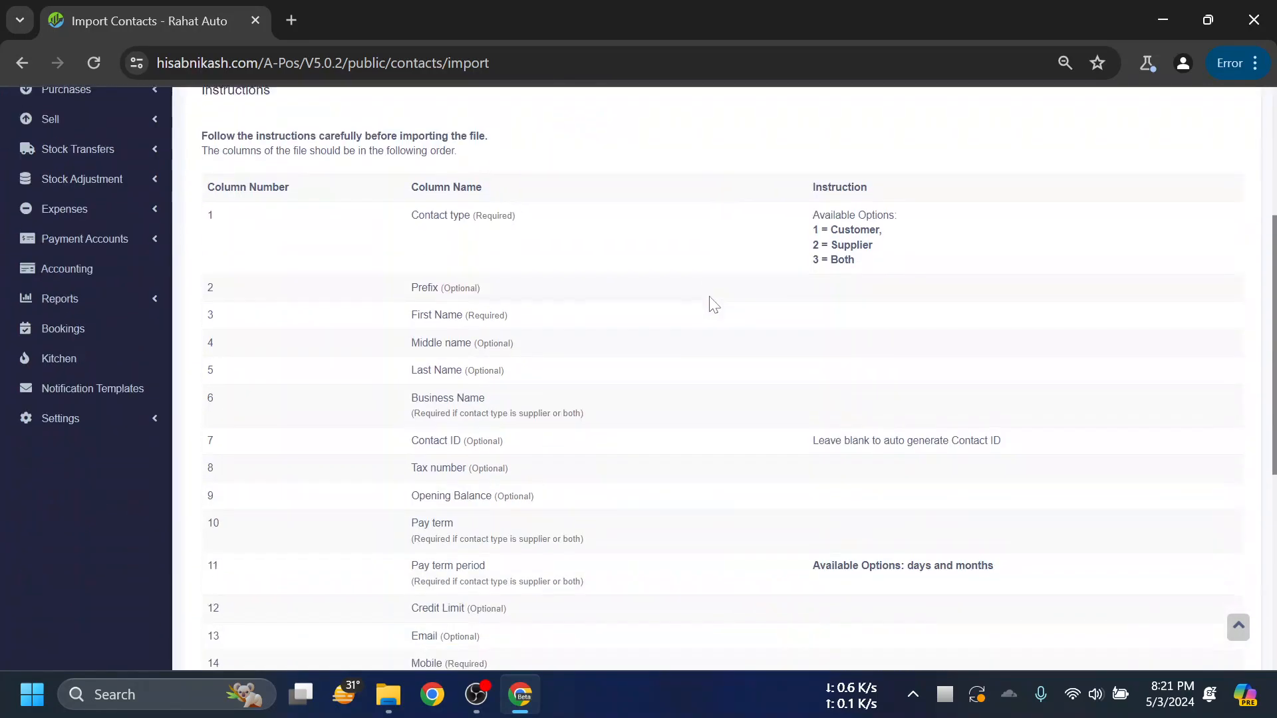
scroll(724, 311, up, 3)
scroll(789, 318, down, 3)
scroll(731, 316, up, 3)
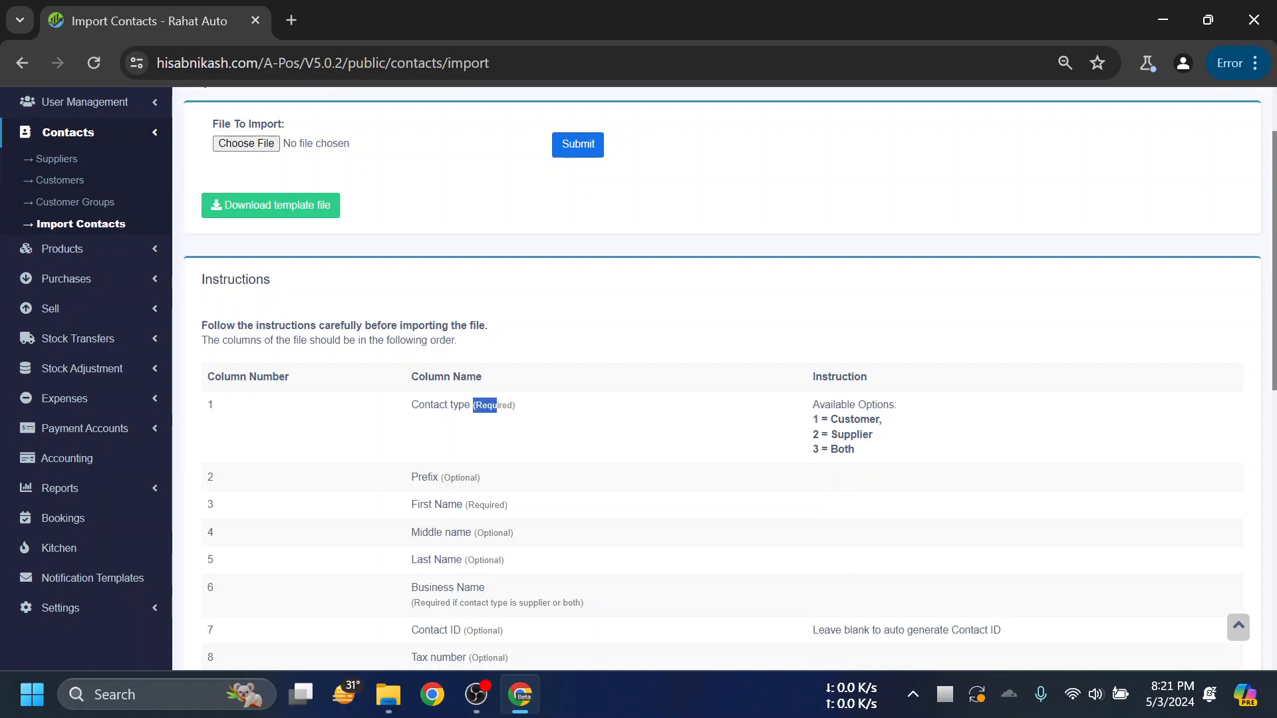
- Check which contact import columns are required and which are optional, such as contact type, prefix and mobile
click(556, 399)
drag(512, 406, 473, 405)
click(573, 422)
scroll(577, 418, down, 1)
drag(474, 378, 442, 378)
click(543, 385)
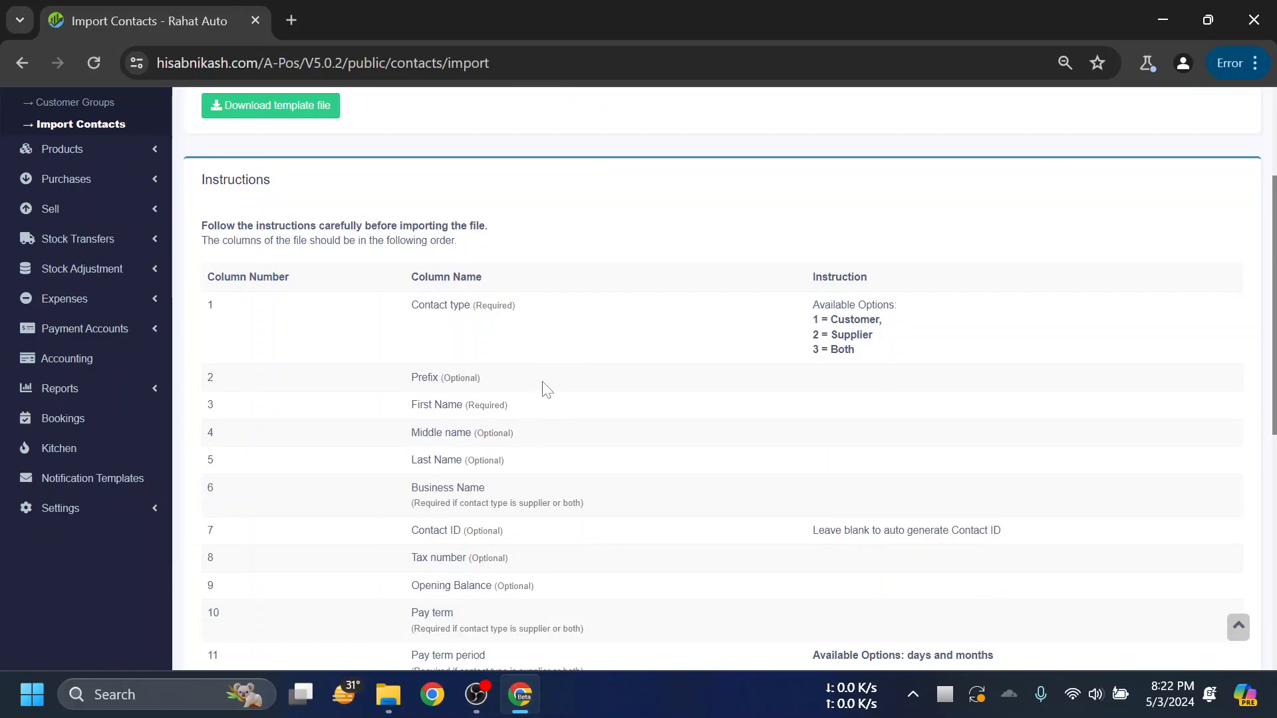
scroll(544, 387, down, 1)
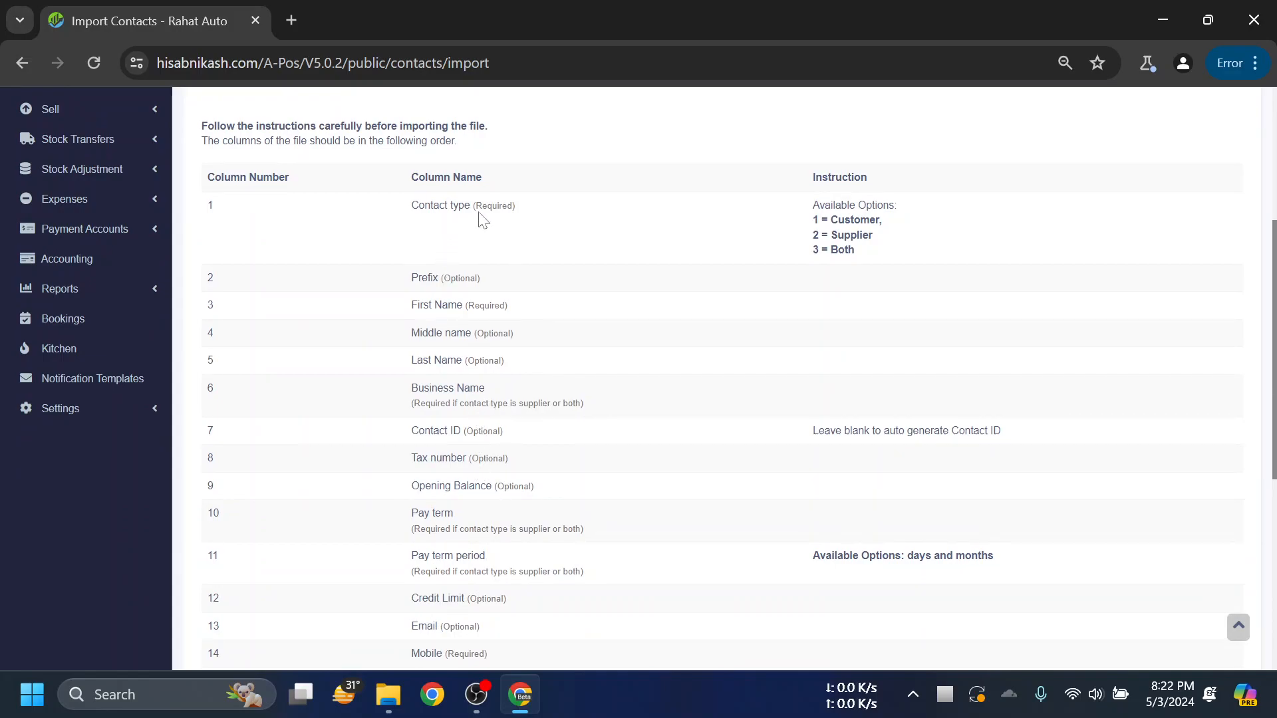
scroll(472, 346, down, 2)
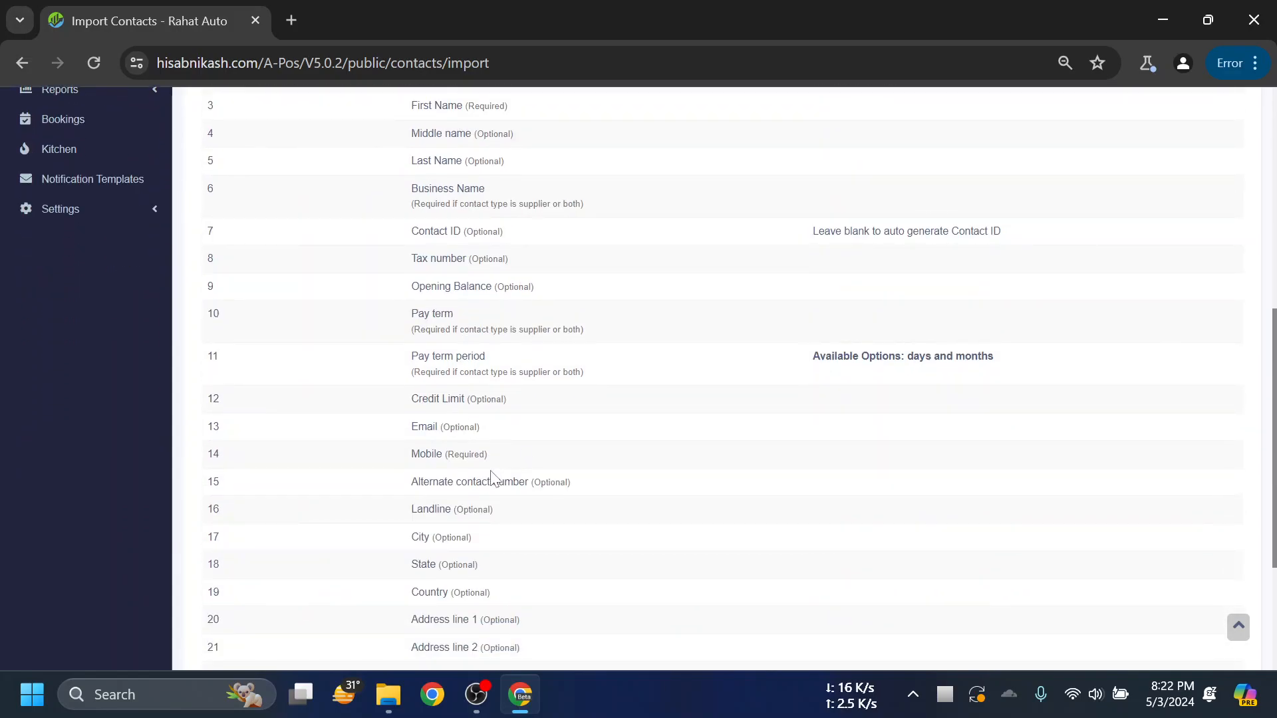
scroll(499, 479, up, 3)
scroll(500, 280, down, 3)
scroll(466, 473, up, 7)
scroll(507, 476, down, 4)
scroll(539, 434, up, 4)
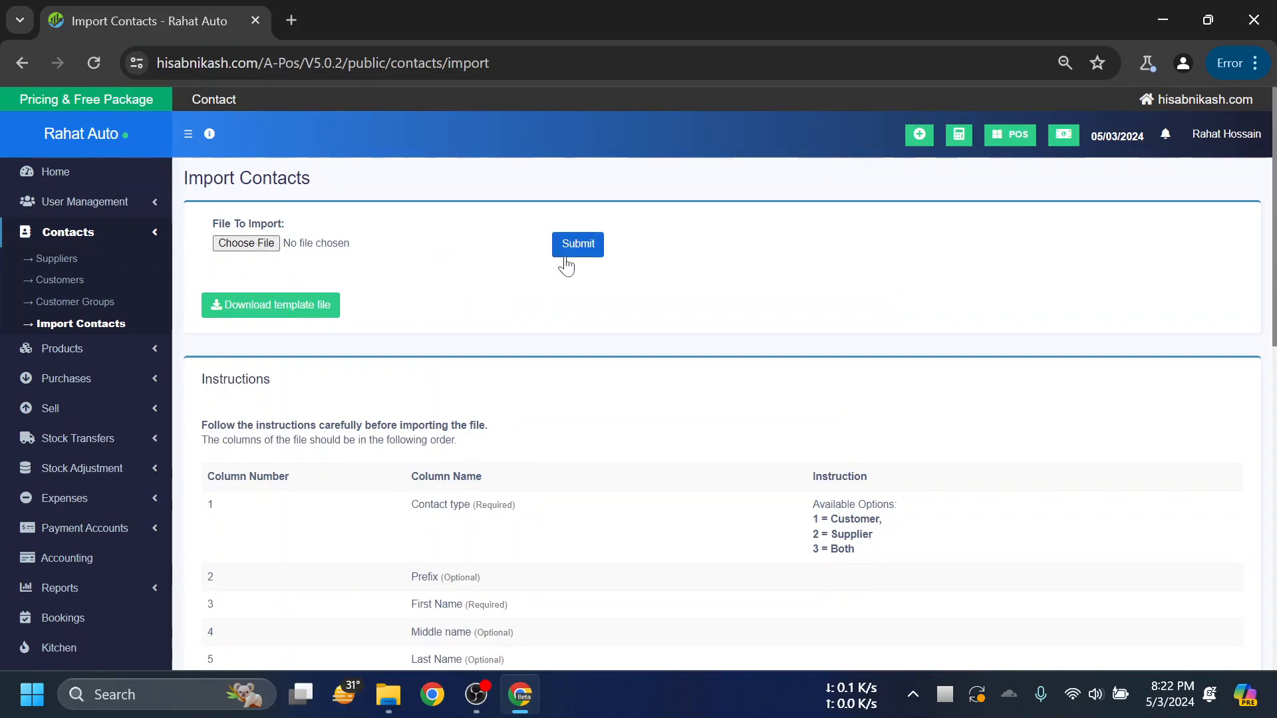
- Open the suppliers list and start a new contact of type Suppliers, marked as Business
click(67, 261)
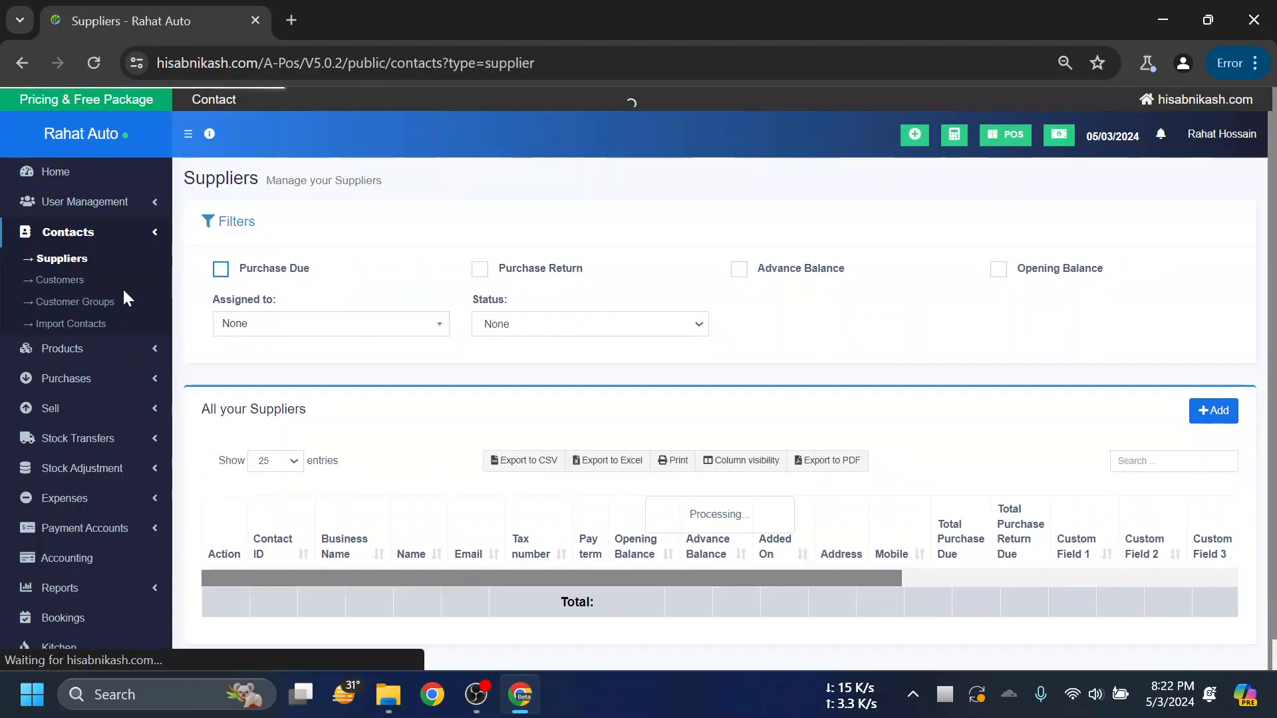
click(74, 324)
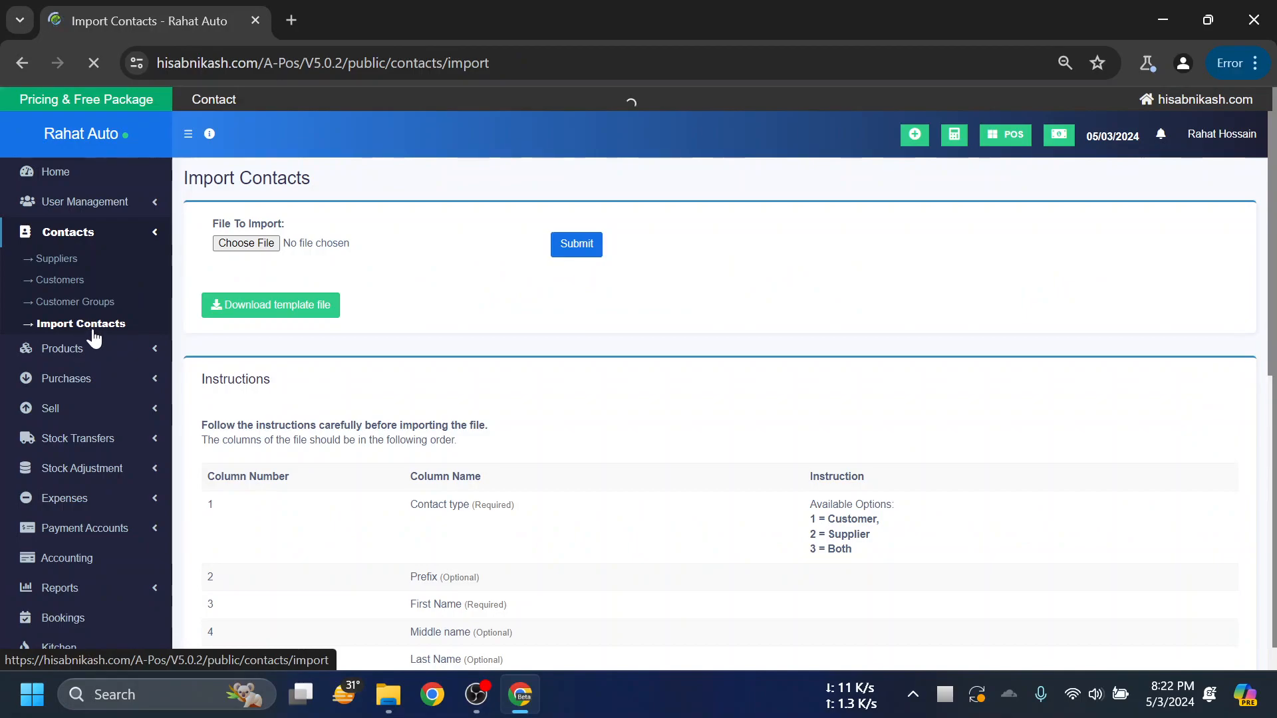
click(56, 258)
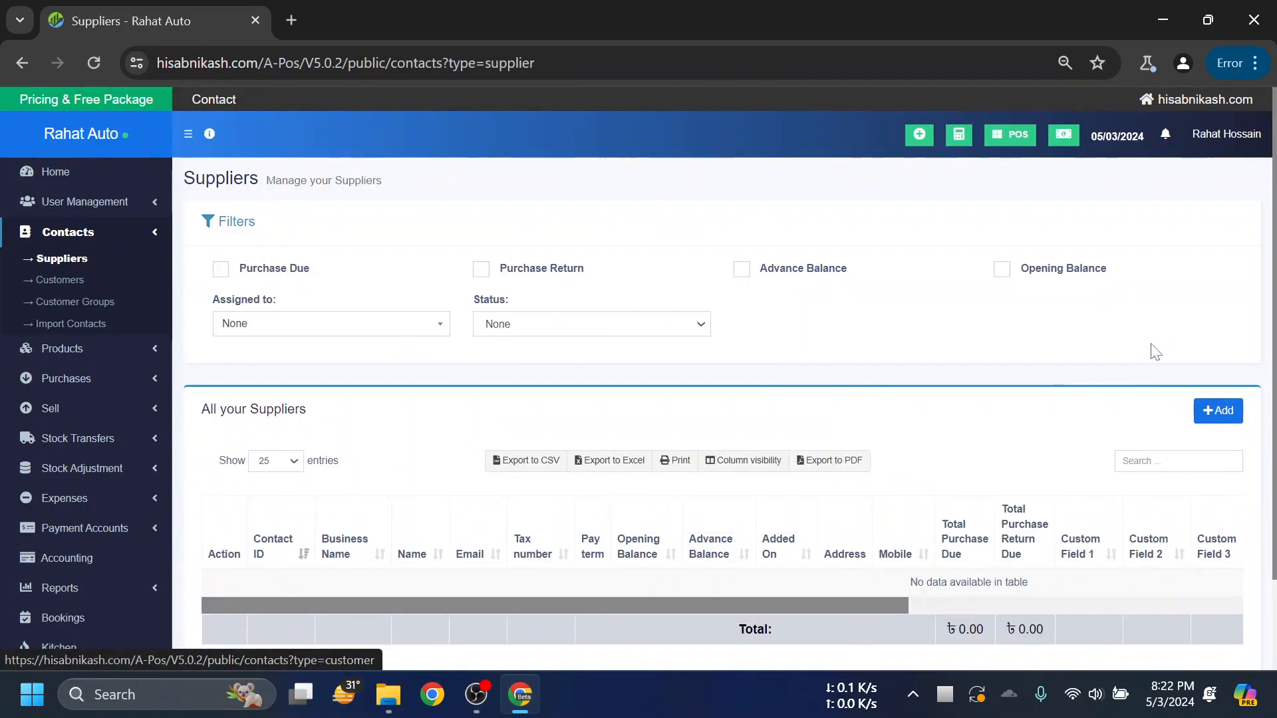
scroll(1168, 336, down, 2)
click(1239, 301)
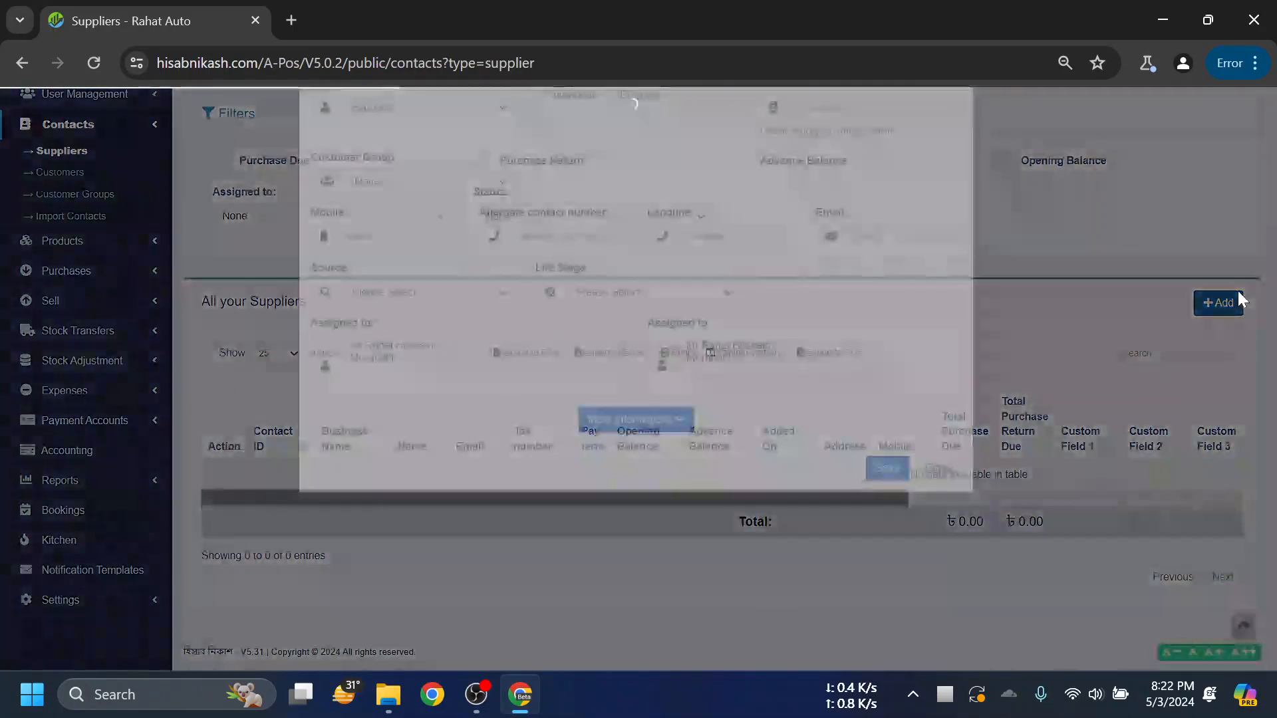
click(428, 194)
click(428, 193)
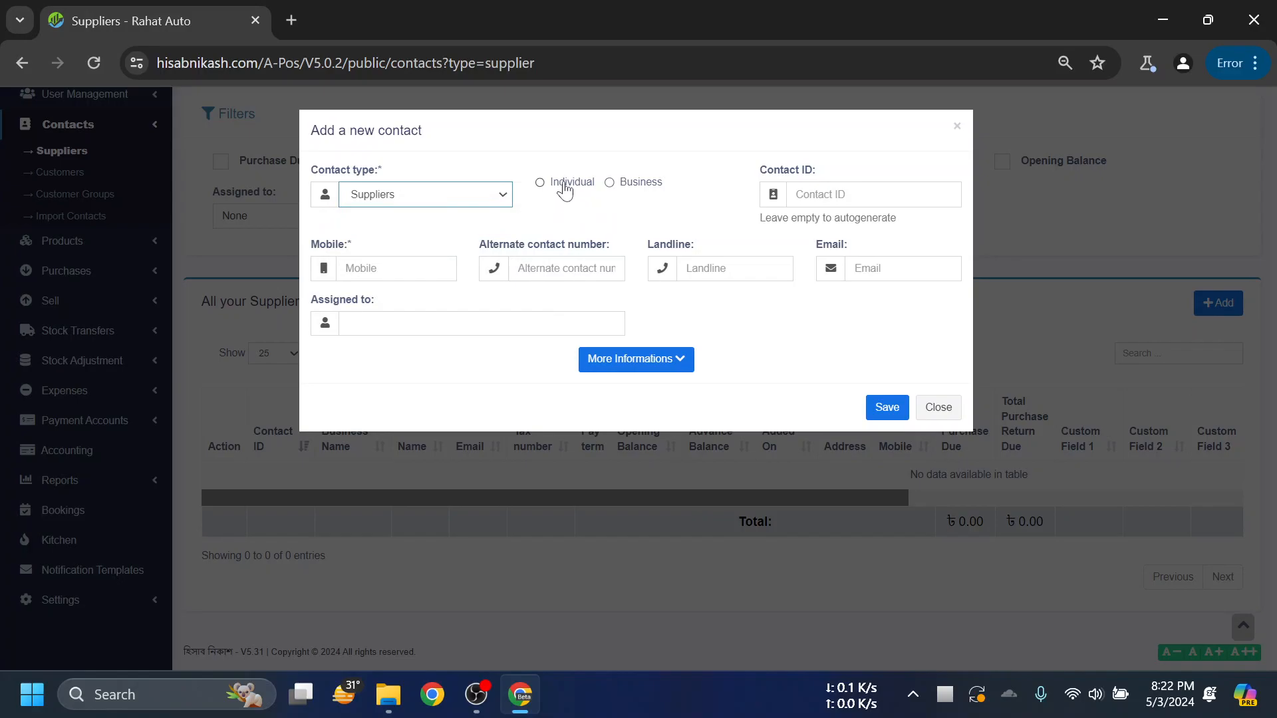
click(636, 191)
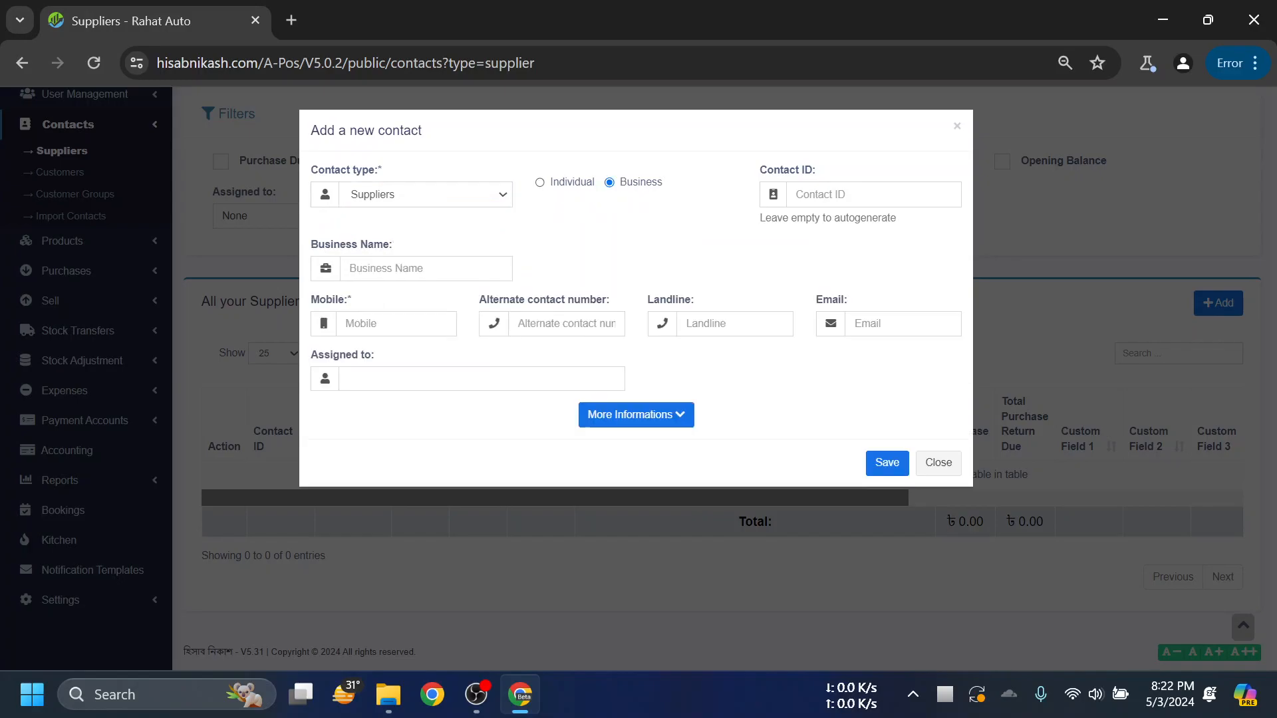
- Enter Oppo as the business name, fill in the required mobile number and save the supplier
click(435, 267)
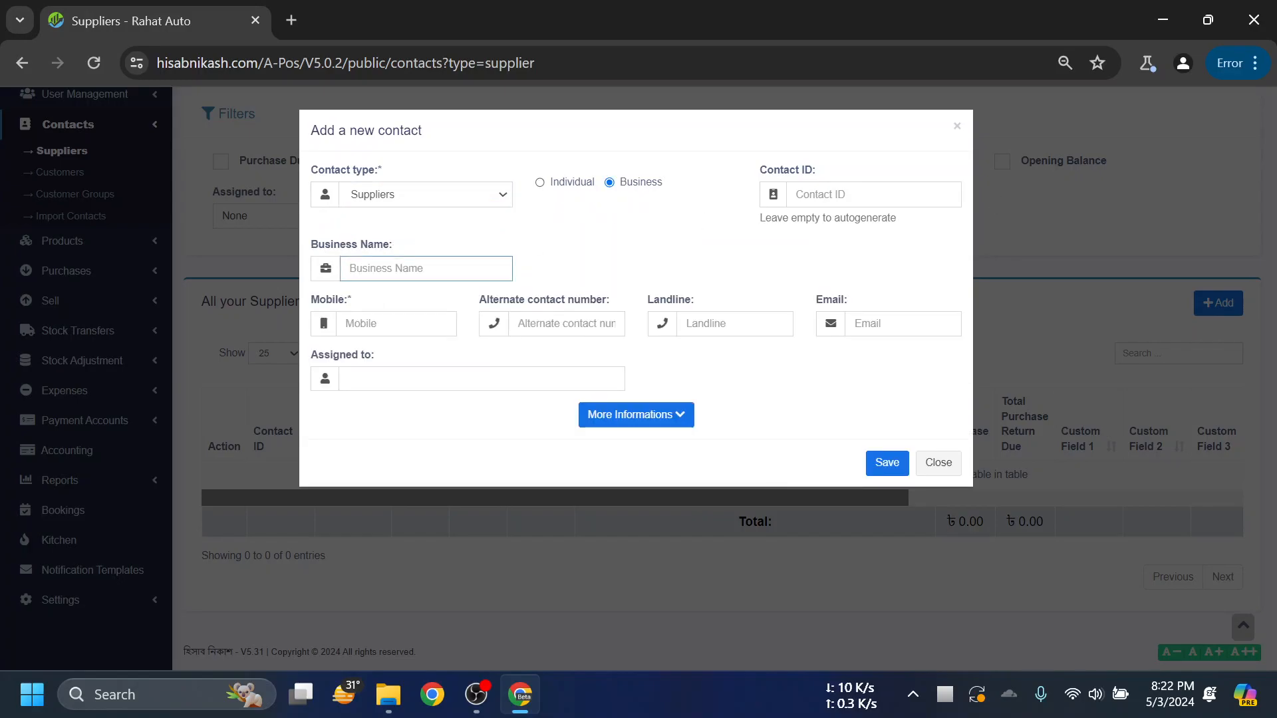
text(Oppo)
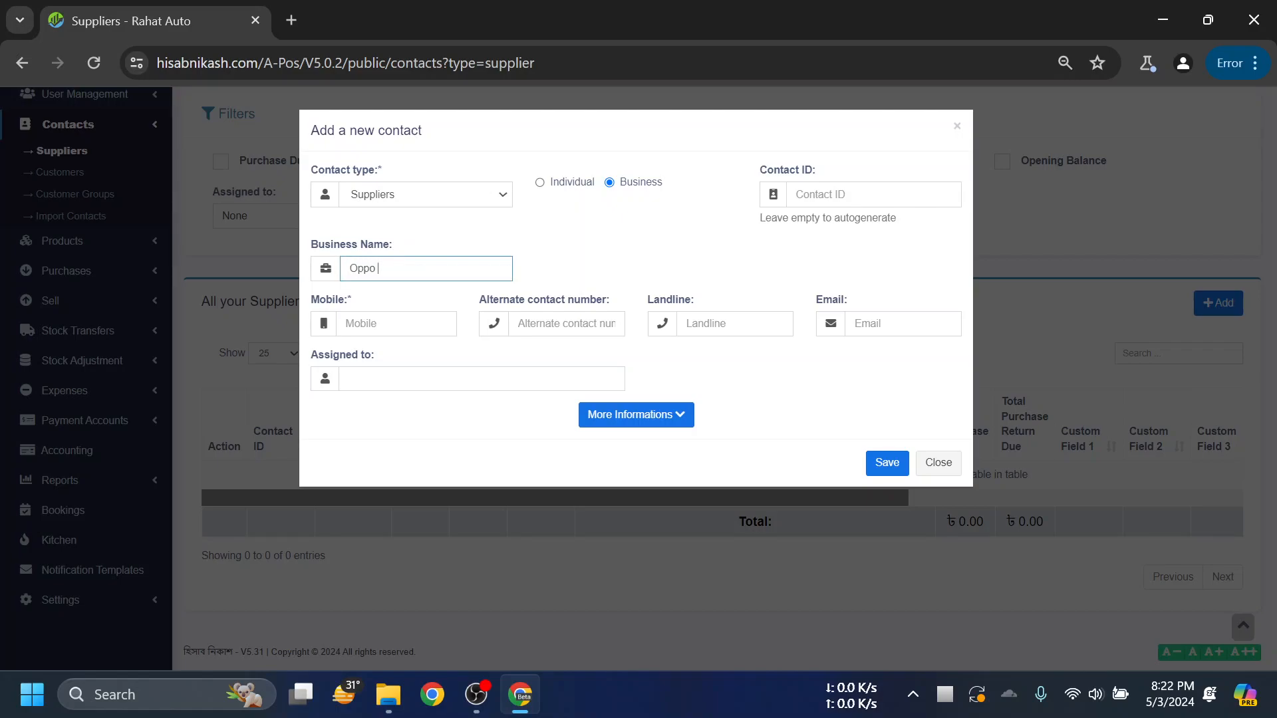
click(399, 323)
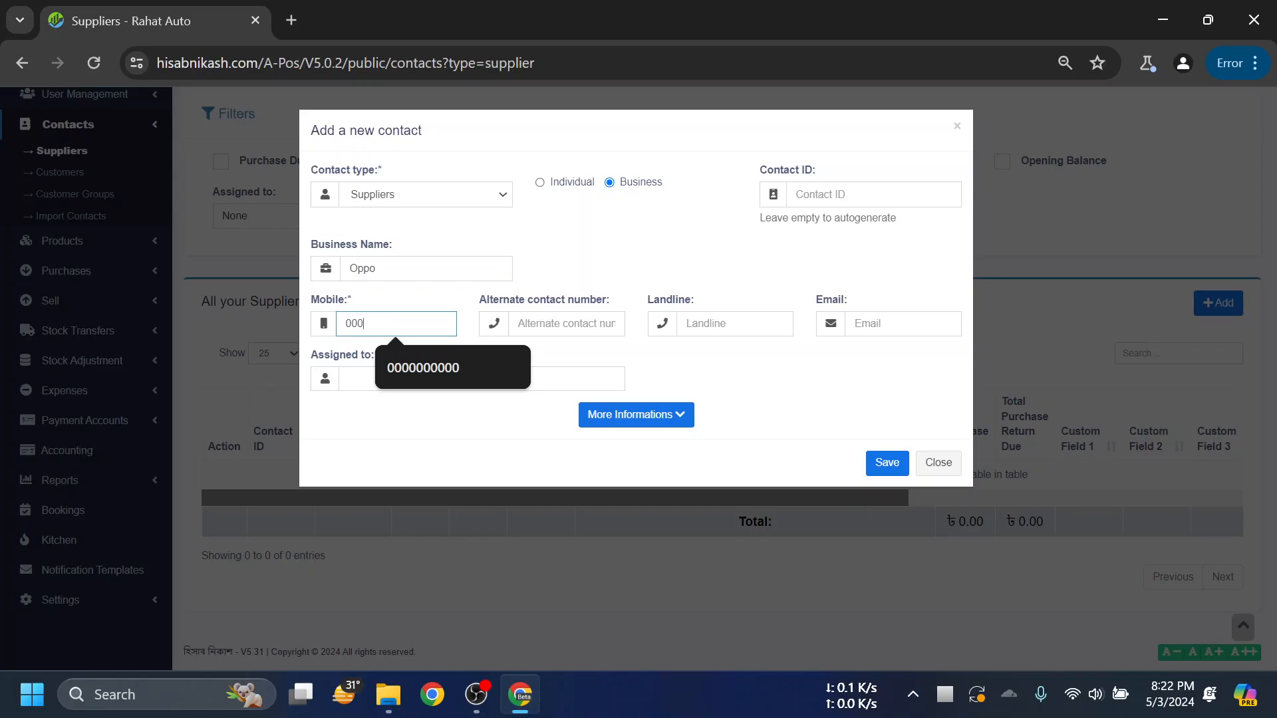
key(Tab)
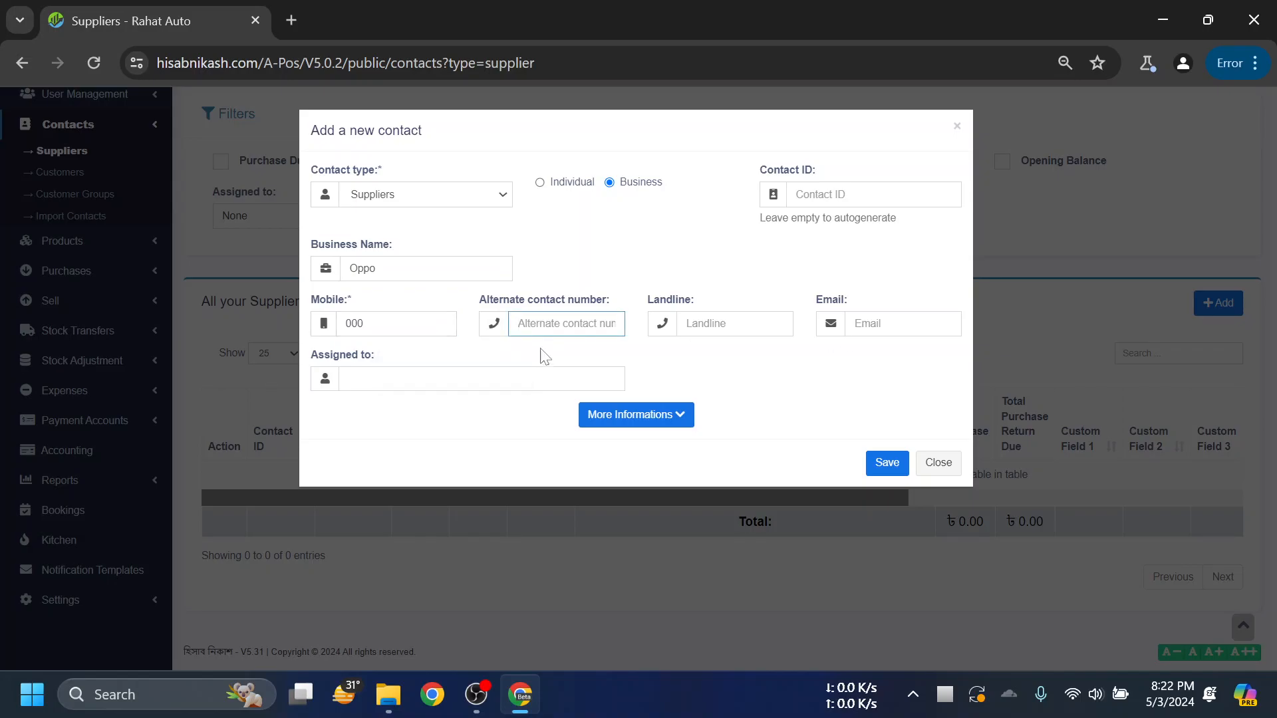
drag(359, 298, 348, 298)
click(632, 247)
click(883, 463)
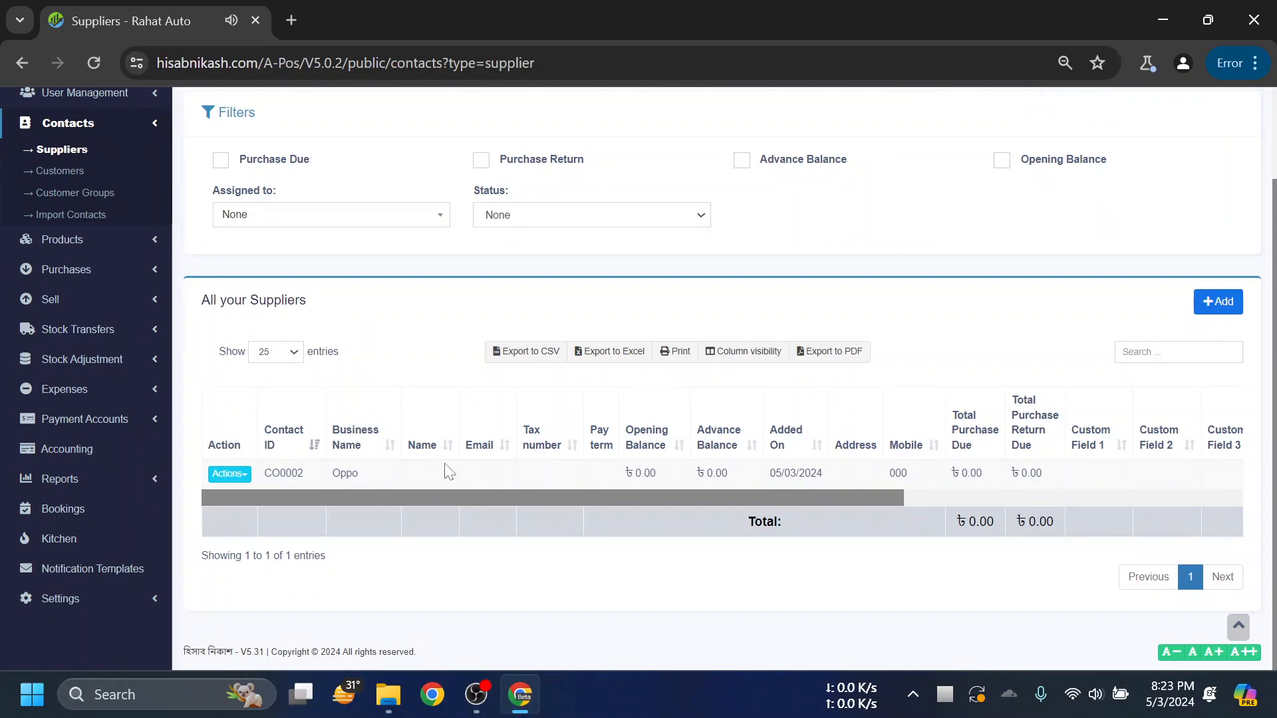
- Look through the columns of the suppliers table for the Oppo entry
drag(441, 500, 497, 459)
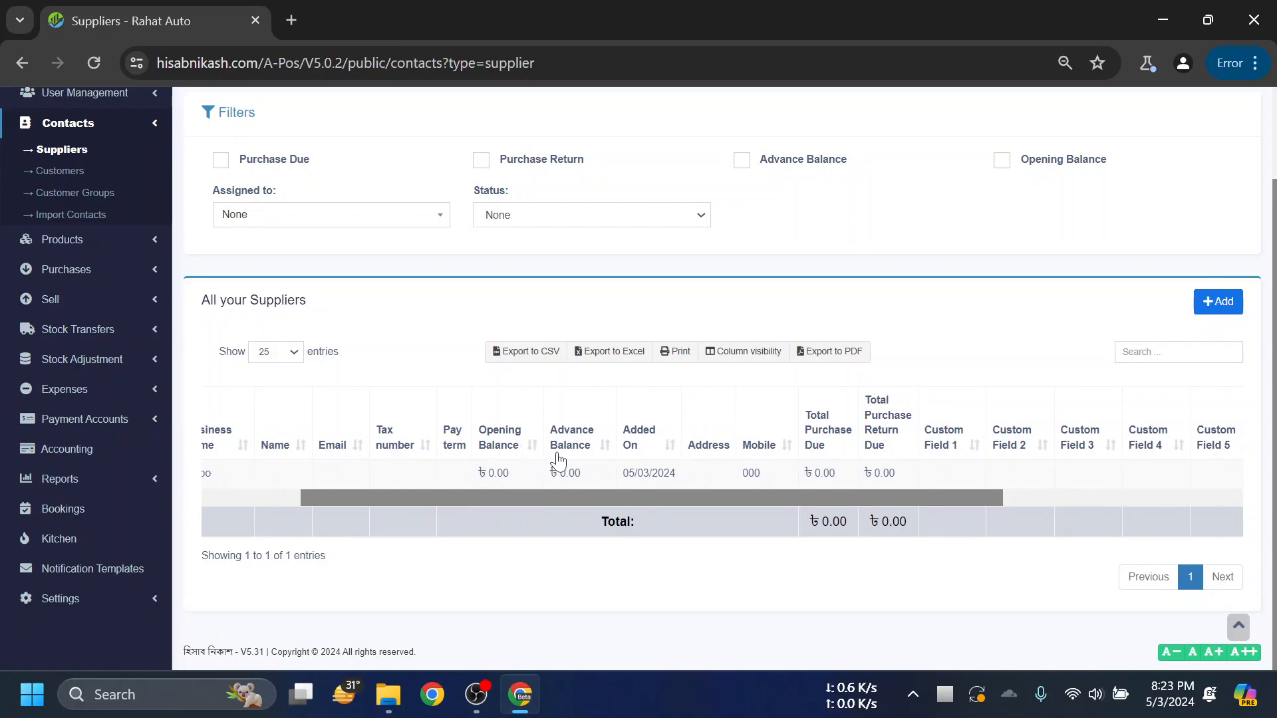
drag(633, 503, 449, 496)
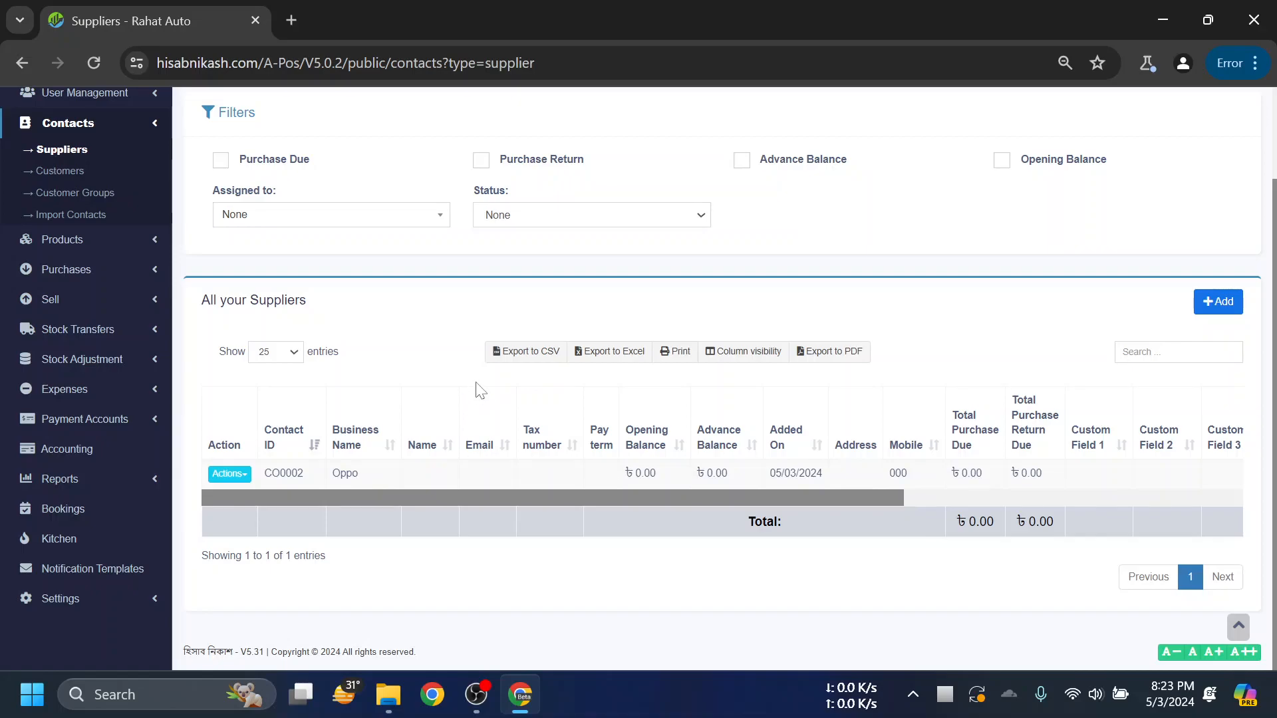
mouse_move(417, 495)
mouse_down()
mouse_move(451, 494)
mouse_move(407, 495)
mouse_up()
- Start another new contact with the contact type Suppliers and the Business option
click(1221, 311)
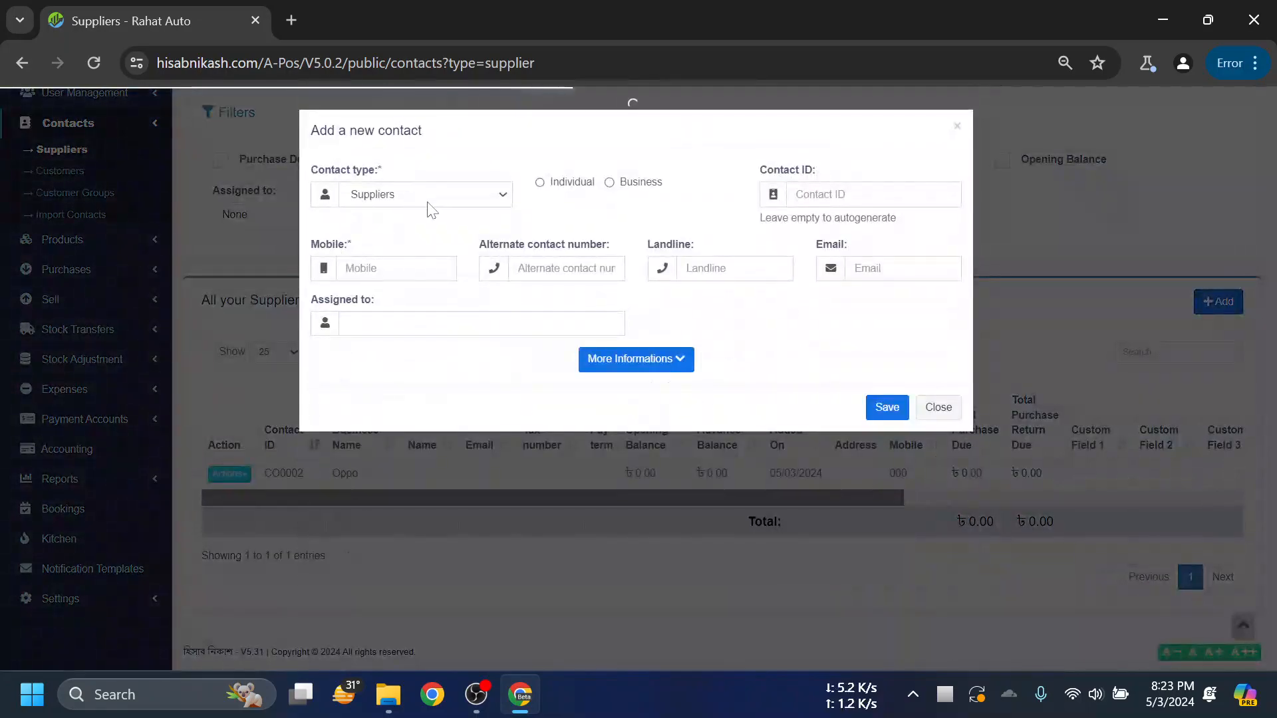
click(429, 198)
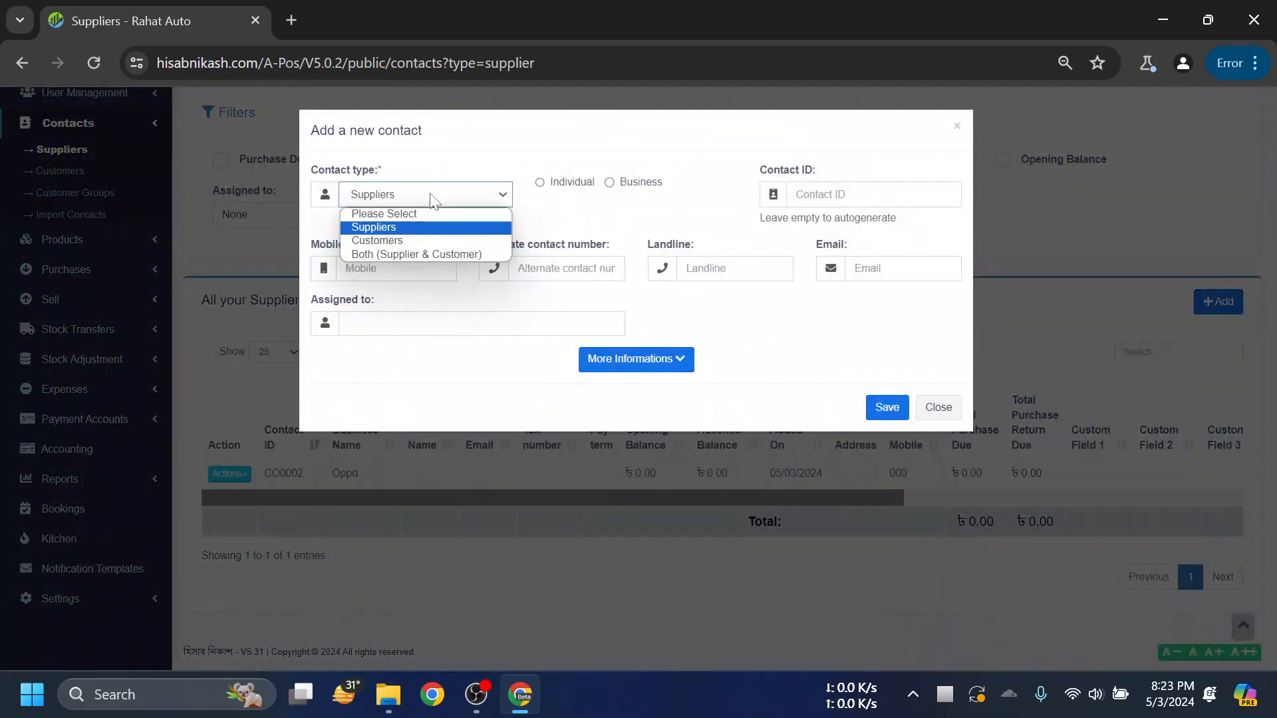
click(407, 228)
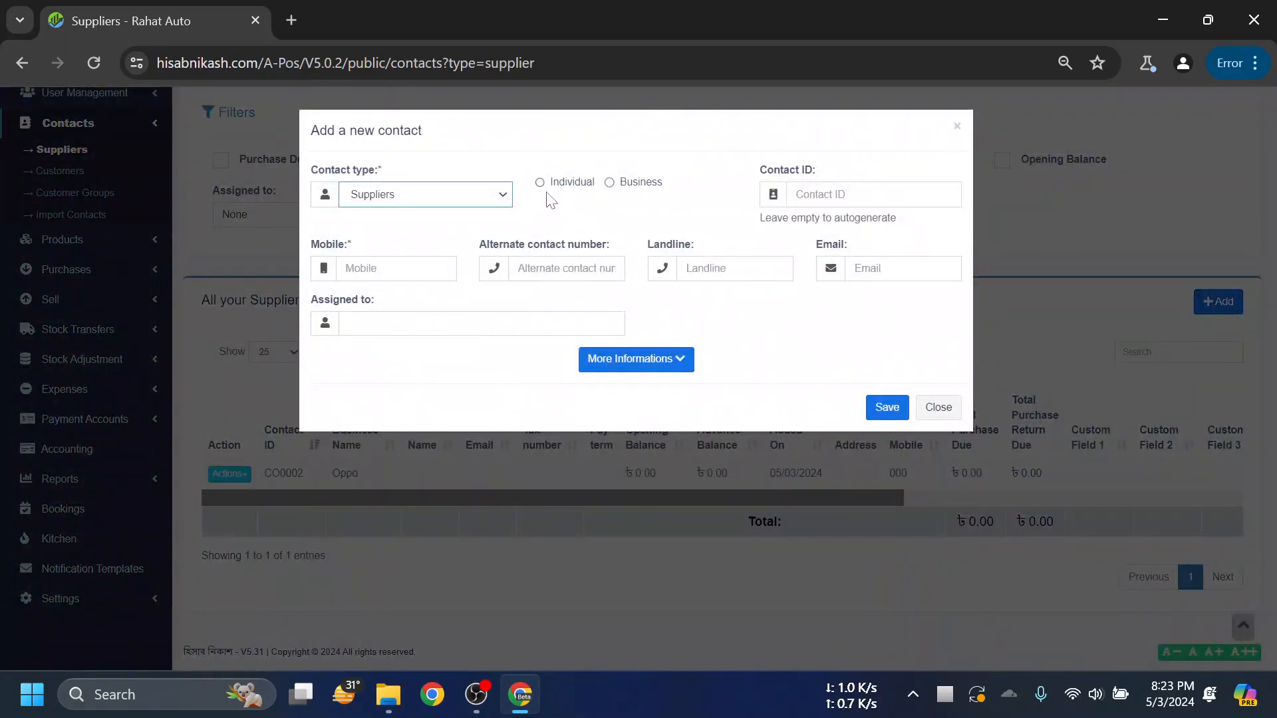
click(639, 189)
- Enter Walton as the business name, fill in the mobile number and save the supplier
click(425, 269)
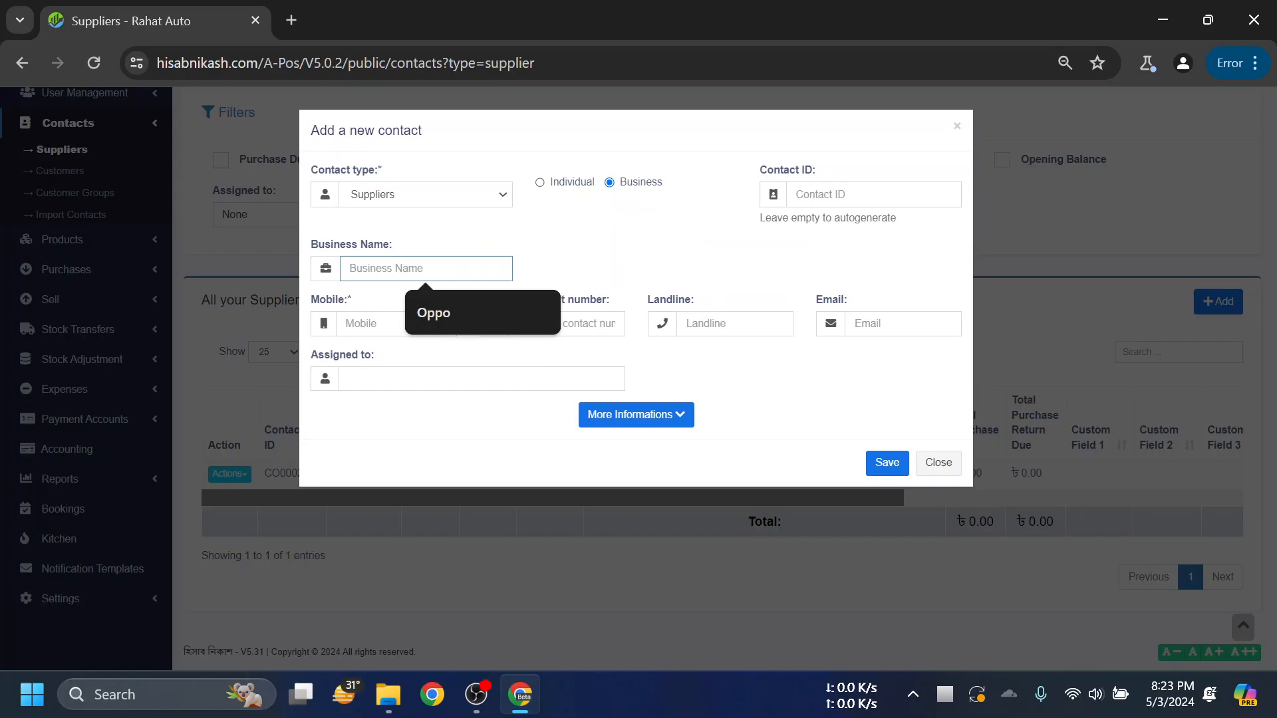
text(Walton)
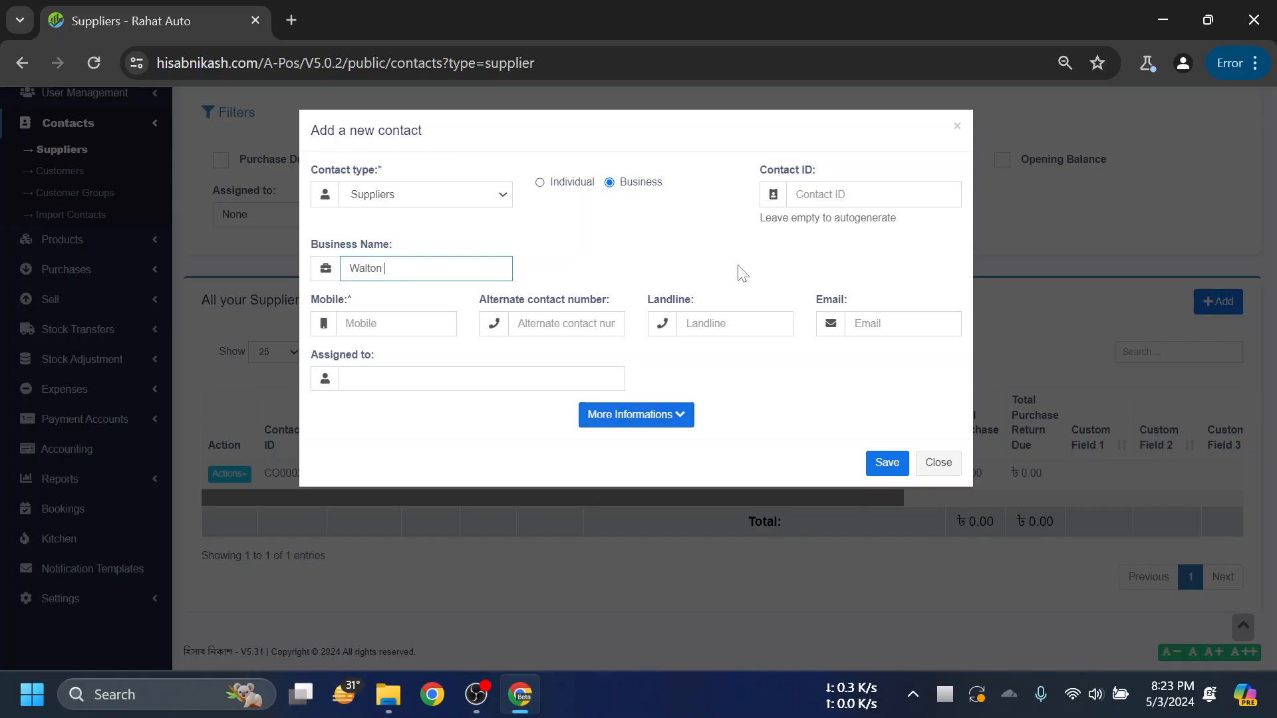
click(396, 324)
text(222)
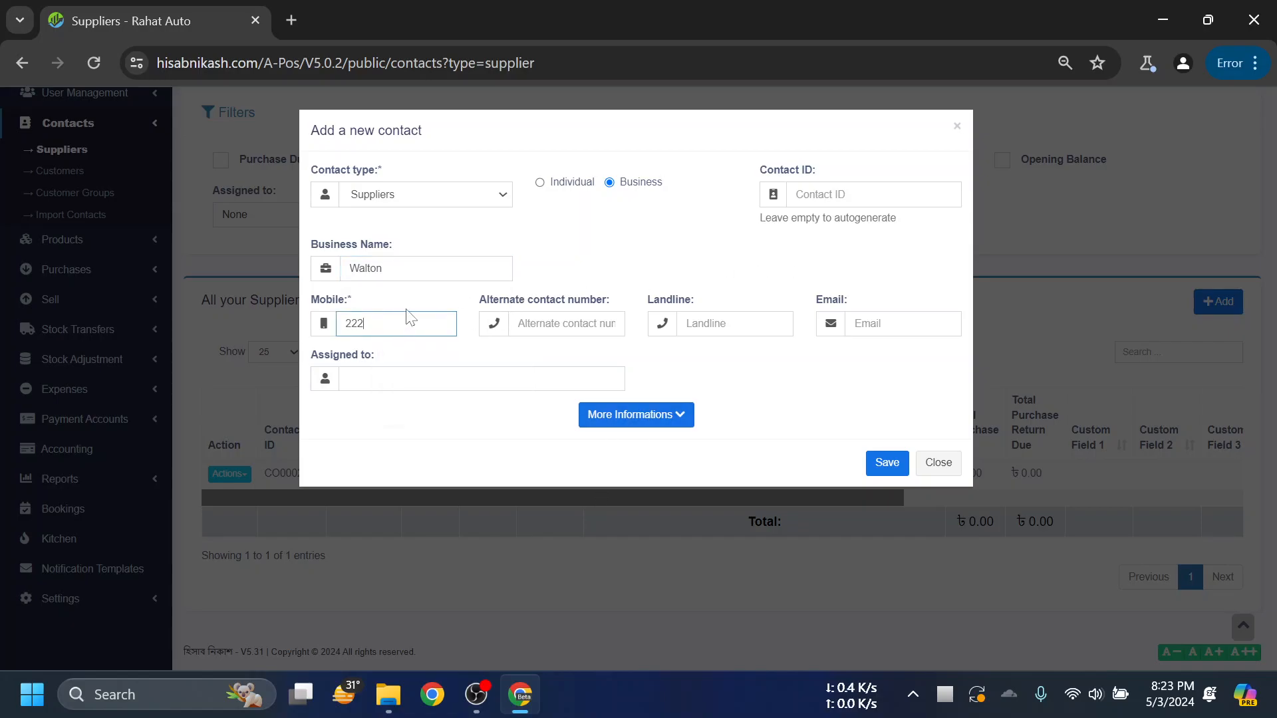
click(580, 254)
click(876, 464)
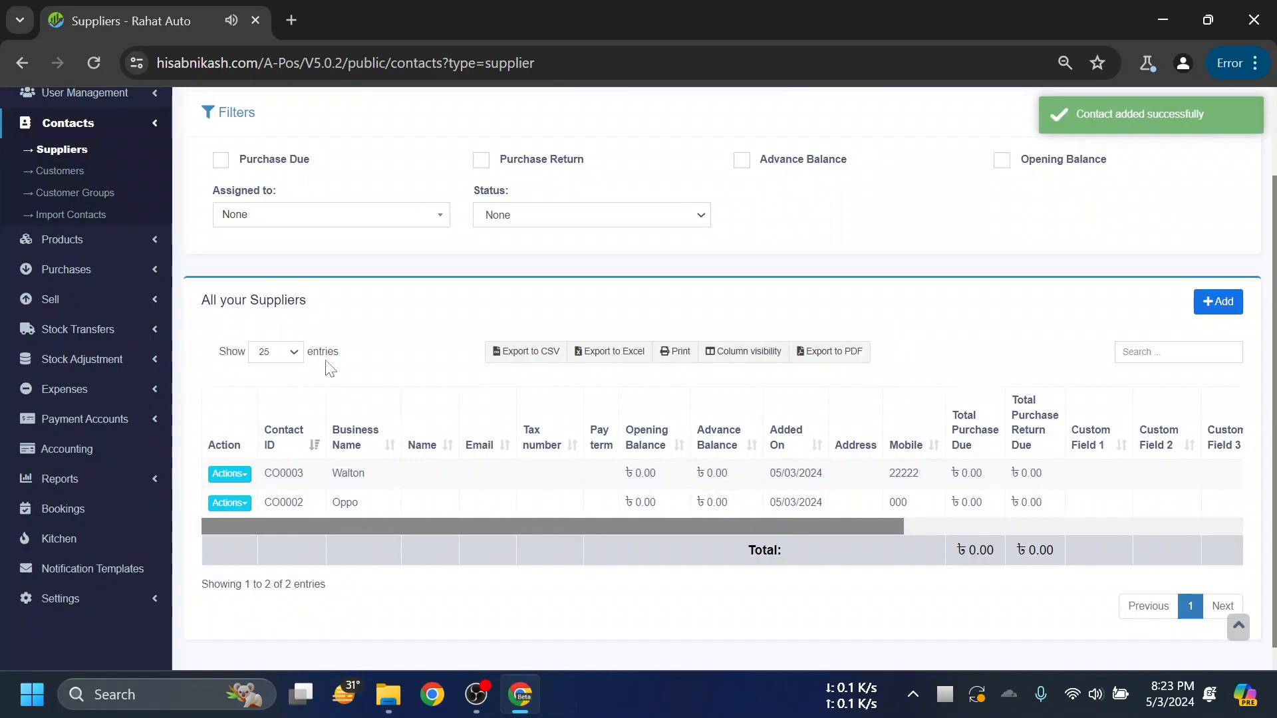
- Review the suppliers list with the Oppo and Walton entries, then collapse the Contacts section
scroll(430, 375, down, 1)
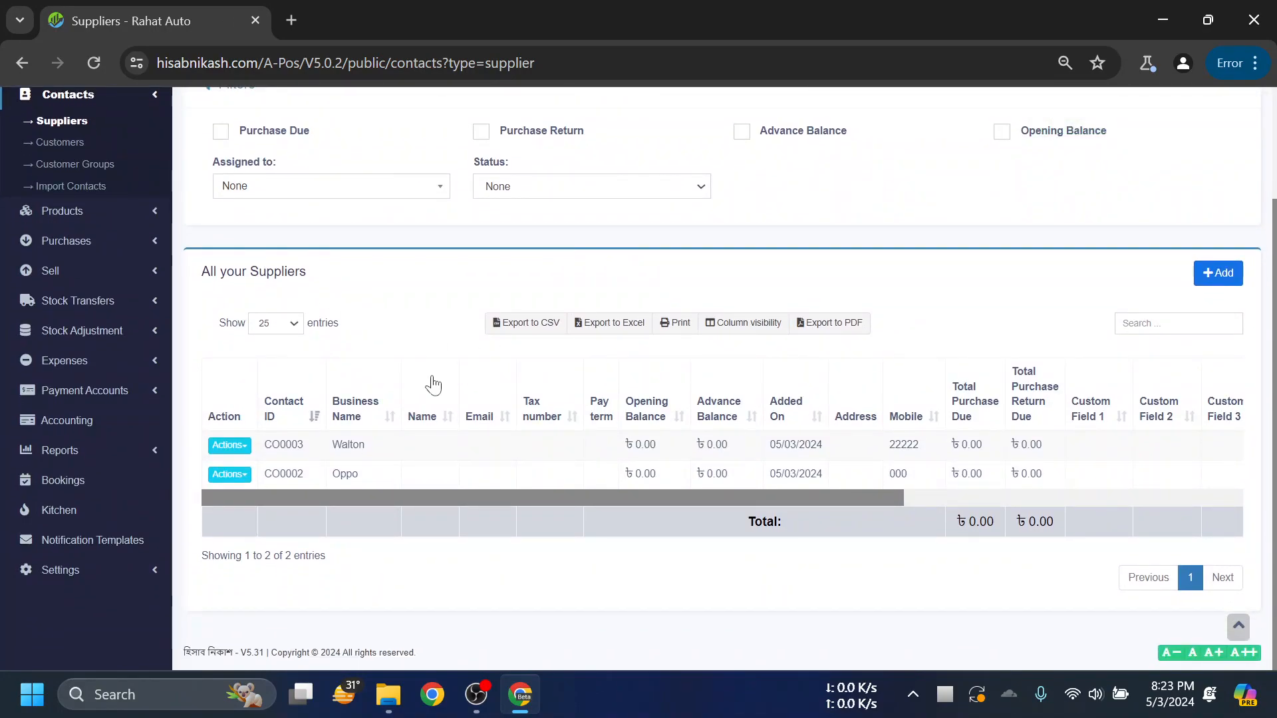
scroll(376, 385, up, 1)
click(115, 192)
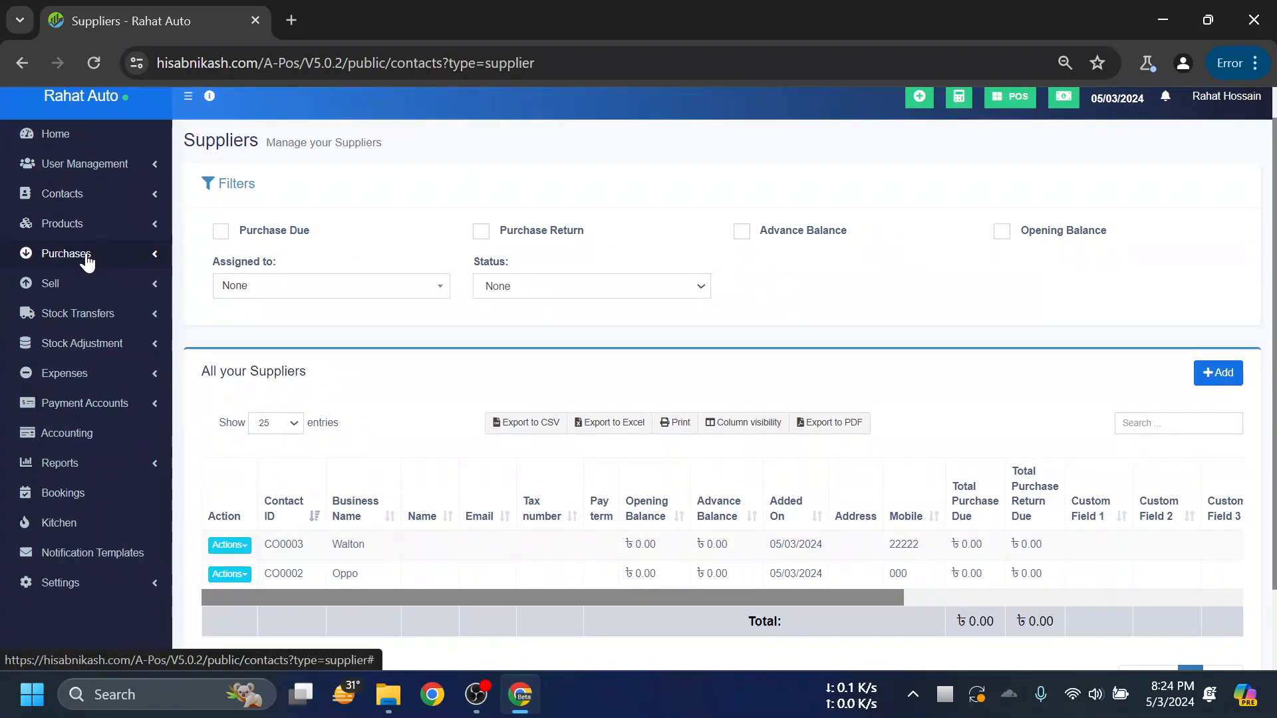
click(126, 226)
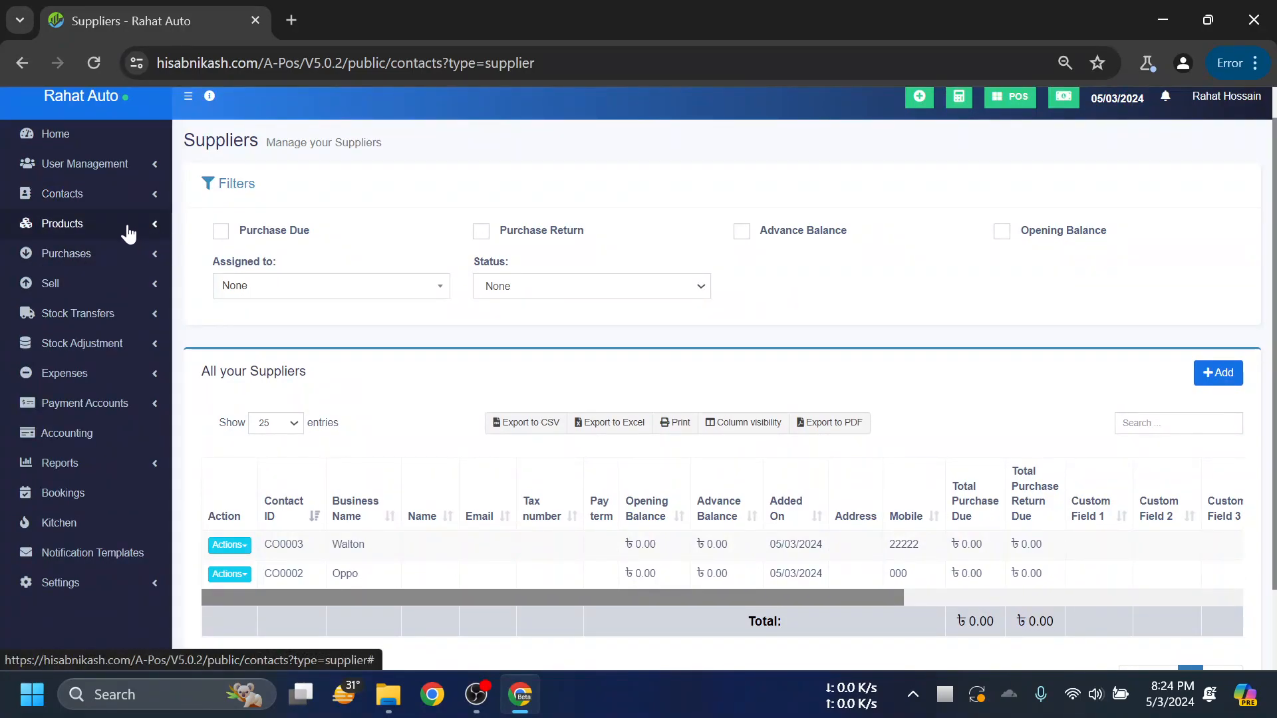
click(134, 225)
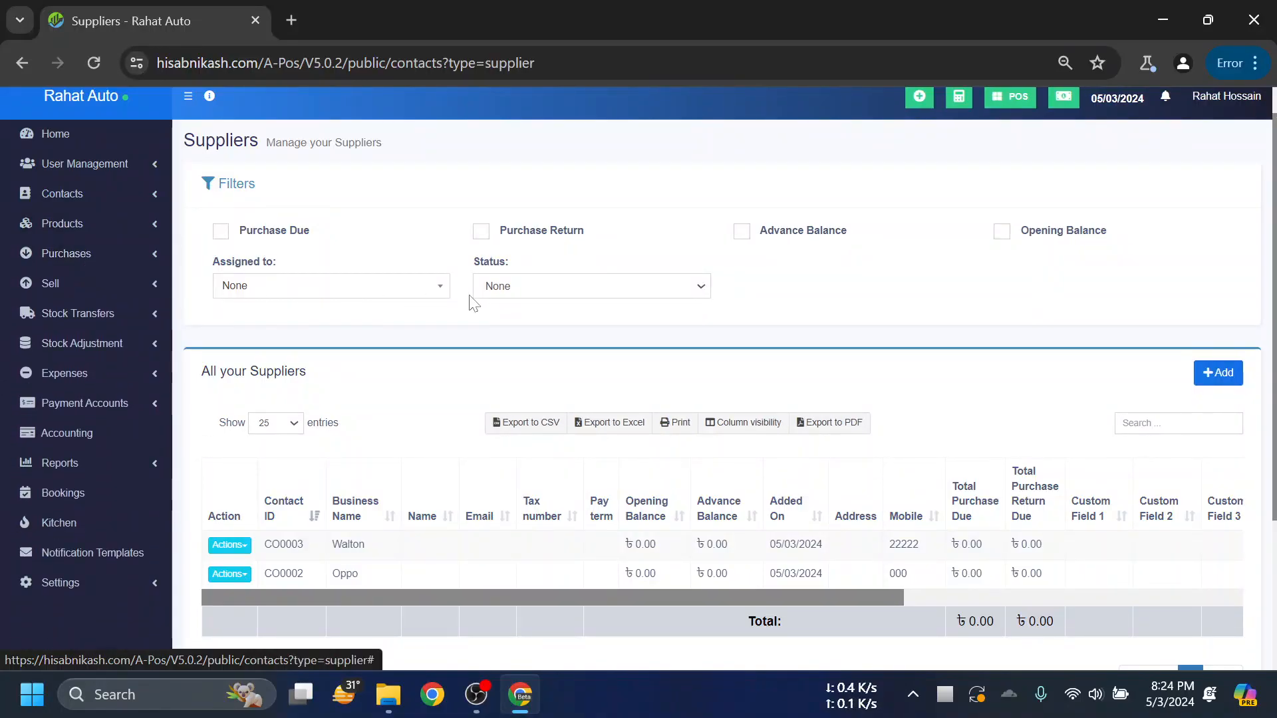
scroll(466, 313, down, 2)
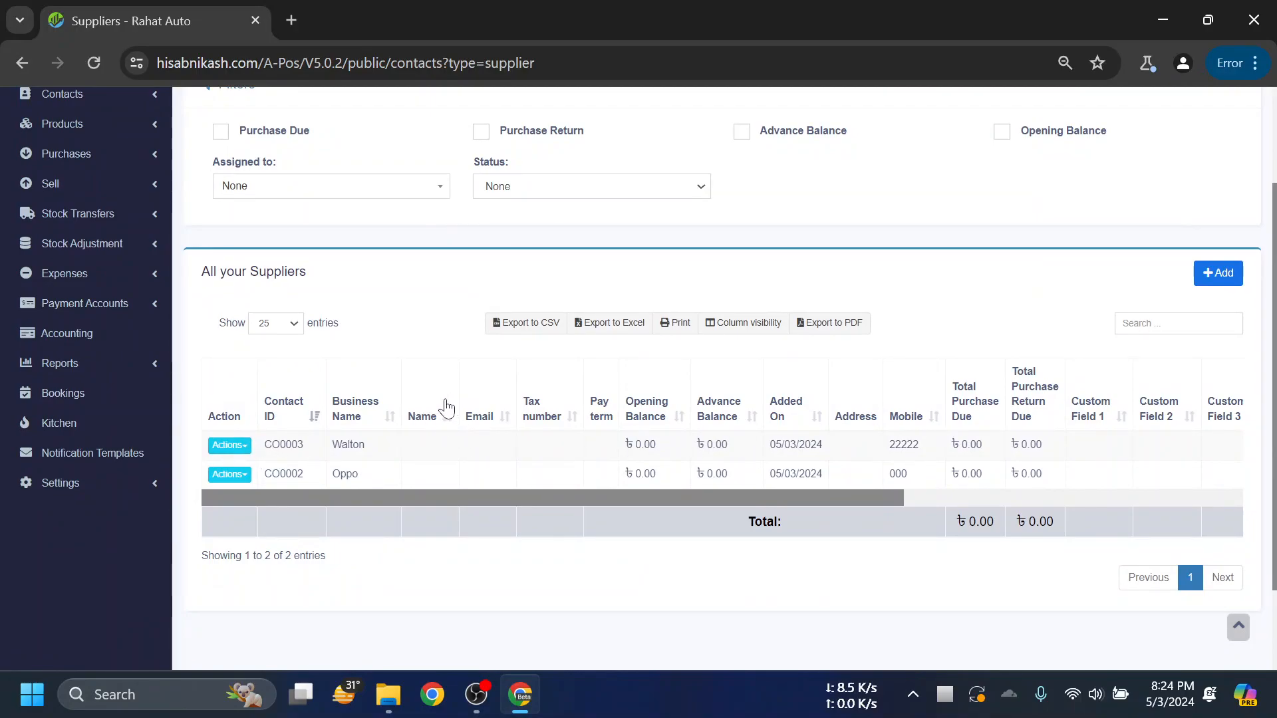
mouse_move(459, 496)
mouse_down()
mouse_move(533, 492)
mouse_move(457, 497)
mouse_up()
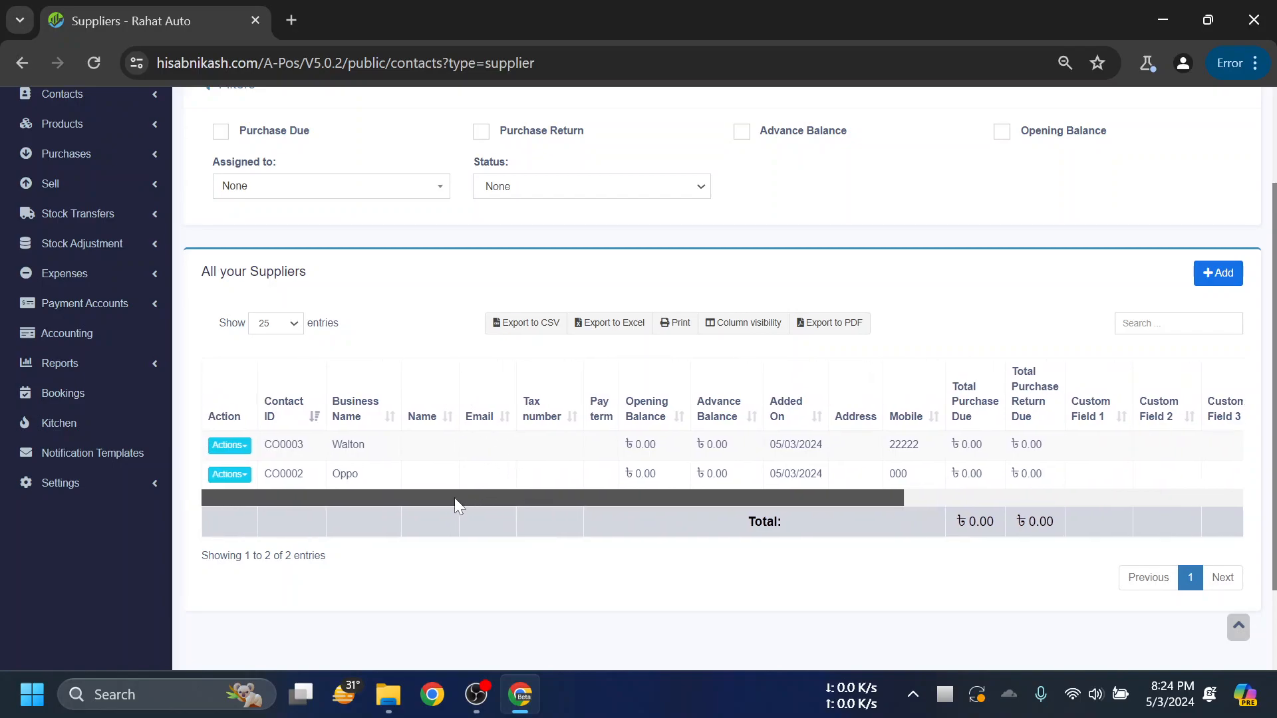
scroll(427, 357, up, 2)
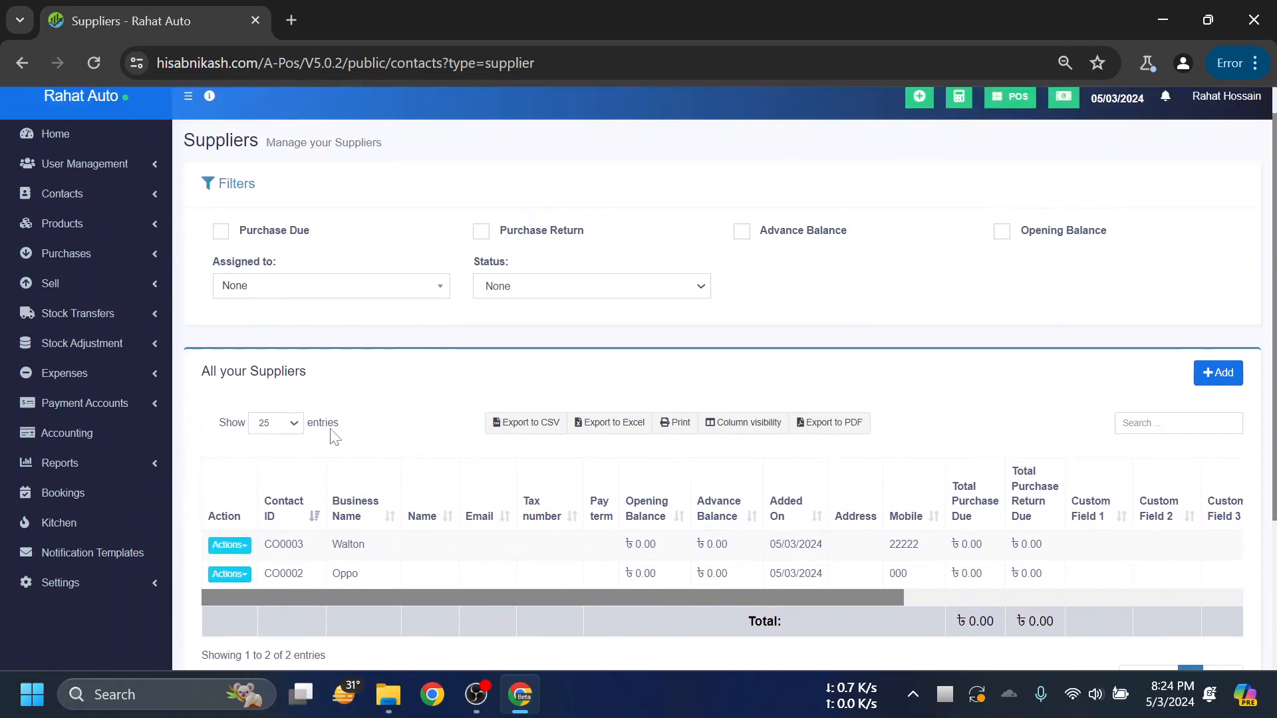
- Review the actions available for the supplier Walton and close the list without choosing any
click(232, 546)
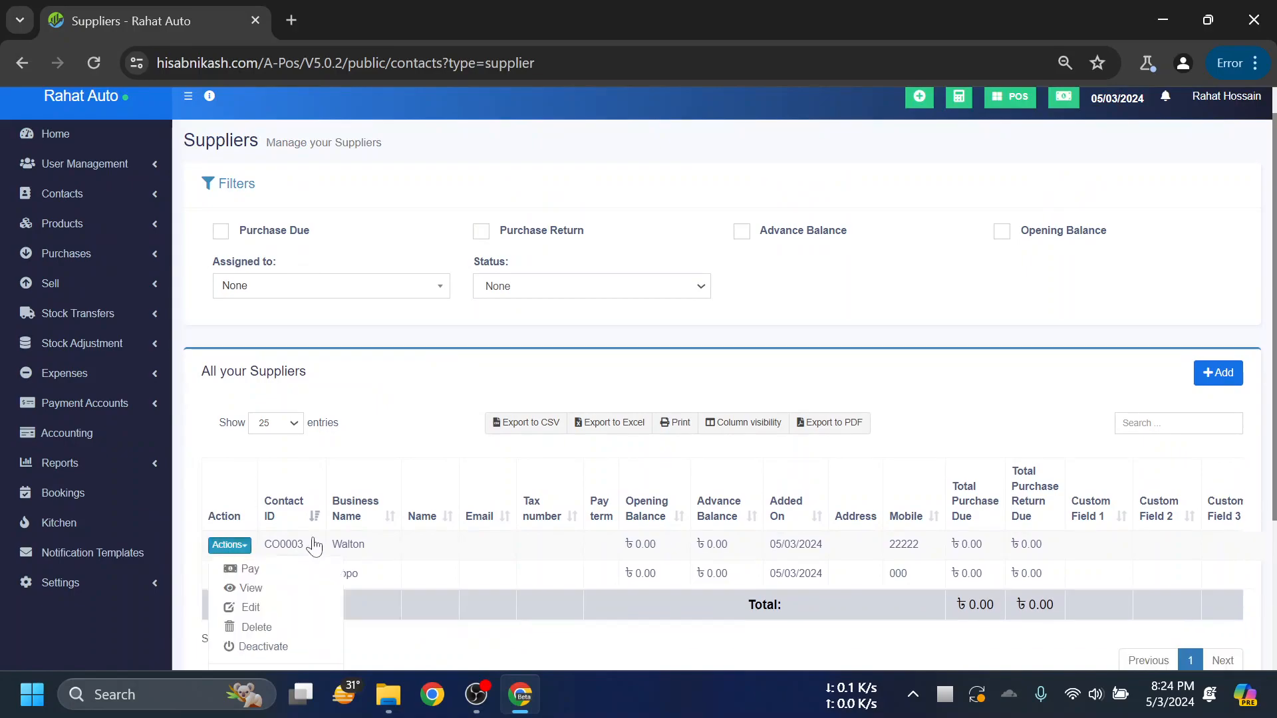
scroll(419, 441, down, 3)
click(453, 542)
click(227, 348)
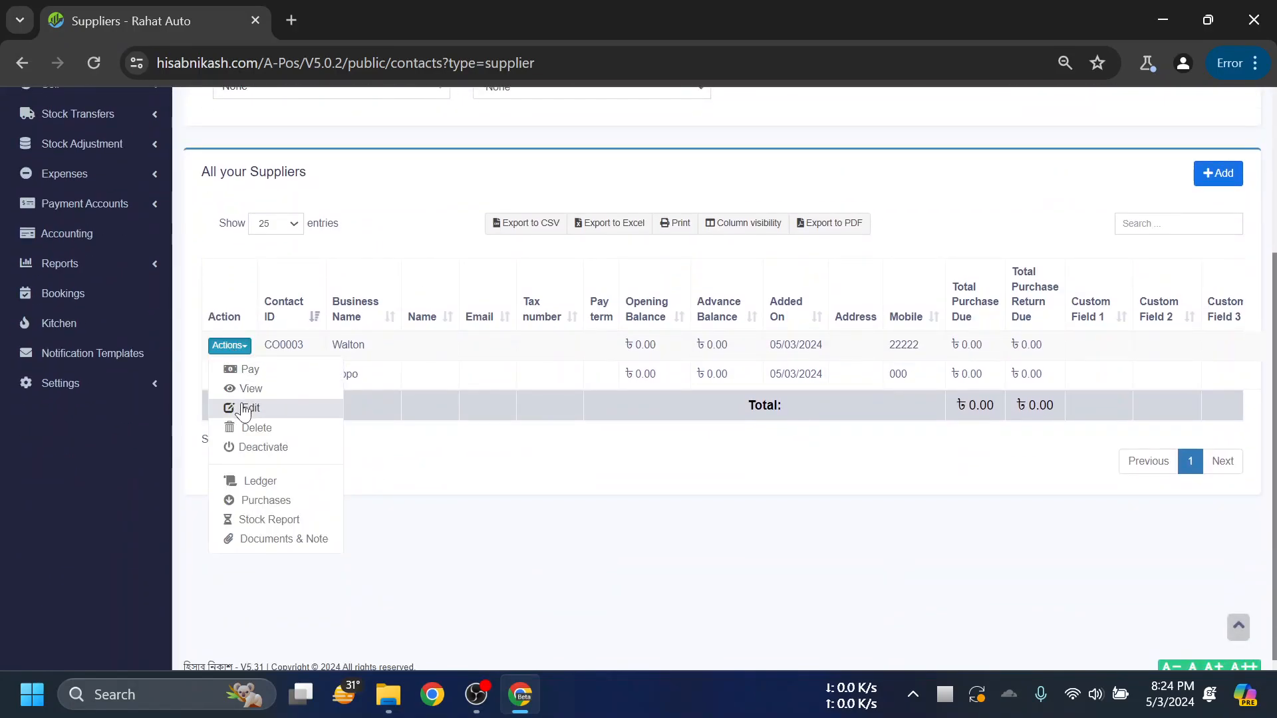
right_click(265, 482)
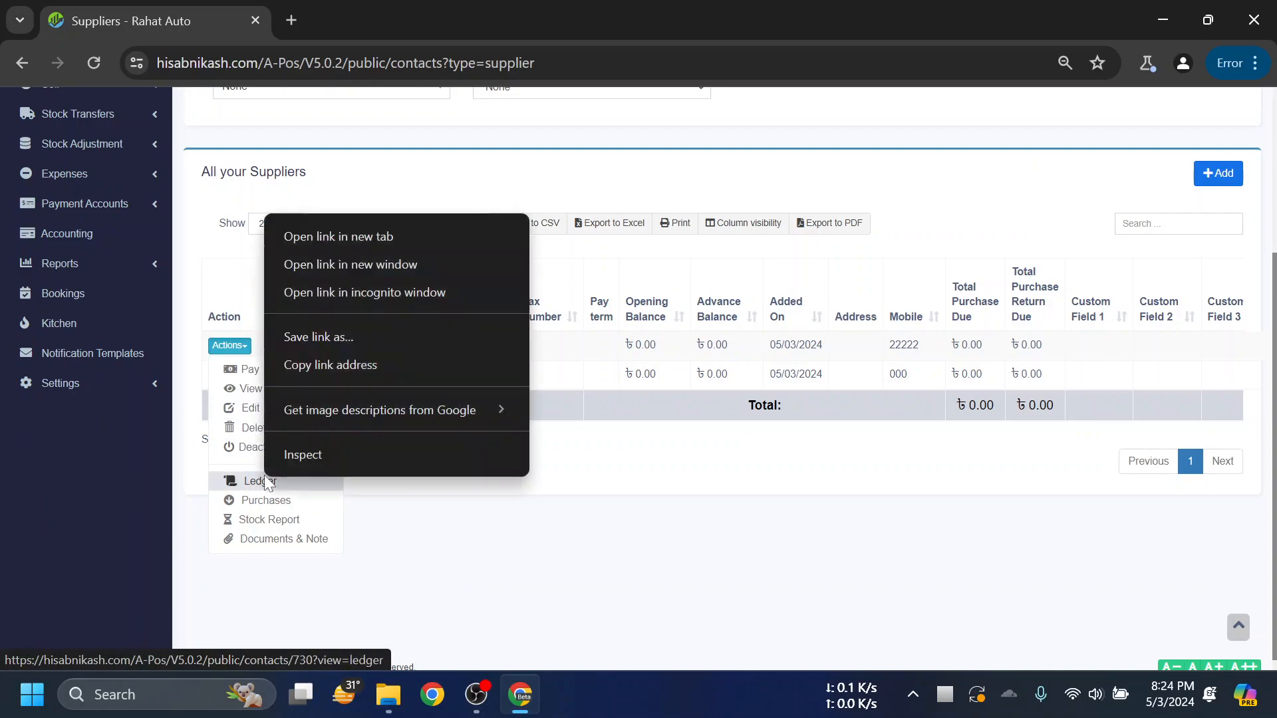
click(477, 570)
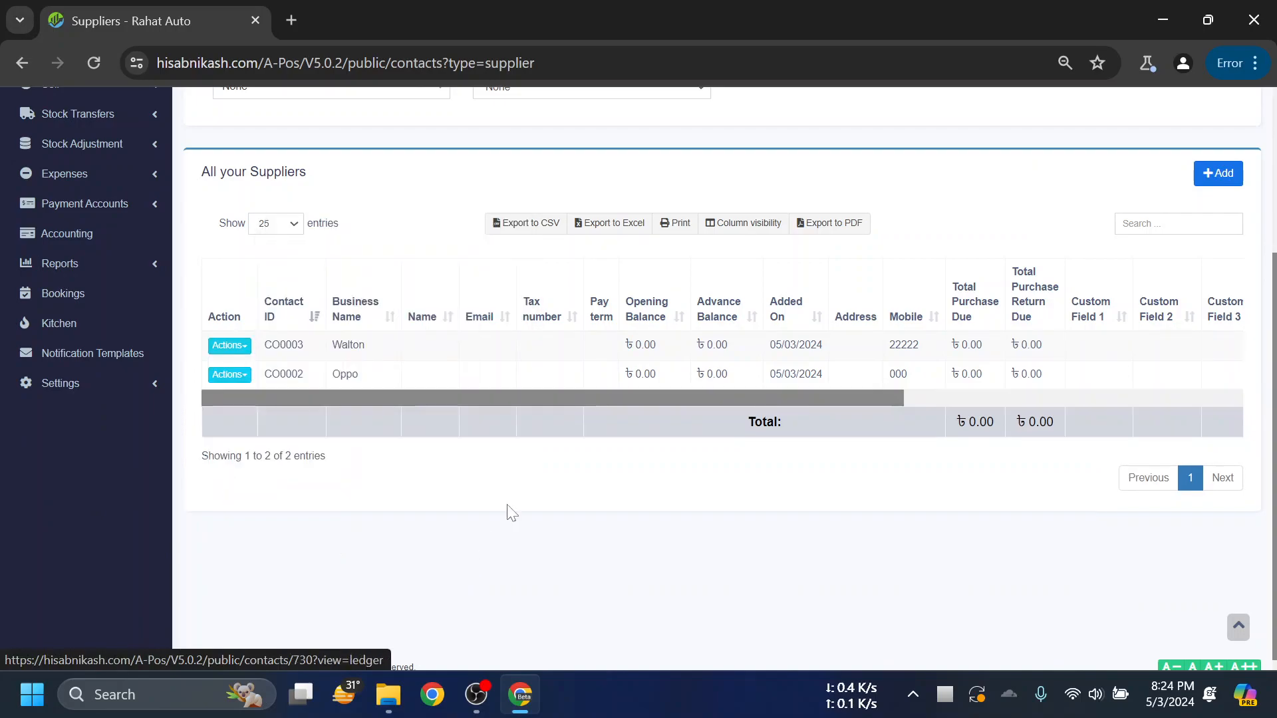
click(230, 352)
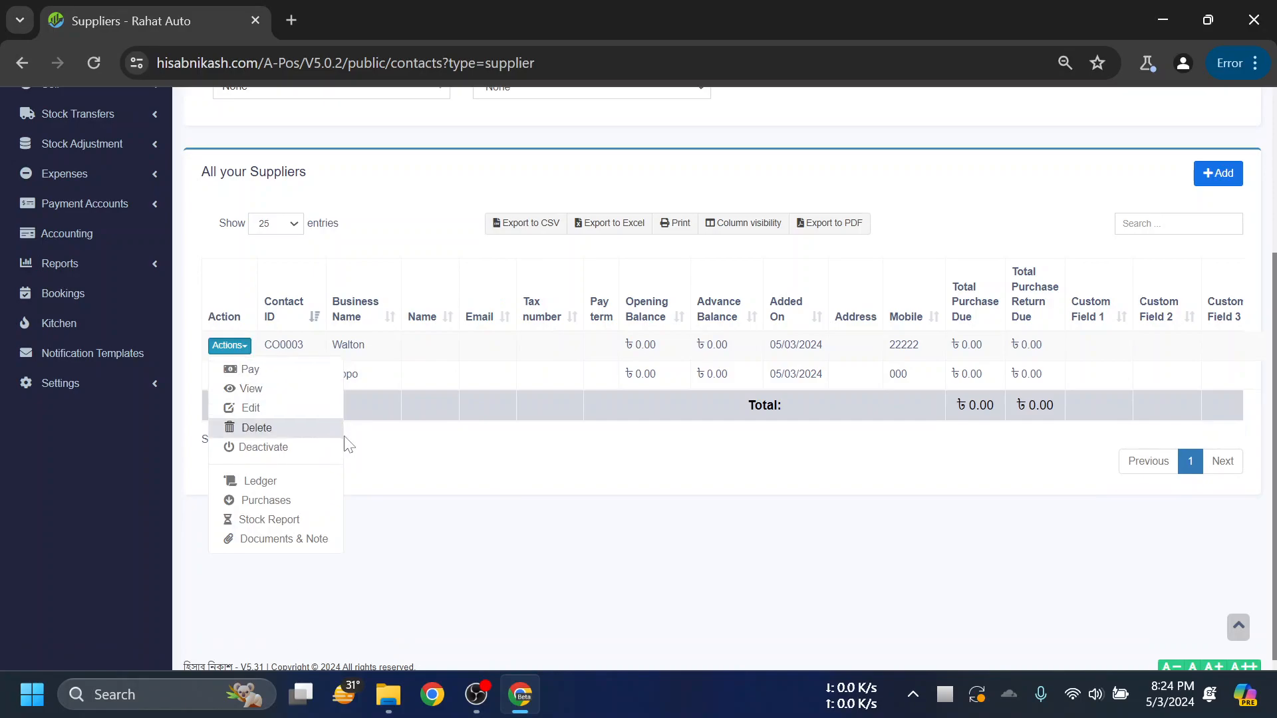
click(456, 456)
- Review the actions available for the supplier Oppo, including Pay, and look across the supplier table's columns
click(226, 375)
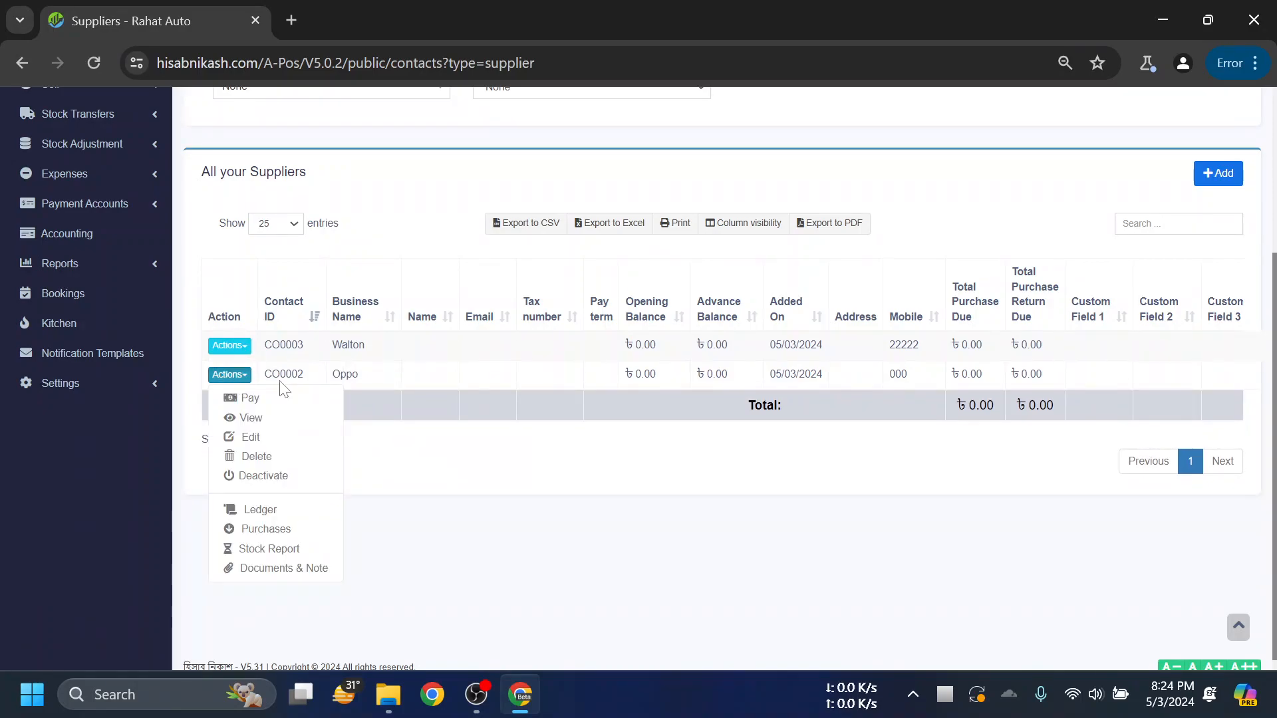
click(677, 474)
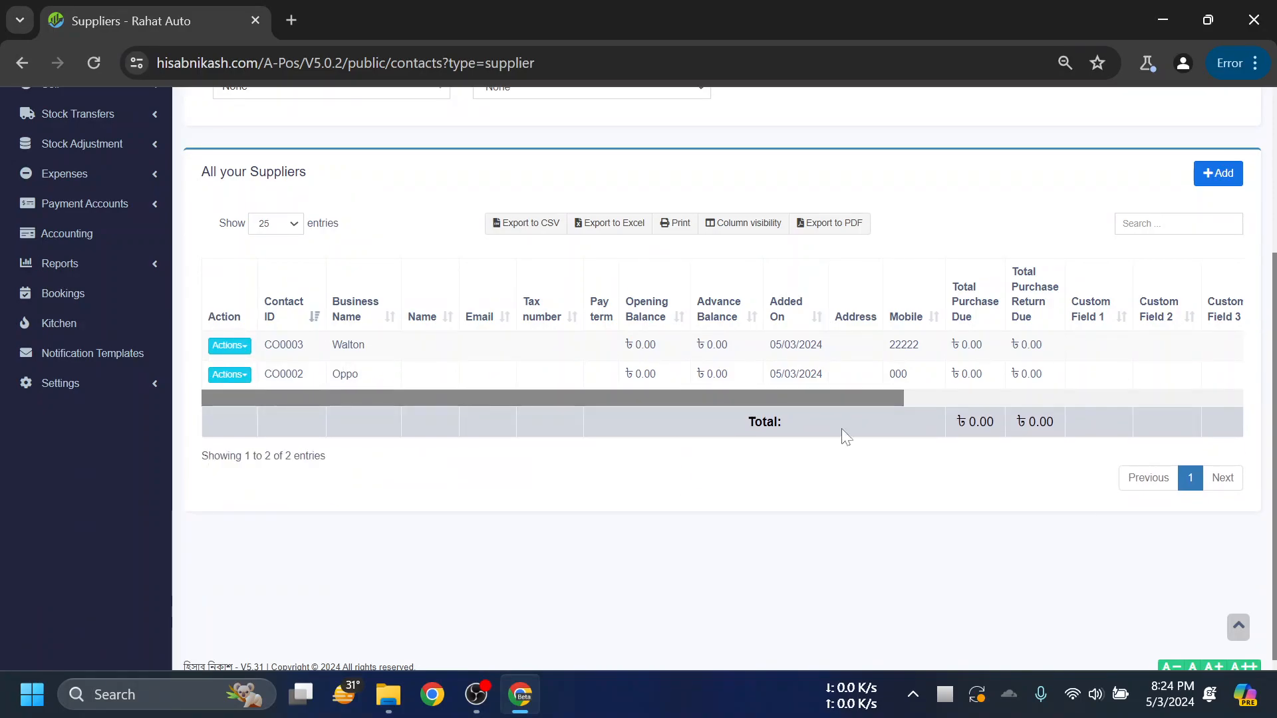
drag(818, 405, 705, 390)
click(225, 377)
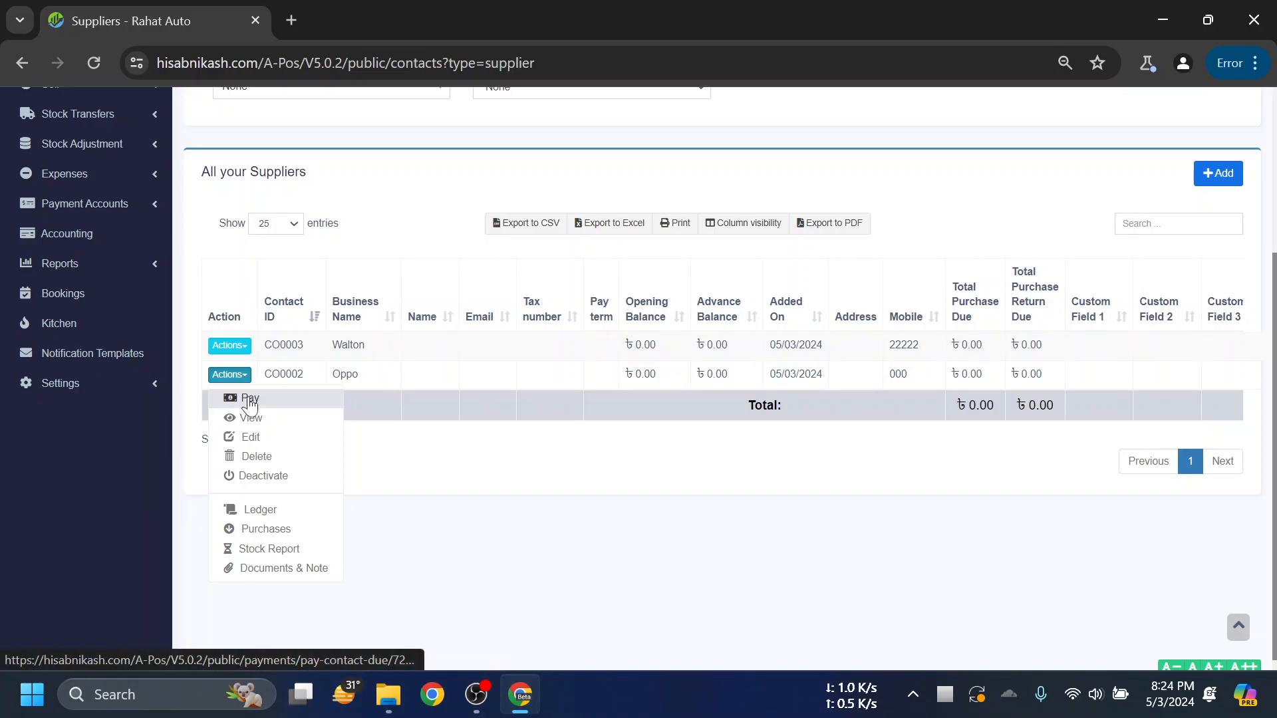
click(249, 400)
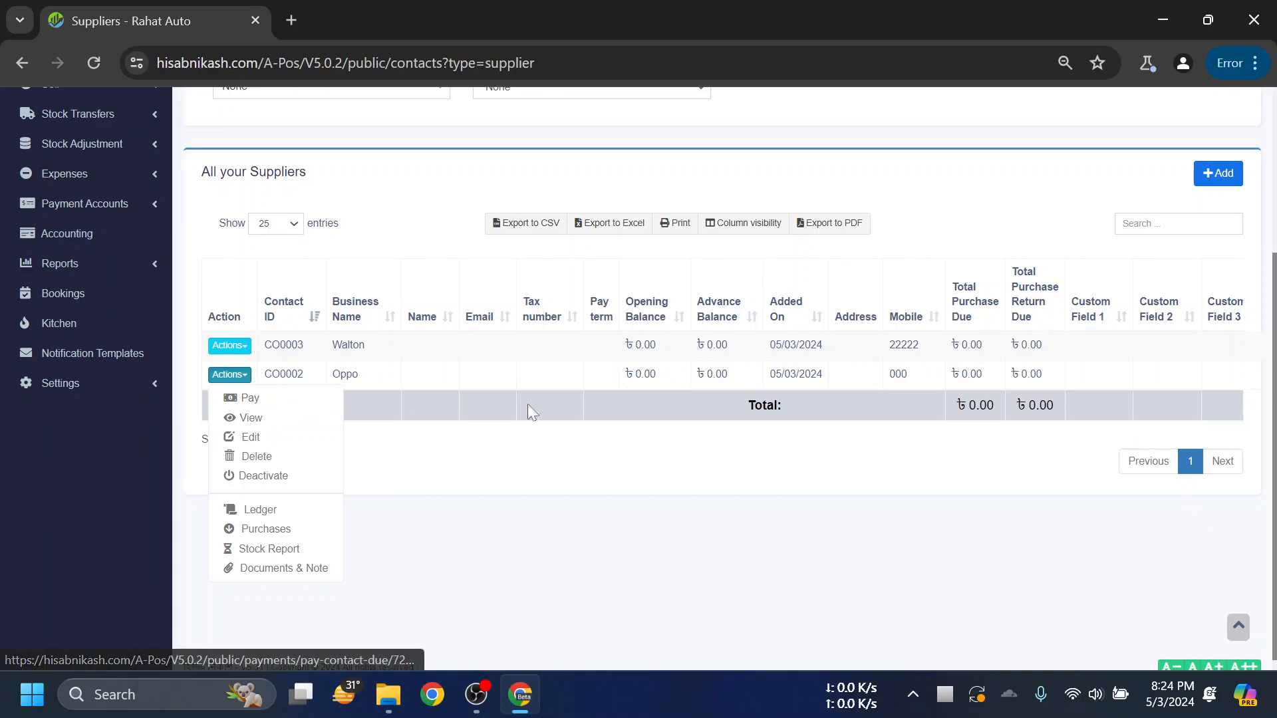
click(552, 466)
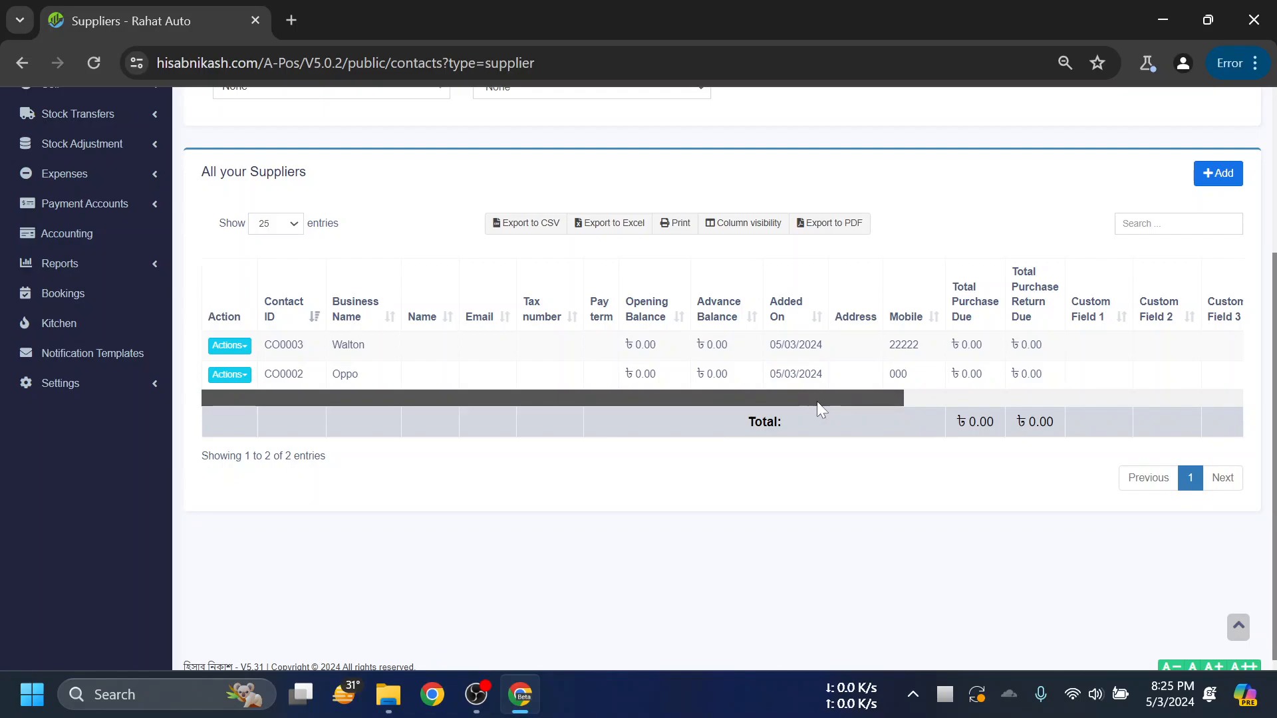
drag(810, 397, 935, 415)
scroll(938, 410, left, 3)
- Open the ledger of the supplier Oppo at its account summary
click(229, 374)
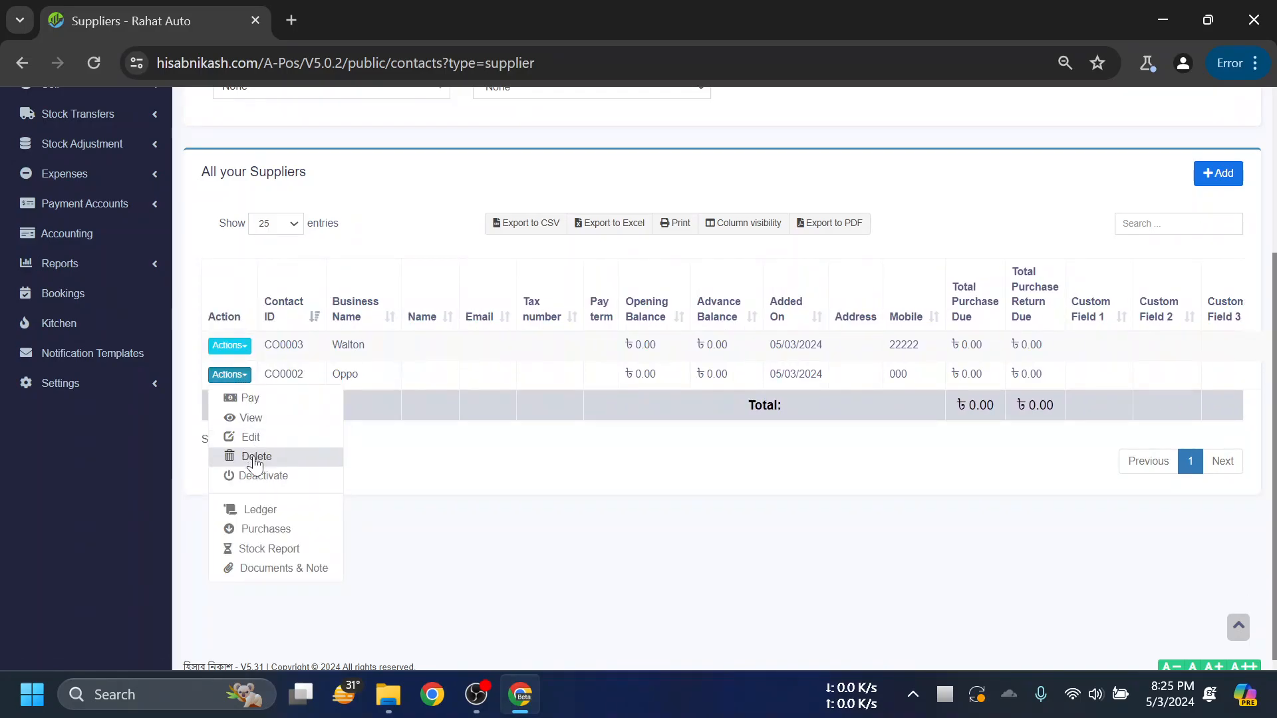
click(257, 517)
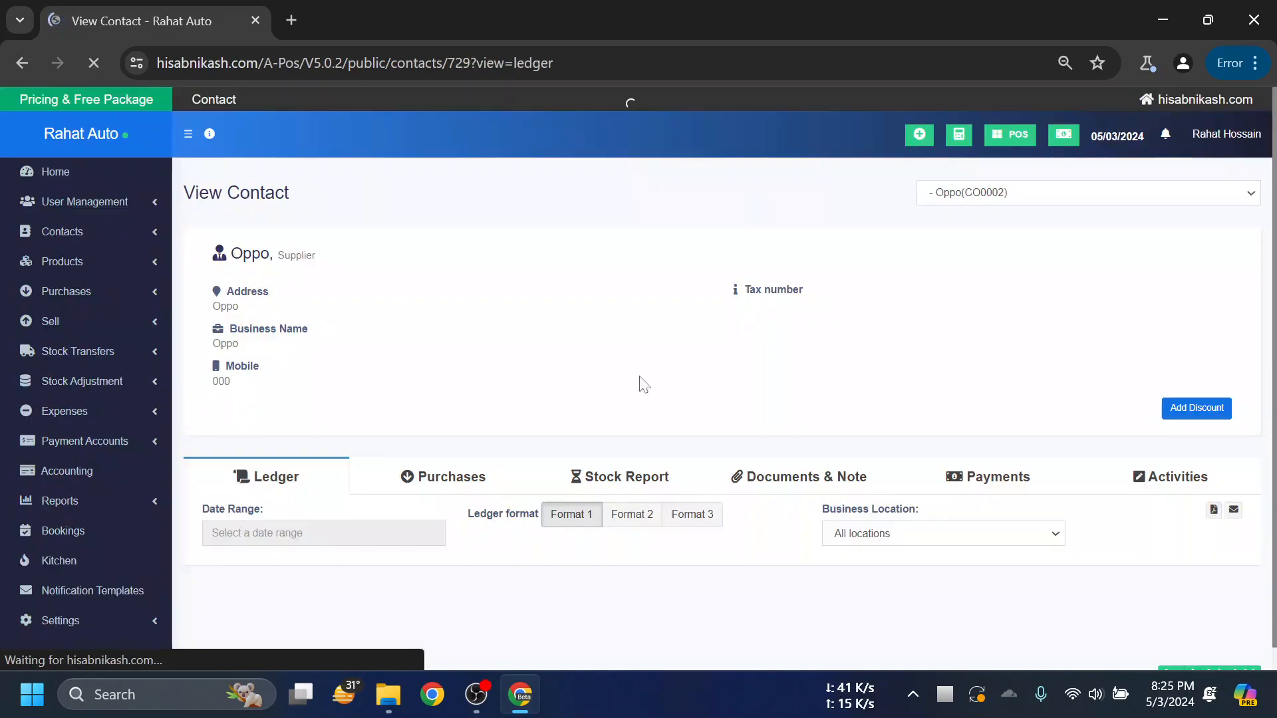
scroll(866, 360, down, 3)
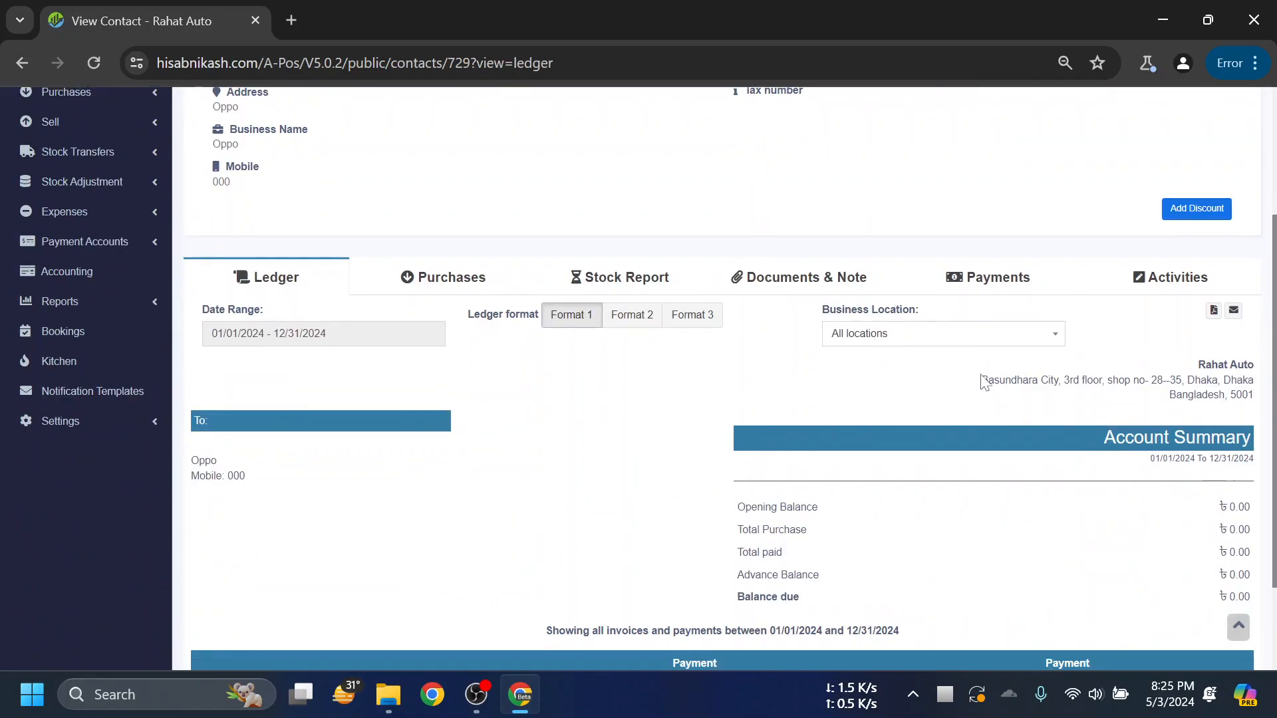
scroll(966, 377, down, 2)
- Examine the ledger's account summary, from the opening balance and total purchase to the advance balance and balance due
drag(818, 378, 741, 380)
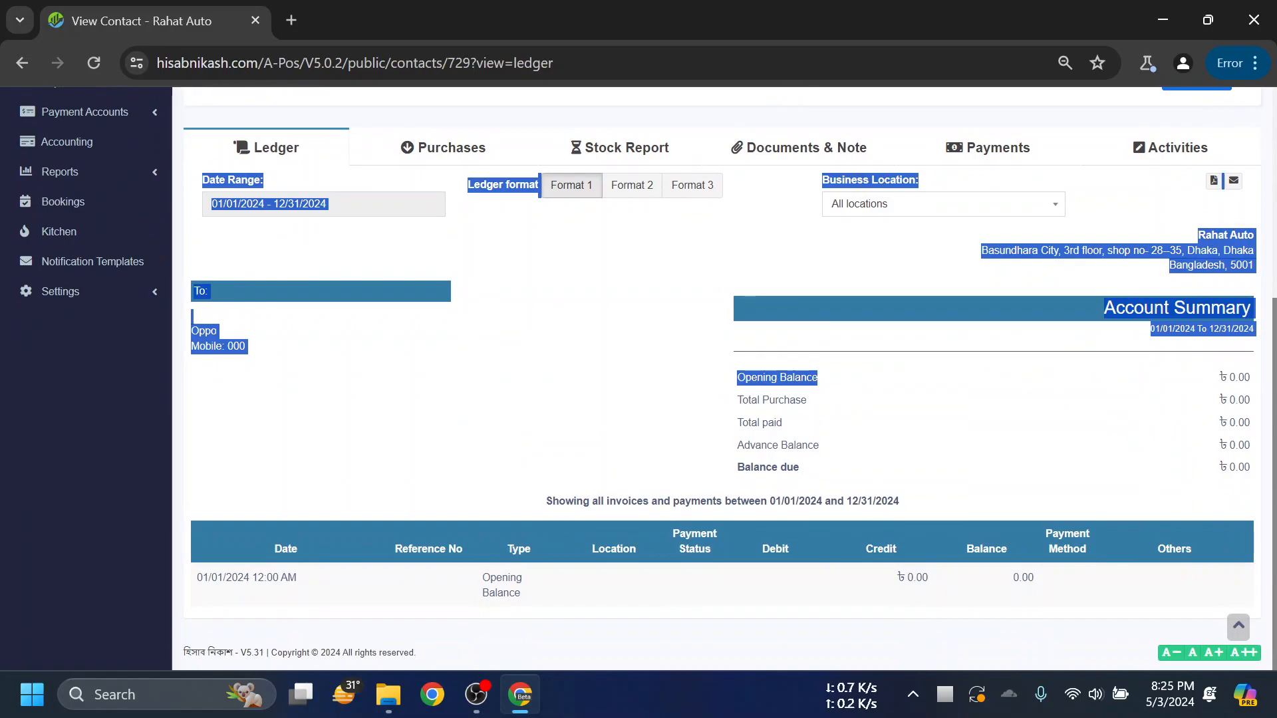
click(1050, 413)
drag(824, 380, 738, 404)
click(898, 412)
click(812, 423)
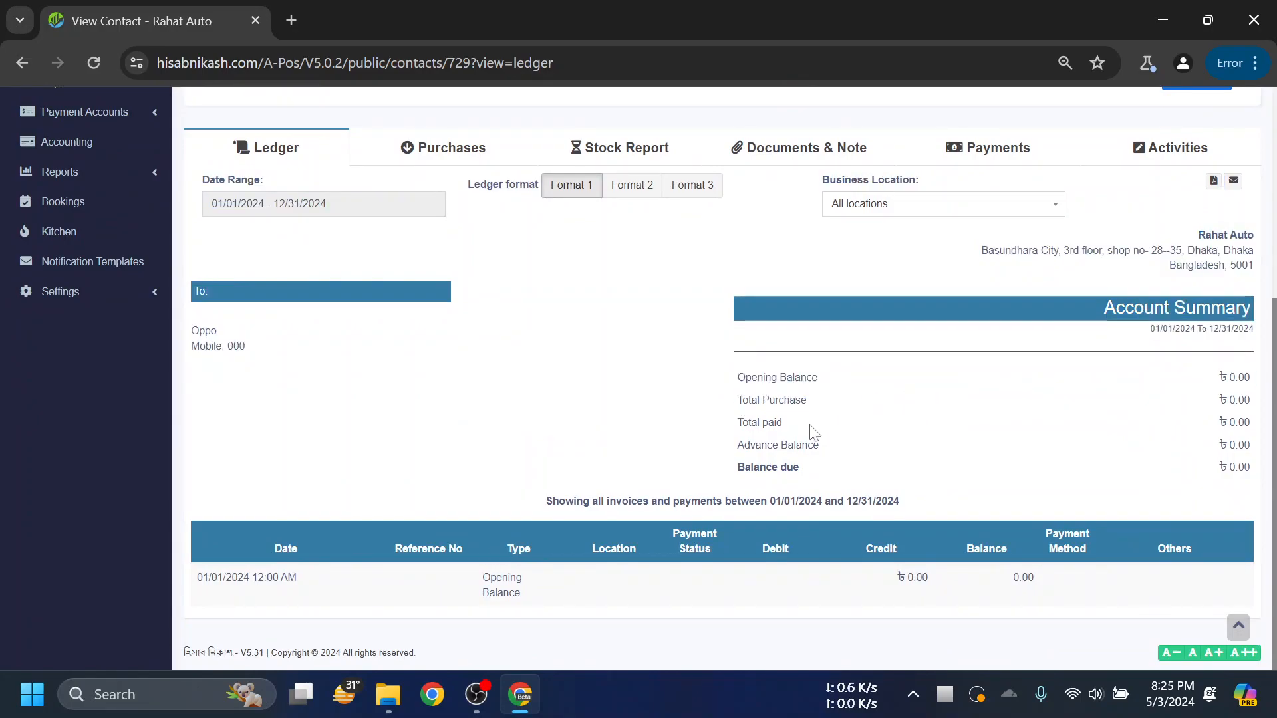
drag(834, 451, 732, 453)
click(1235, 480)
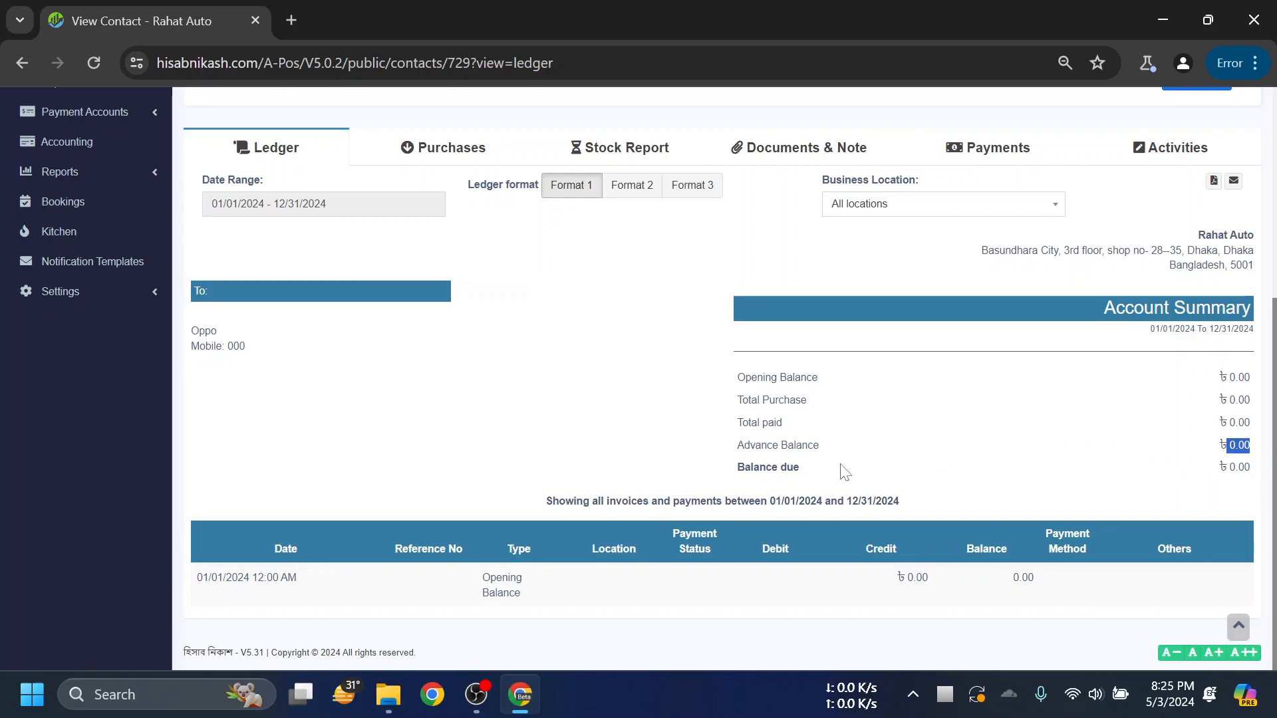
drag(837, 456, 736, 452)
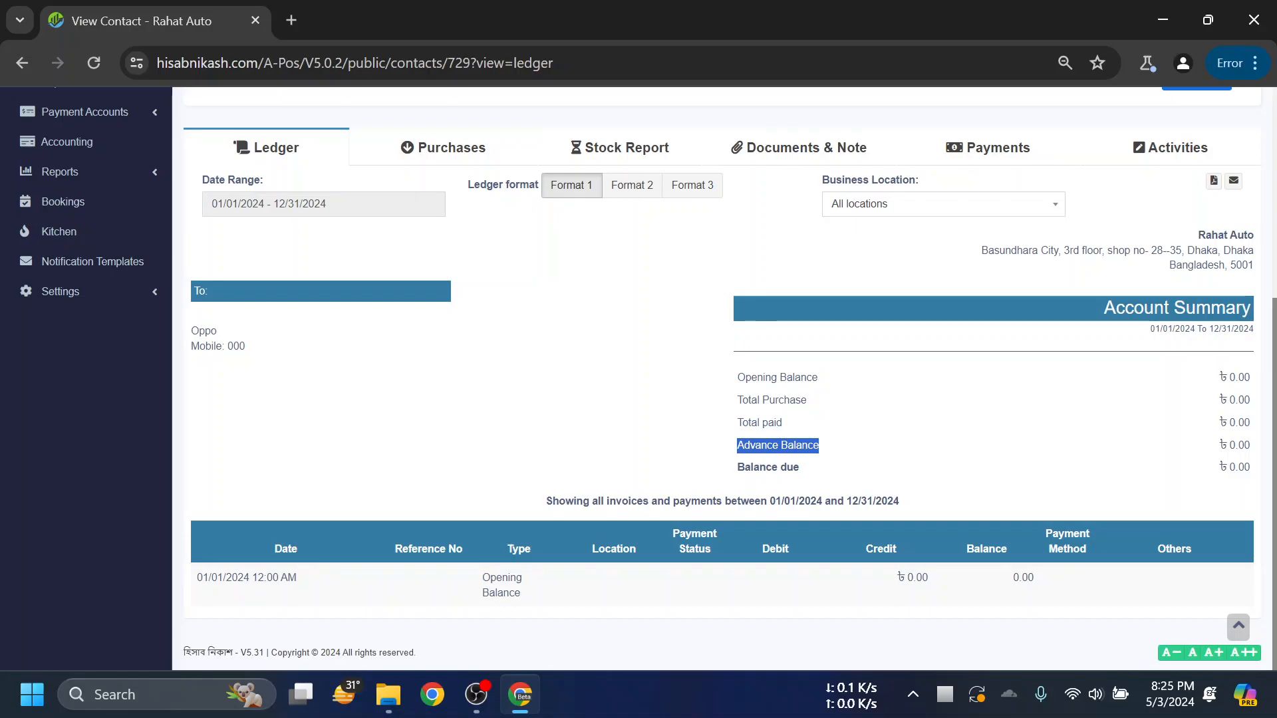
click(862, 466)
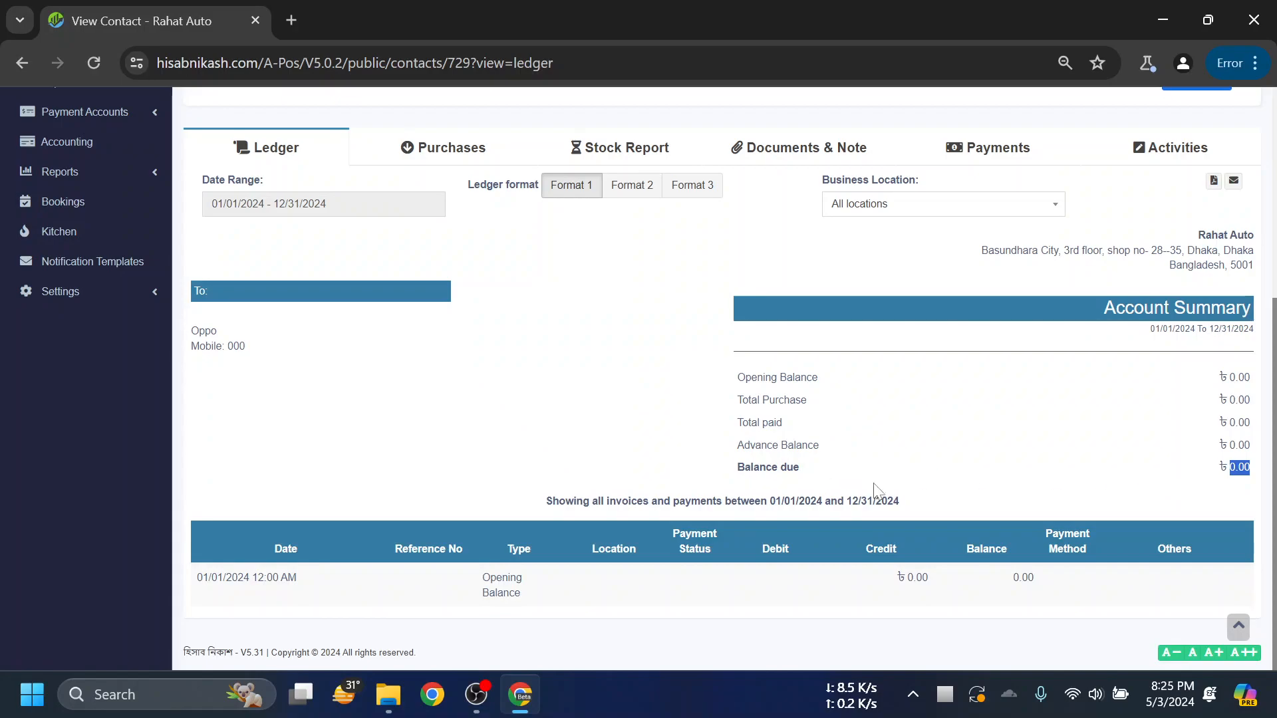
scroll(1092, 476, up, 2)
scroll(1017, 476, down, 1)
scroll(1018, 479, up, 3)
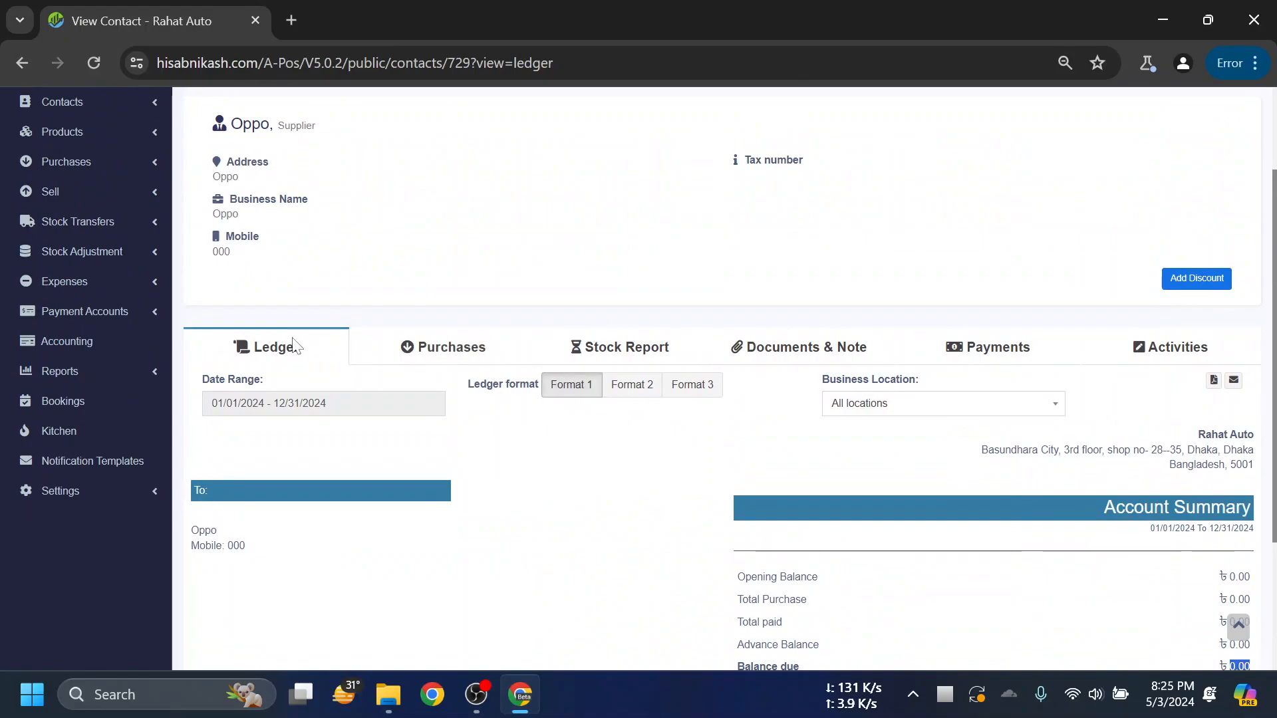
- View Oppo's purchases list and stock report
click(418, 348)
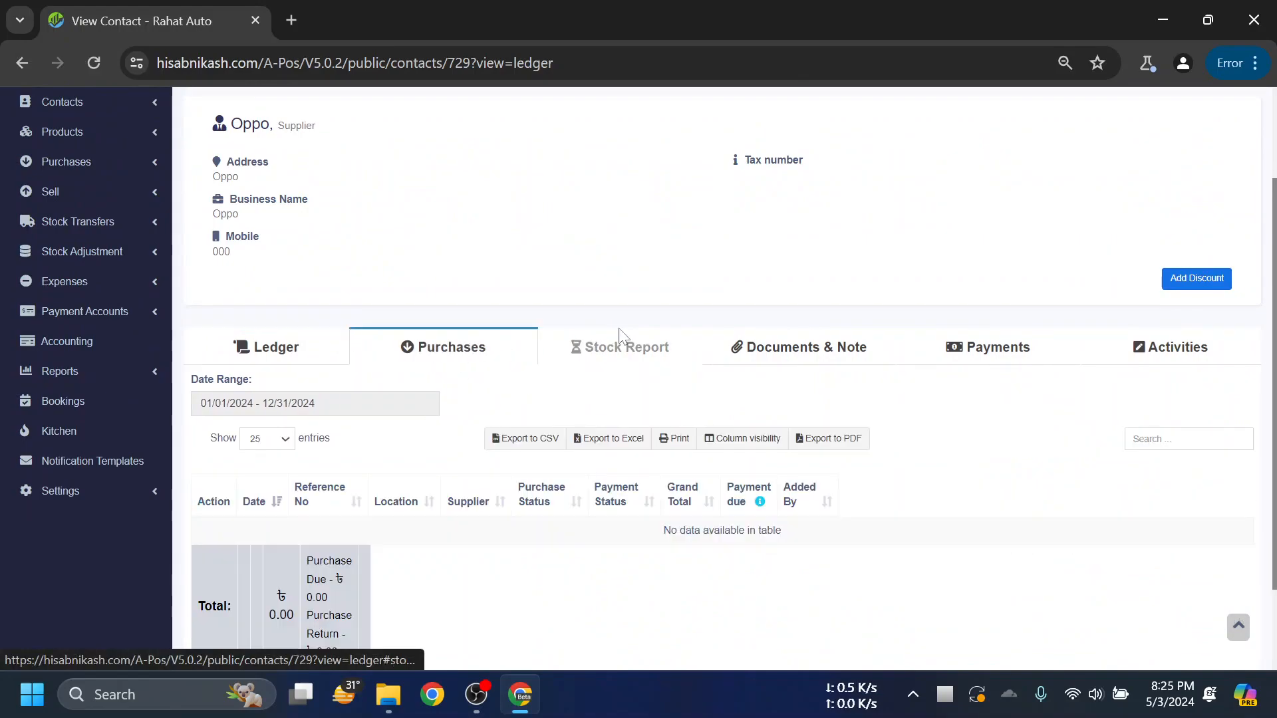
scroll(476, 419, down, 2)
scroll(632, 351, up, 3)
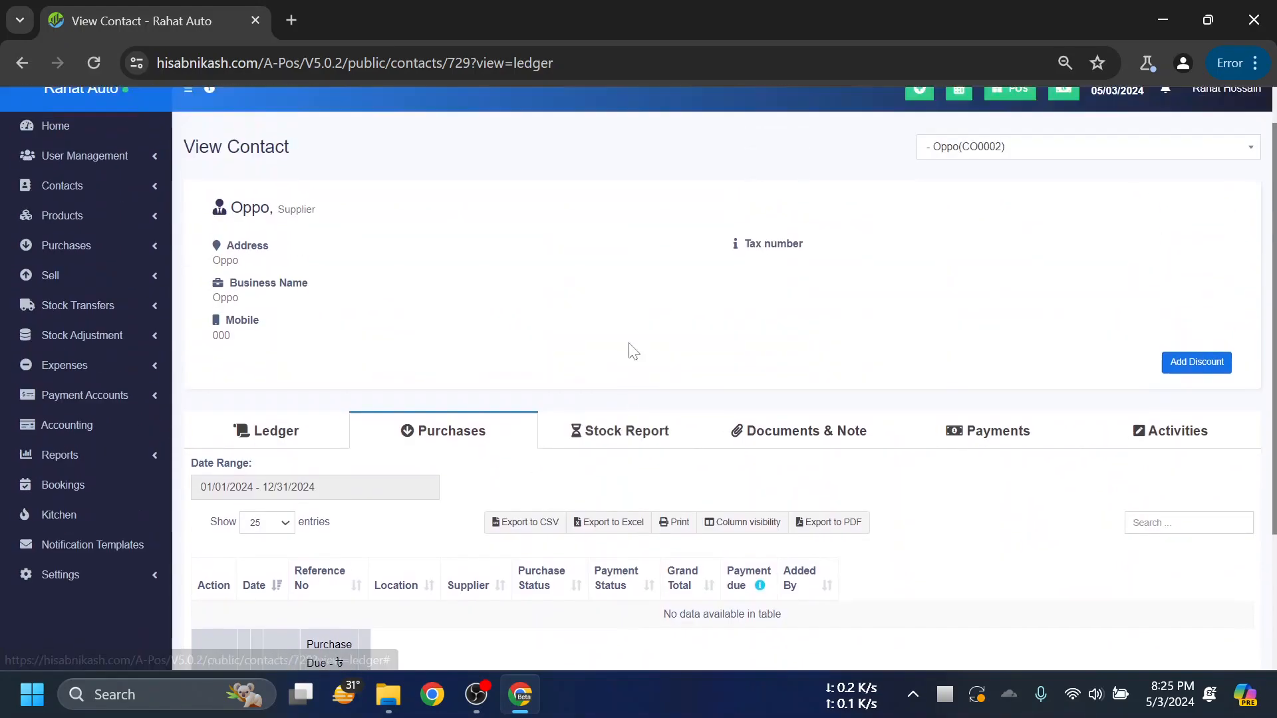
click(635, 429)
scroll(652, 412, down, 1)
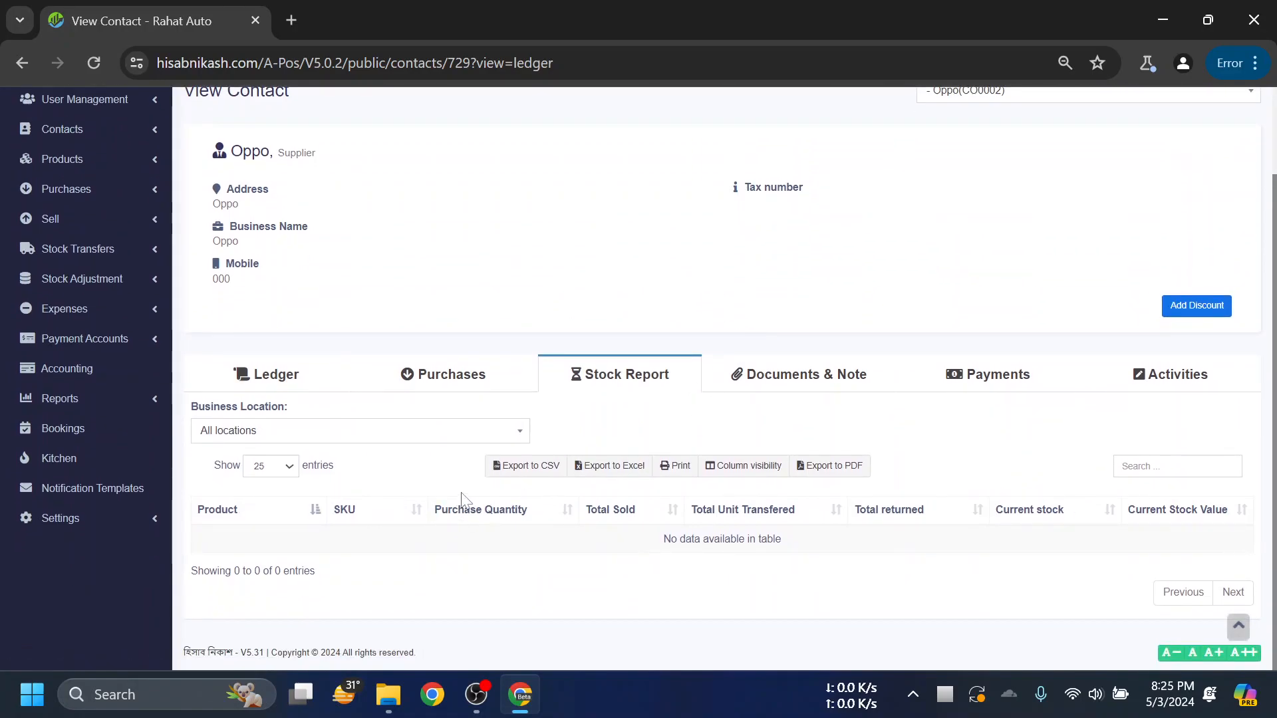
- Show Oppo's documents and notes, look over the blank Add Note form and close it without saving
click(806, 386)
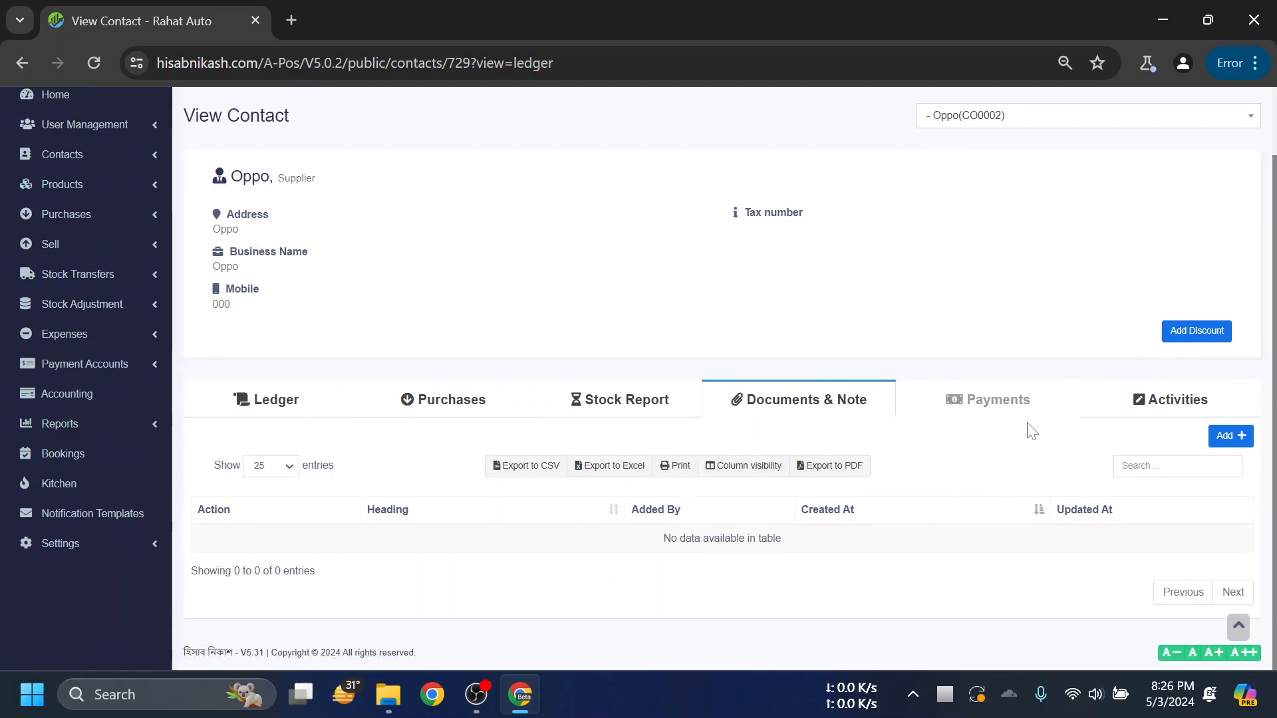
click(1230, 436)
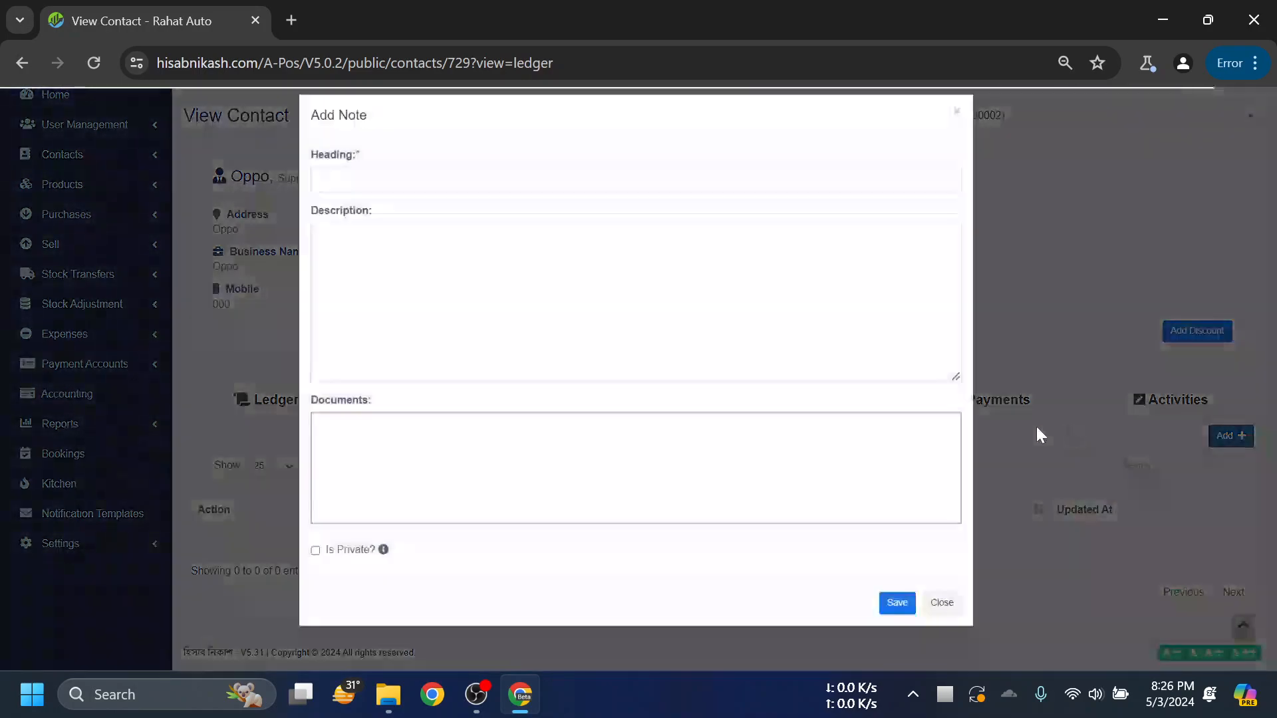
scroll(947, 567, down, 1)
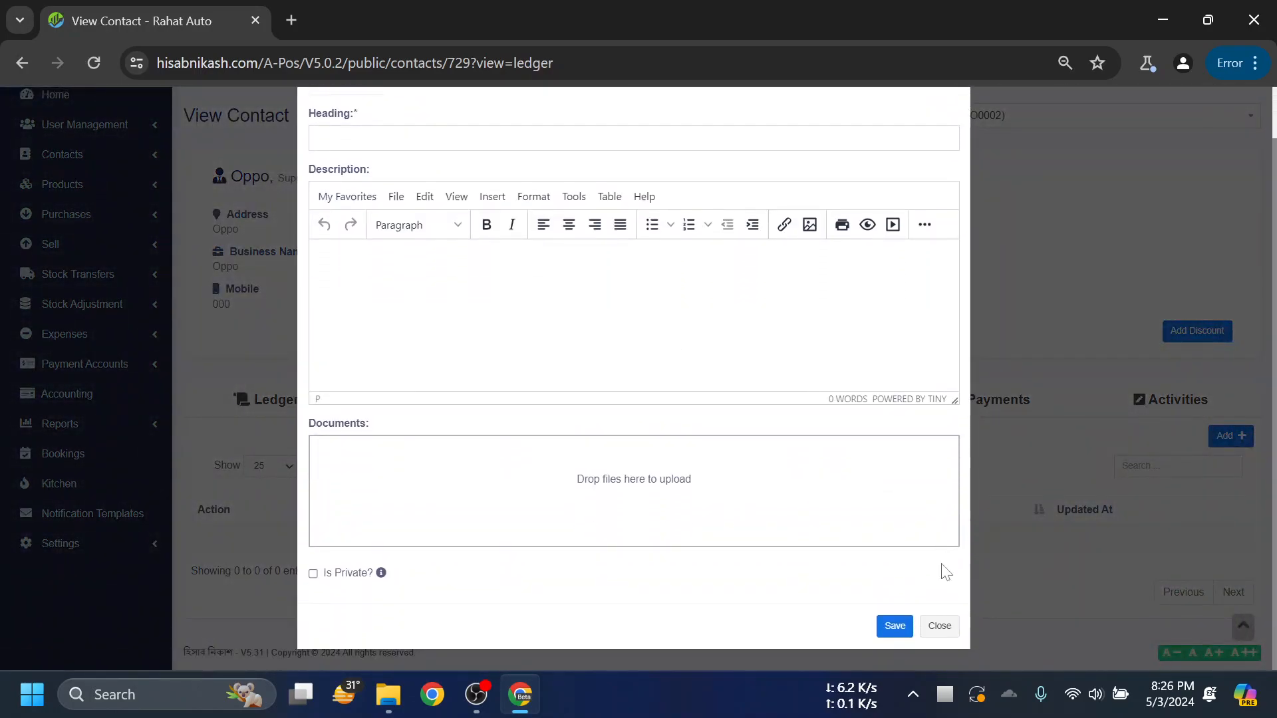
click(939, 626)
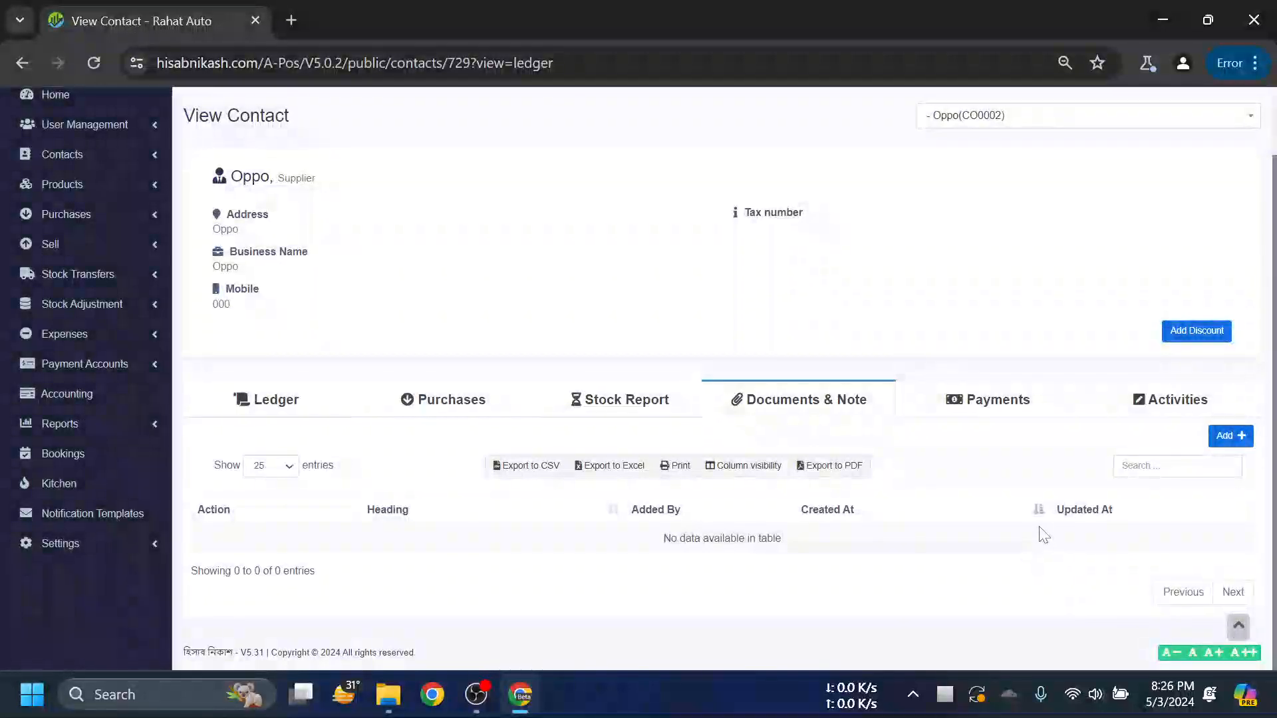
- Check Oppo's payment and activity records and return to the ledger
click(1001, 411)
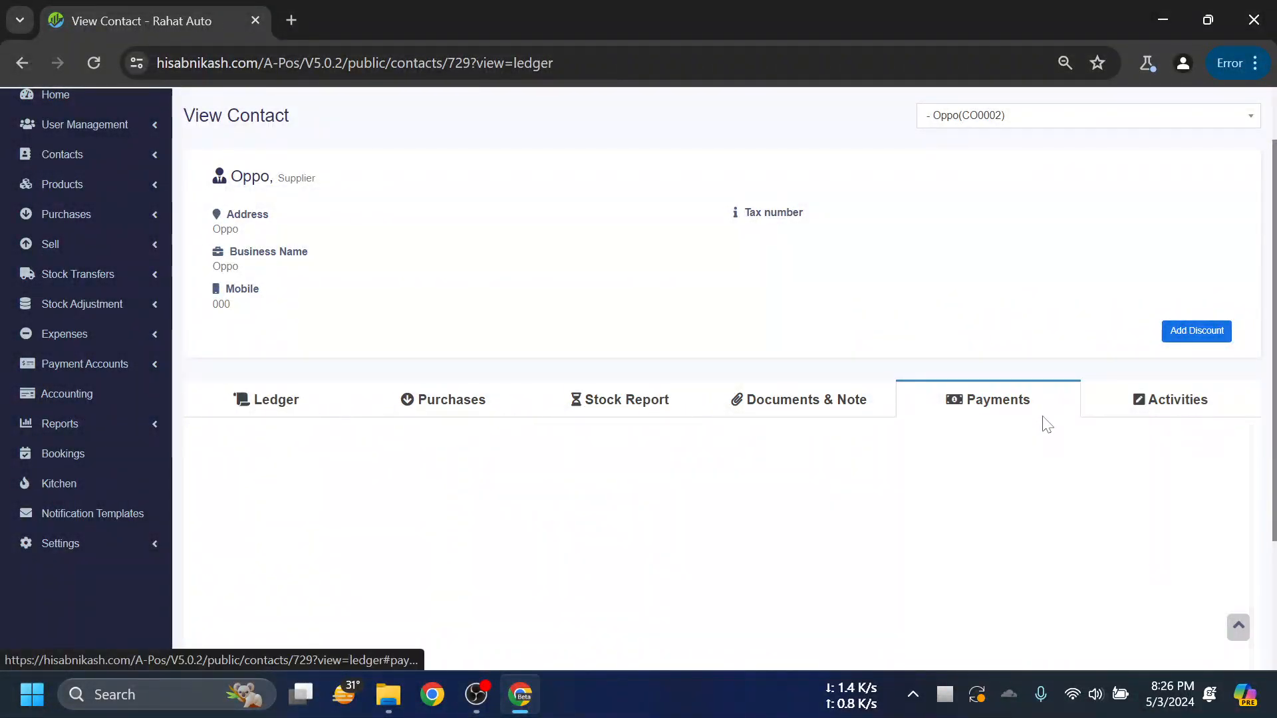
scroll(528, 498, down, 2)
scroll(628, 488, down, 1)
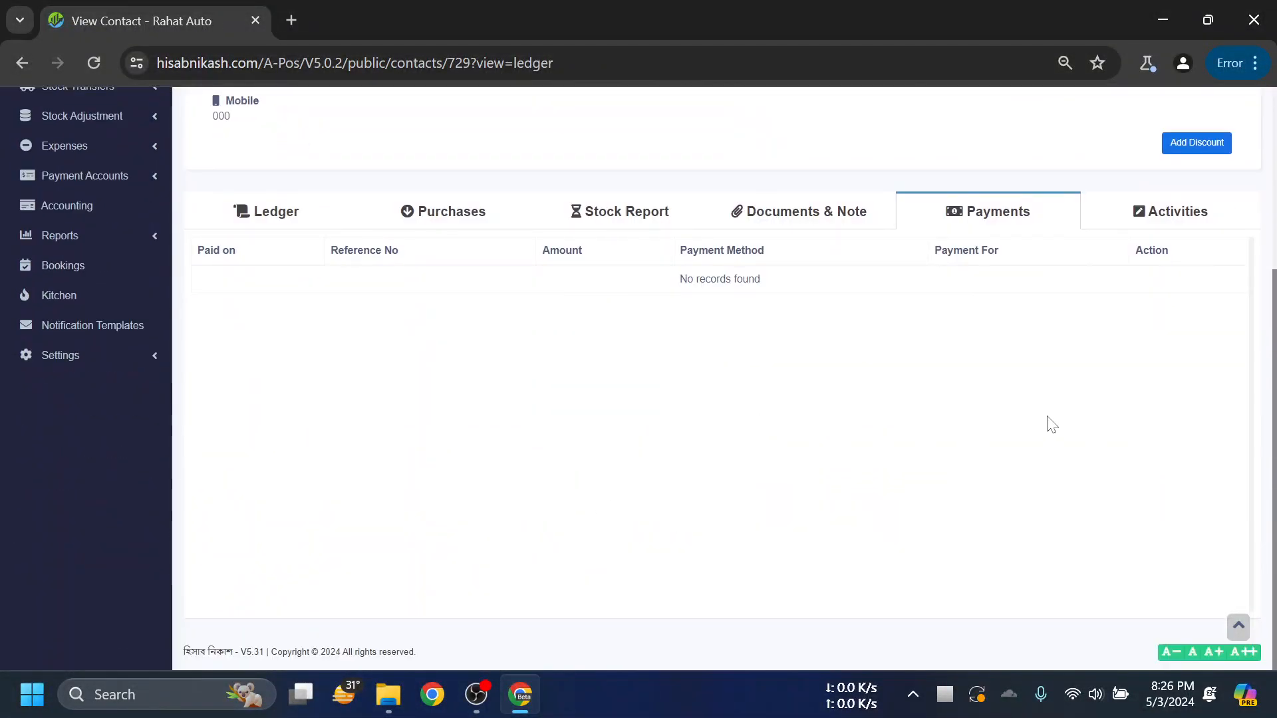
click(1145, 214)
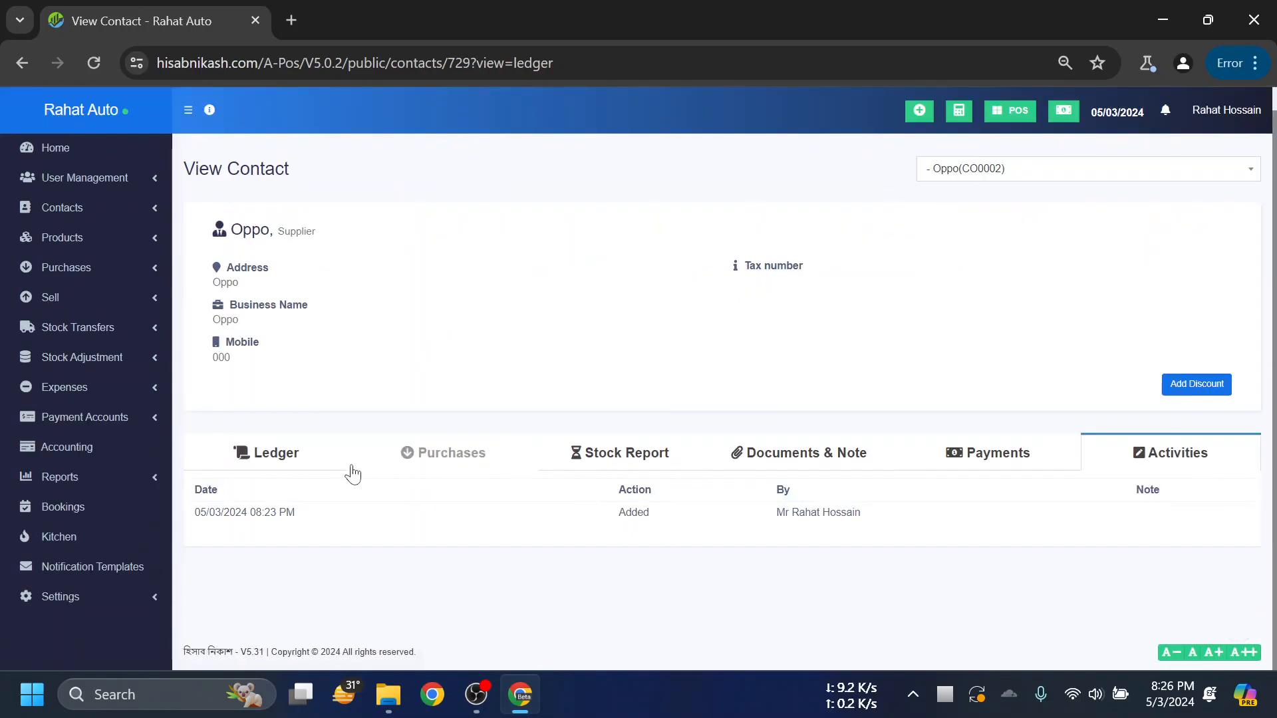
click(266, 453)
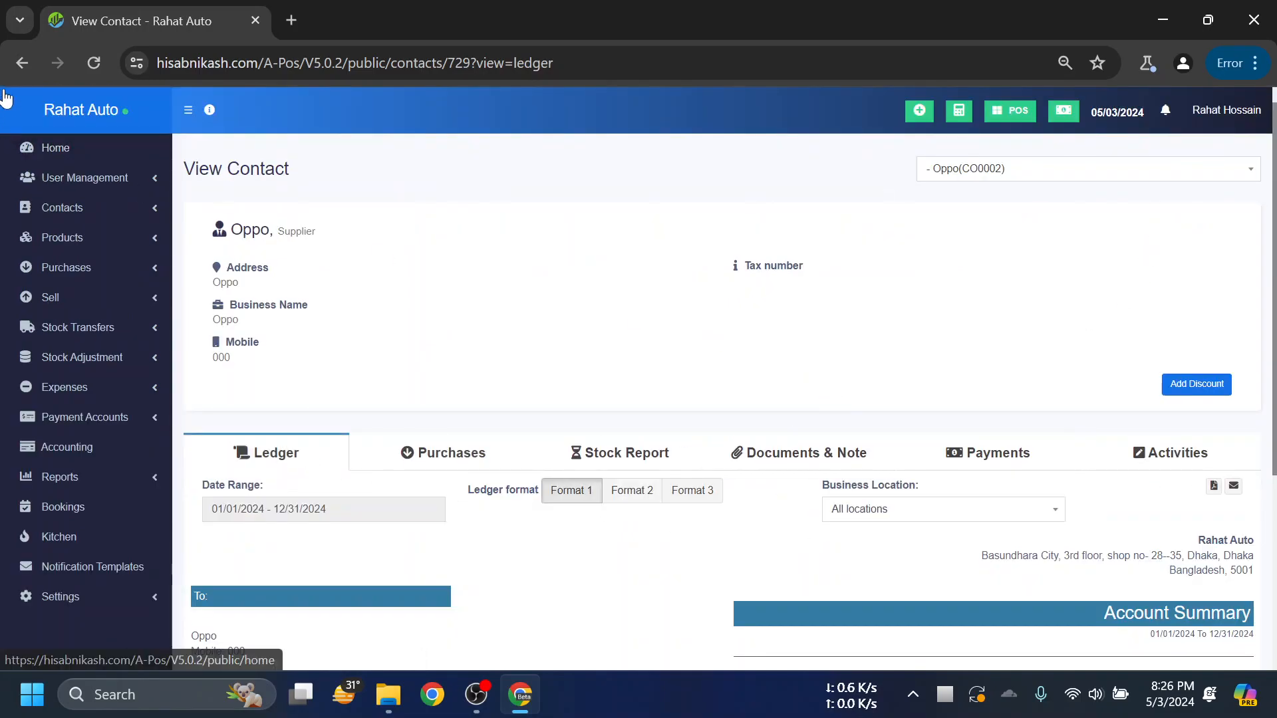
- Return to the suppliers list and look over the options available under Purchases
click(17, 62)
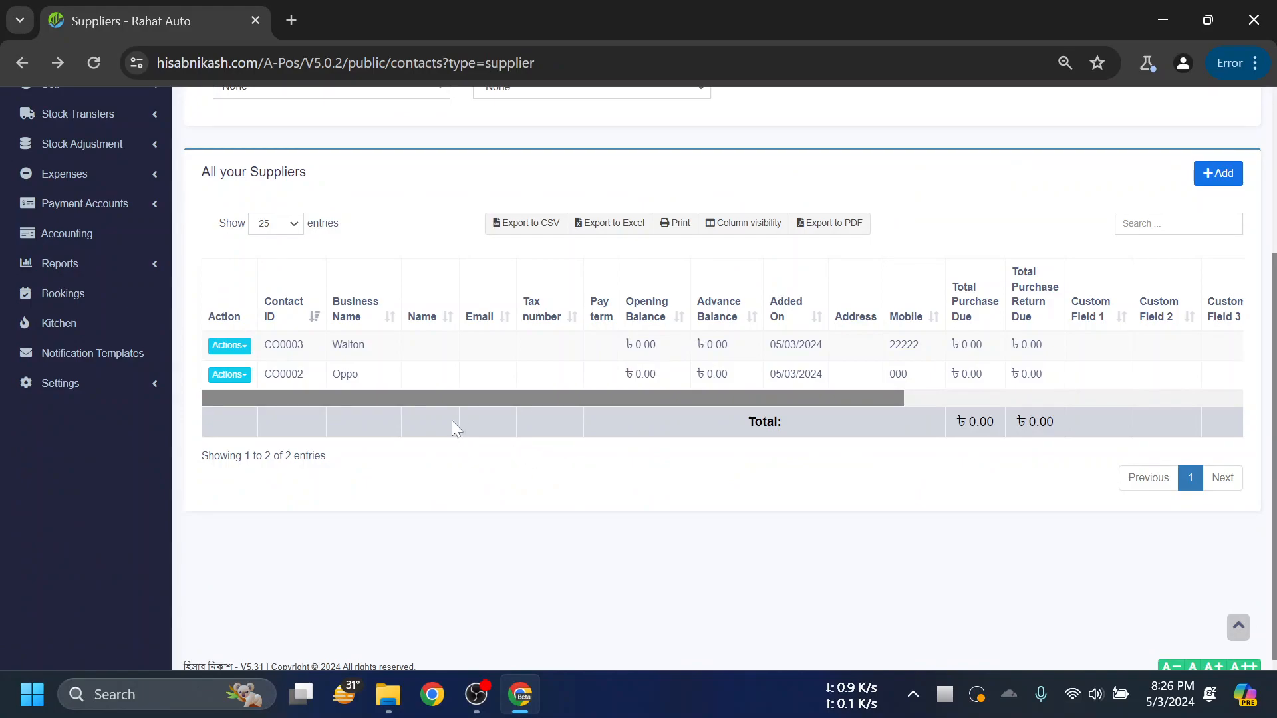
mouse_move(424, 392)
mouse_down()
mouse_move(655, 397)
mouse_move(401, 394)
mouse_up()
scroll(551, 416, up, 3)
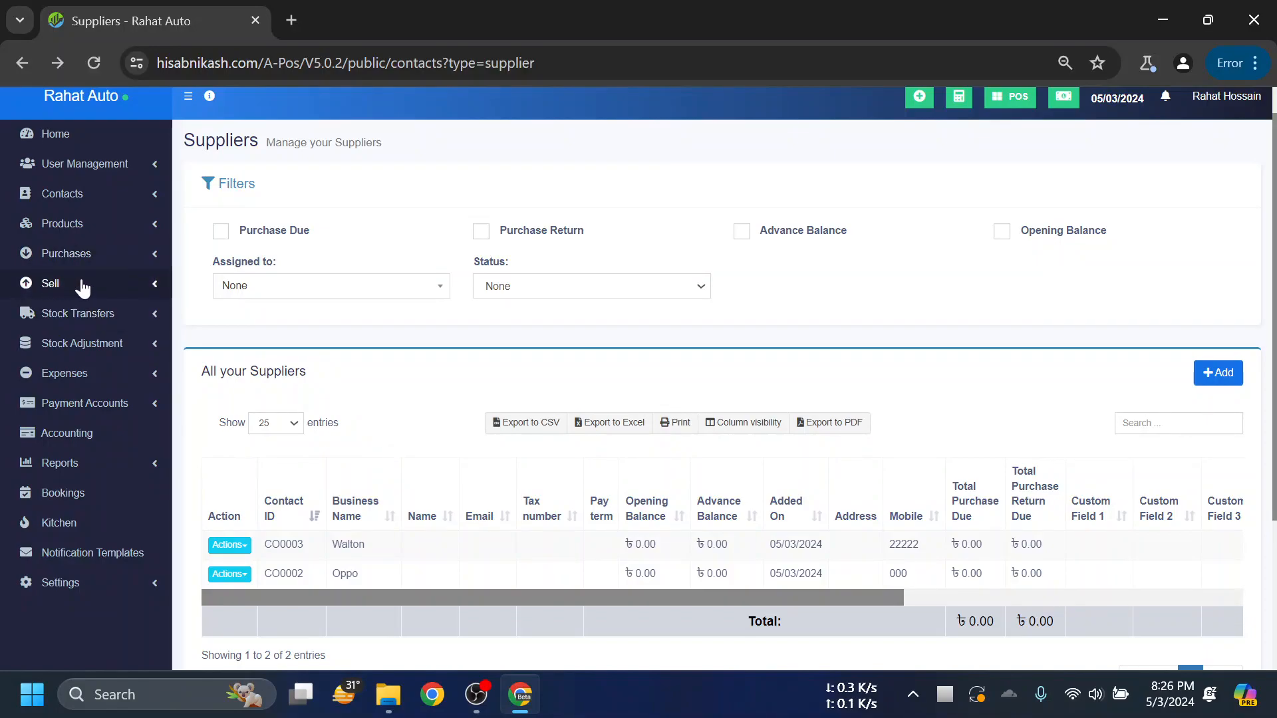
click(111, 262)
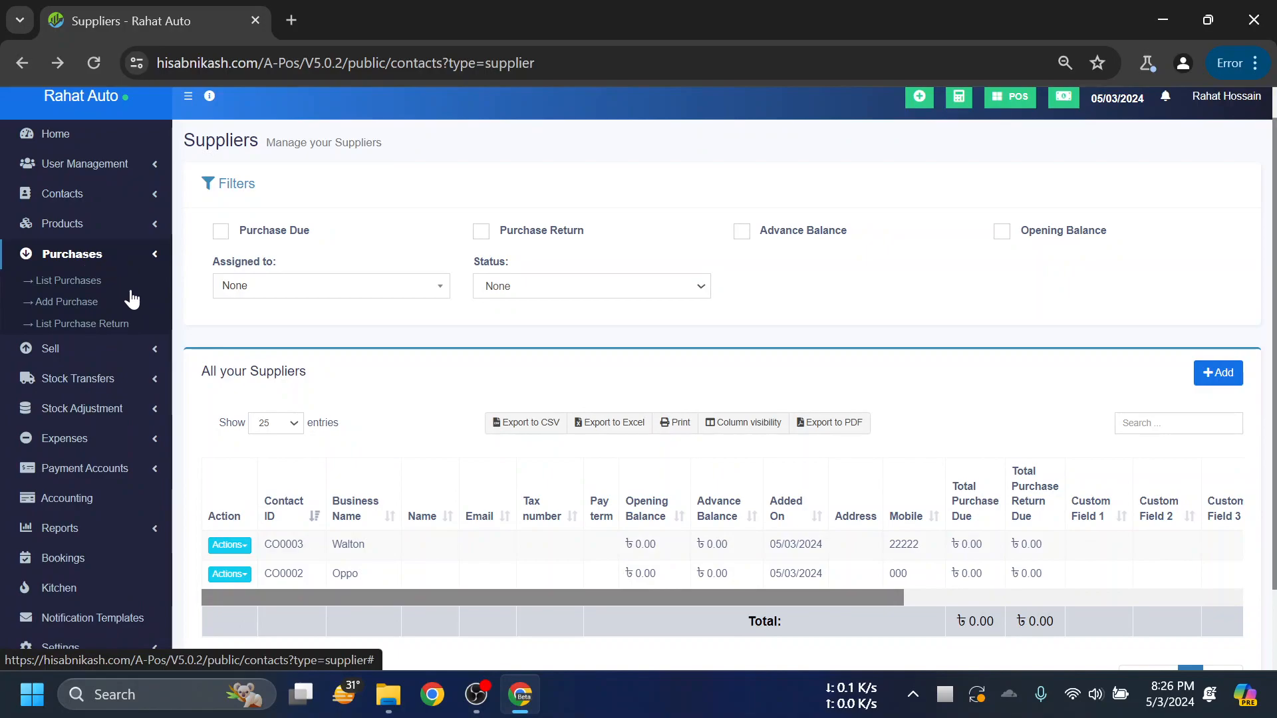
click(122, 255)
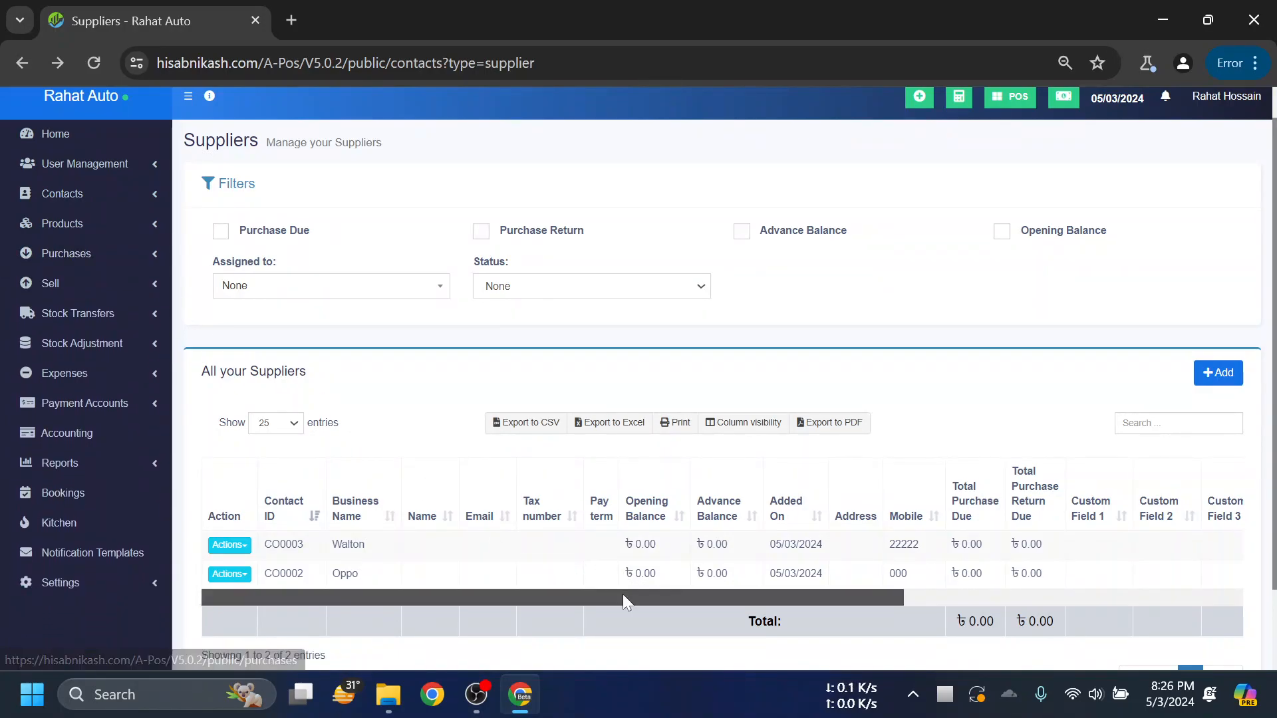
- Examine the suppliers table across its columns, from contact ID and balances to purchase due and the custom fields
drag(625, 597, 585, 580)
scroll(703, 532, down, 2)
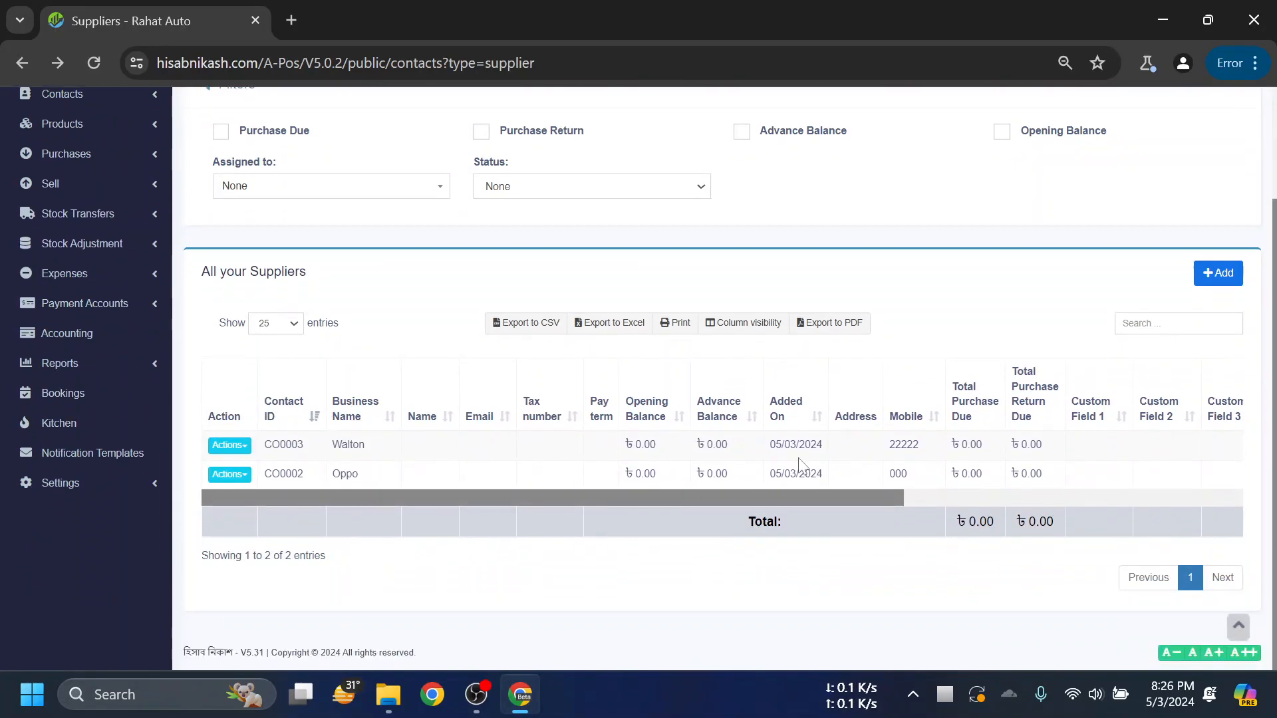
drag(875, 499, 955, 503)
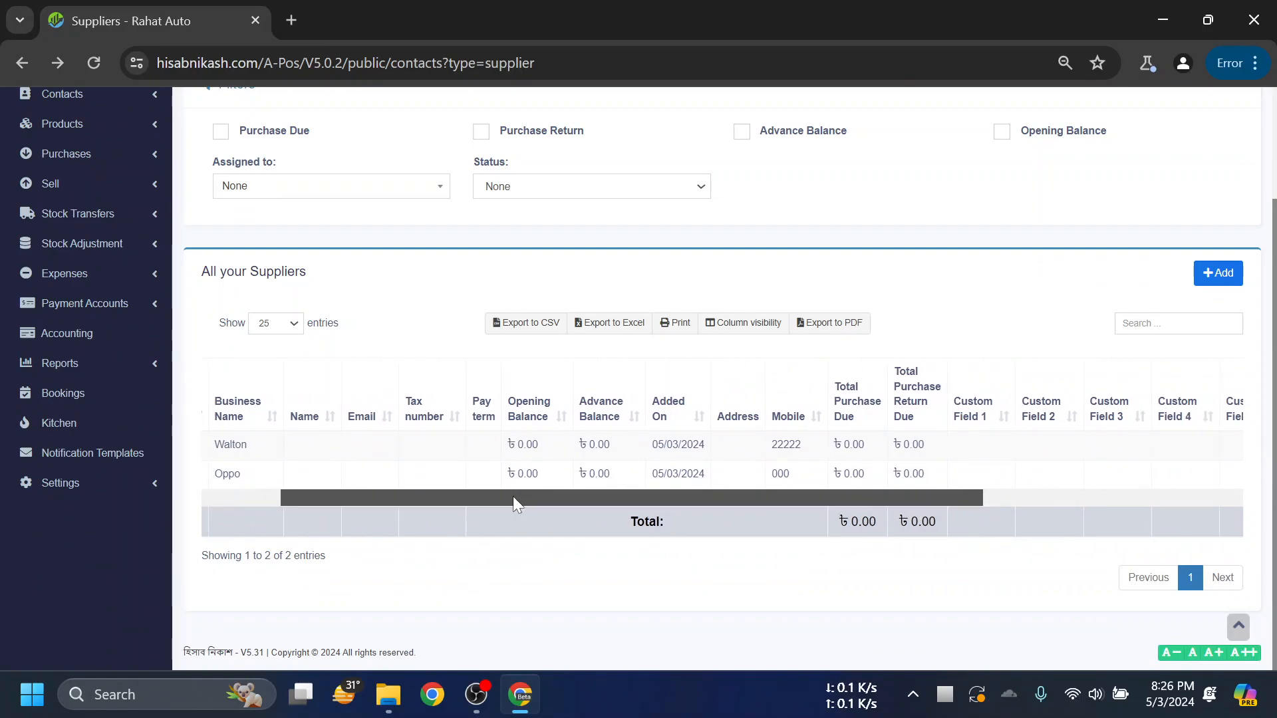
drag(518, 496, 439, 498)
scroll(93, 291, up, 2)
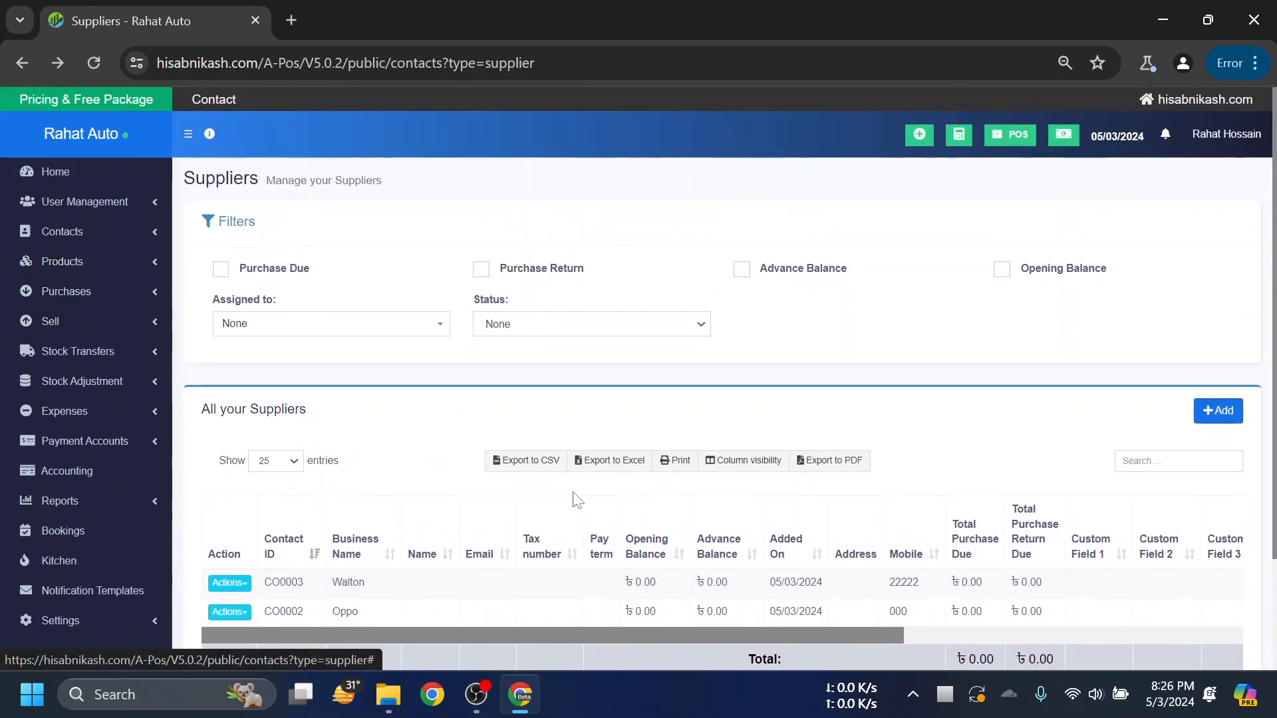
scroll(213, 363, down, 2)
click(86, 194)
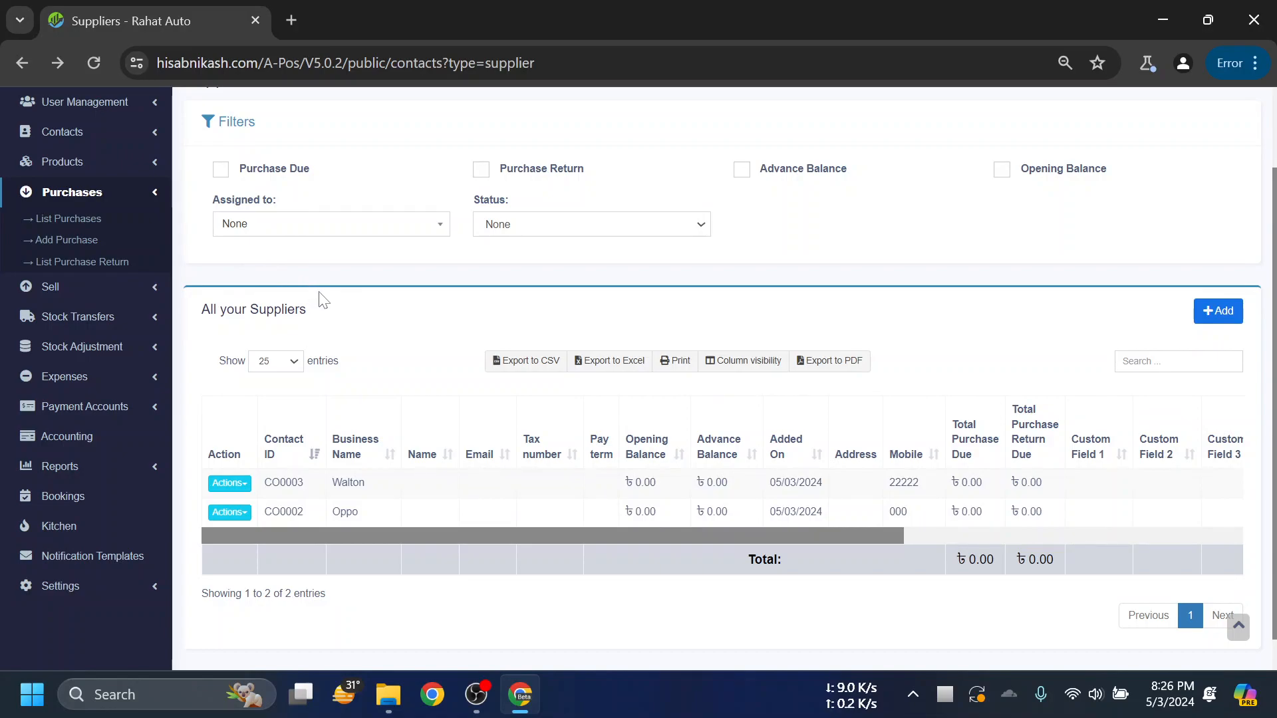
drag(715, 540, 887, 533)
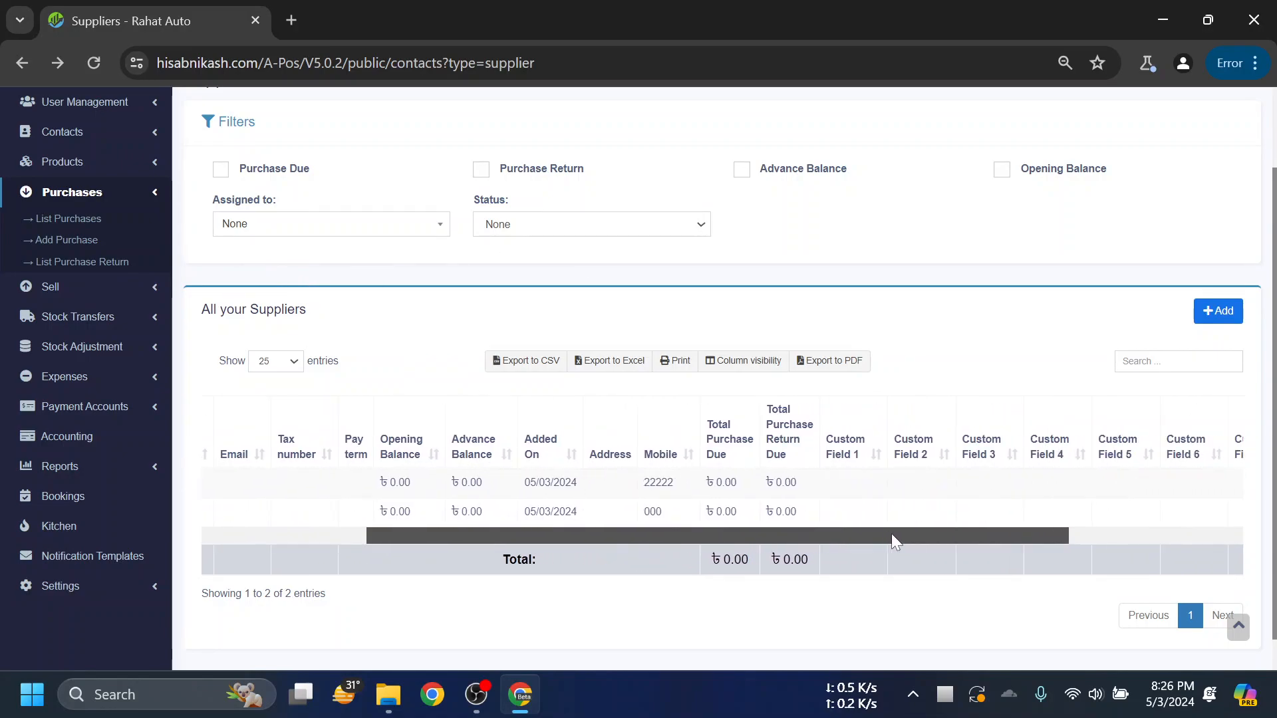
drag(981, 529, 710, 530)
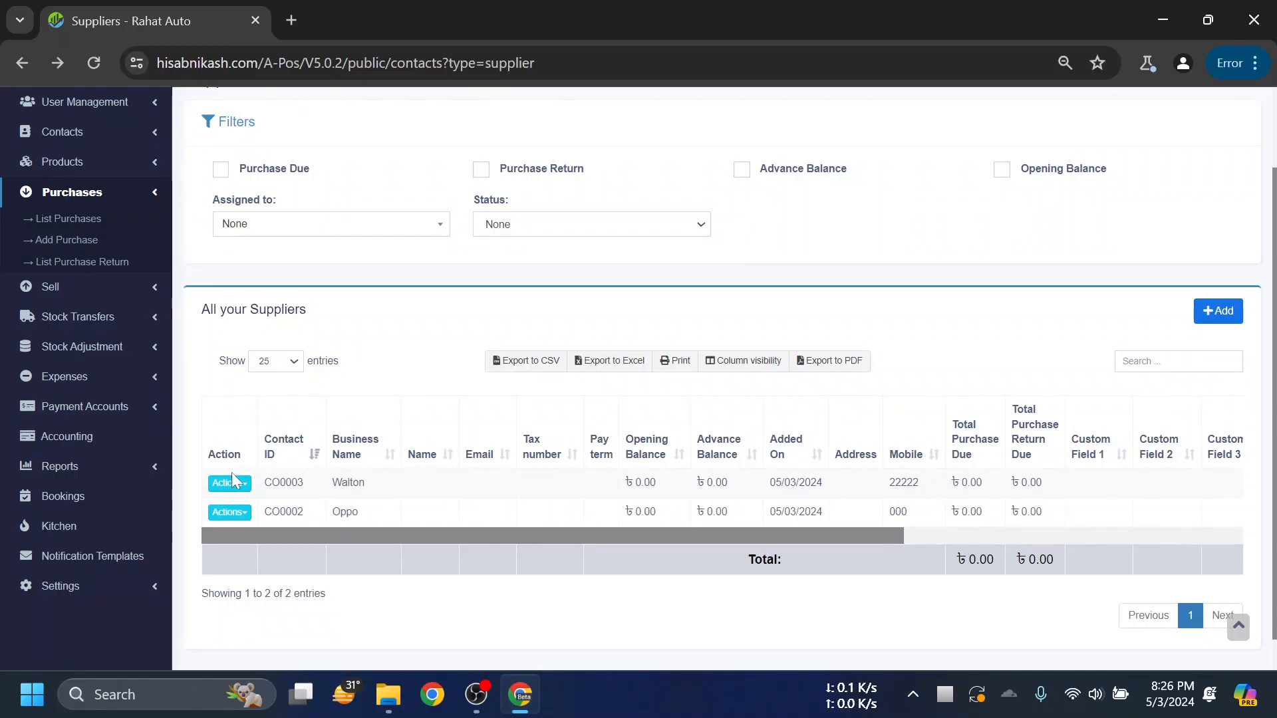
- Look over the Contacts options and display the list of all purchases
scroll(85, 239, up, 2)
click(100, 233)
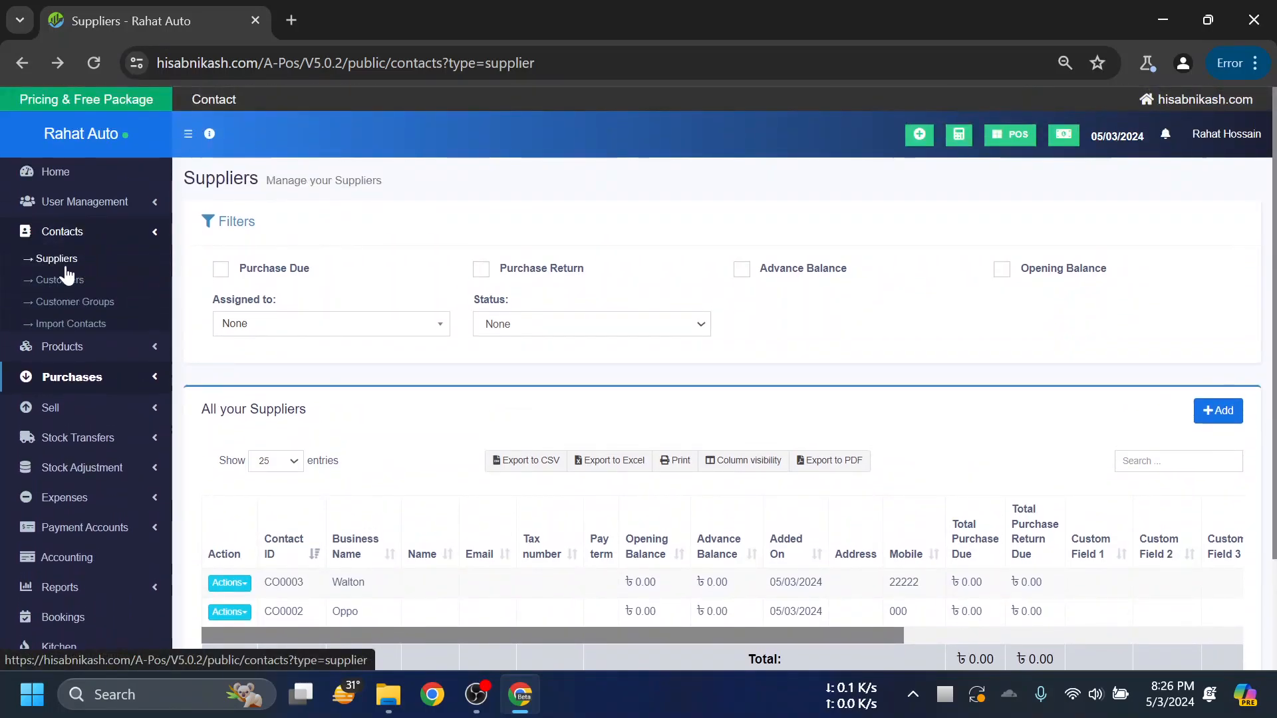
scroll(428, 456, down, 2)
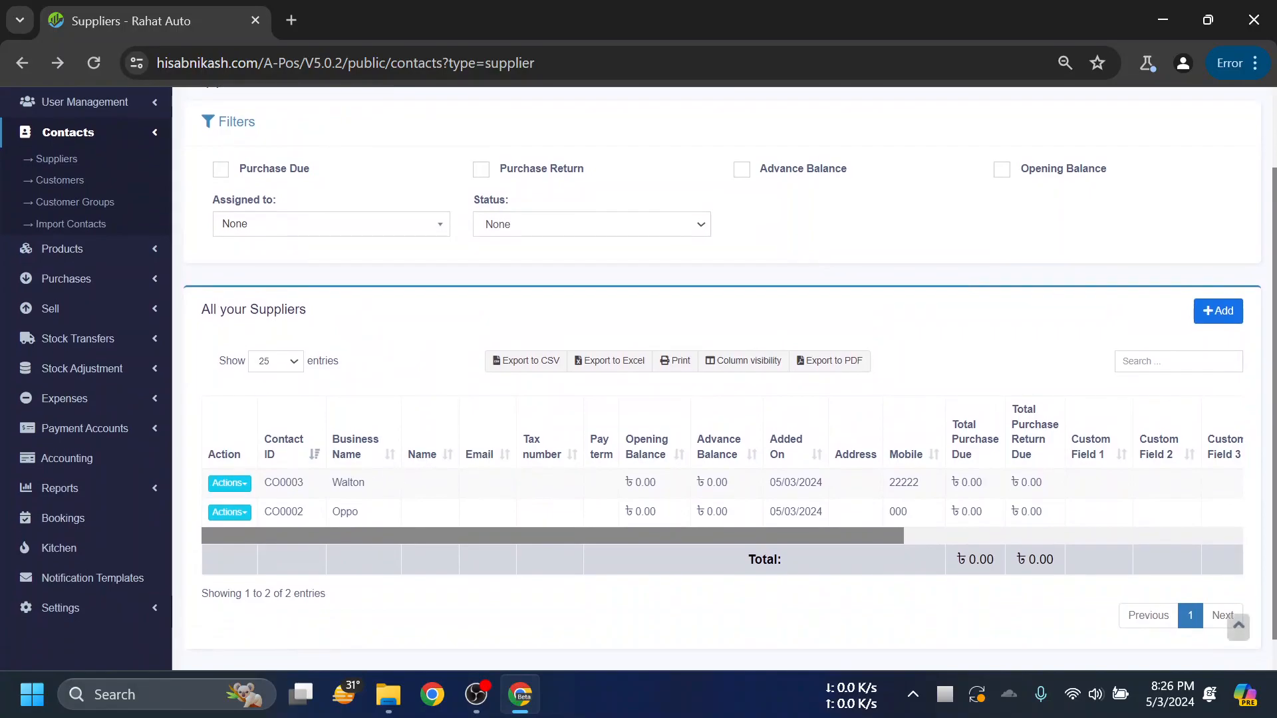
click(97, 279)
click(67, 218)
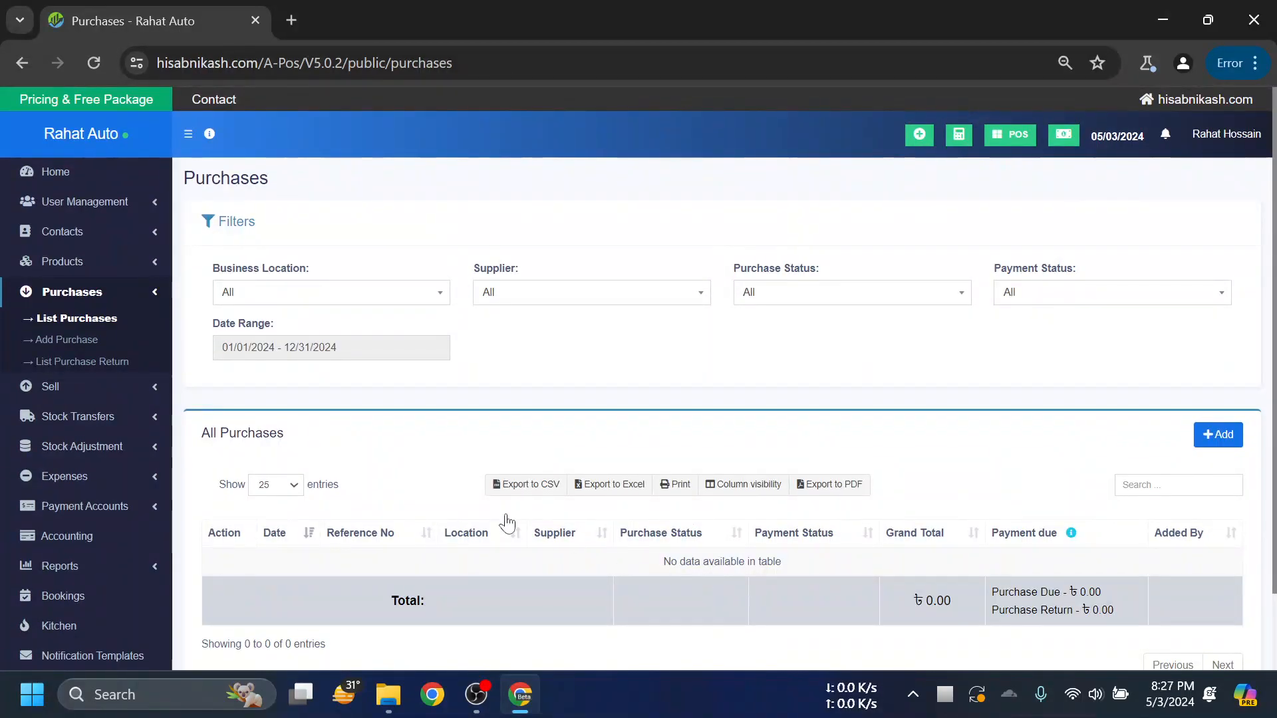
- Go back from the purchases list to the suppliers list
click(69, 290)
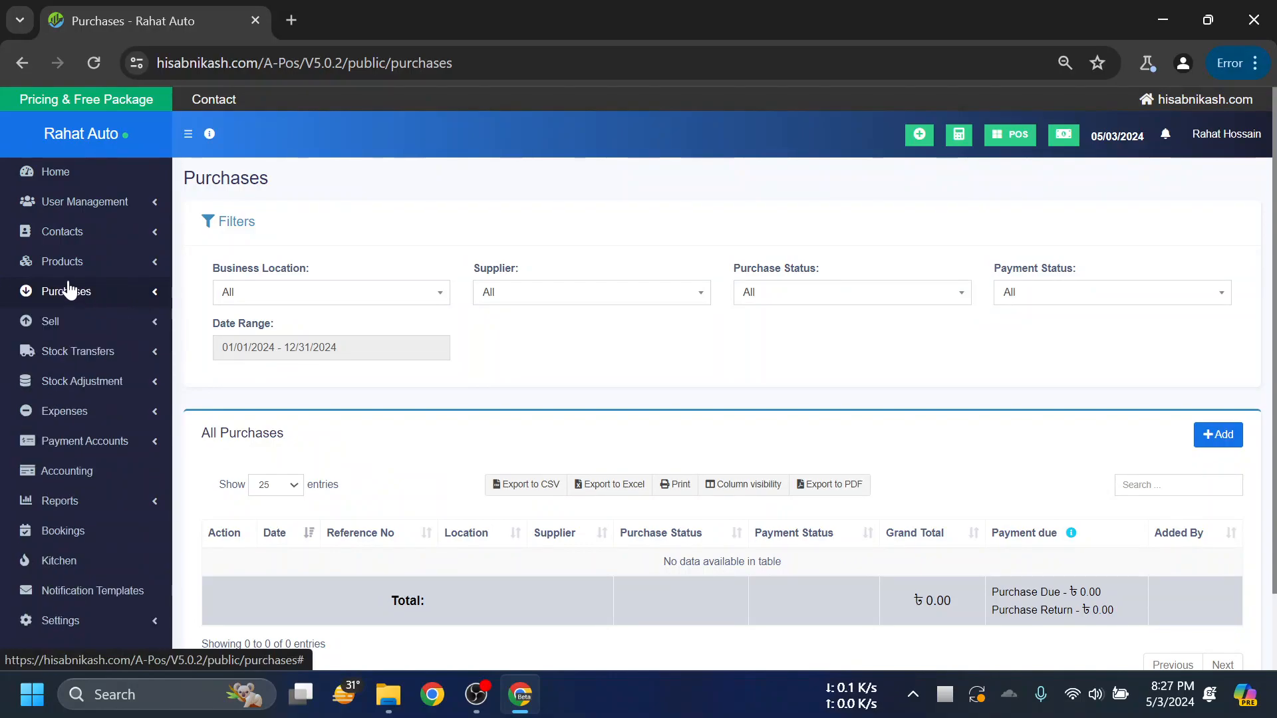
click(84, 232)
click(108, 259)
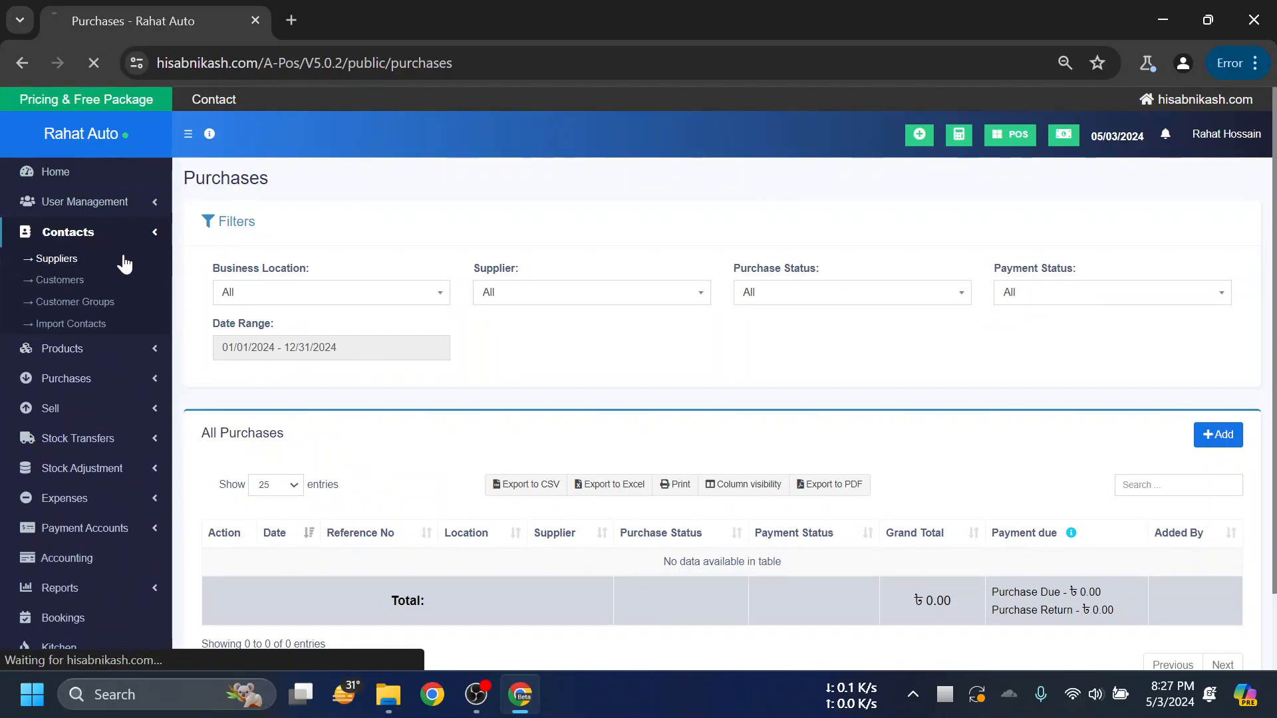
scroll(888, 385, down, 1)
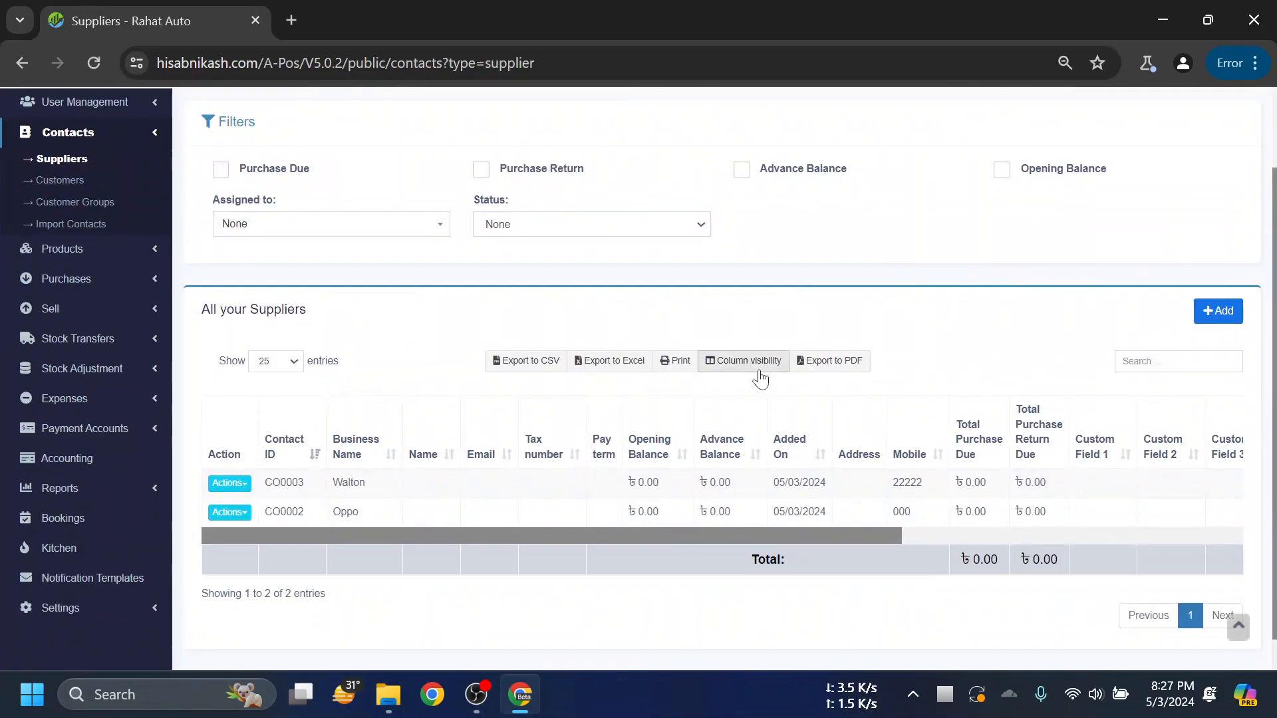
- Show the customers list and examine the default Walk-In Customer entry
click(67, 181)
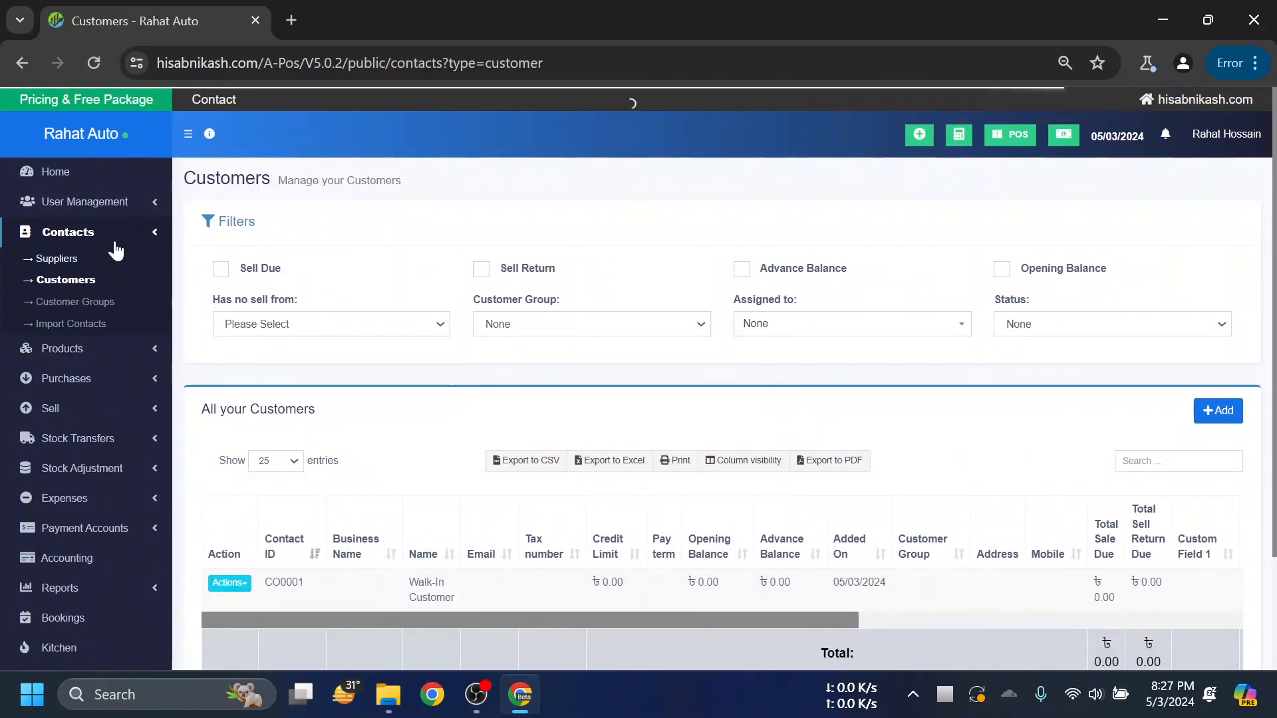
scroll(613, 348, down, 2)
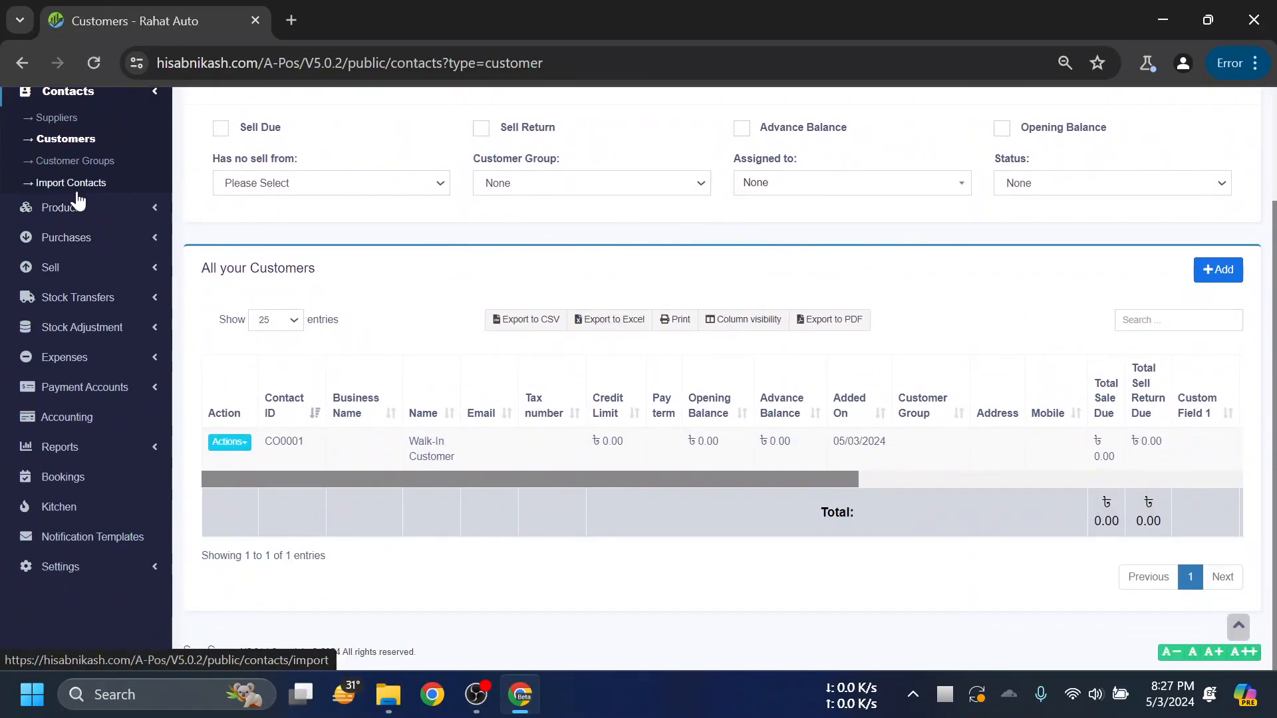
scroll(75, 196, up, 2)
scroll(558, 516, down, 2)
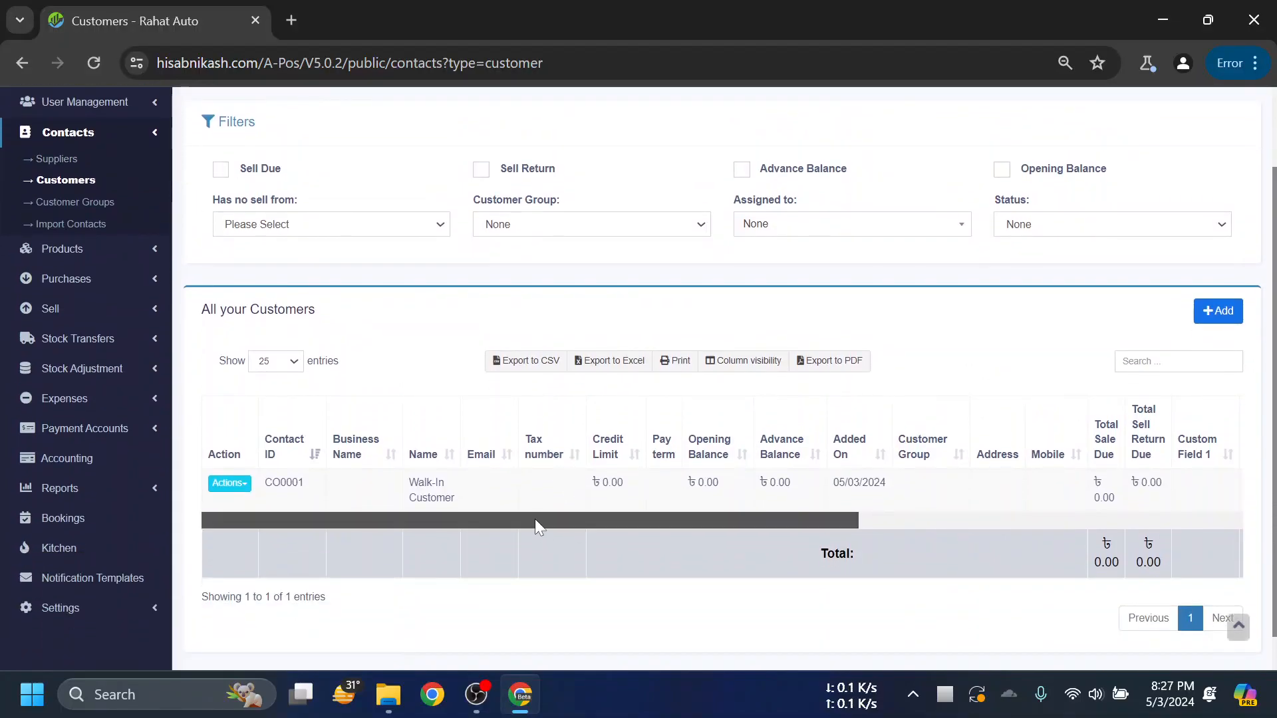
drag(533, 517, 465, 513)
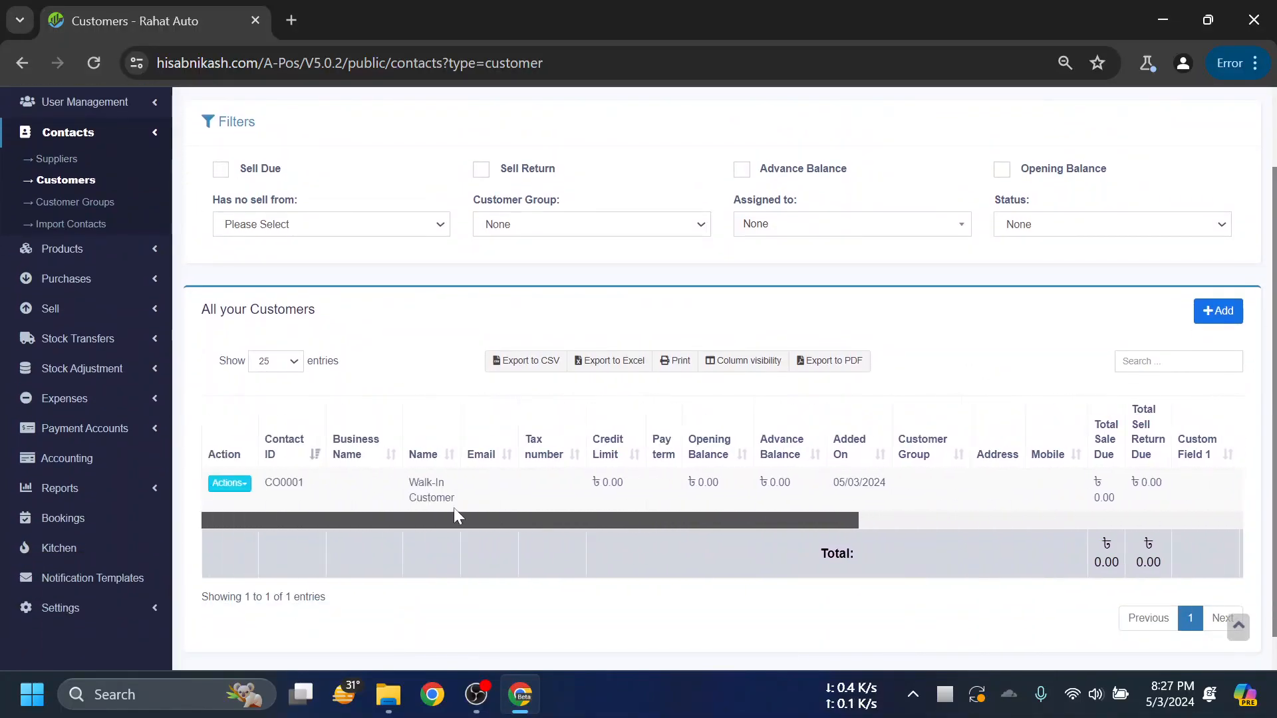
triple_click(408, 483)
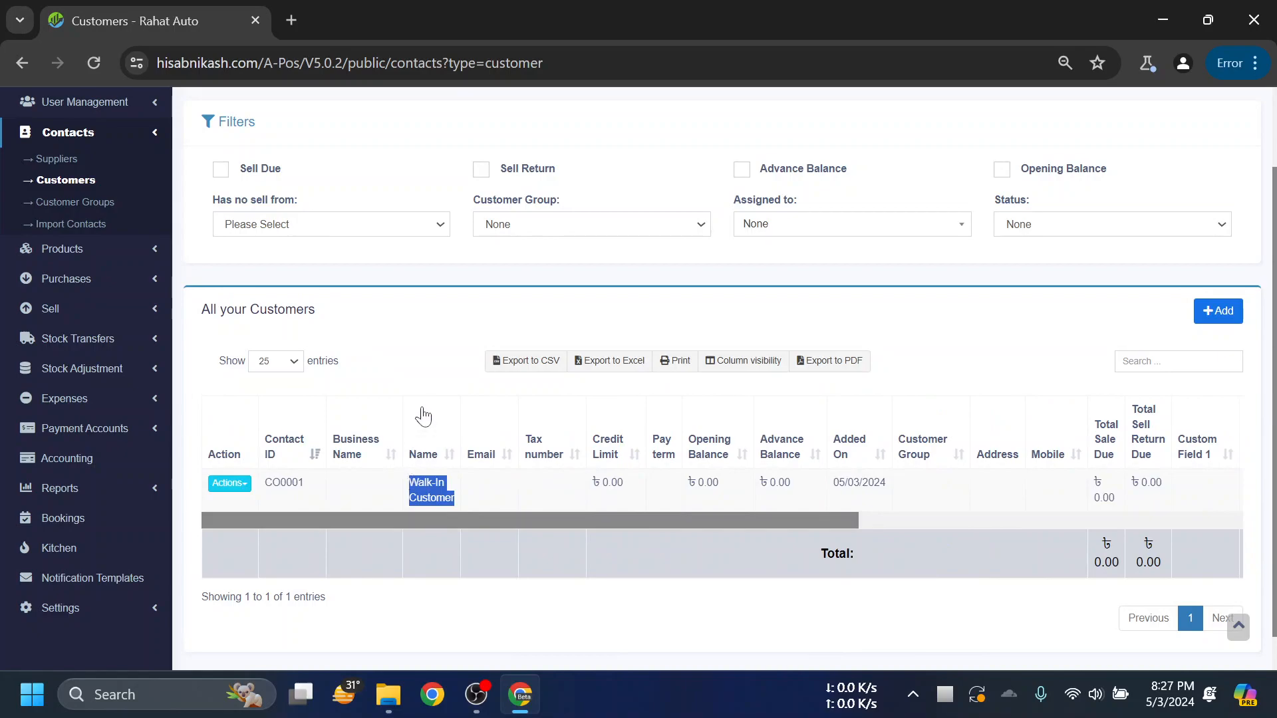
click(405, 340)
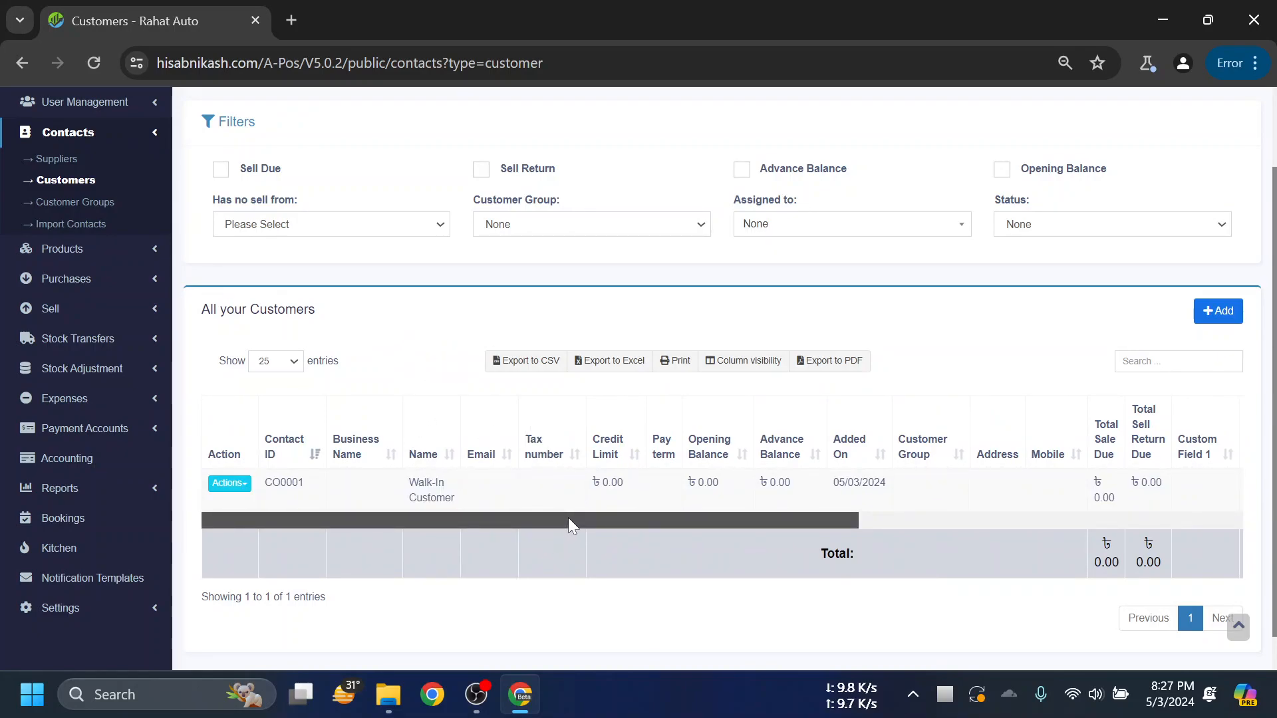
drag(596, 520, 389, 479)
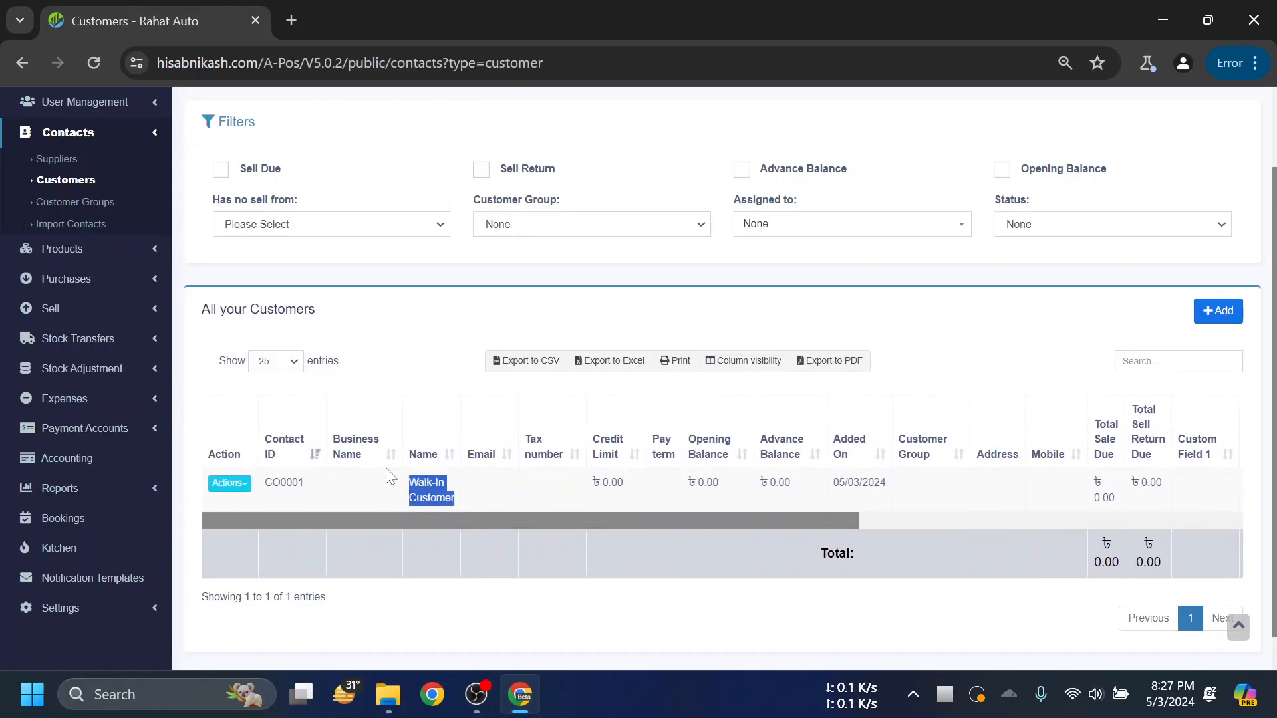
click(434, 351)
drag(638, 519, 515, 489)
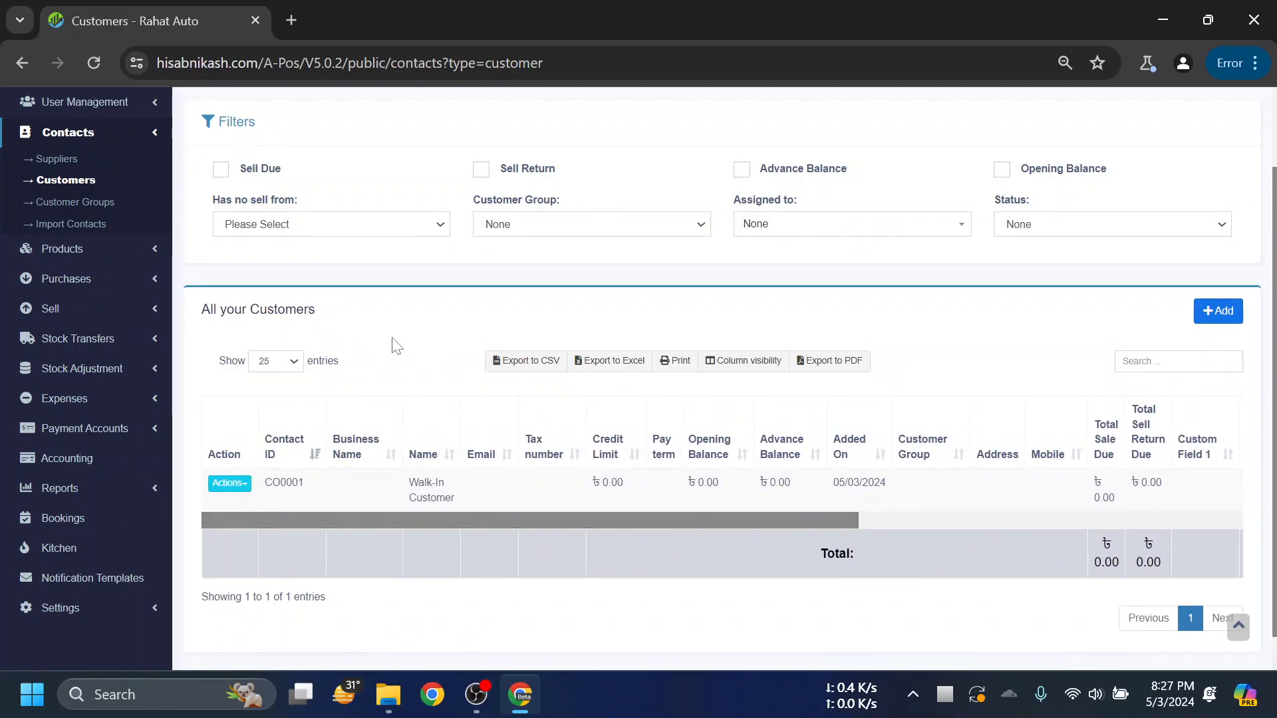
- Start a new contact with the contact type Customers and mark it as Individual
click(1214, 313)
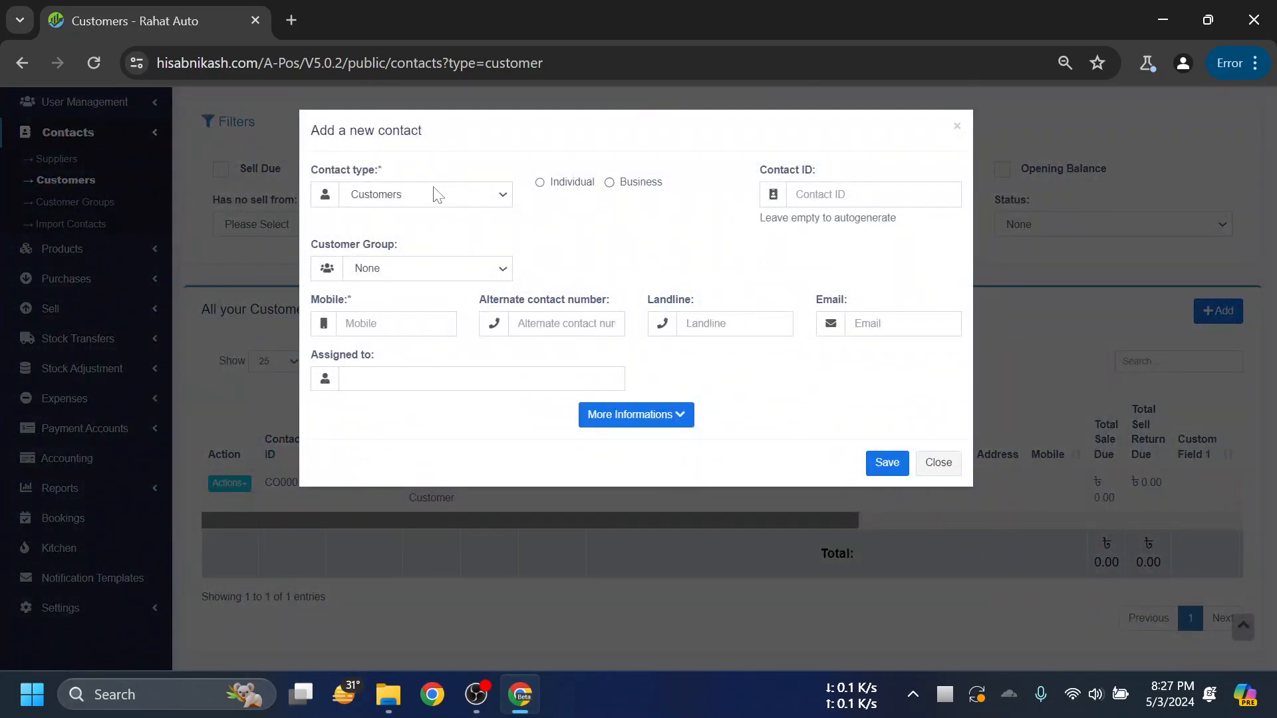
click(431, 196)
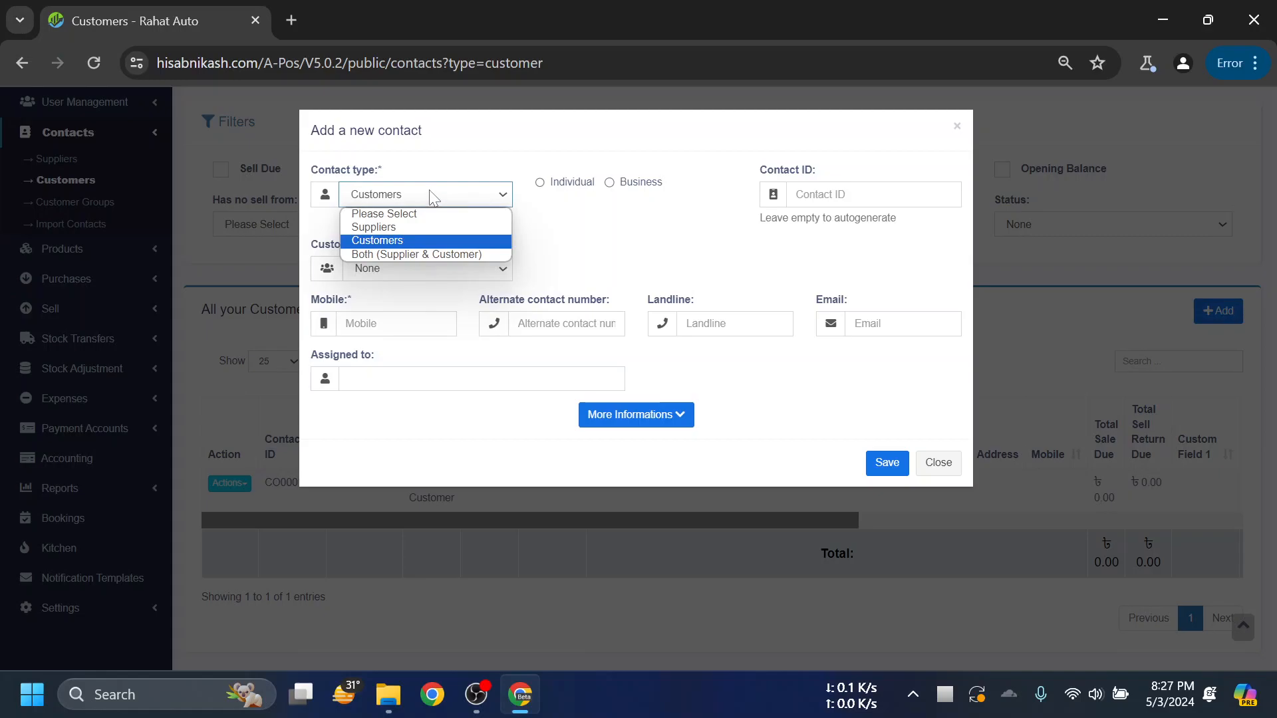
click(395, 240)
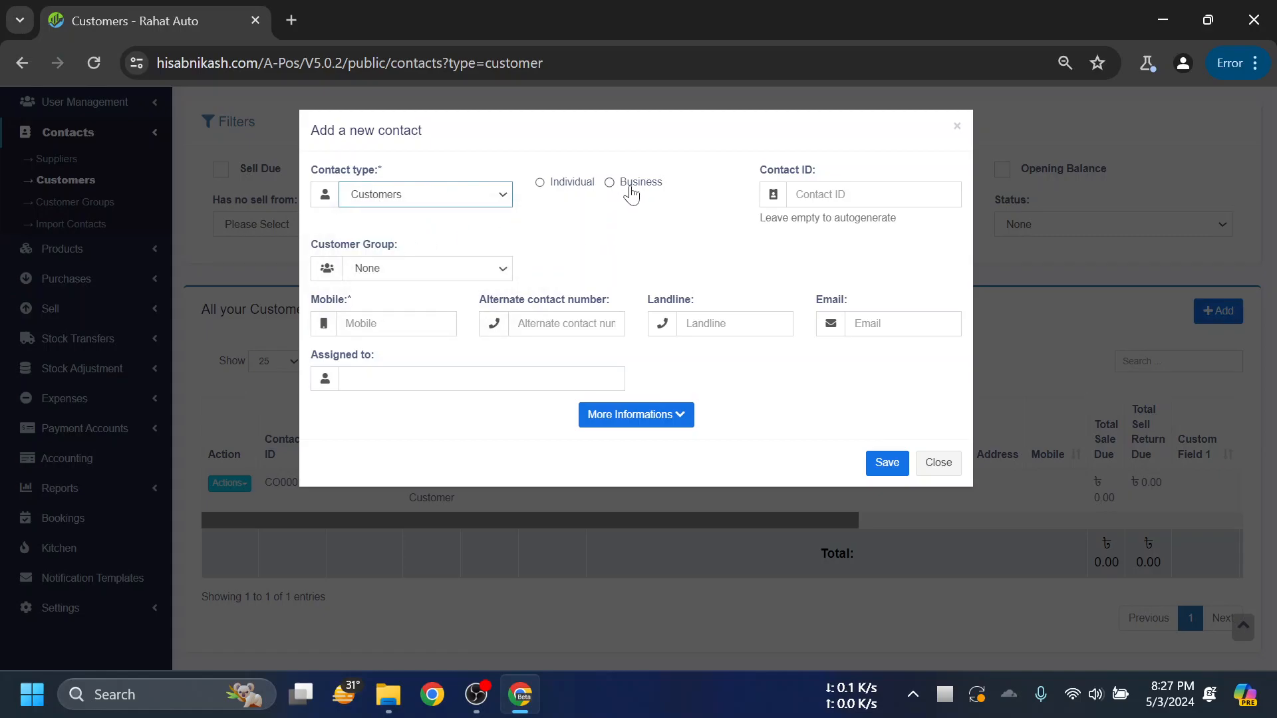
click(544, 184)
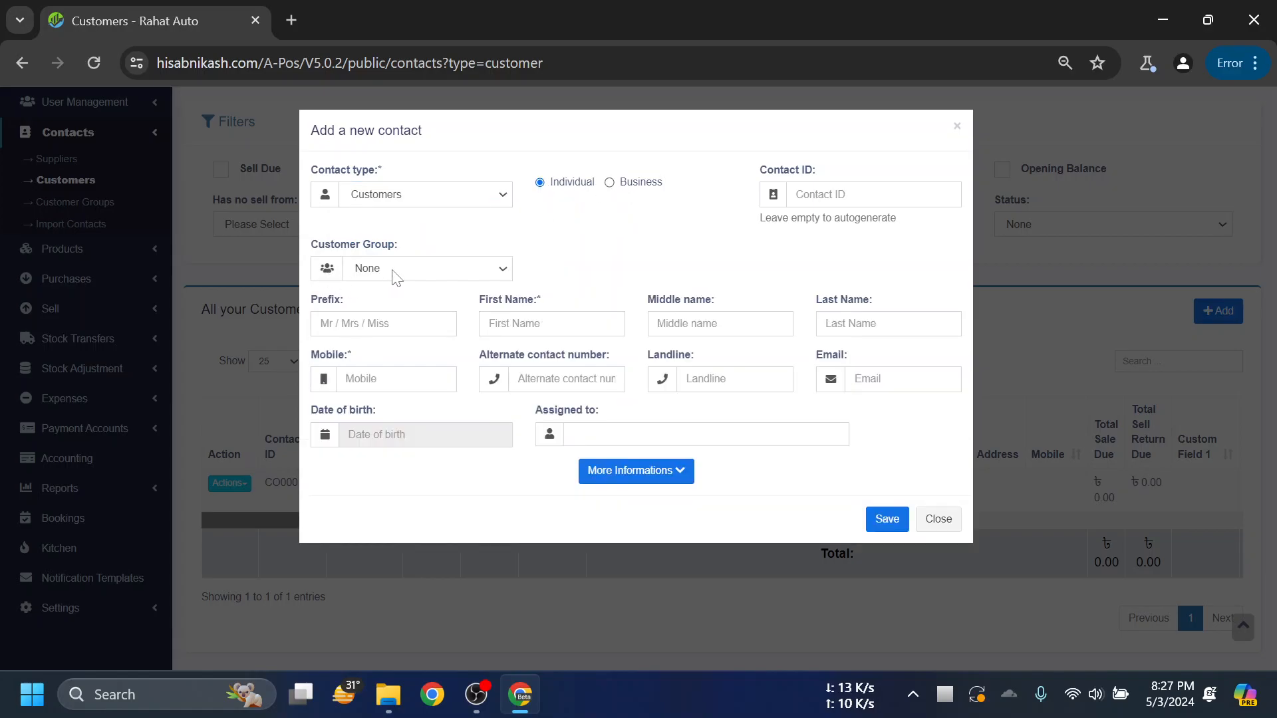
- Enter the customer's first name and mobile number in the new contact form
click(550, 324)
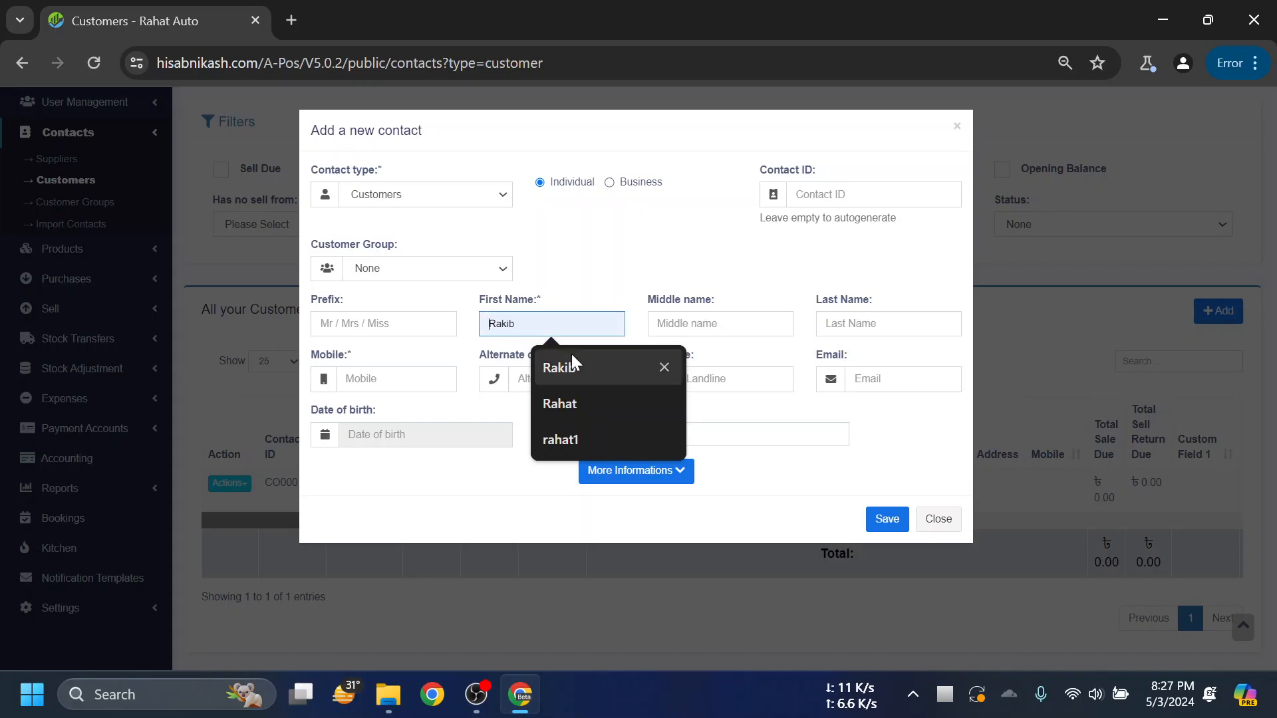
click(571, 365)
click(396, 379)
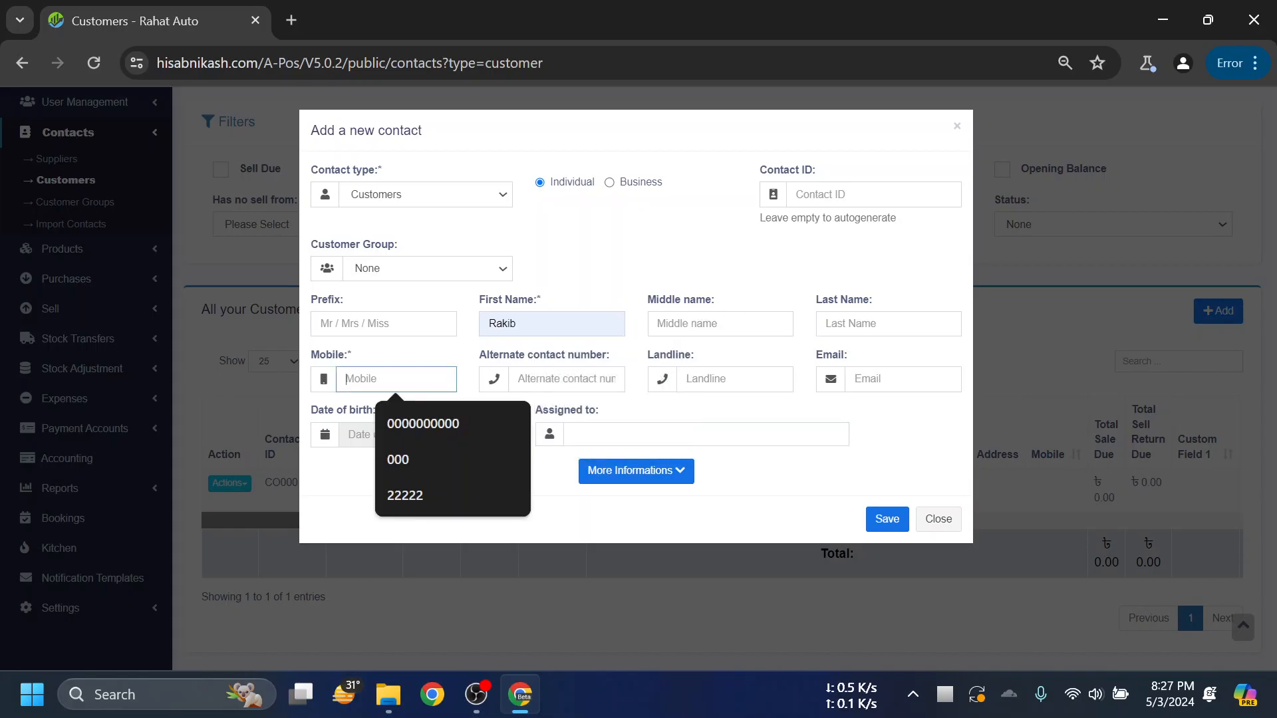
text(111)
click(636, 261)
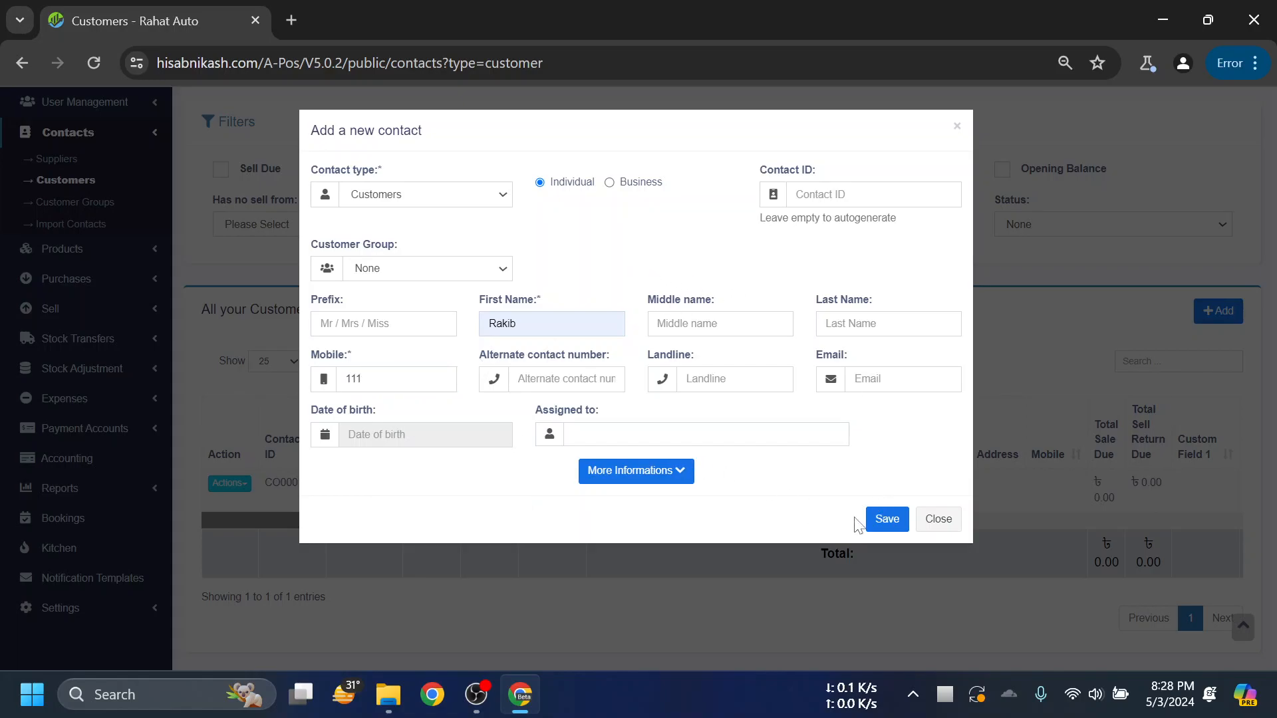
- Expand the new contact's additional information and review the tax, opening balance, pay term, credit limit, address and custom fields
click(633, 475)
scroll(802, 429, down, 1)
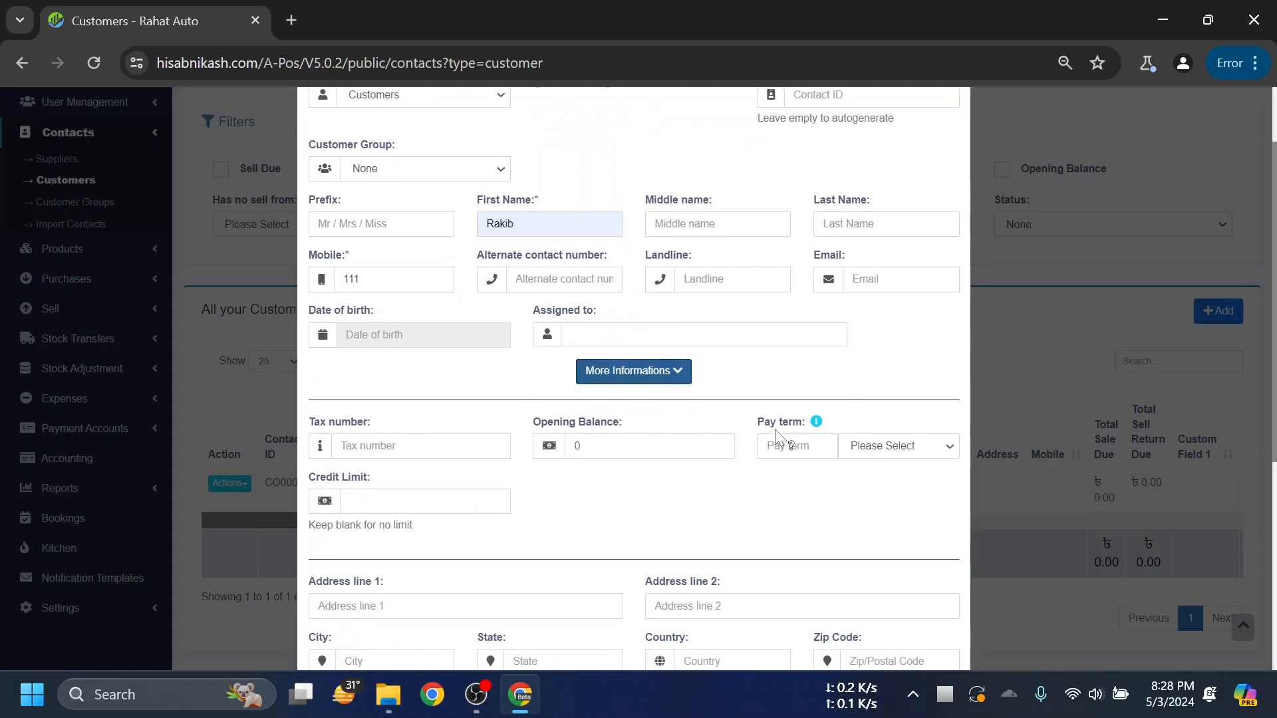
scroll(619, 500, up, 1)
scroll(788, 401, down, 1)
scroll(846, 419, down, 1)
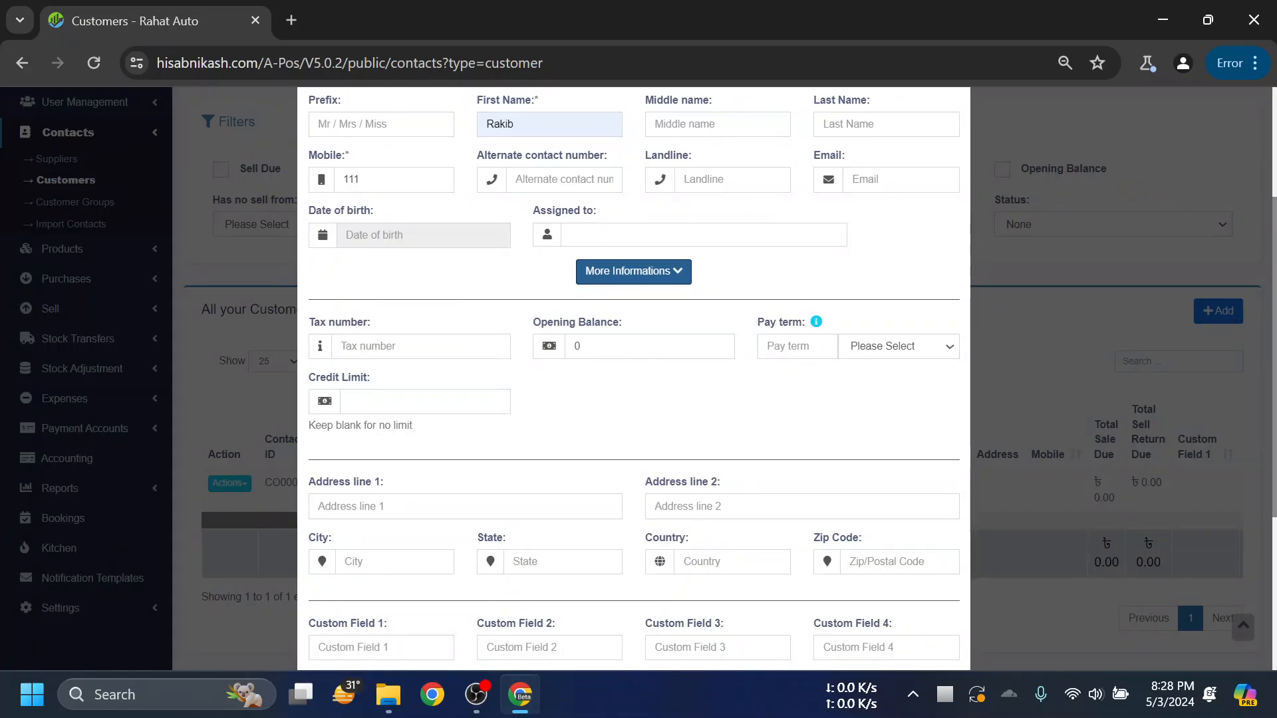
click(573, 346)
click(679, 432)
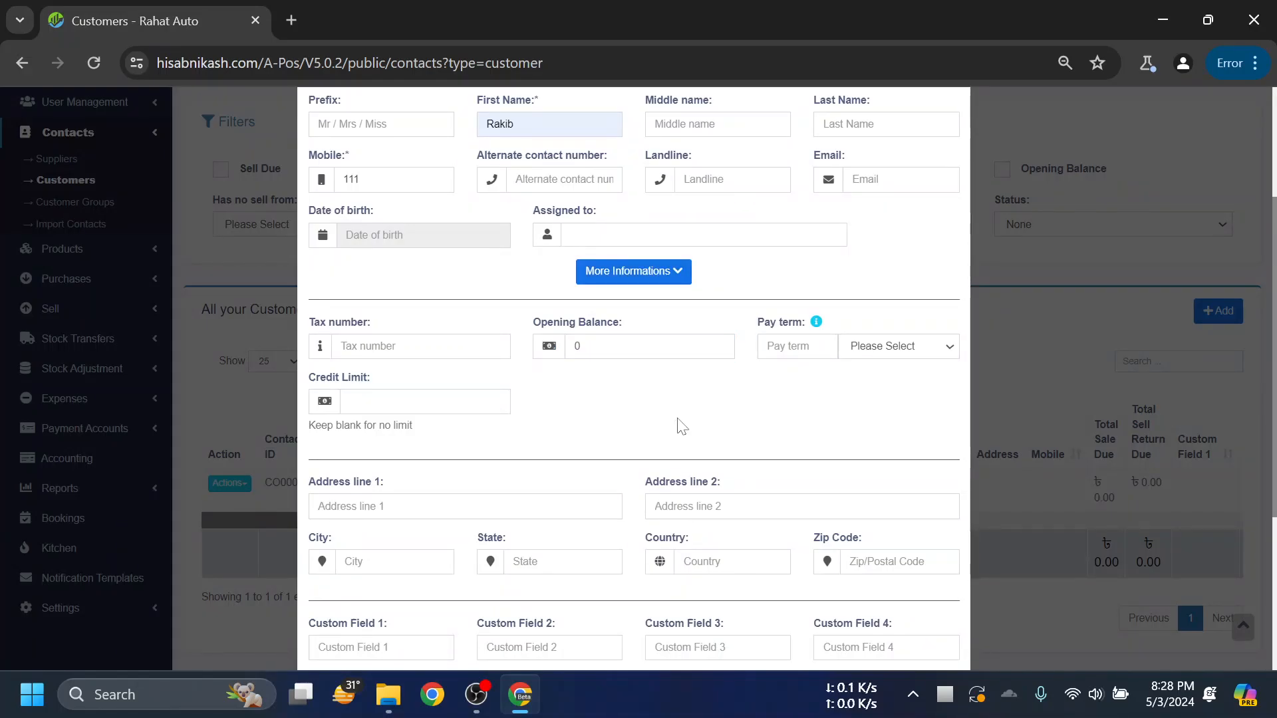
scroll(679, 426, up, 2)
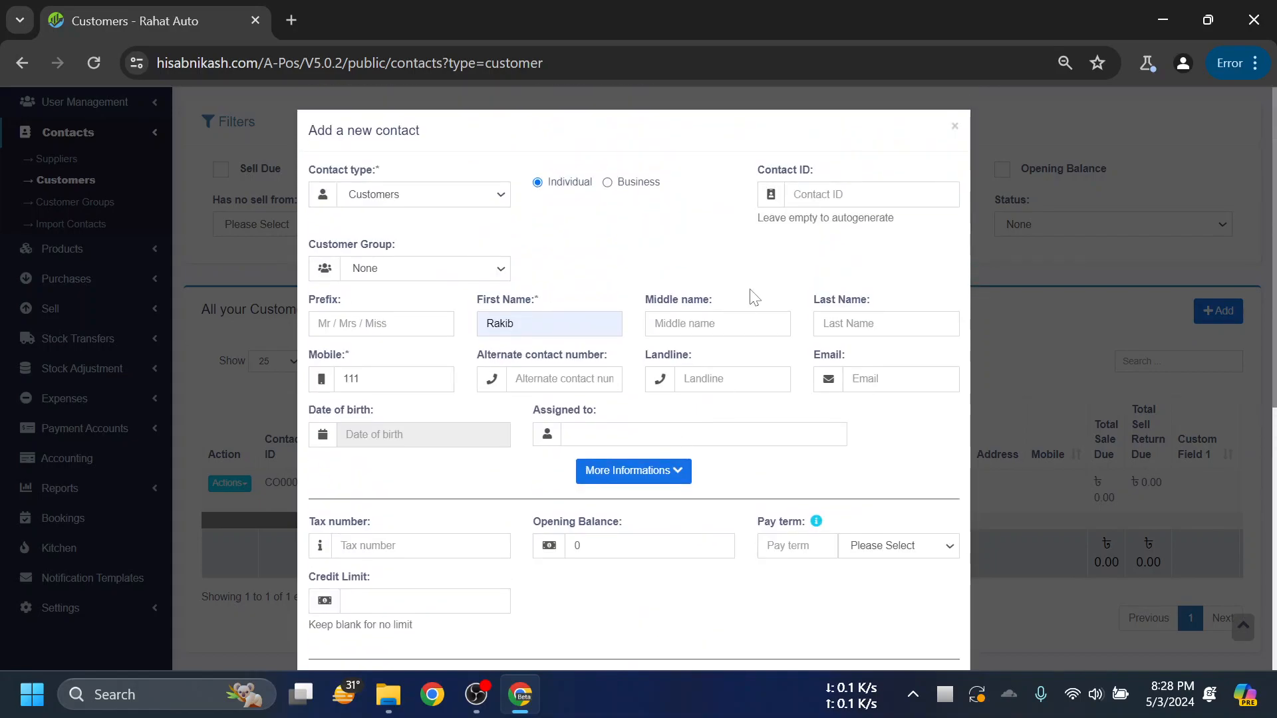
- Check the opening balance field in the new customer form and close the form without saving
scroll(912, 342, down, 3)
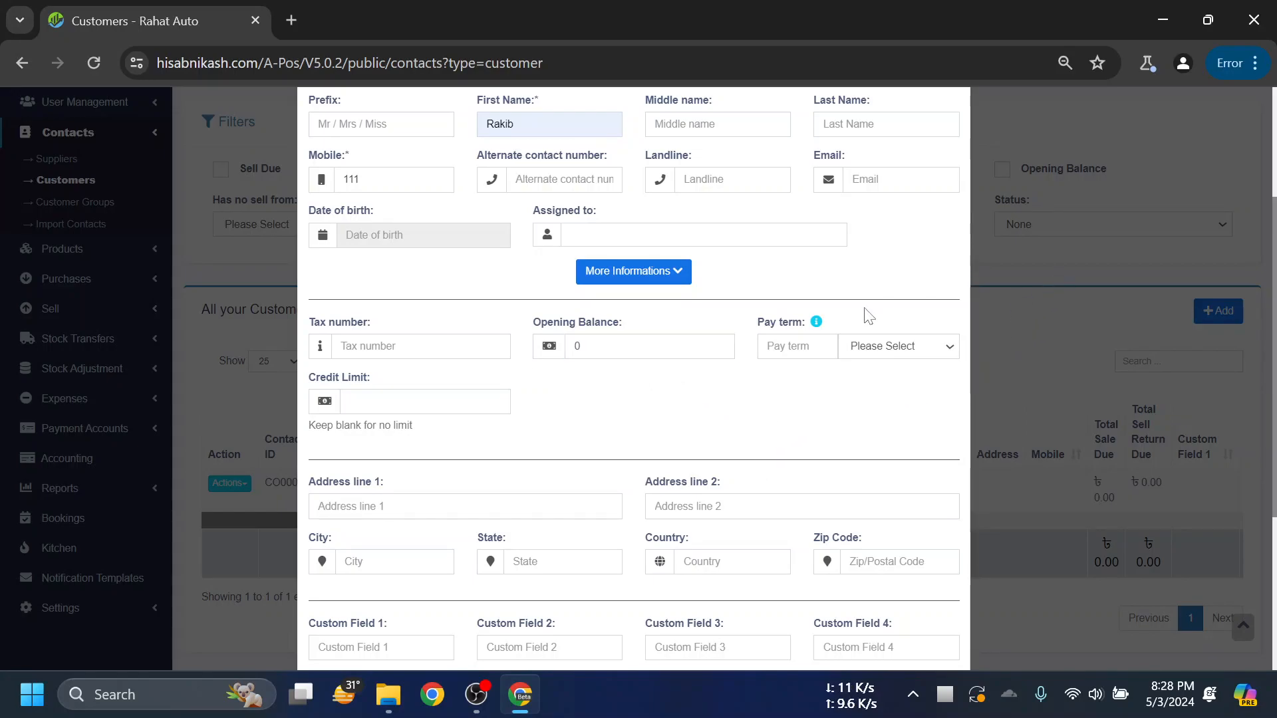
click(628, 347)
scroll(901, 276, up, 3)
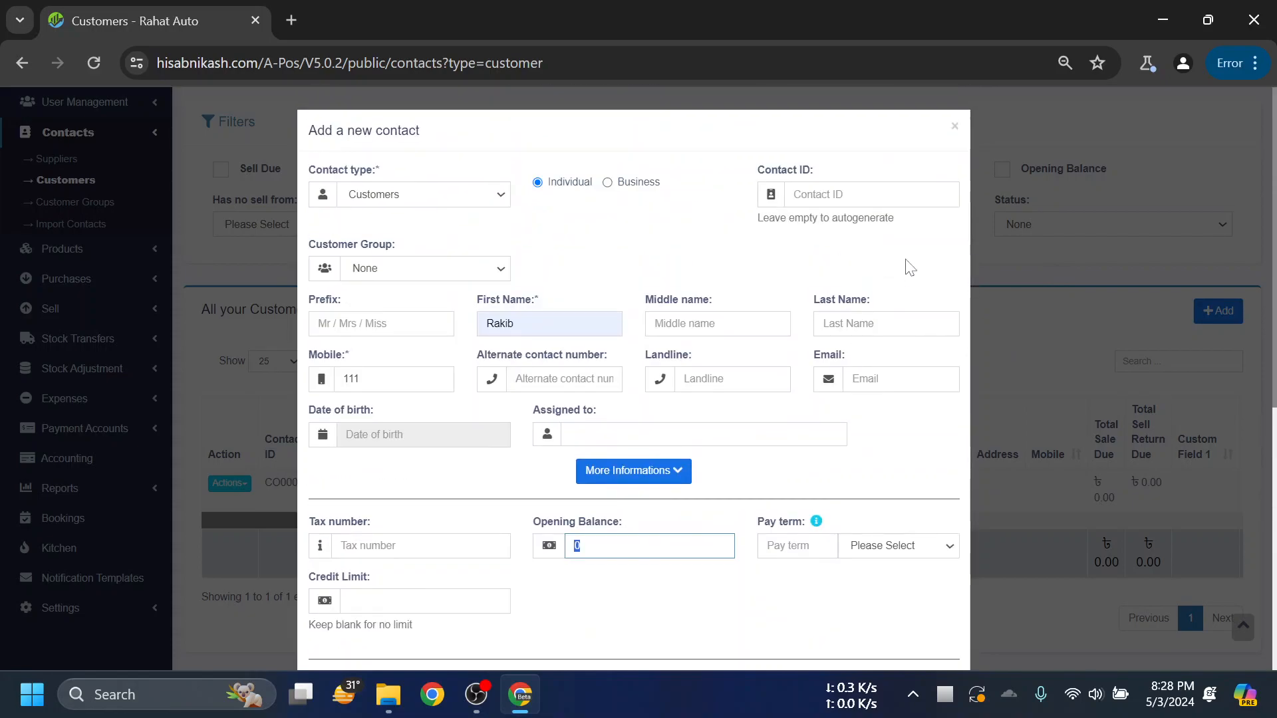
click(952, 131)
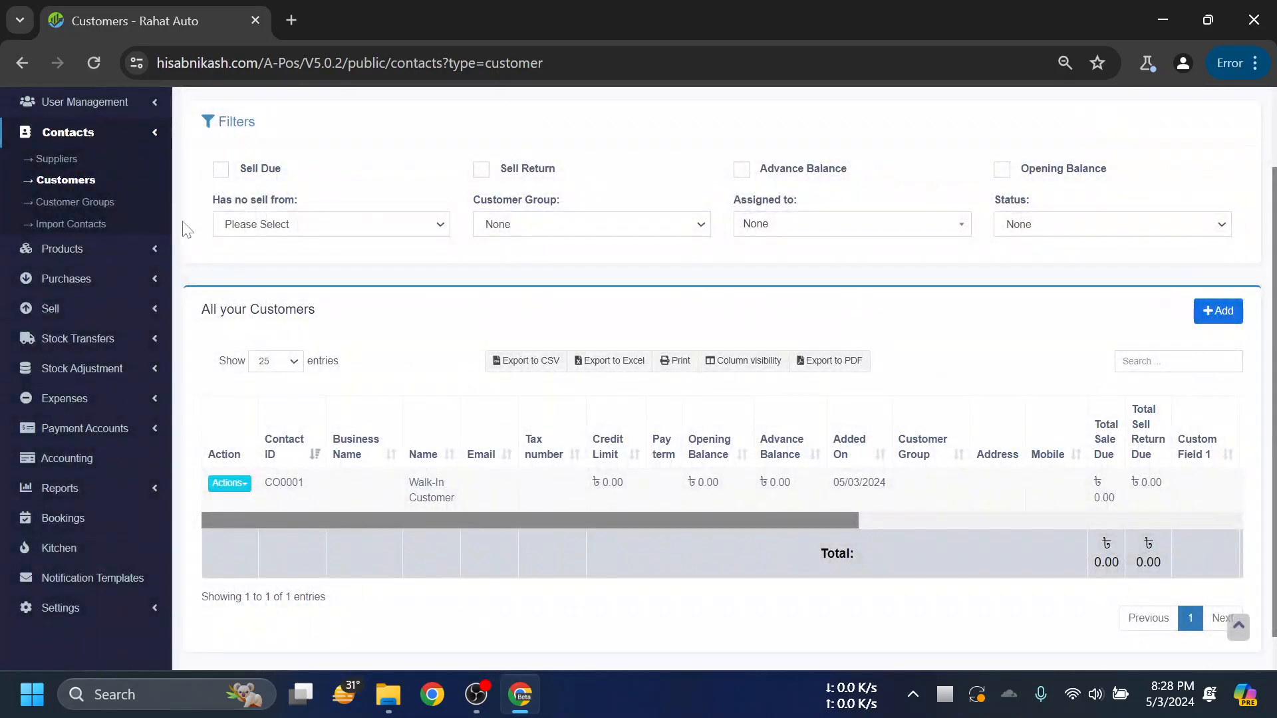
- Show the suppliers list and start a new contact with the contact type Suppliers, marked as Individual
click(56, 159)
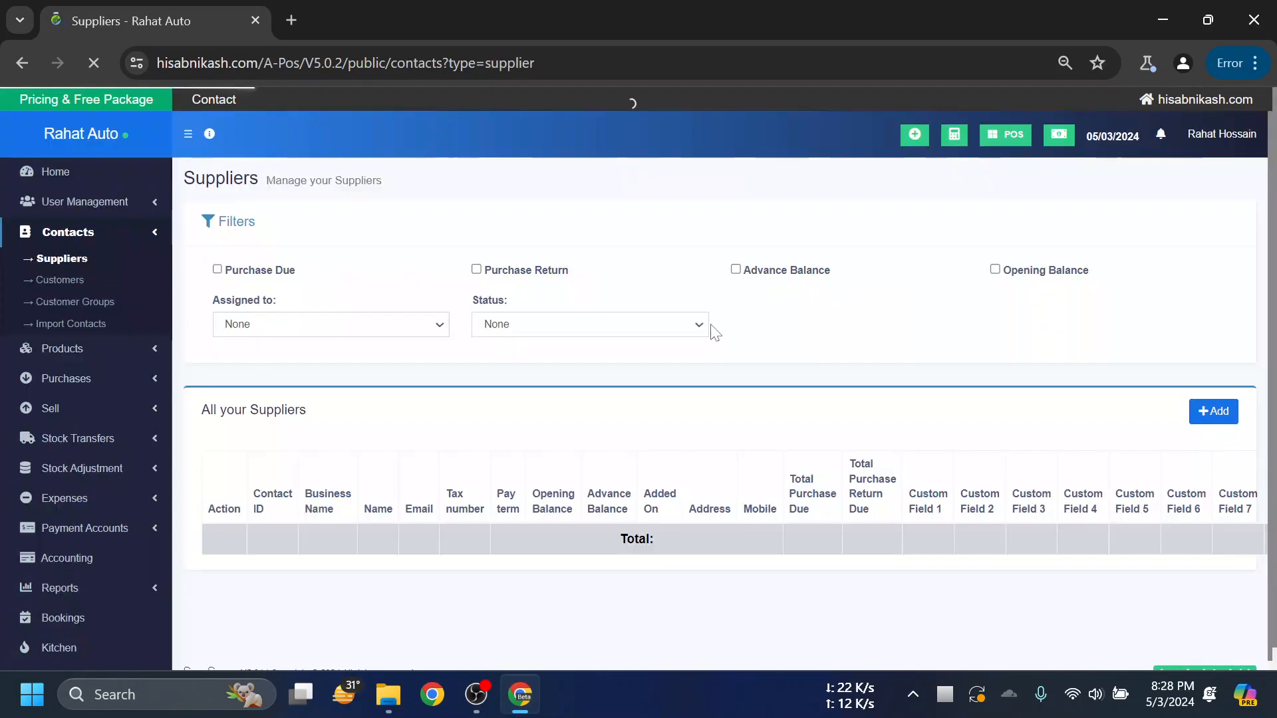
scroll(618, 348, down, 2)
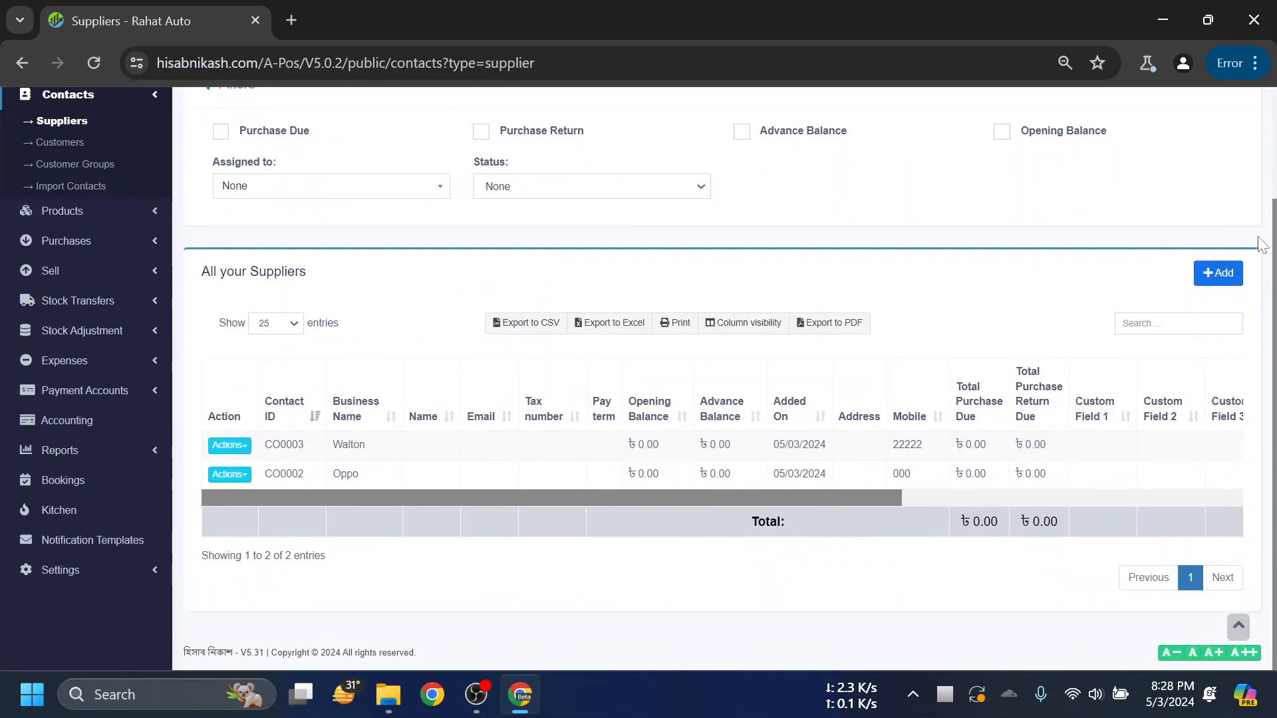
click(1218, 273)
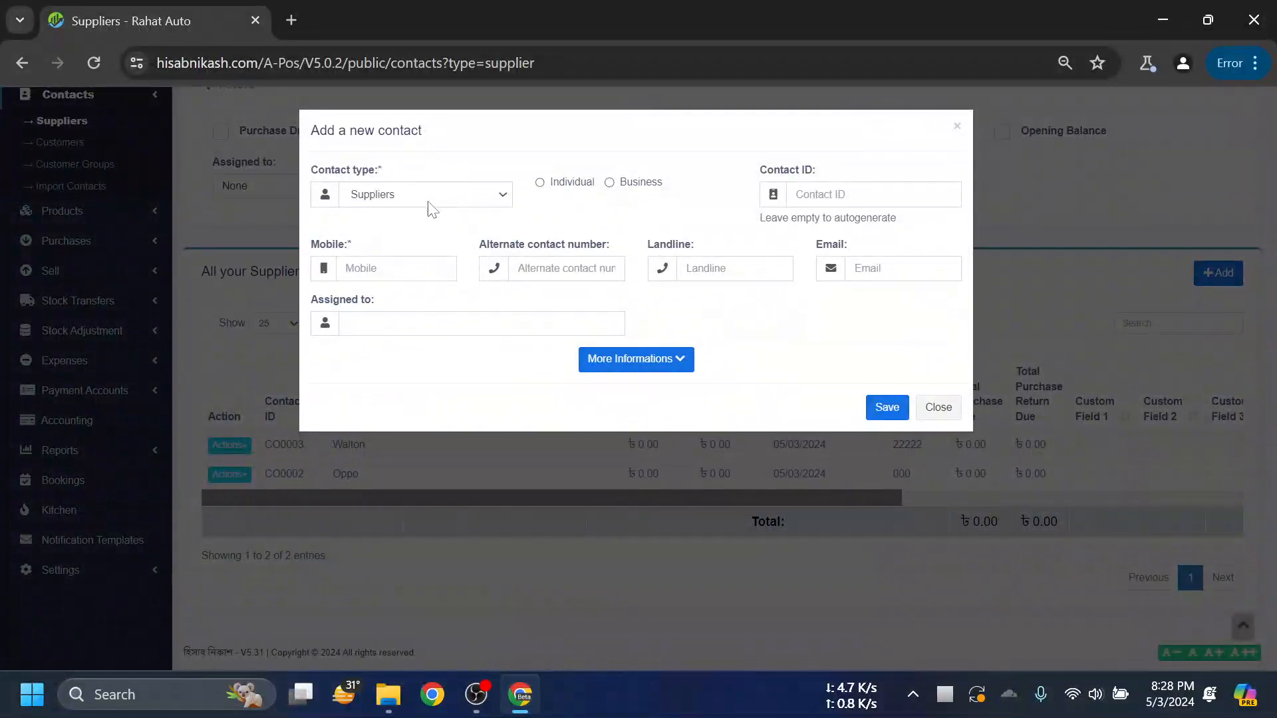
click(421, 197)
click(399, 228)
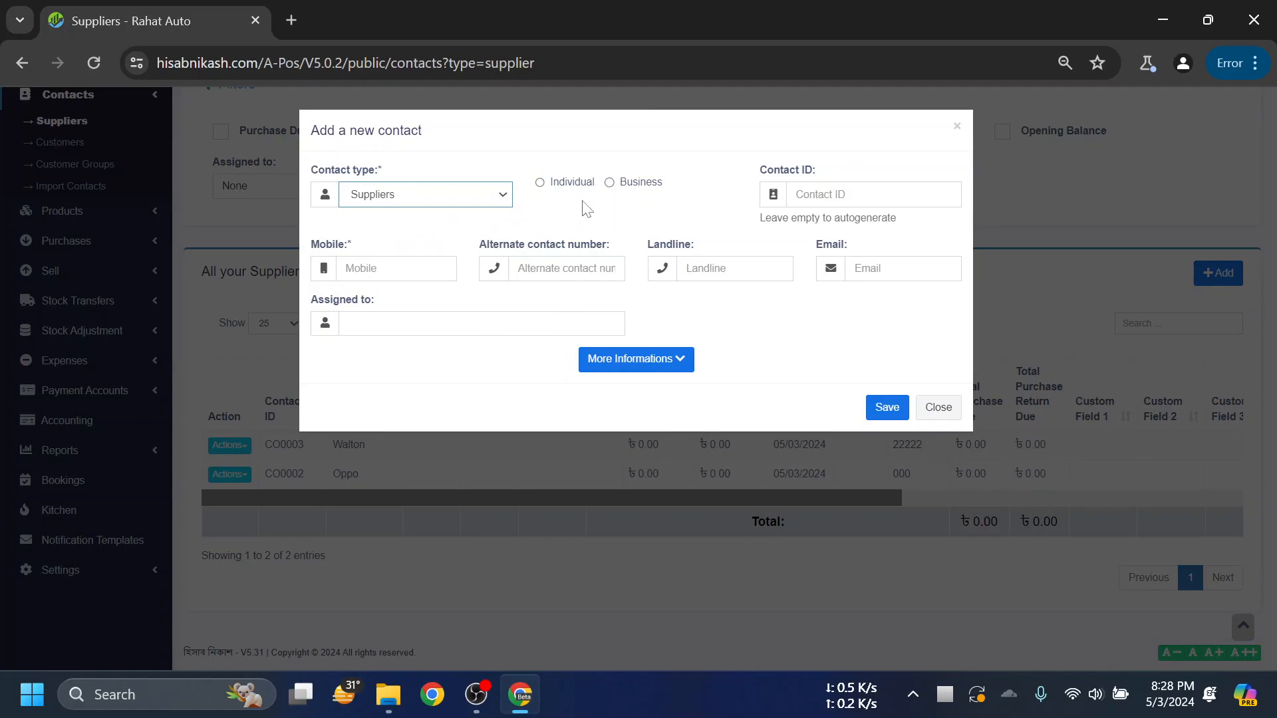
click(570, 184)
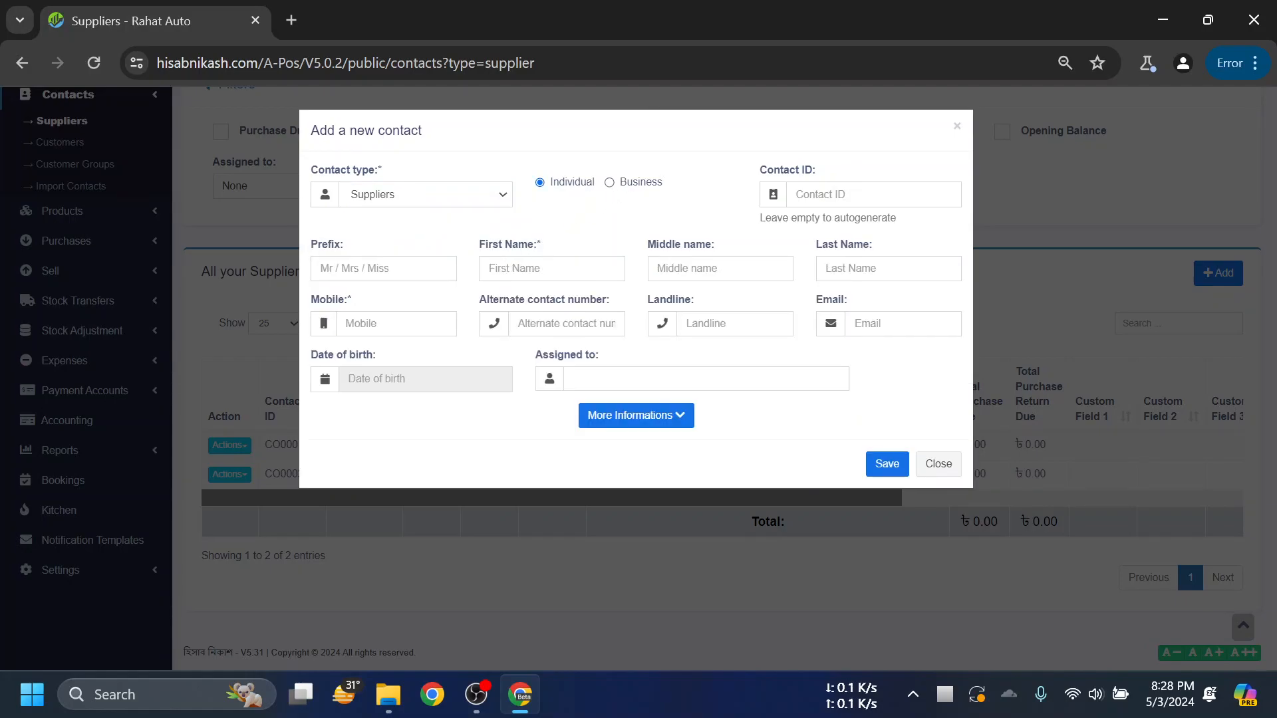
- Enter Vivo as the supplier's first name and fill in the mobile number
click(552, 268)
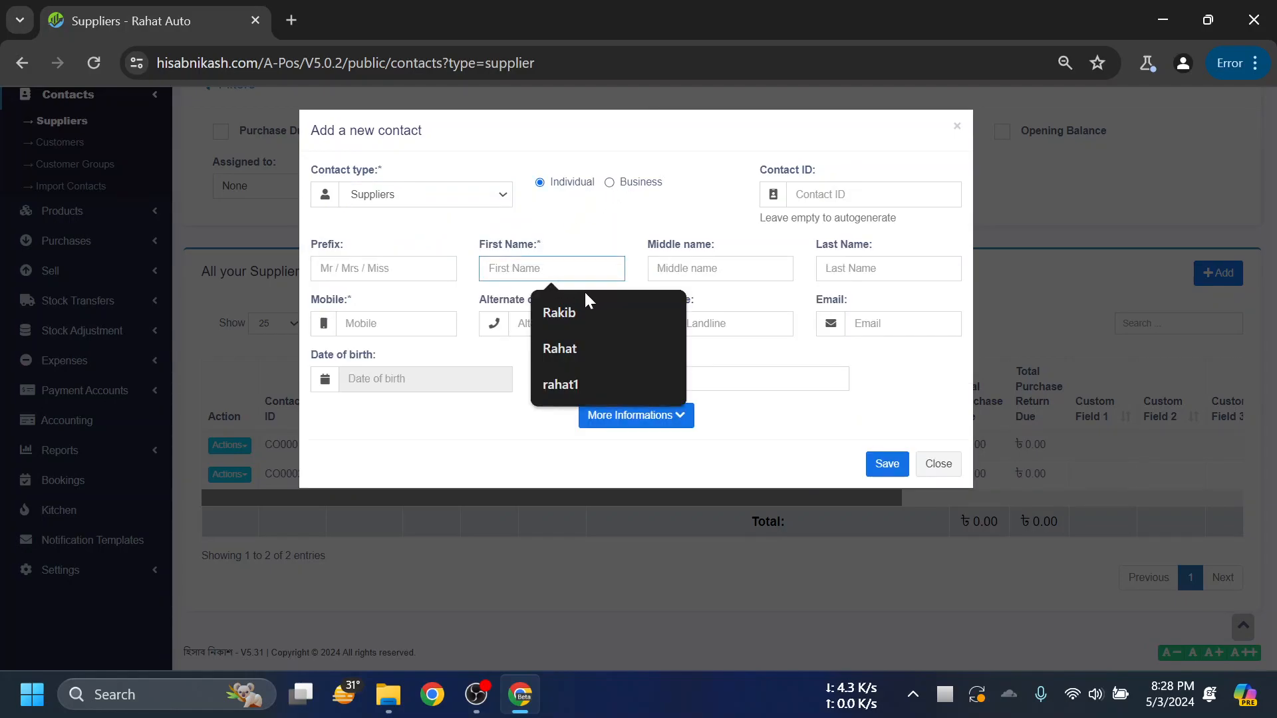
text(Vivo)
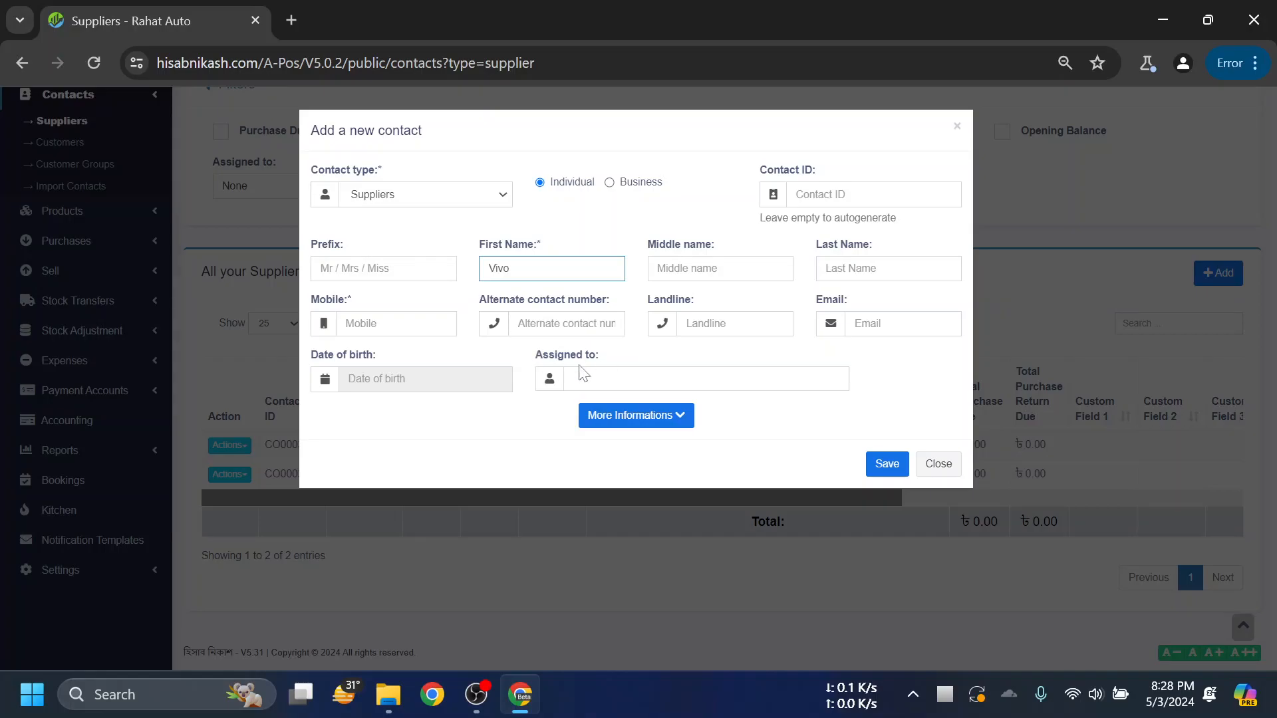
click(448, 313)
text(23333)
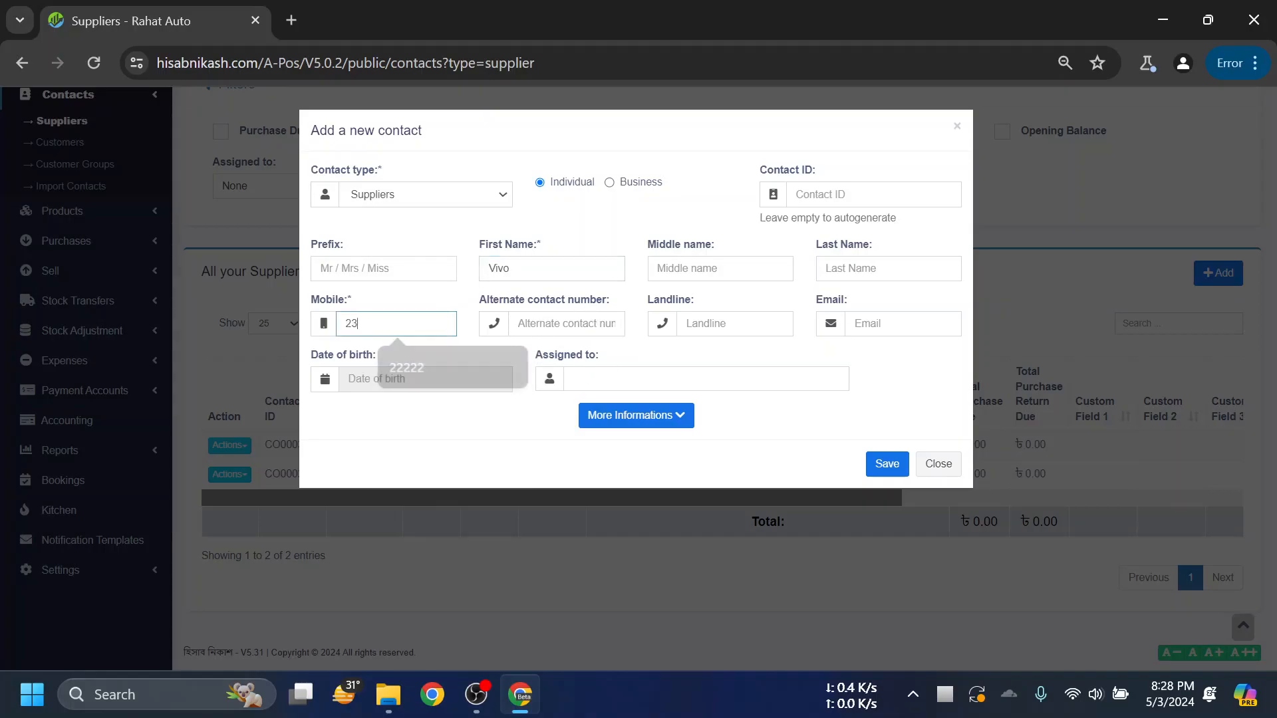
- Expand the supplier's additional information and set the opening balance to 100000
click(625, 418)
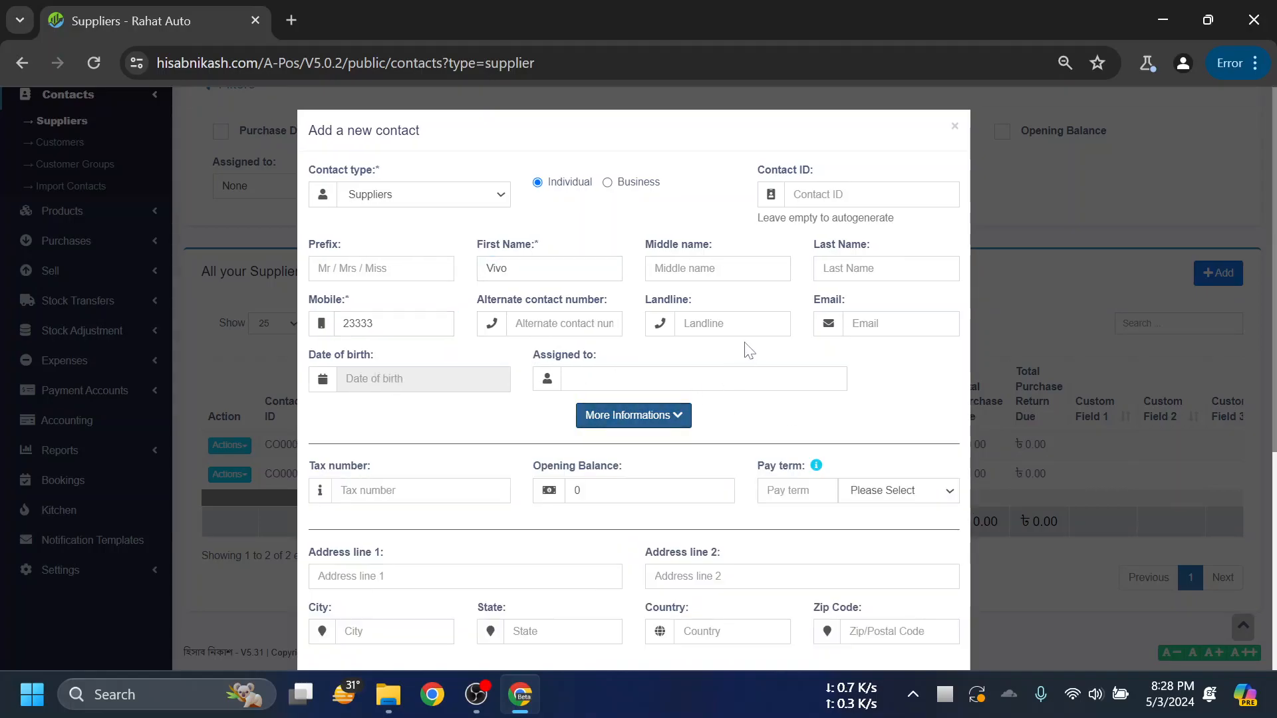
scroll(755, 349, down, 3)
click(632, 291)
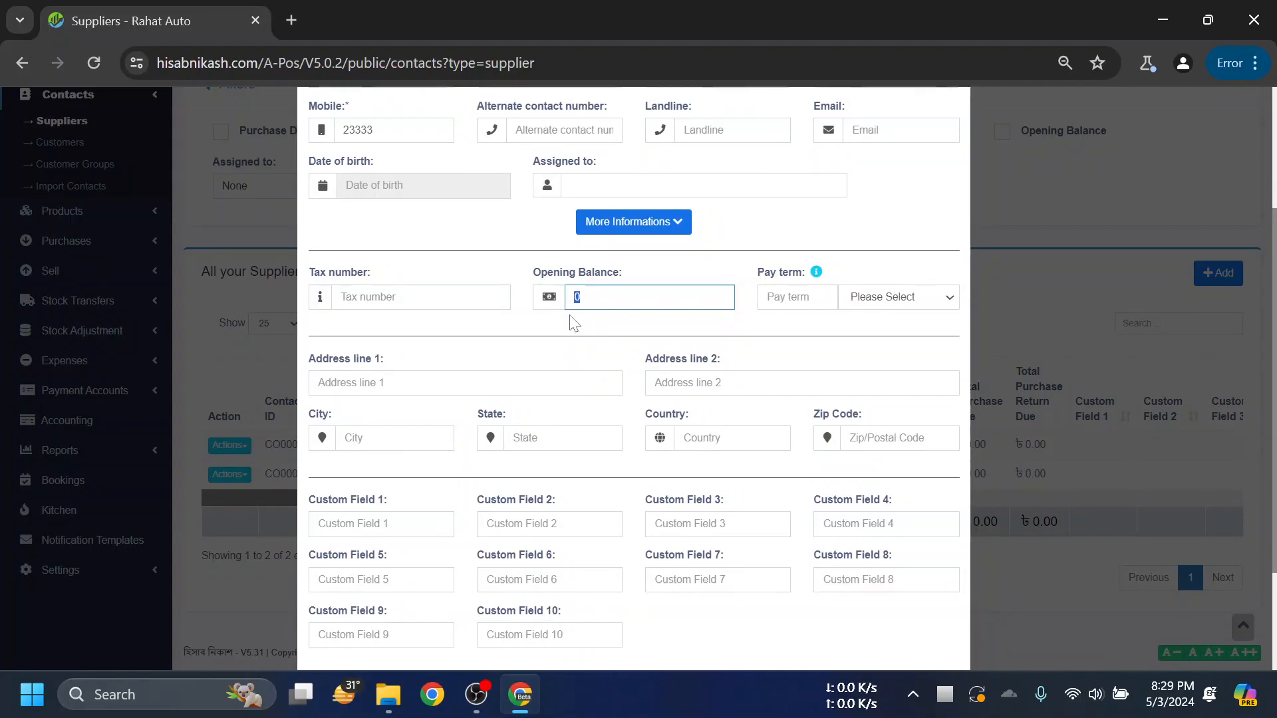
scroll(568, 323, up, 2)
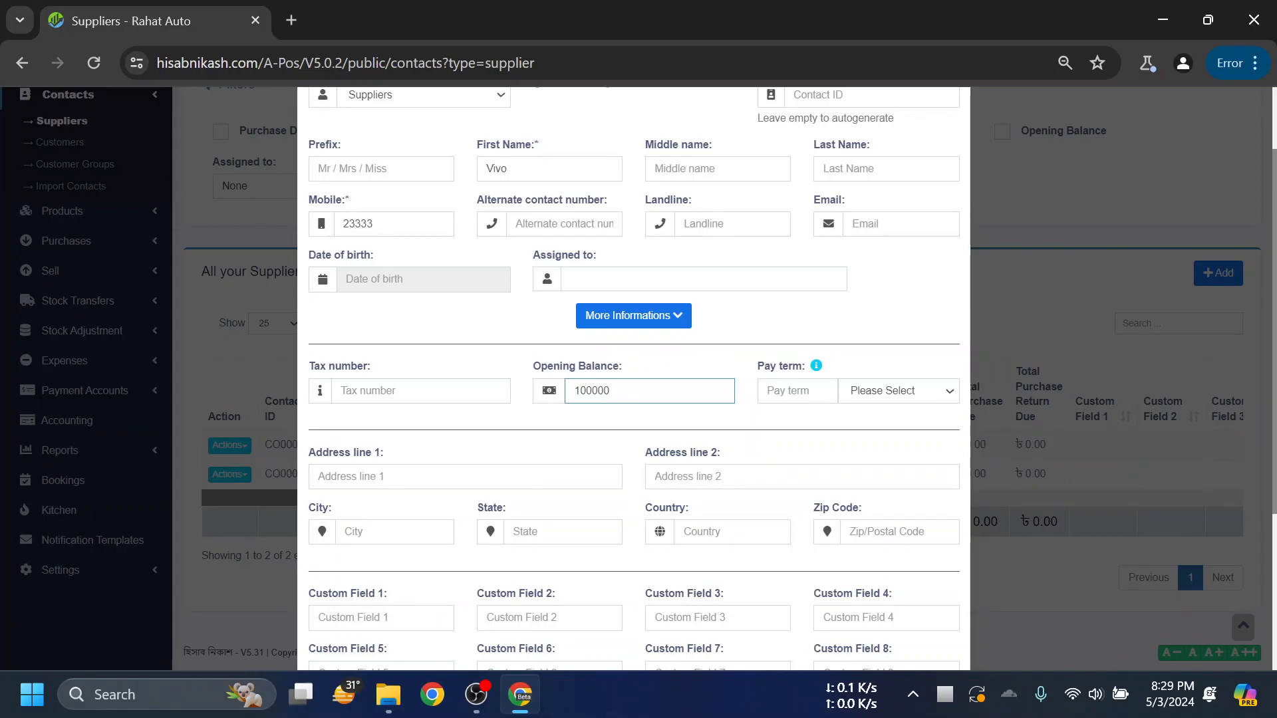
- Review the completed supplier form for Vivo and save the new contact
scroll(727, 374, down, 3)
scroll(642, 367, up, 3)
scroll(594, 499, down, 2)
scroll(476, 464, down, 1)
scroll(601, 365, up, 3)
scroll(633, 373, down, 4)
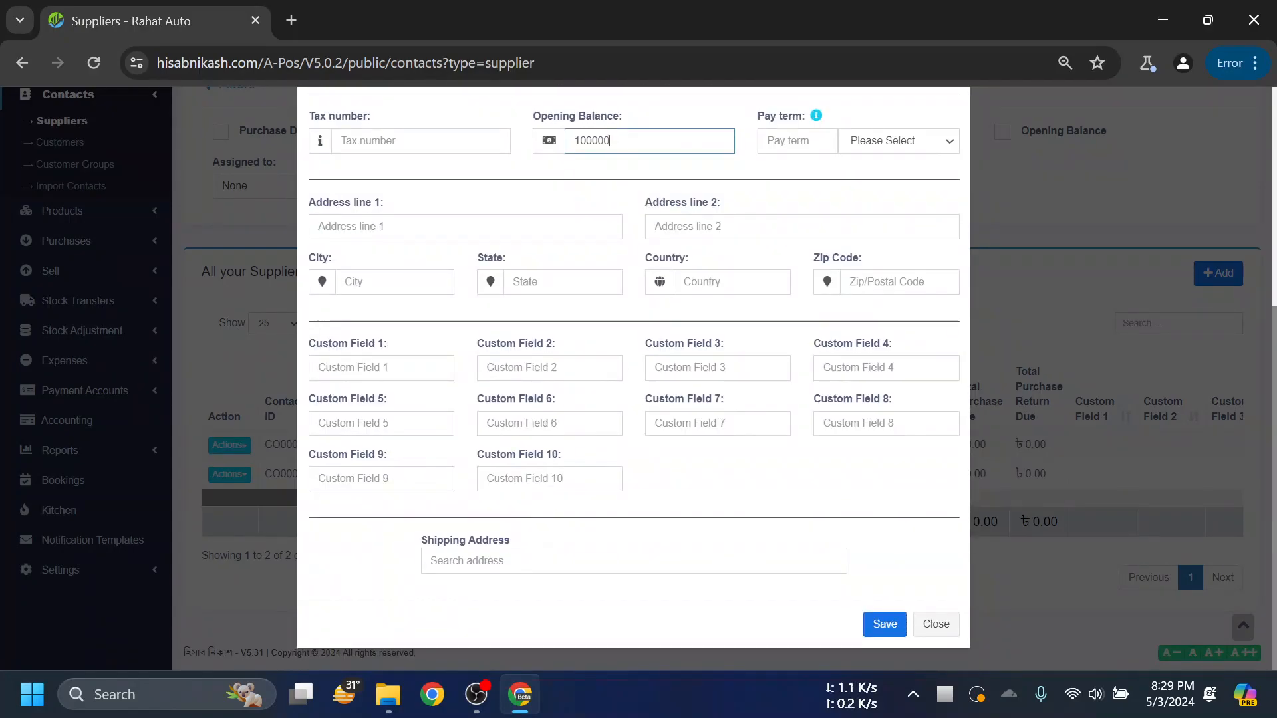
click(885, 625)
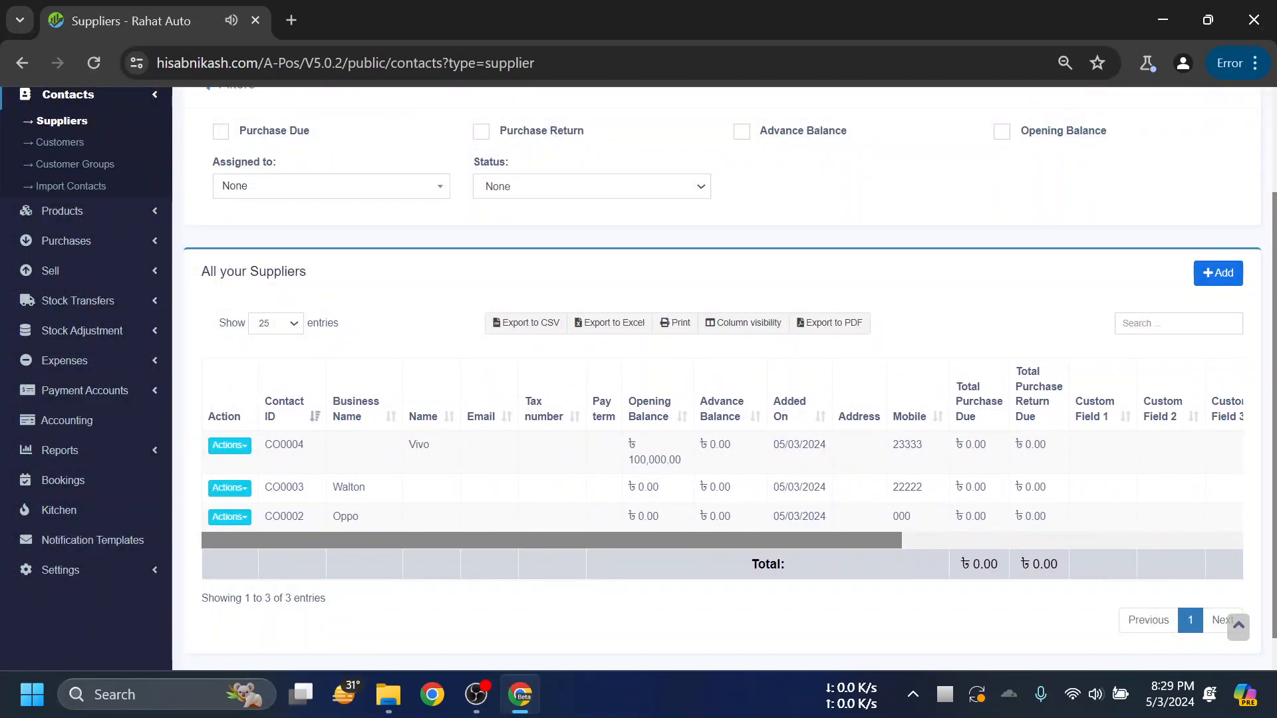
- Examine Vivo's opening balance in the suppliers list
drag(682, 460, 627, 461)
click(667, 493)
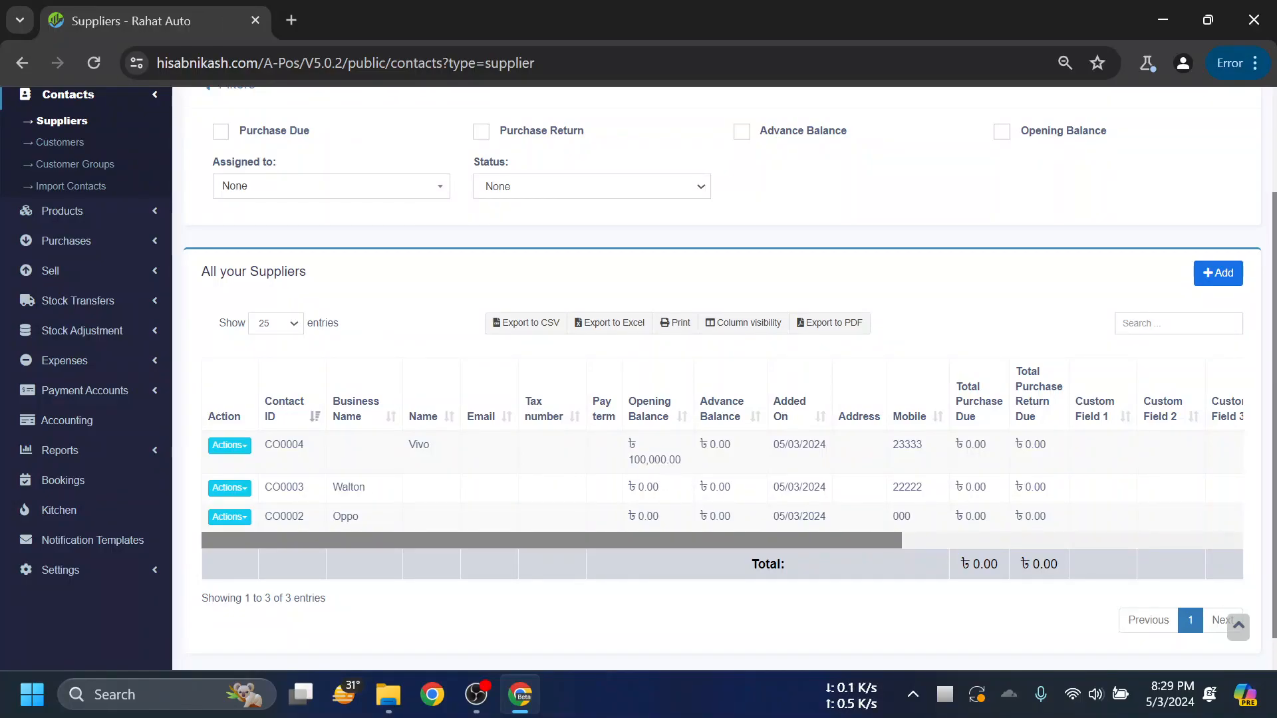
drag(669, 460, 627, 469)
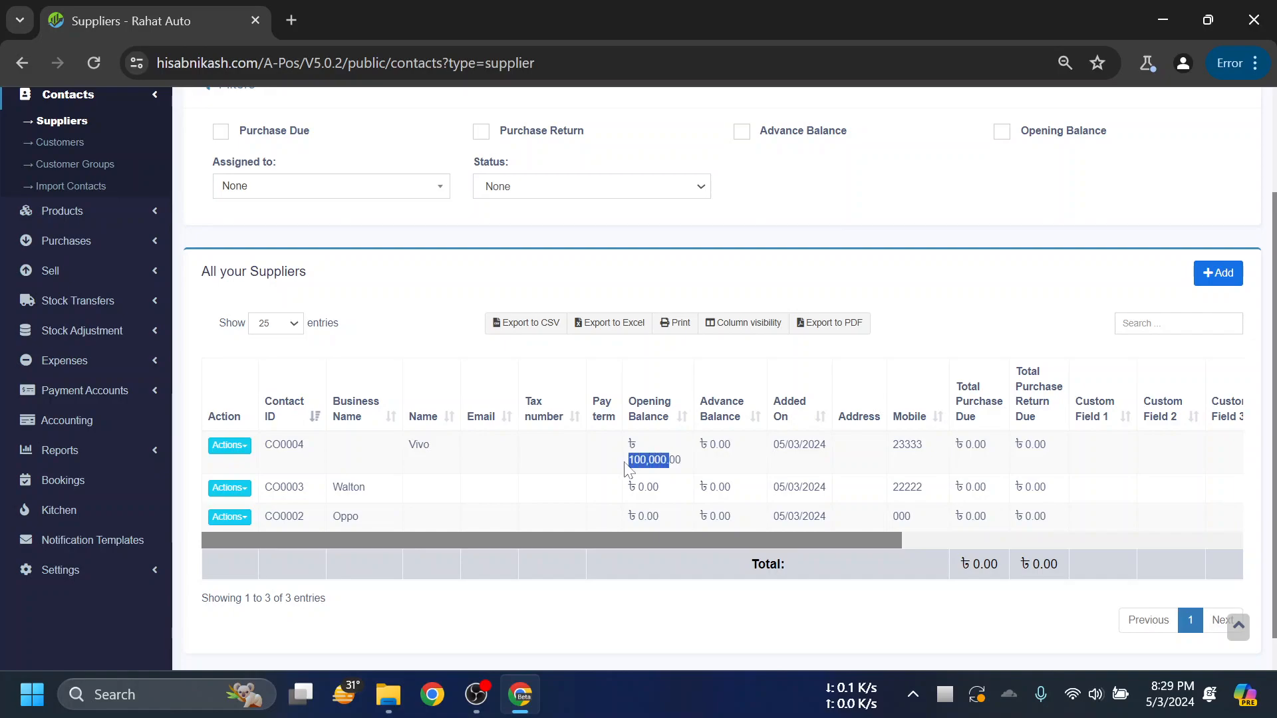
click(707, 638)
drag(640, 544, 427, 528)
- View Vivo's ledger, check the balance due in the account summary, and return to the suppliers list
click(235, 445)
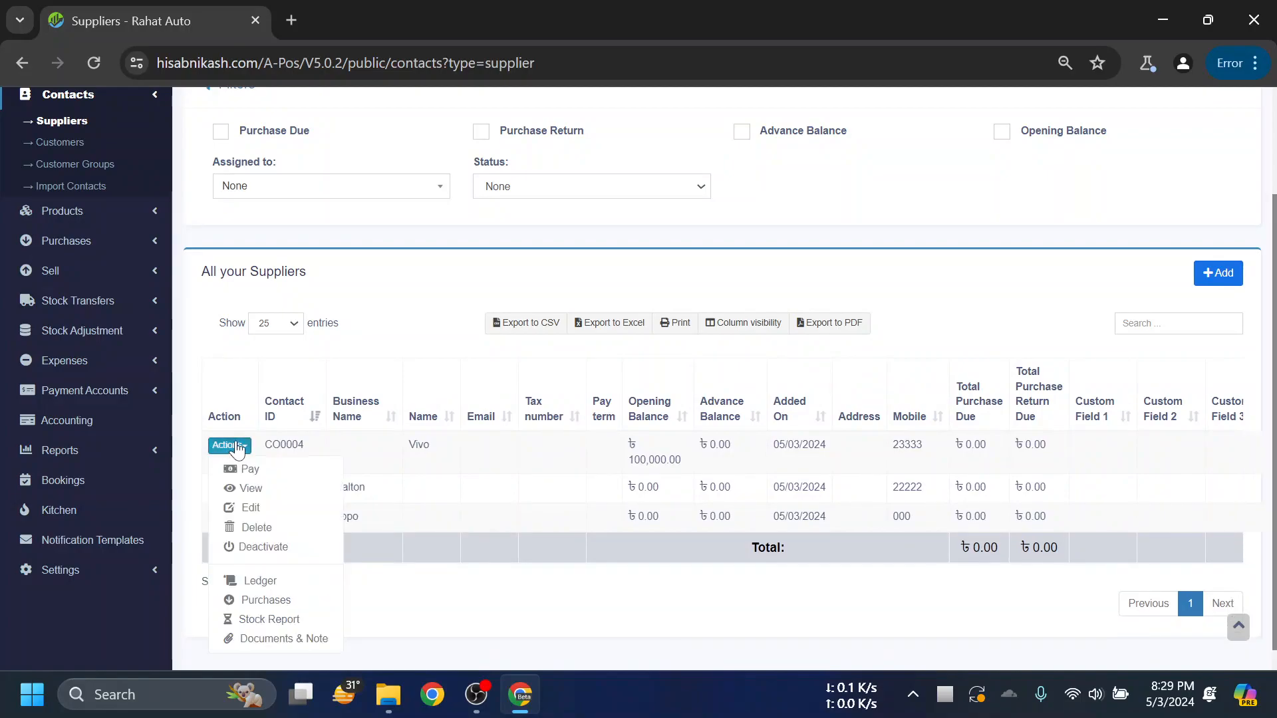
click(265, 582)
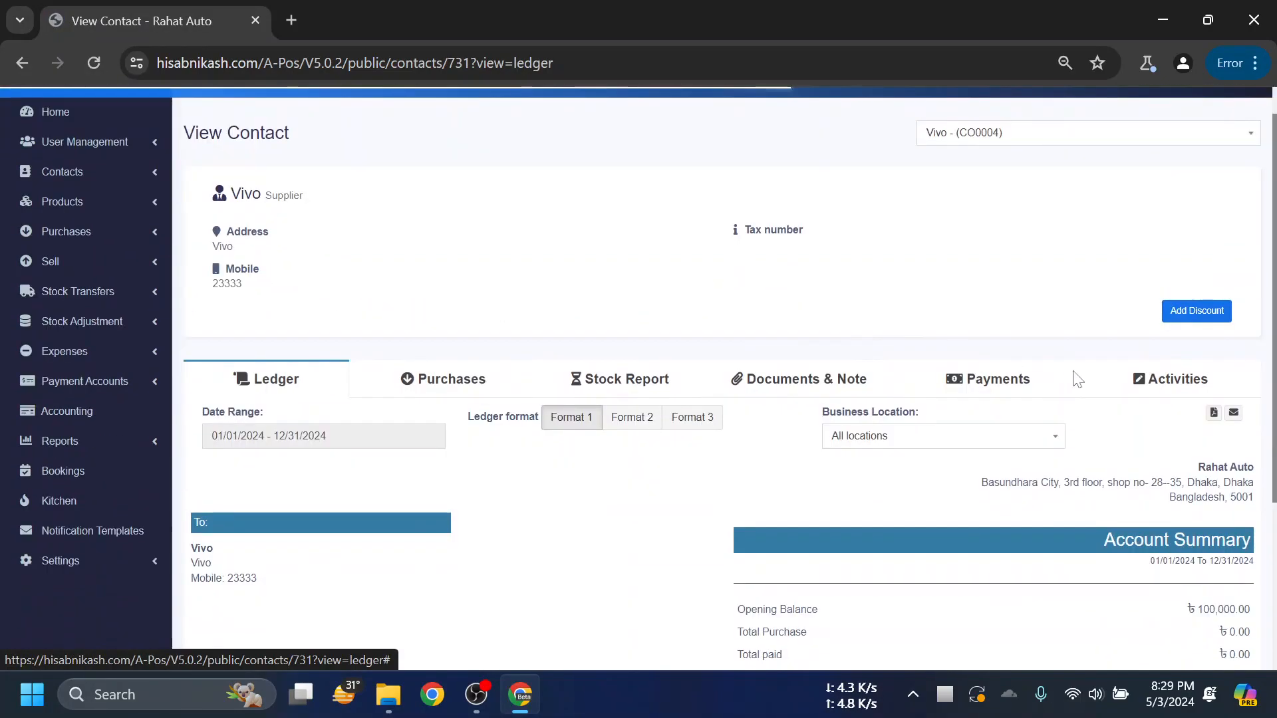
scroll(1068, 379, down, 2)
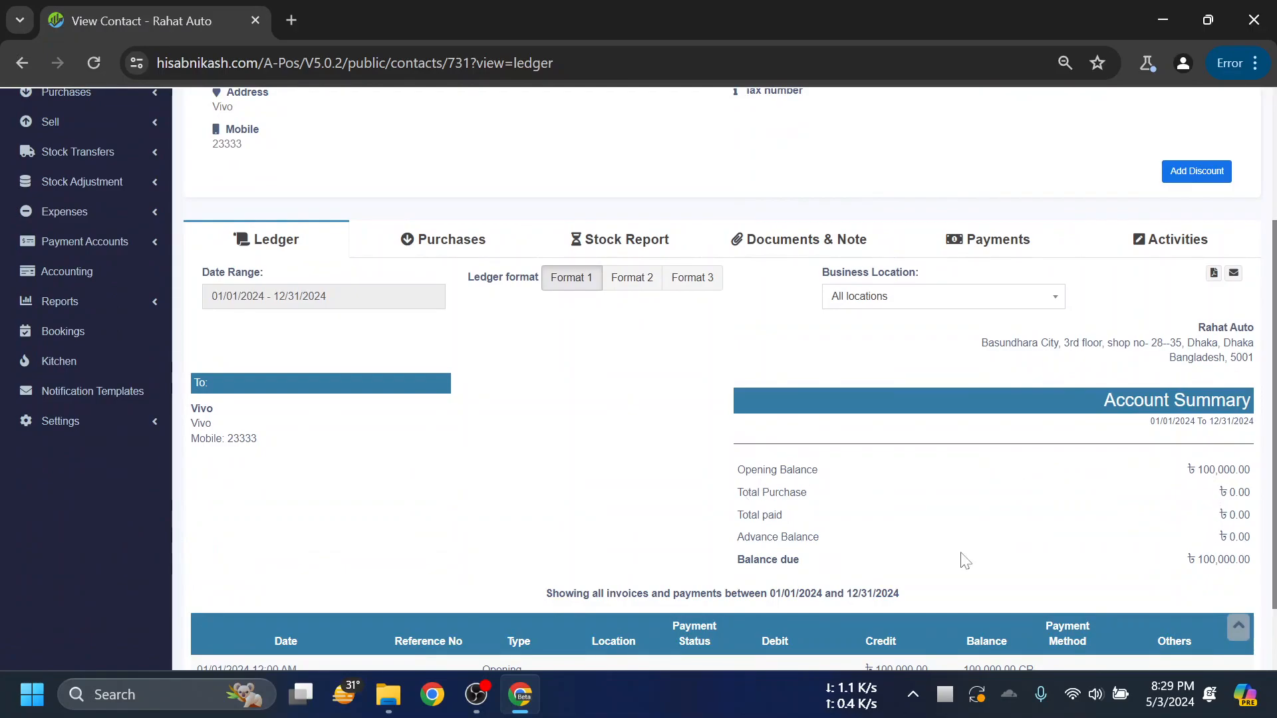
drag(1198, 560, 1235, 560)
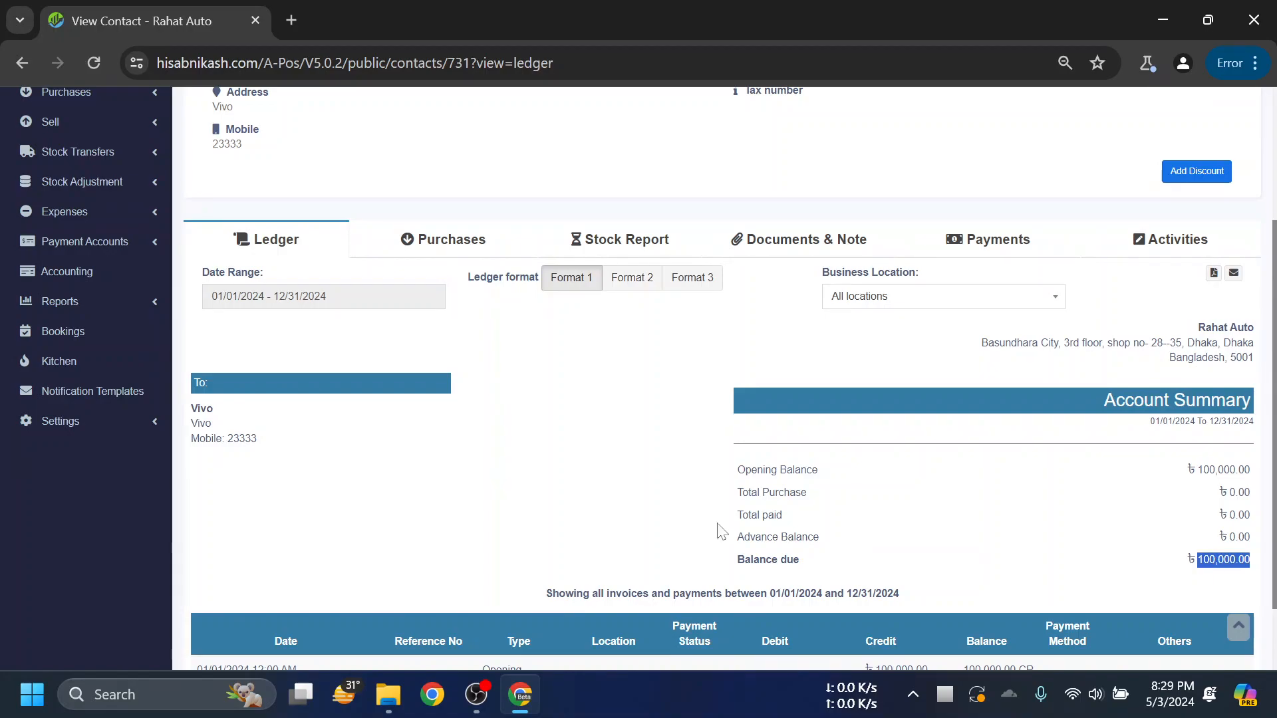
scroll(371, 401, up, 5)
click(23, 62)
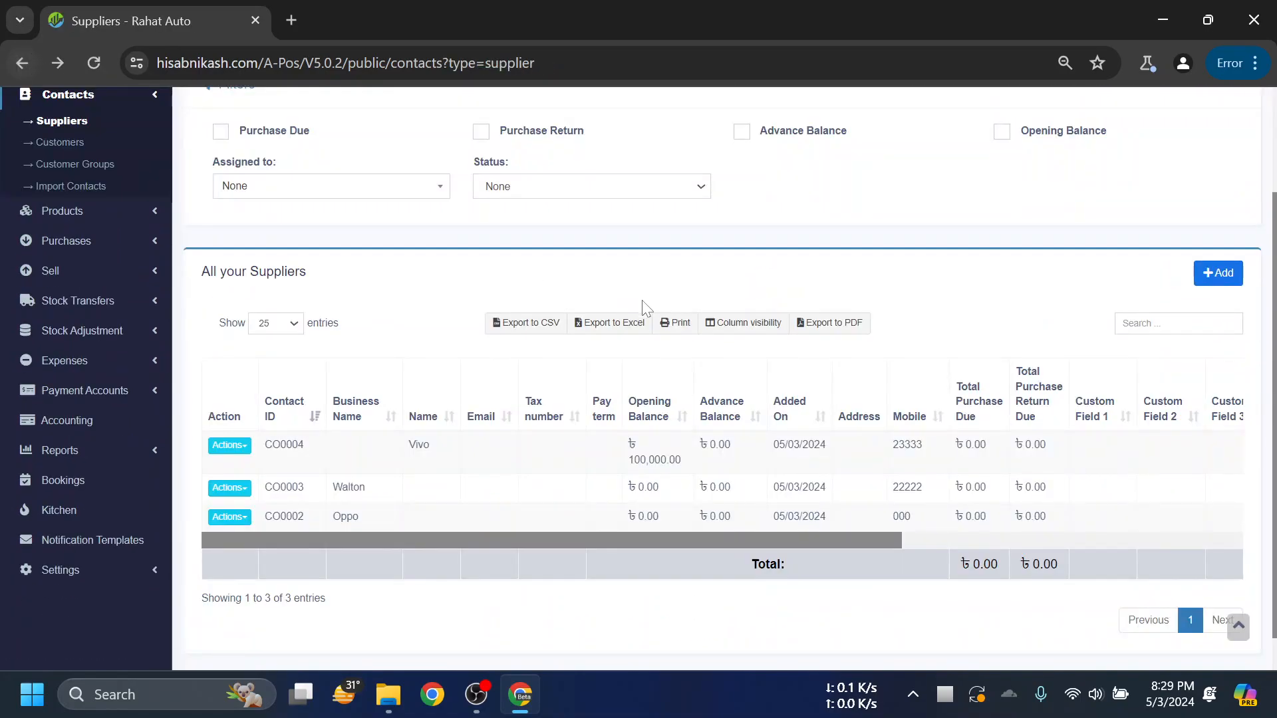
- Start a new payment for the supplier Vivo from the suppliers list
scroll(672, 409, down, 1)
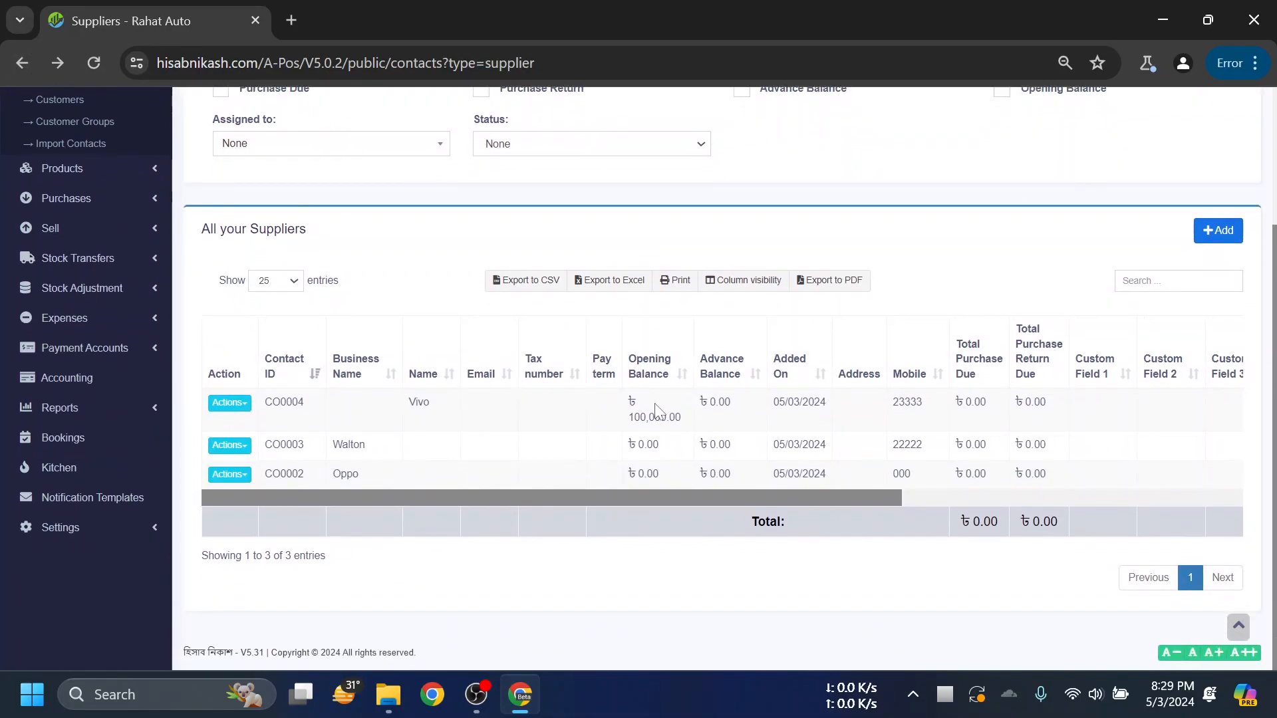
click(235, 401)
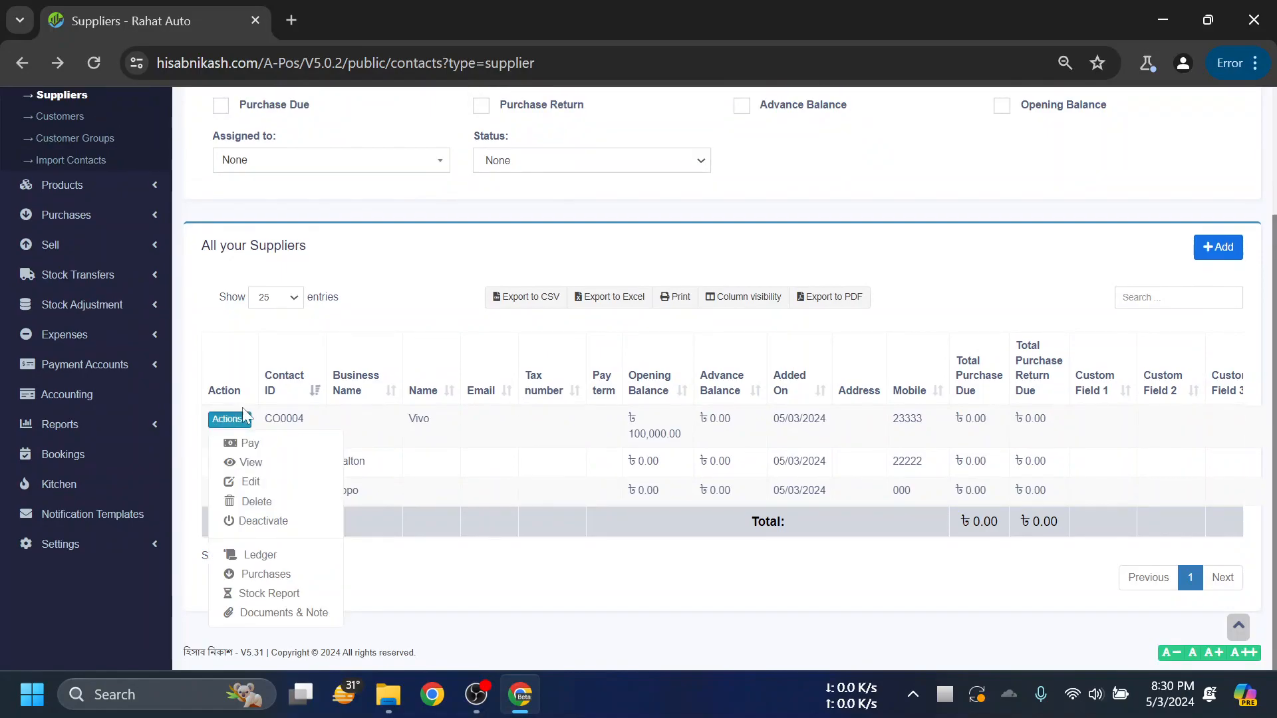
click(248, 444)
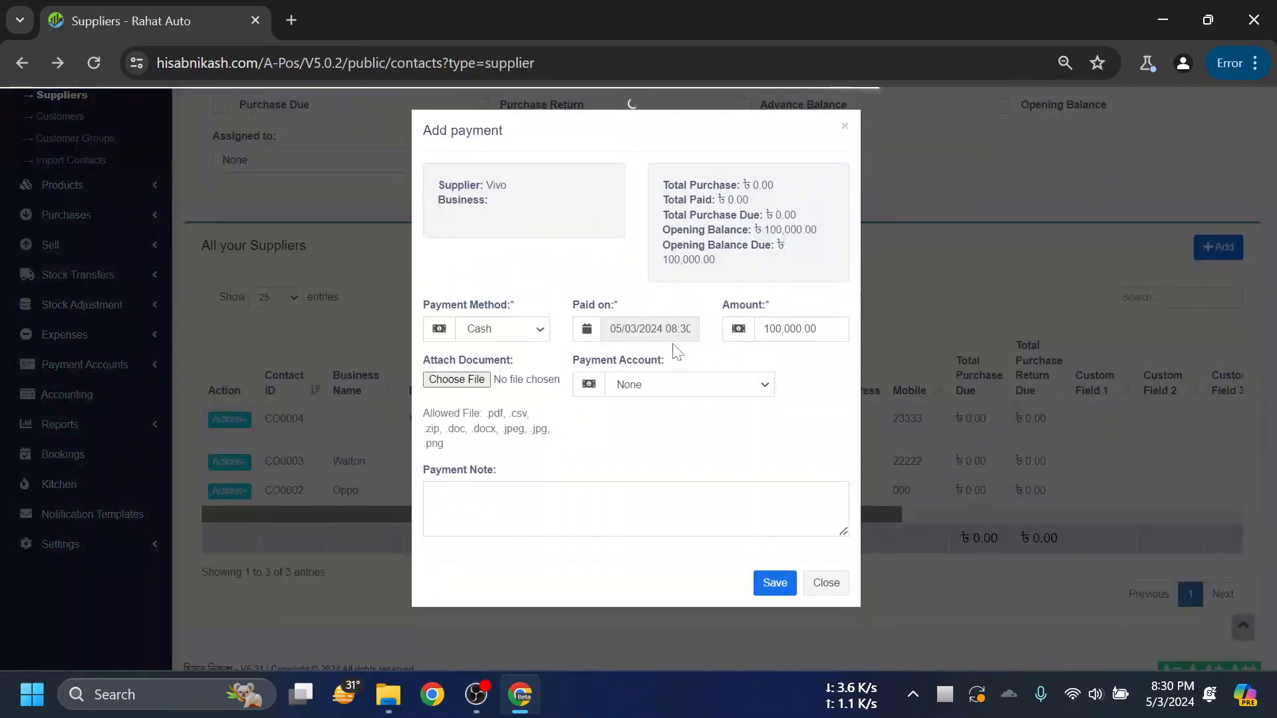
- Examine the available payment methods and the payment account field in Vivo's payment form
click(512, 328)
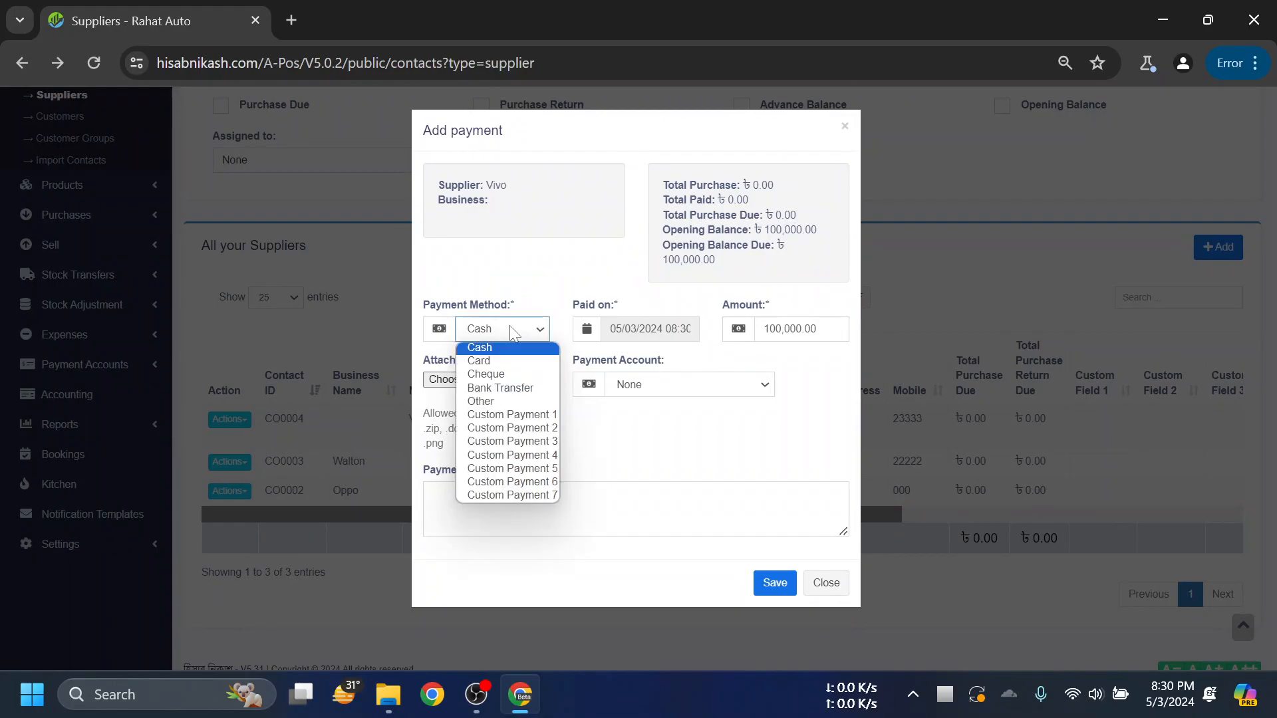
click(512, 309)
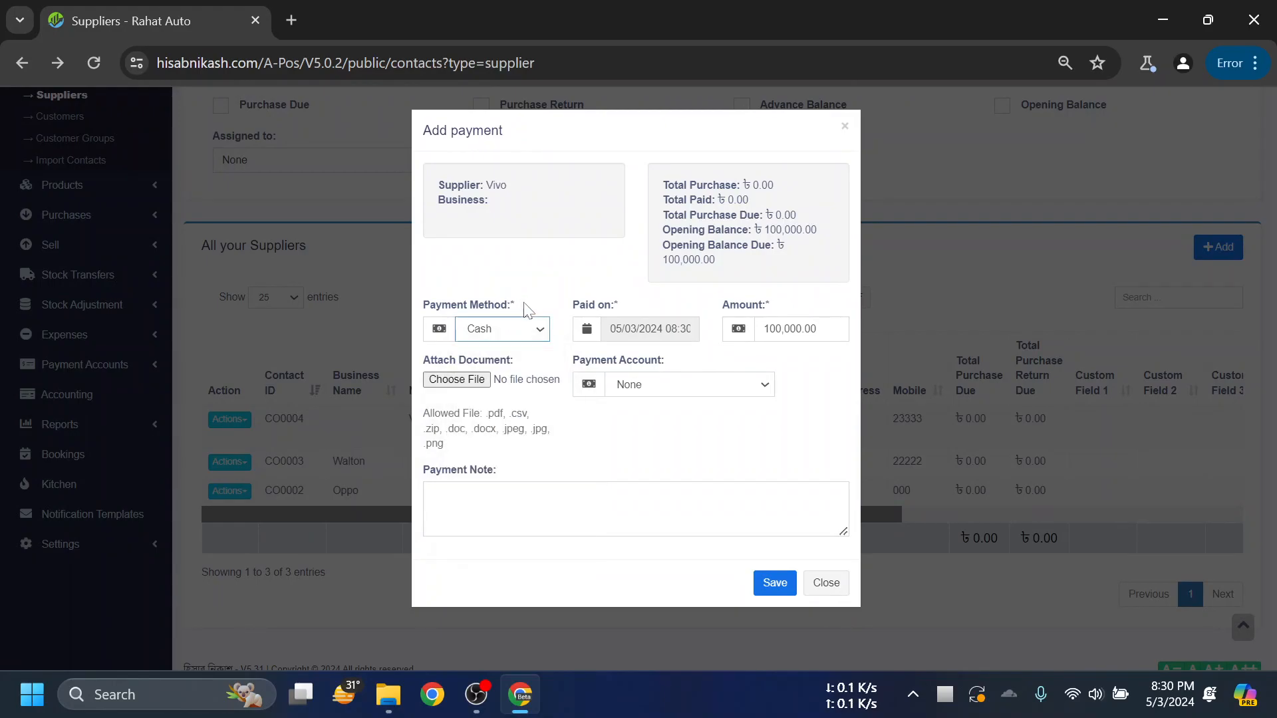
drag(529, 310, 425, 306)
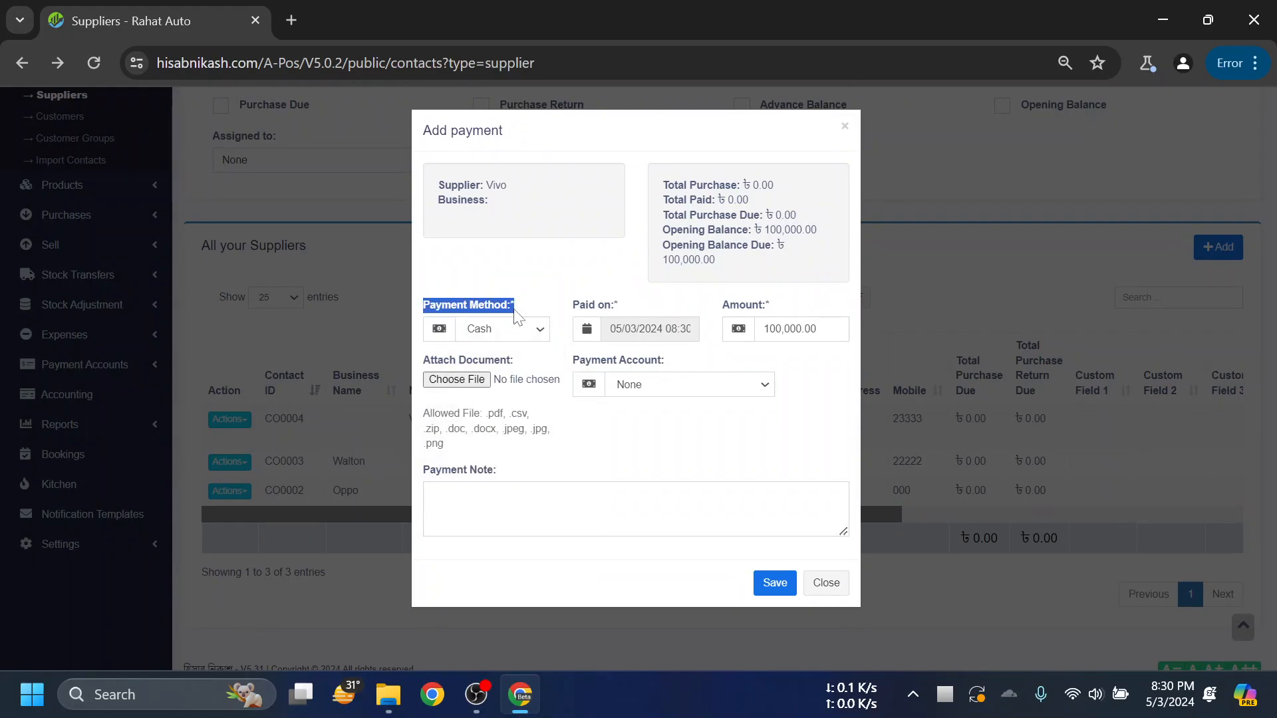
click(538, 305)
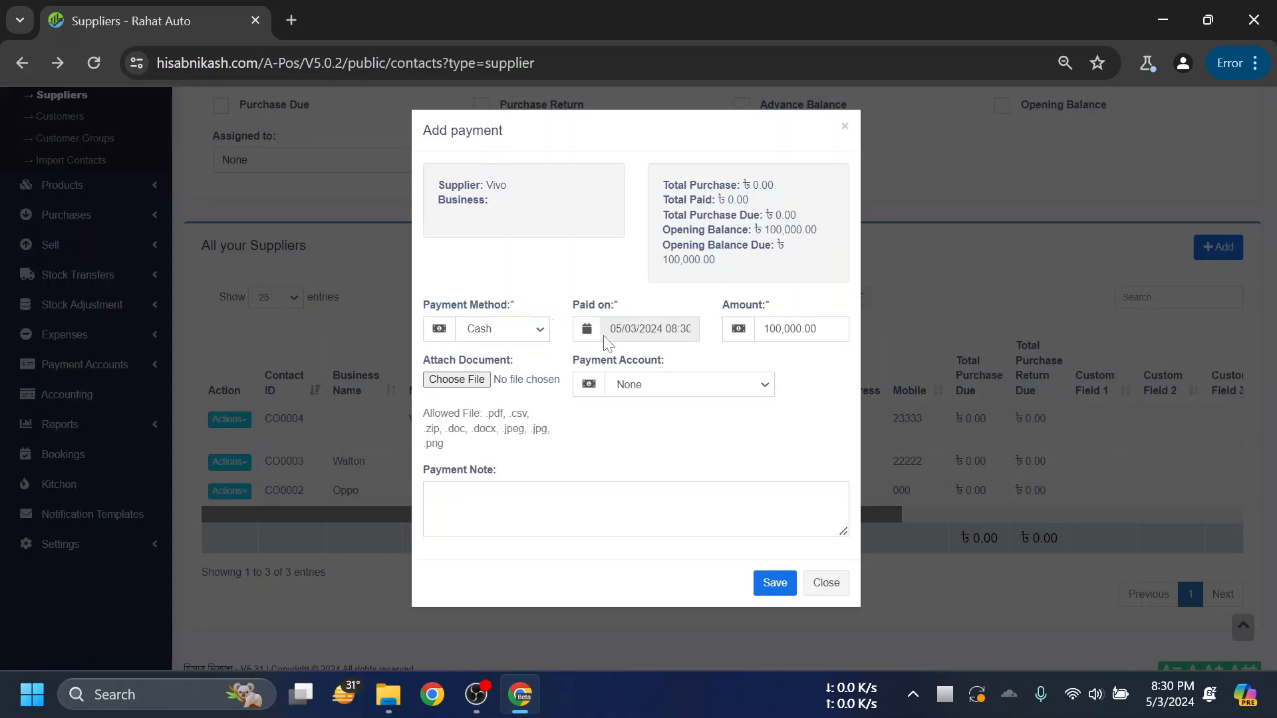
drag(665, 361, 580, 359)
click(665, 384)
click(672, 386)
click(509, 330)
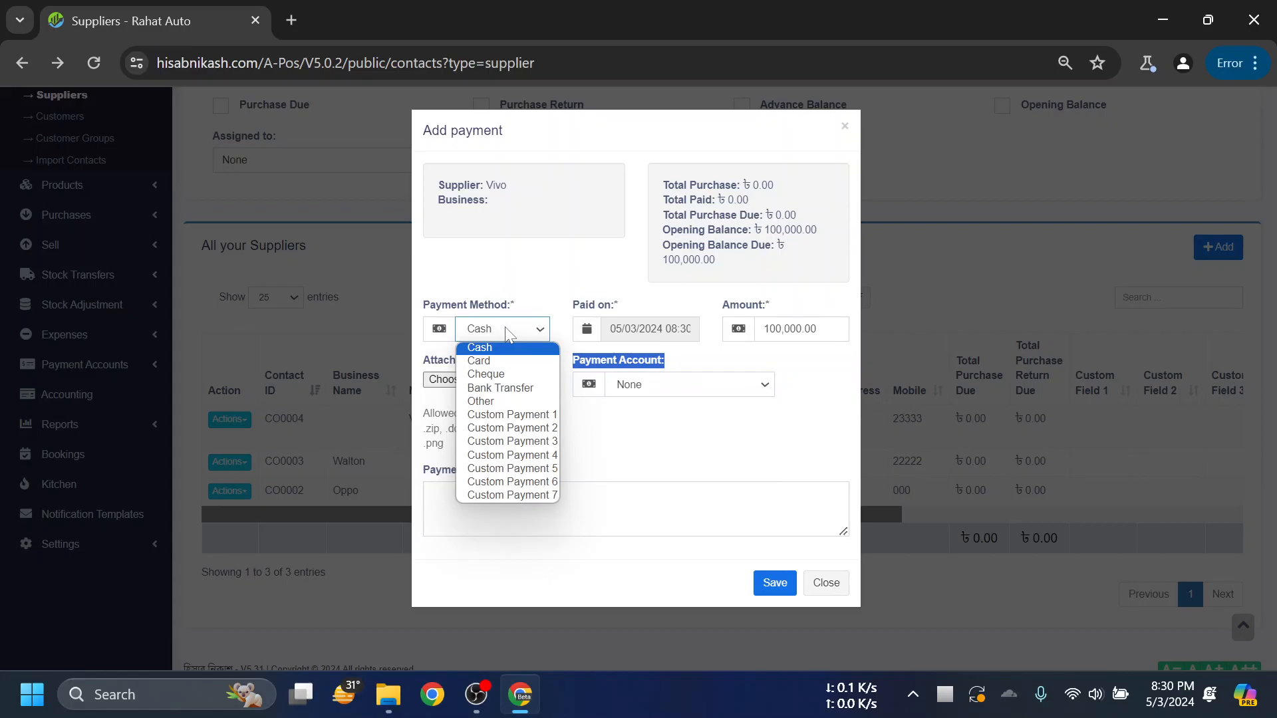
click(525, 310)
drag(515, 305, 428, 311)
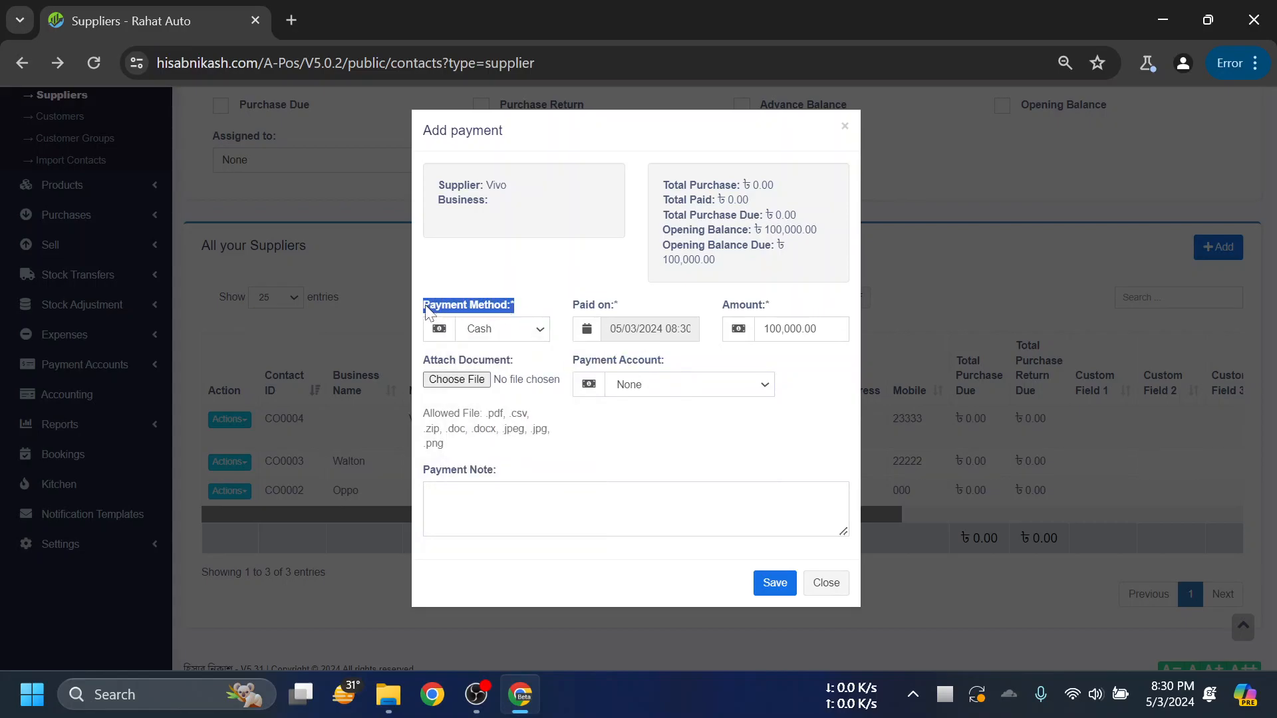
click(504, 295)
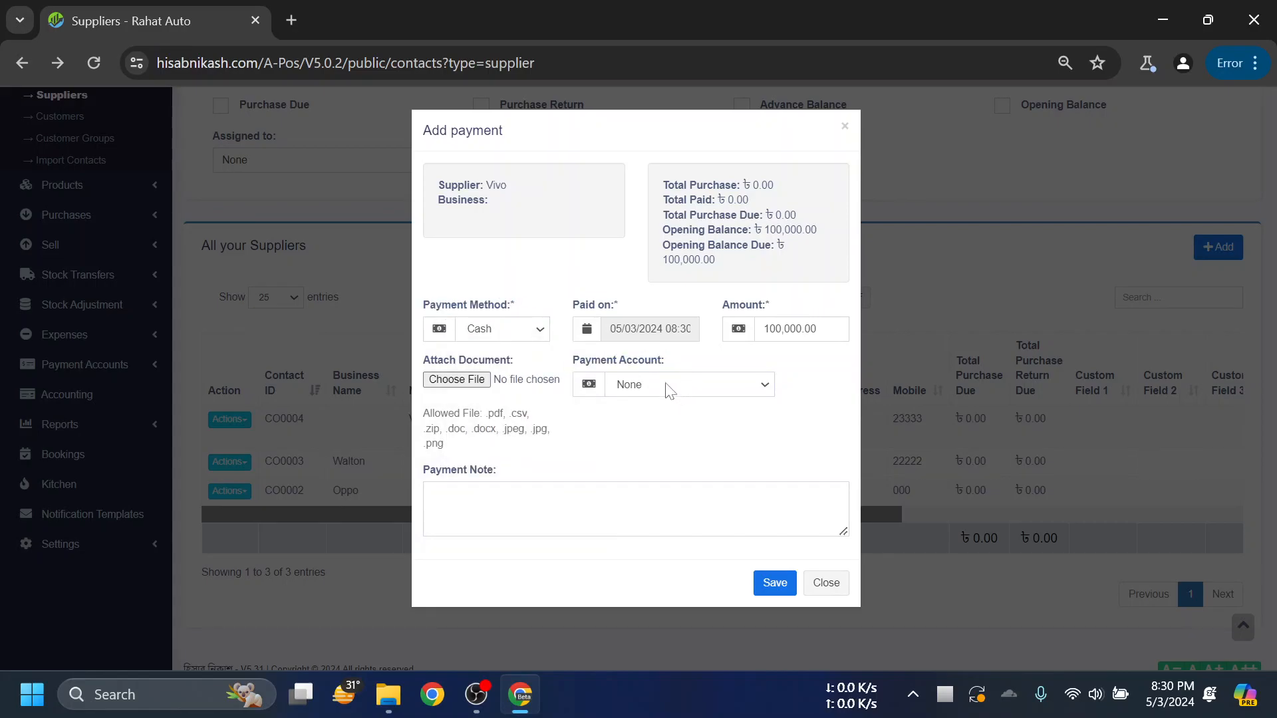
- Compare the choices under Payment Account with the payment methods offered in Vivo's payment form
drag(665, 360, 577, 369)
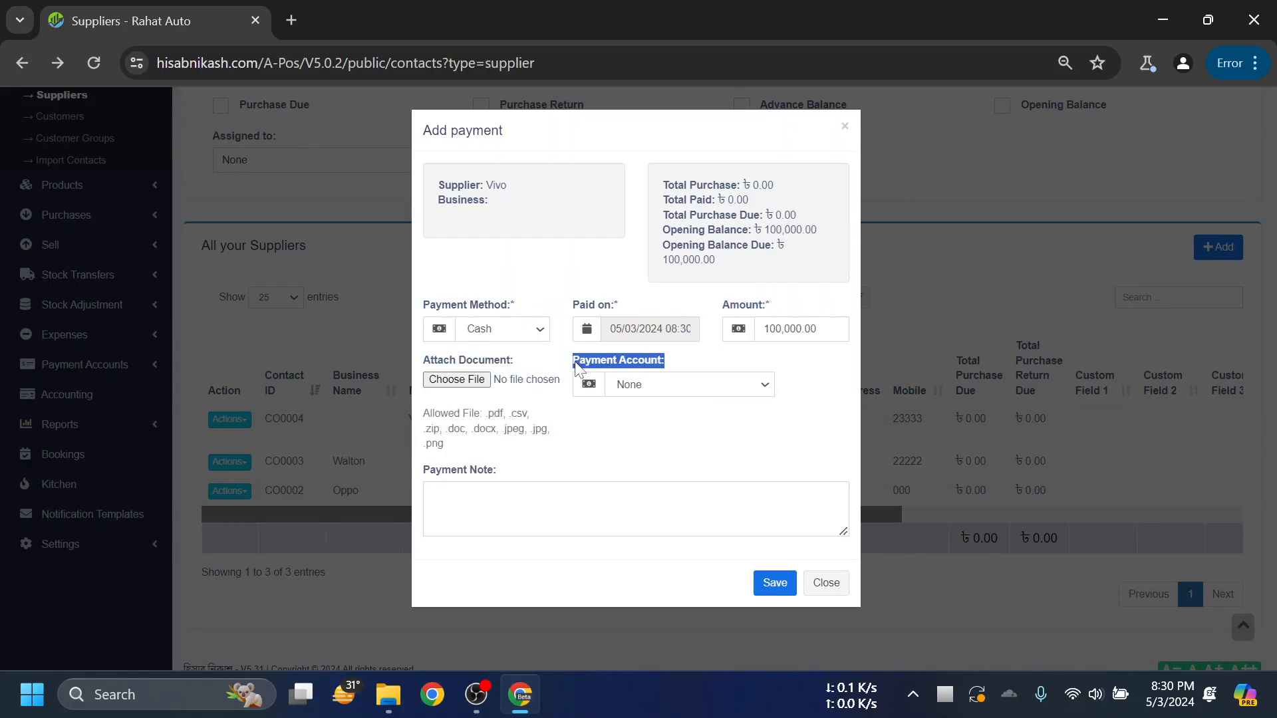
click(673, 381)
click(682, 389)
click(673, 366)
click(512, 351)
drag(665, 360, 575, 365)
click(514, 332)
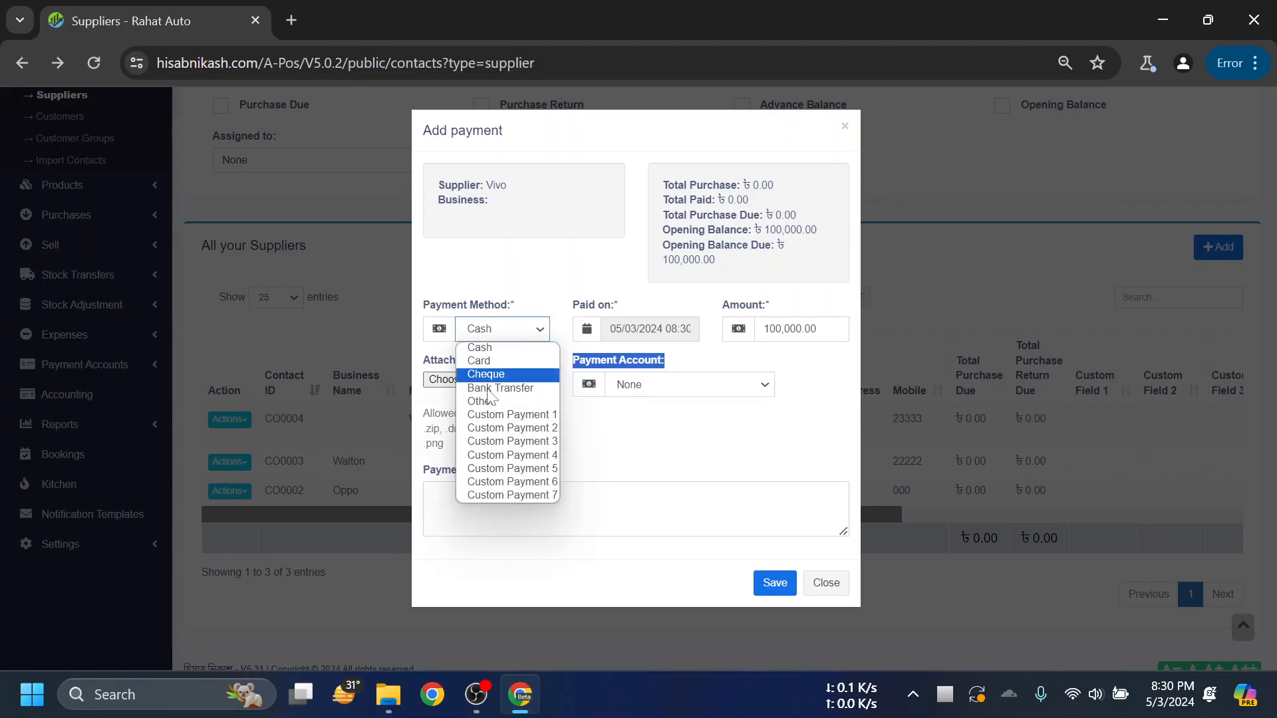
click(510, 329)
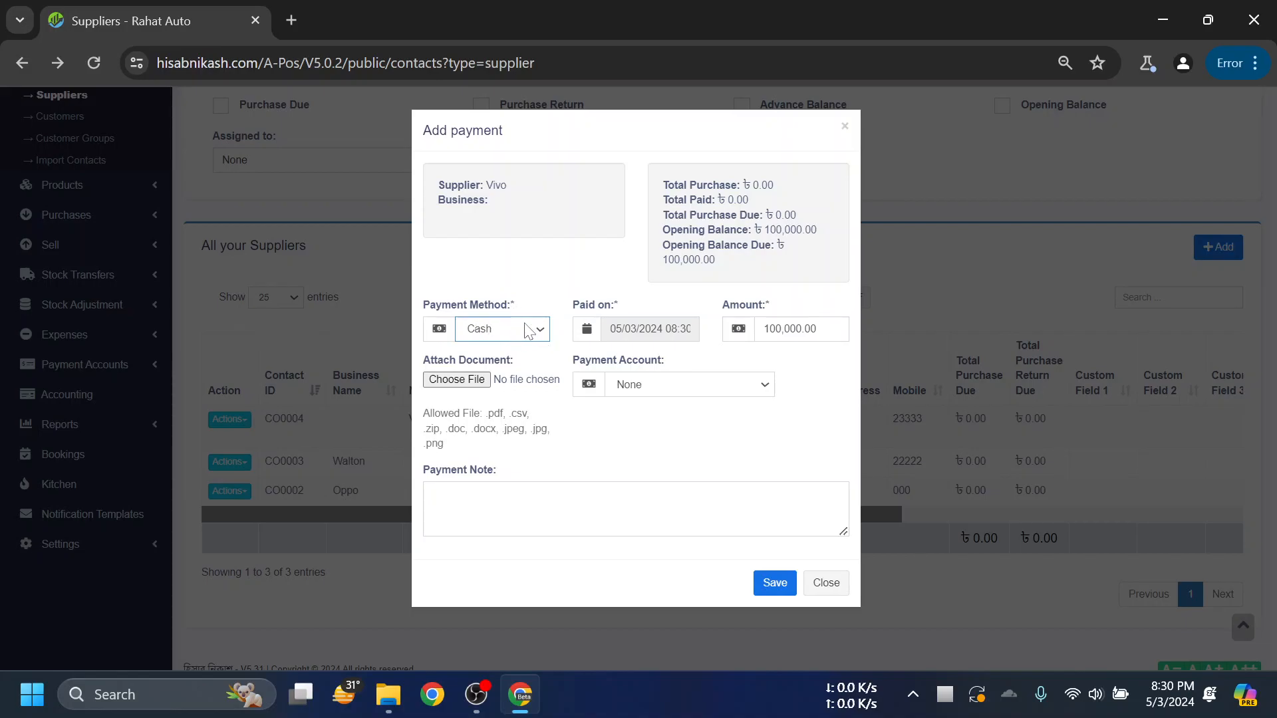
drag(663, 365, 575, 364)
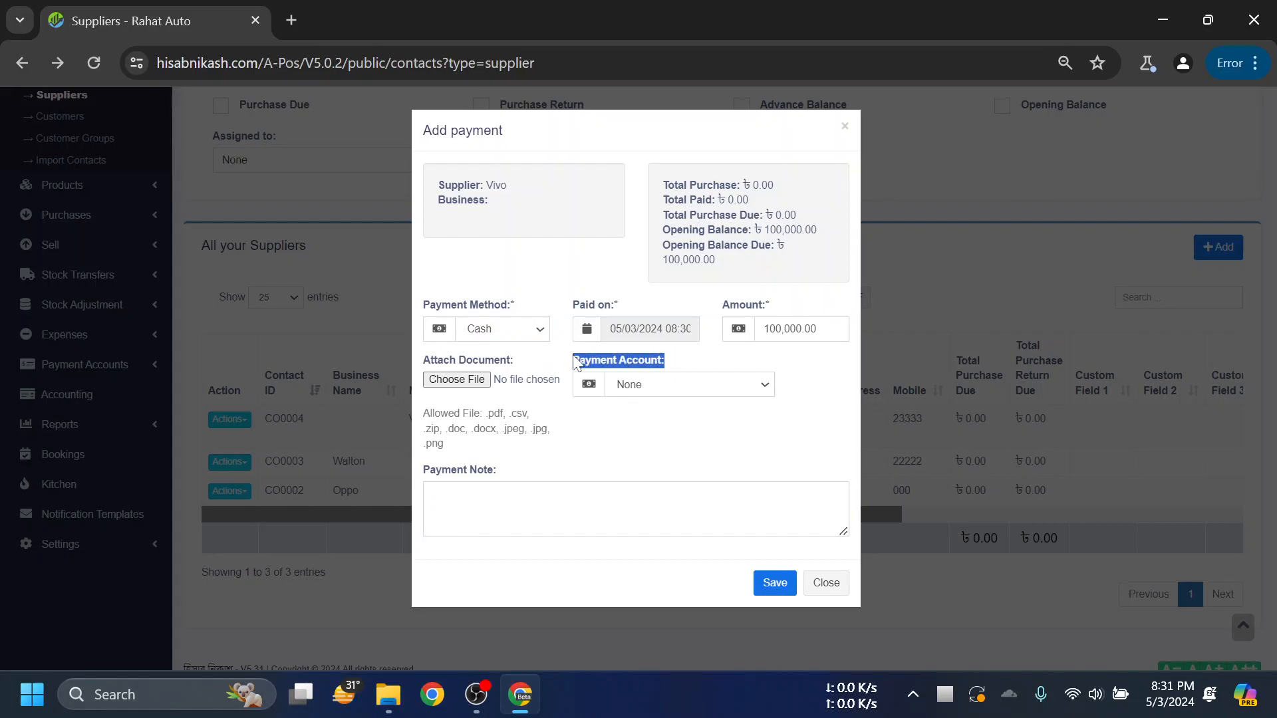
click(650, 393)
click(650, 384)
- Set the payment method to Bank Transfer, check the payment account choices, and close Vivo's payment form without saving
click(517, 332)
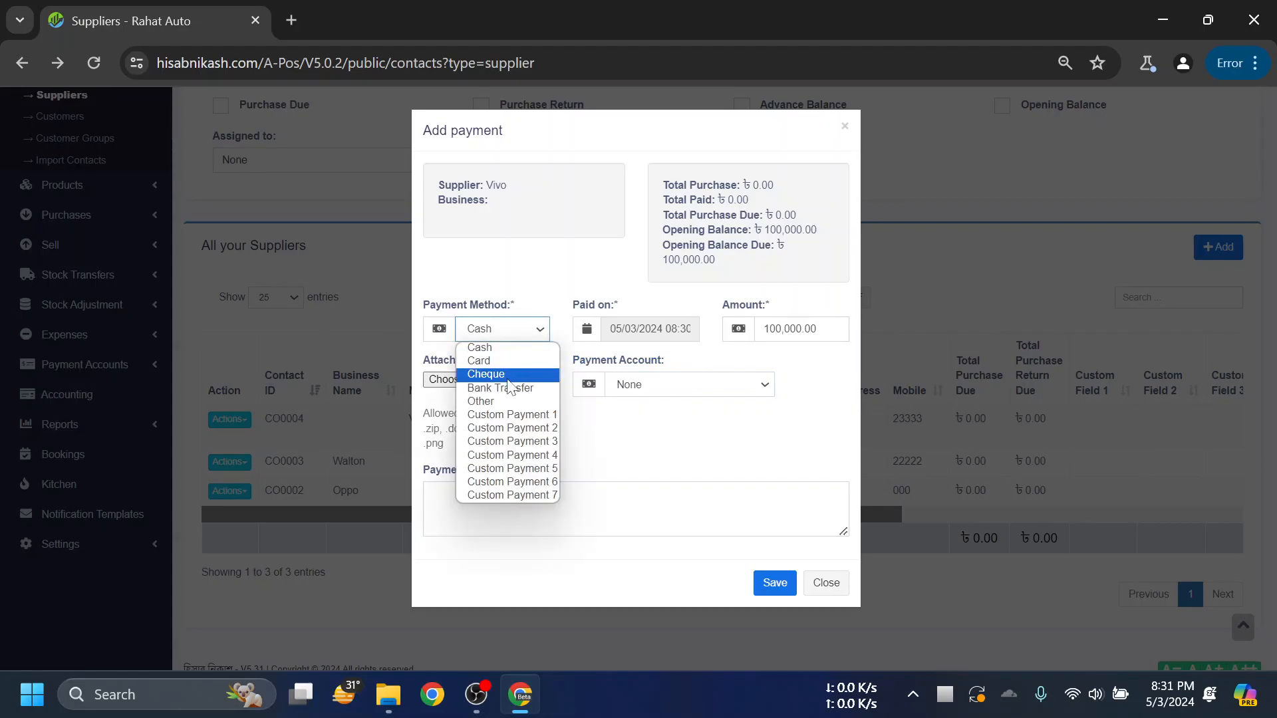
click(560, 384)
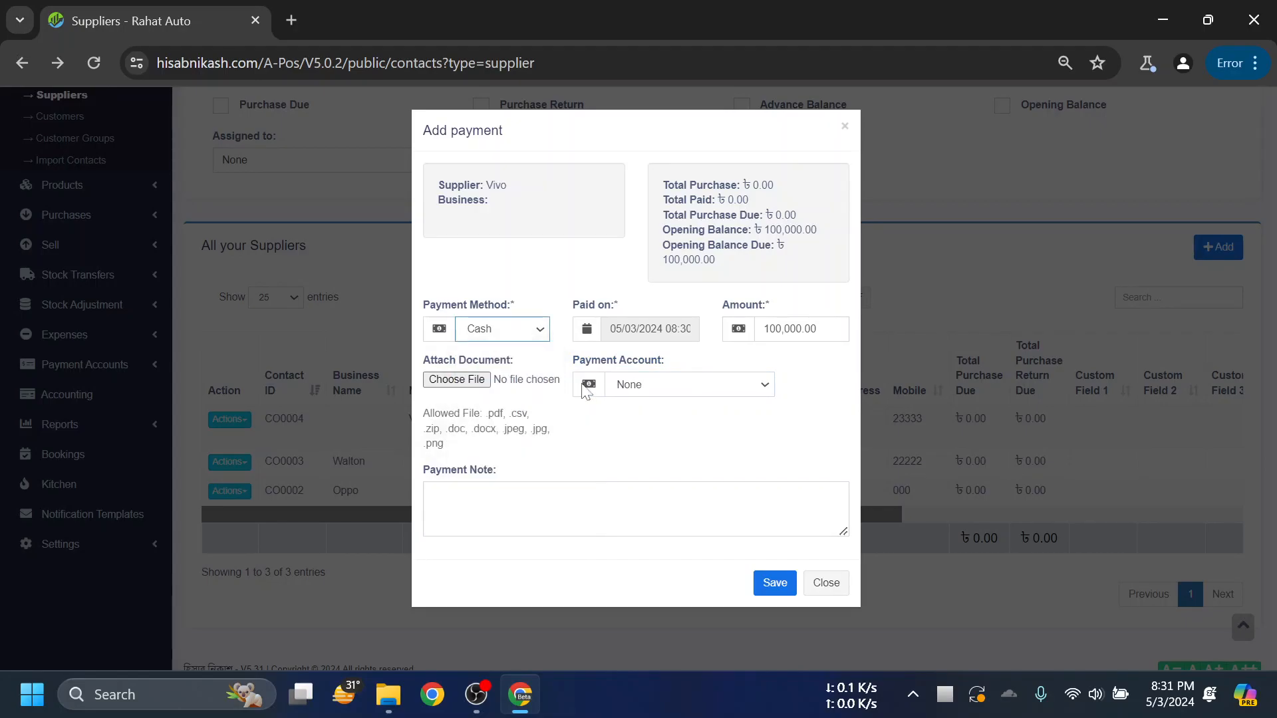
key(b)
click(680, 387)
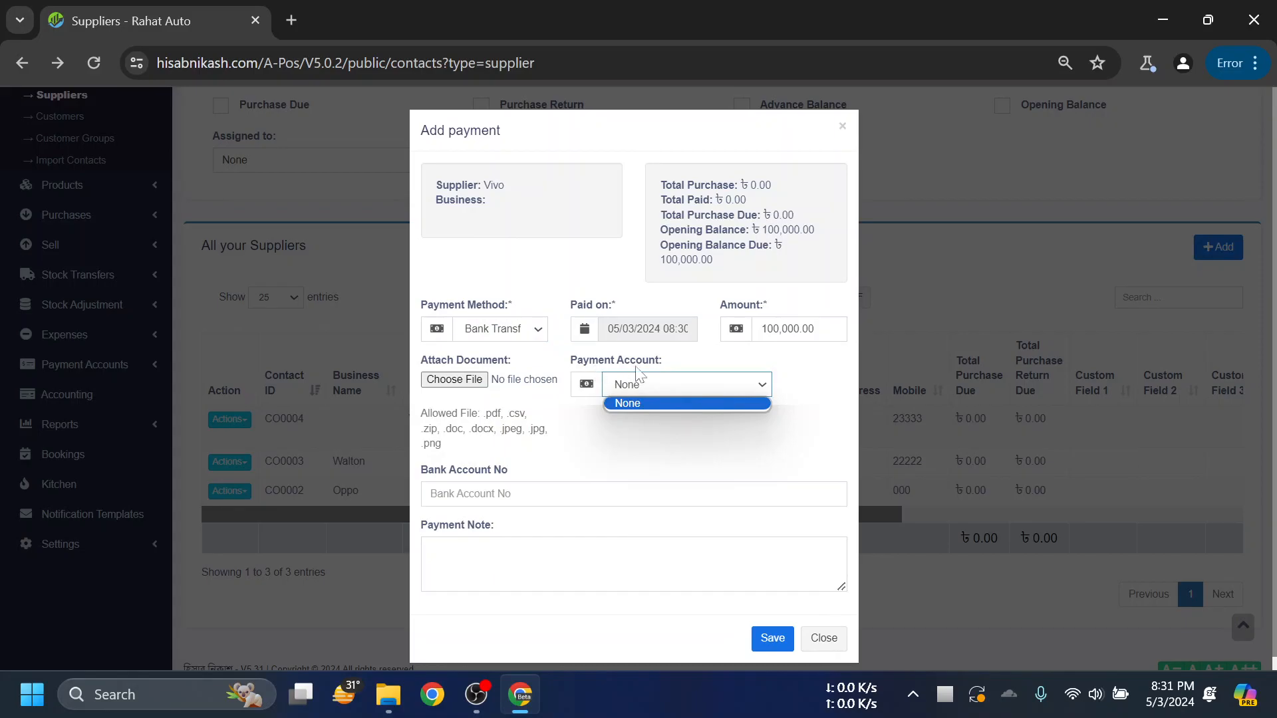
click(674, 374)
drag(662, 360, 596, 364)
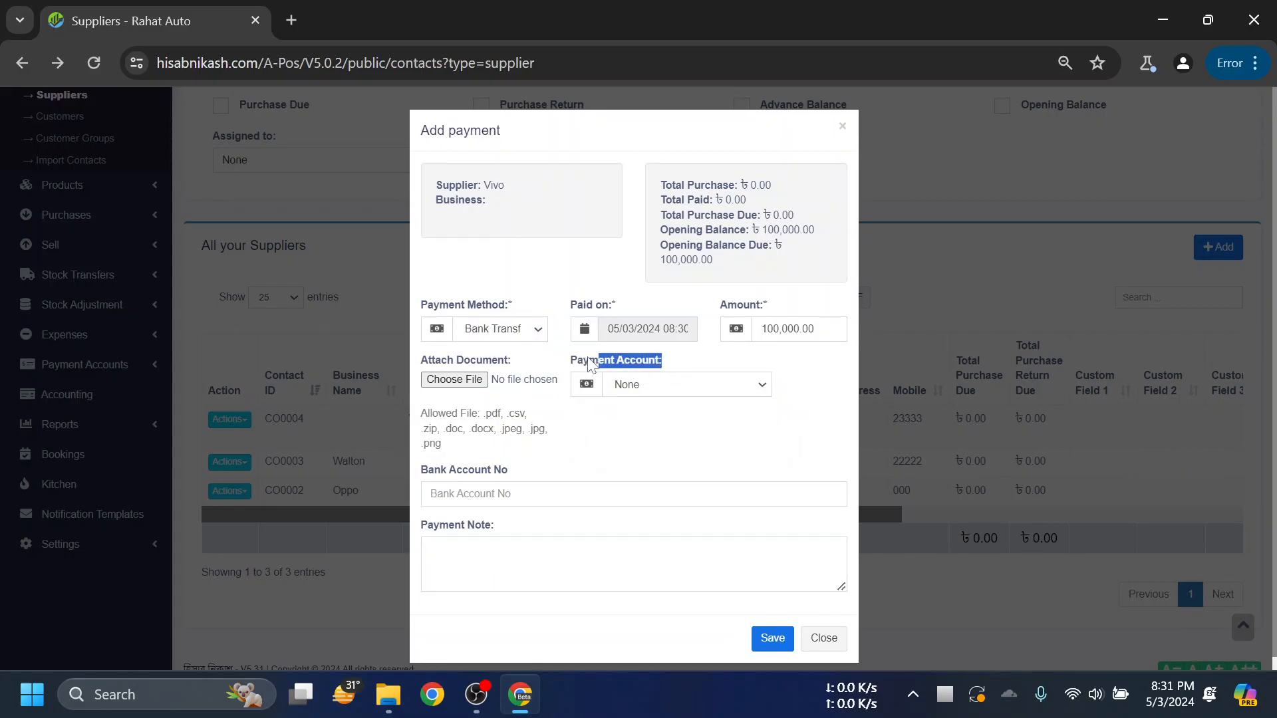
click(662, 364)
drag(662, 363, 583, 366)
click(661, 389)
click(654, 406)
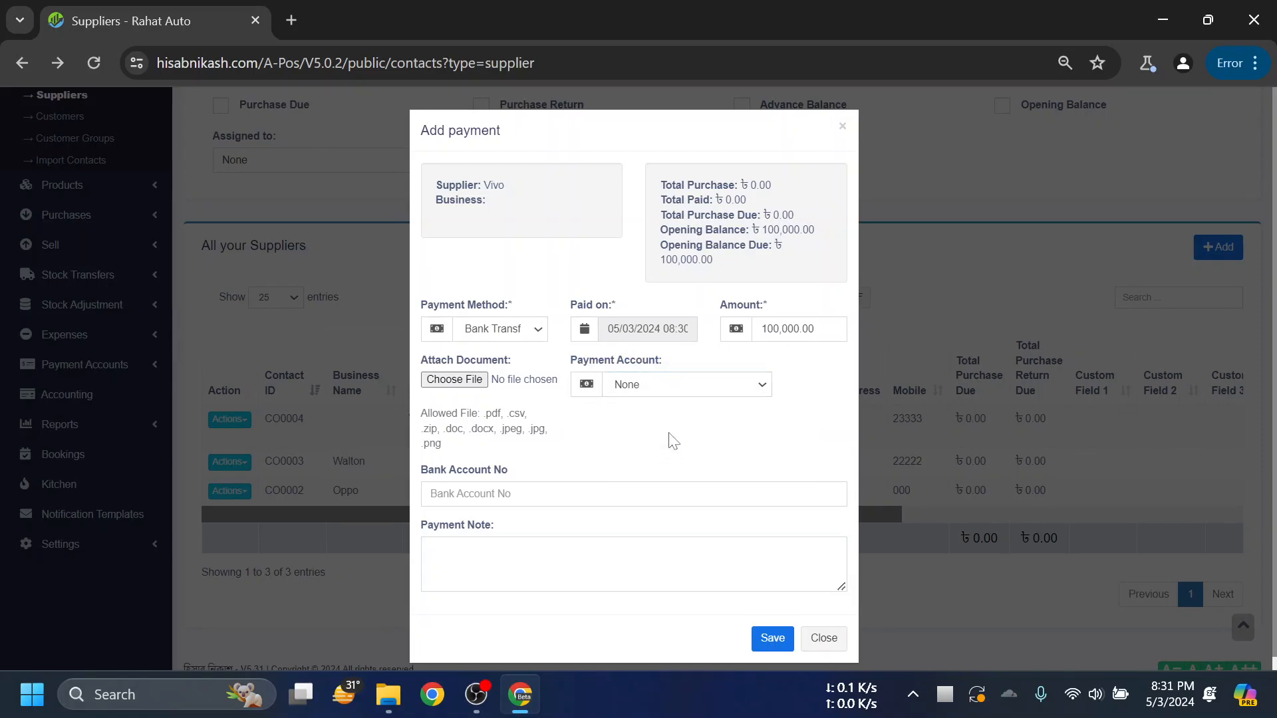
click(658, 397)
click(668, 385)
click(824, 637)
- View the pages available under Payment Accounts
click(133, 371)
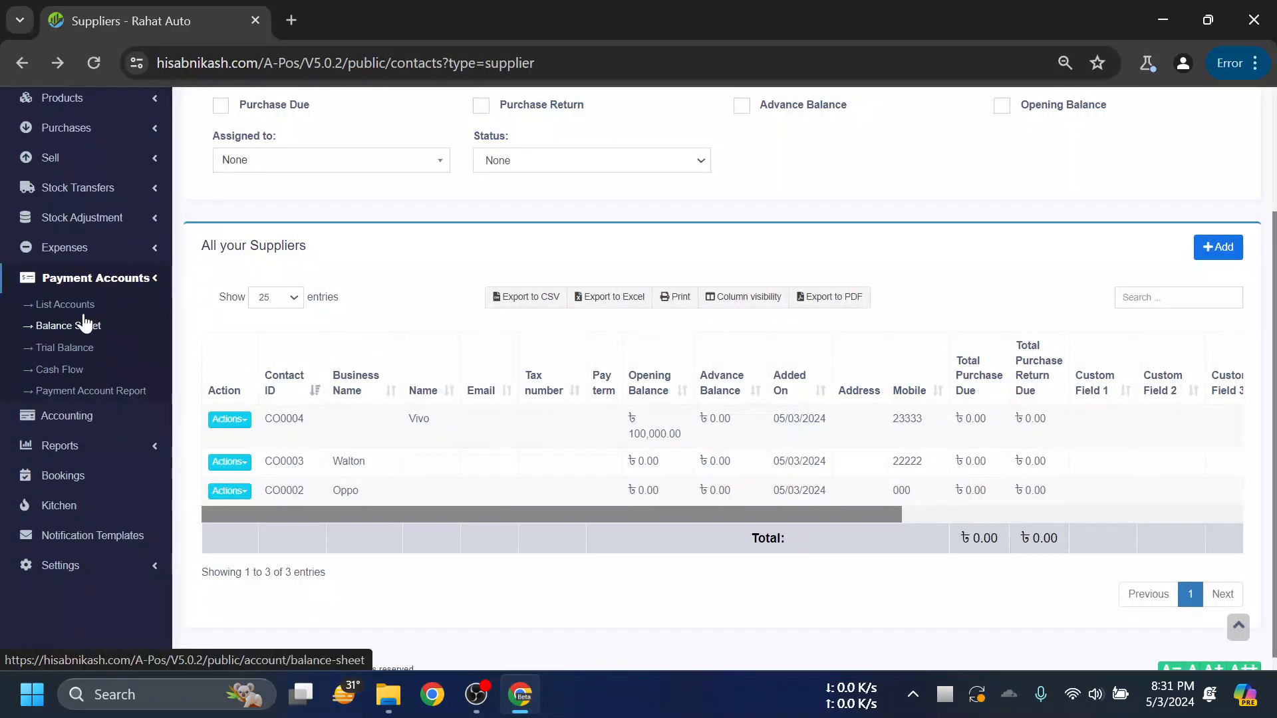
click(142, 279)
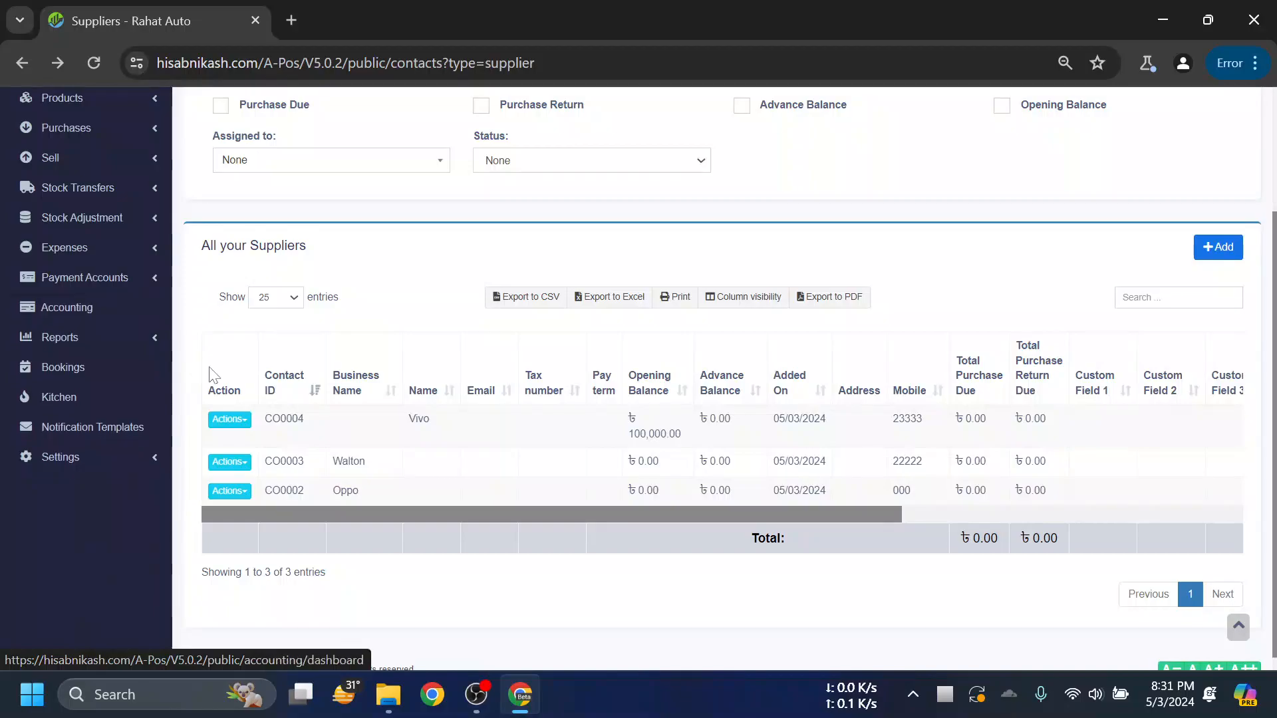
scroll(197, 397, down, 1)
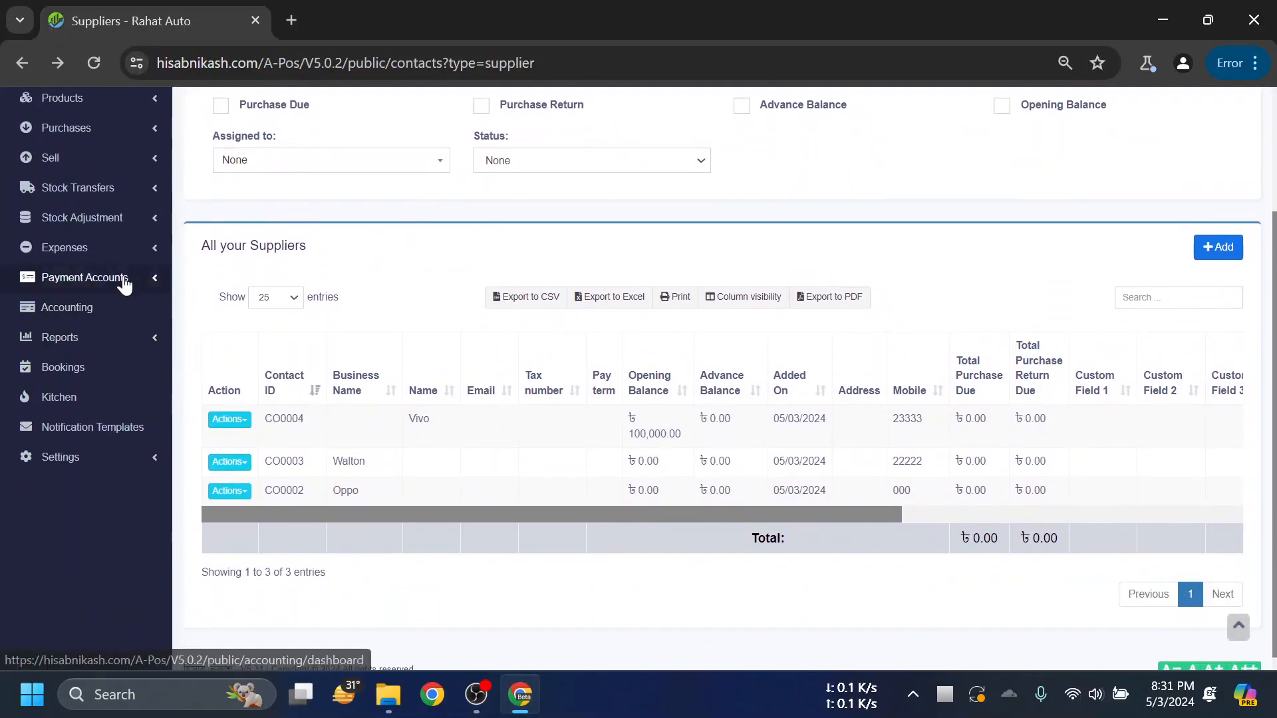
- Record a payment of 50,000 to the supplier Vivo with Bank Transfer as the payment method
click(233, 420)
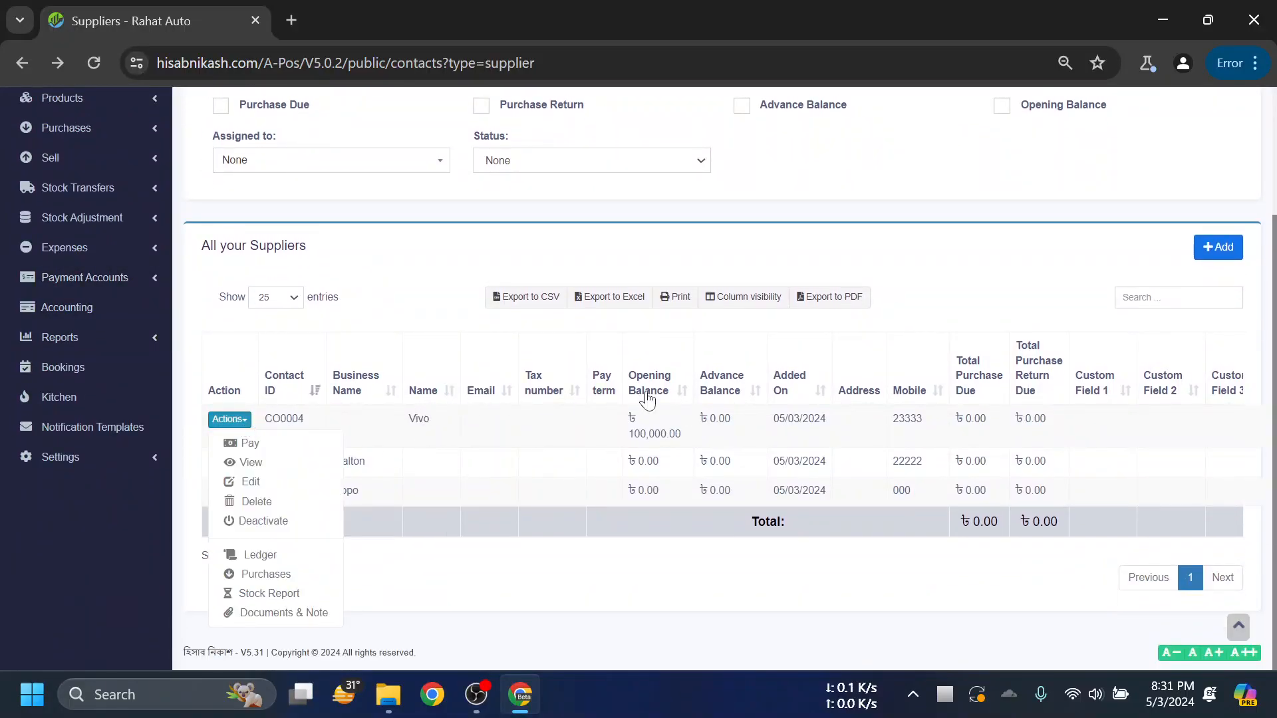
click(551, 645)
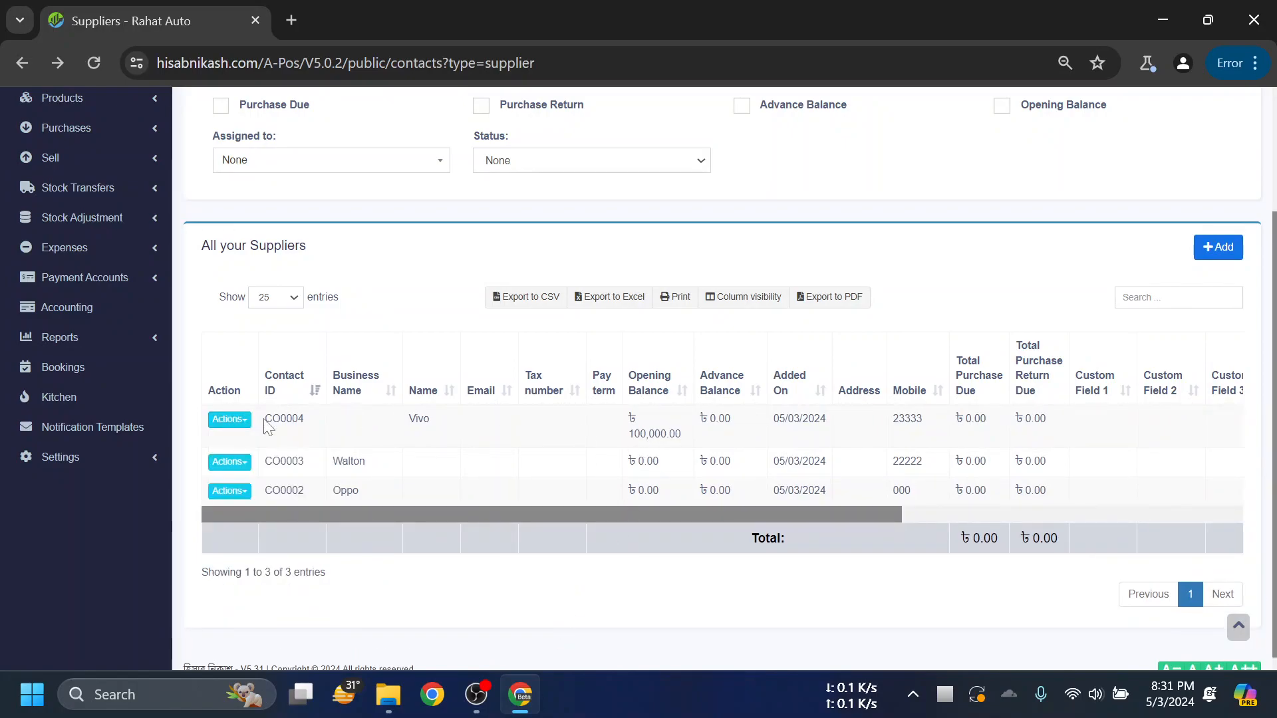
click(226, 419)
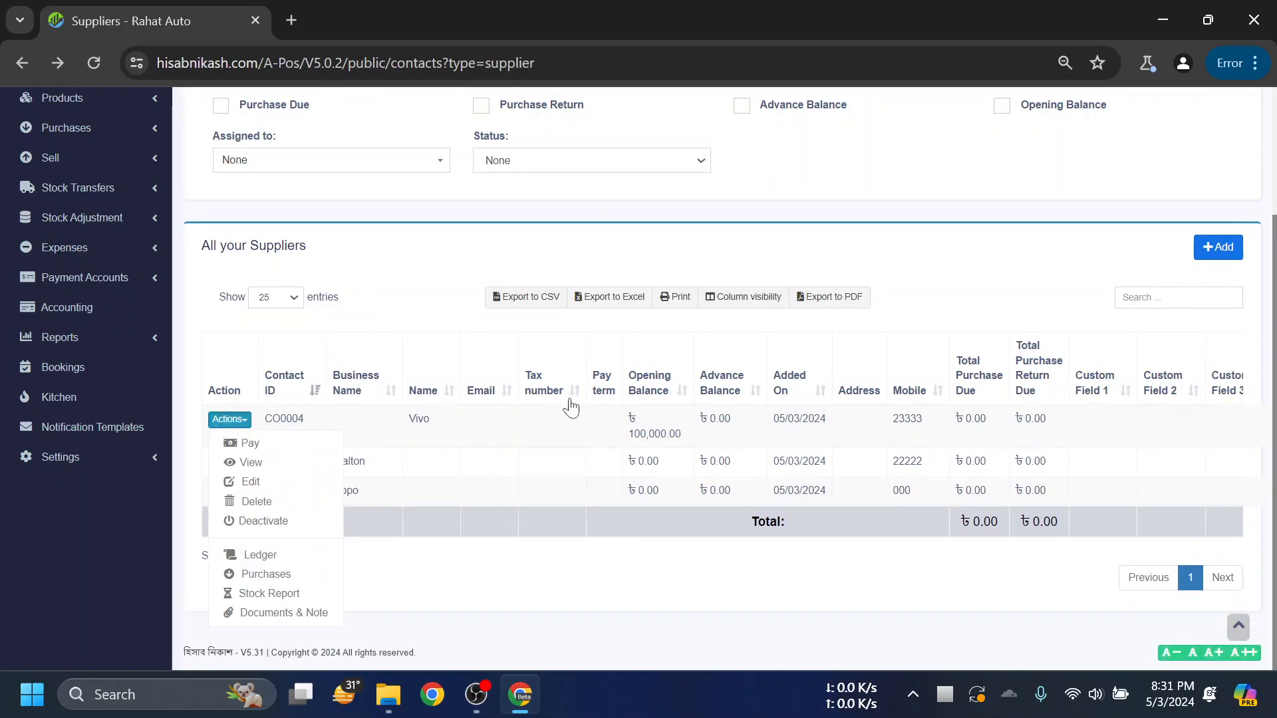
click(267, 443)
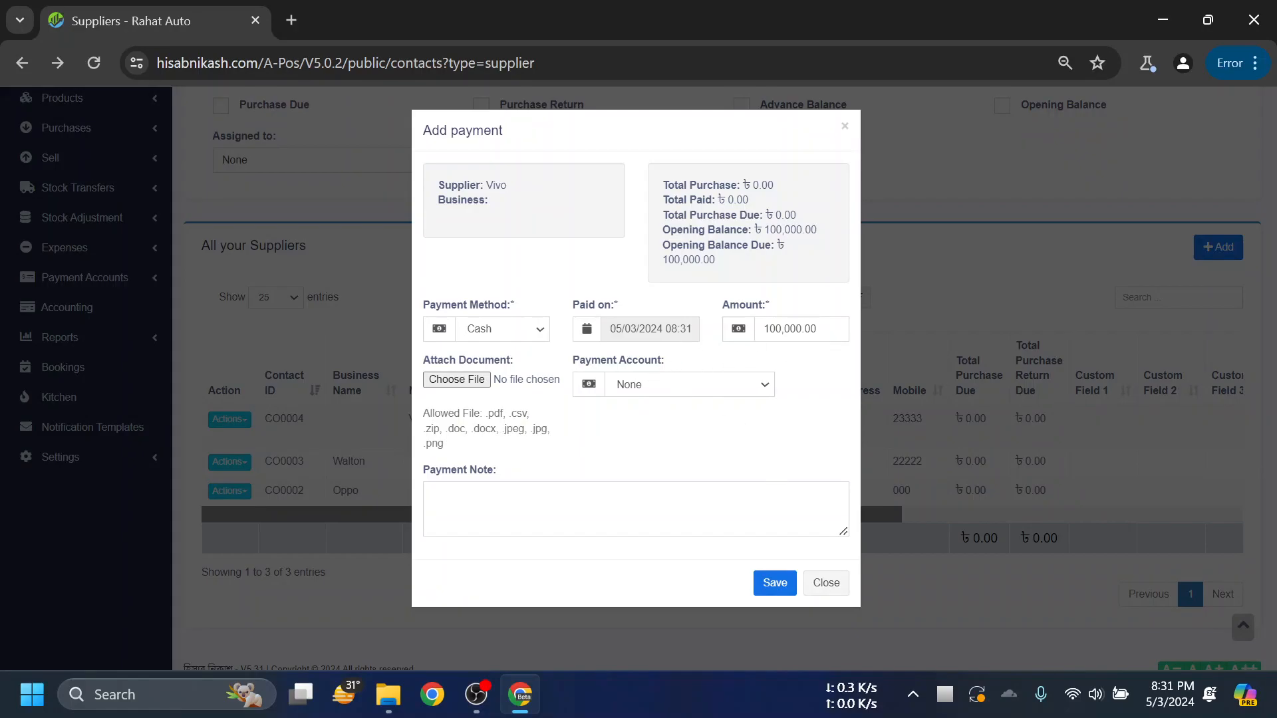
click(524, 333)
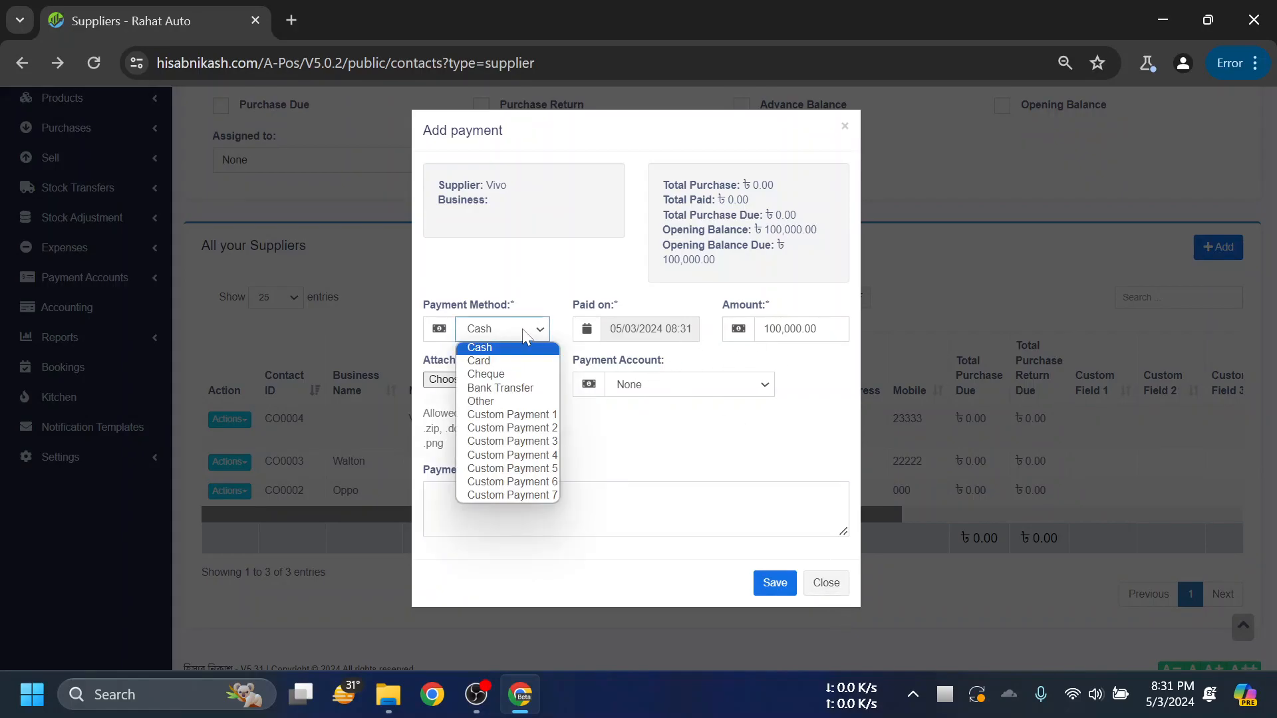
click(507, 388)
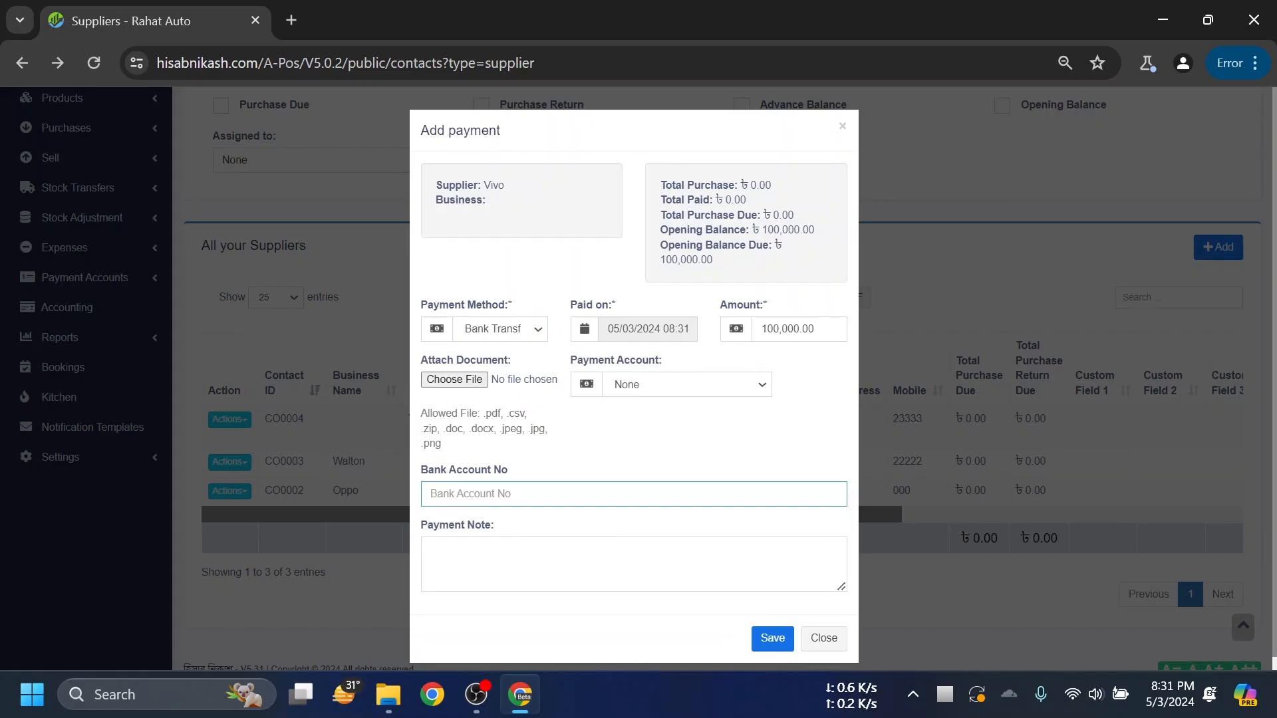
drag(825, 330, 743, 329)
text(50,)
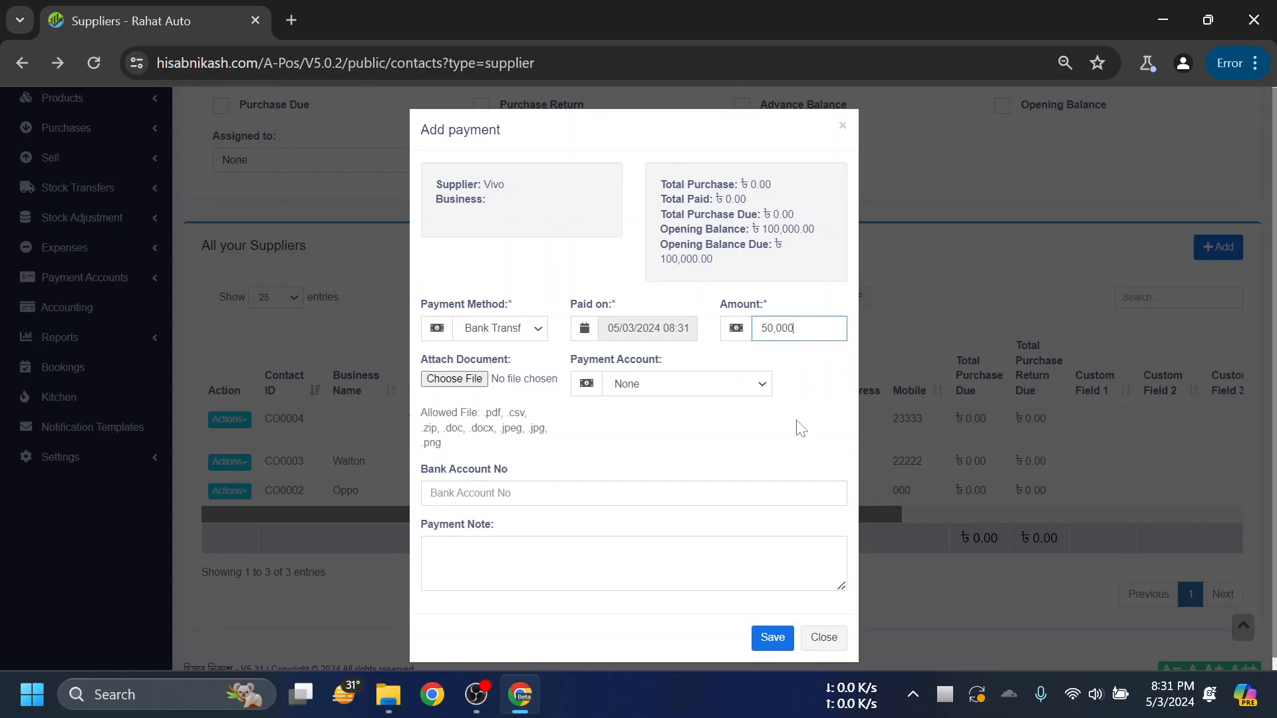
click(772, 625)
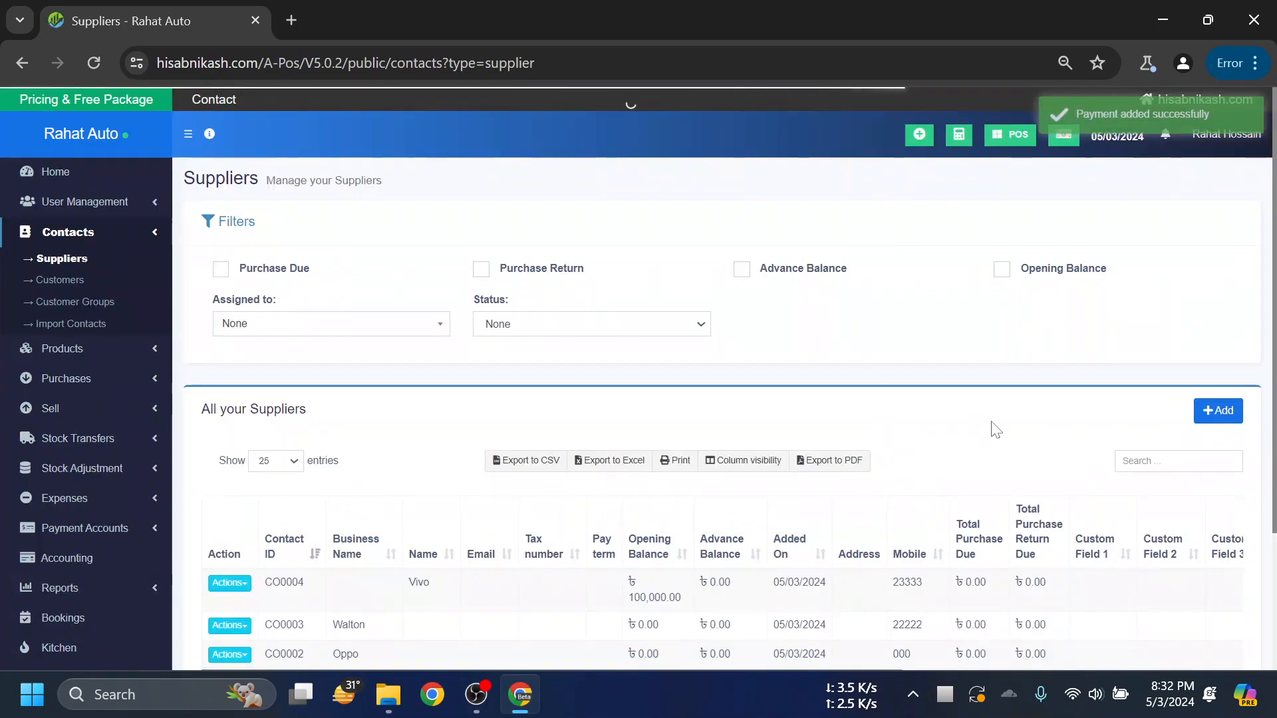
- View Vivo's ledger, check the opening balance, total paid and balance due, and return to the suppliers list
scroll(984, 429, down, 3)
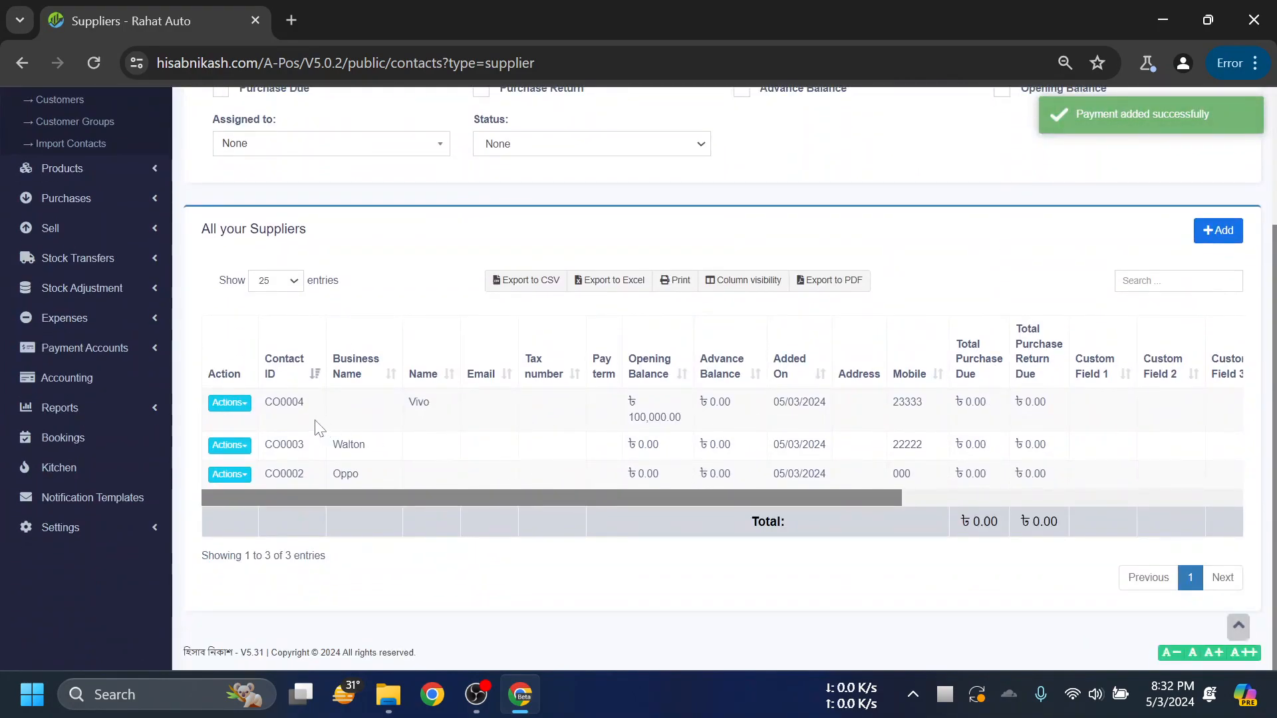
click(227, 402)
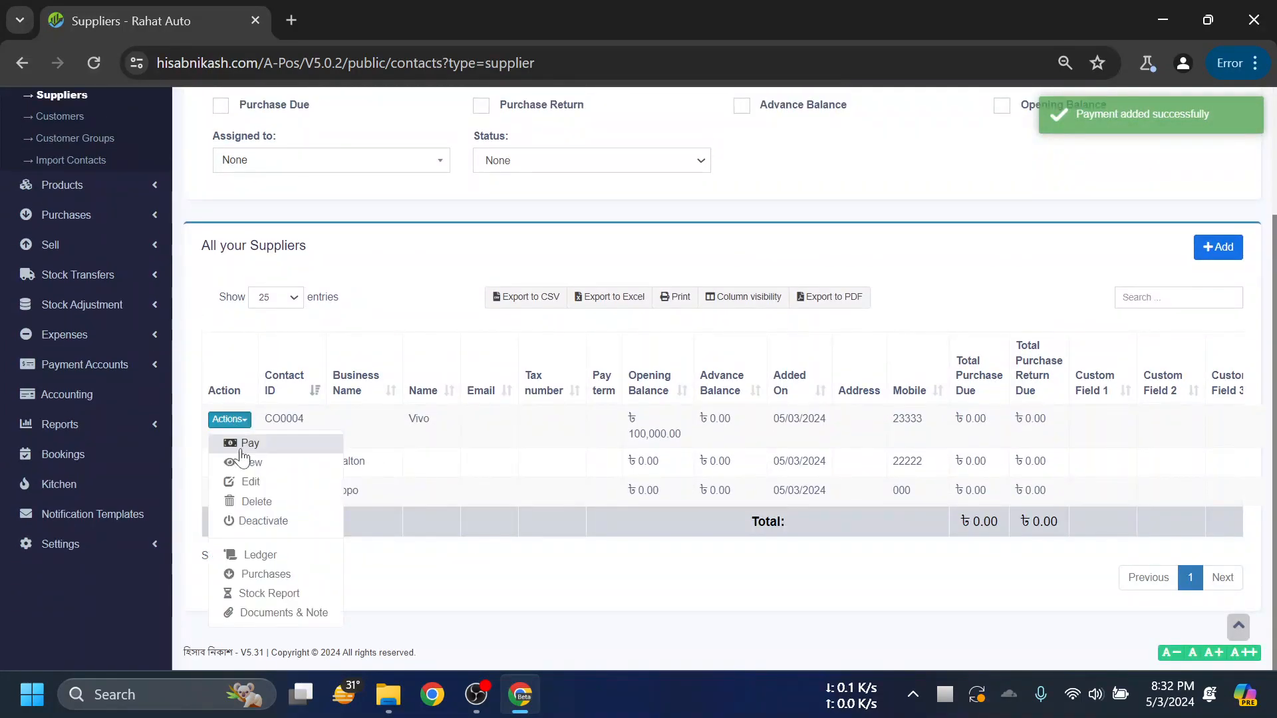
click(256, 559)
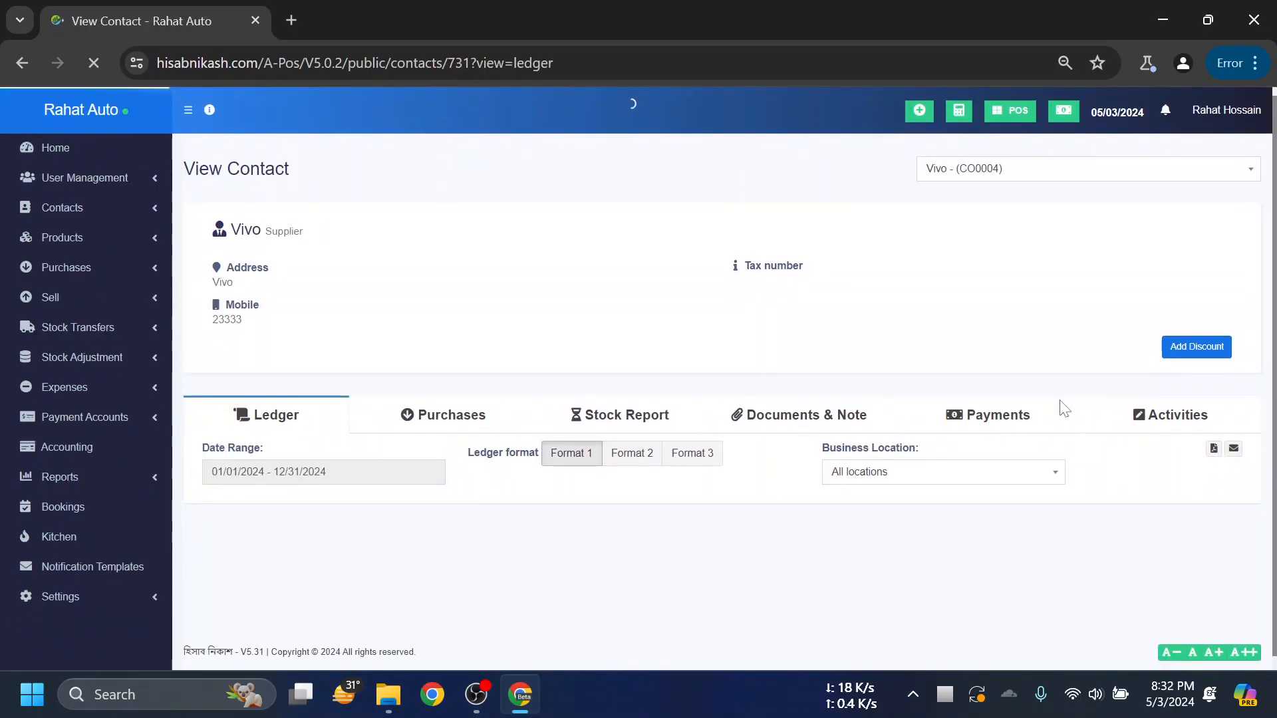
scroll(1083, 378, down, 3)
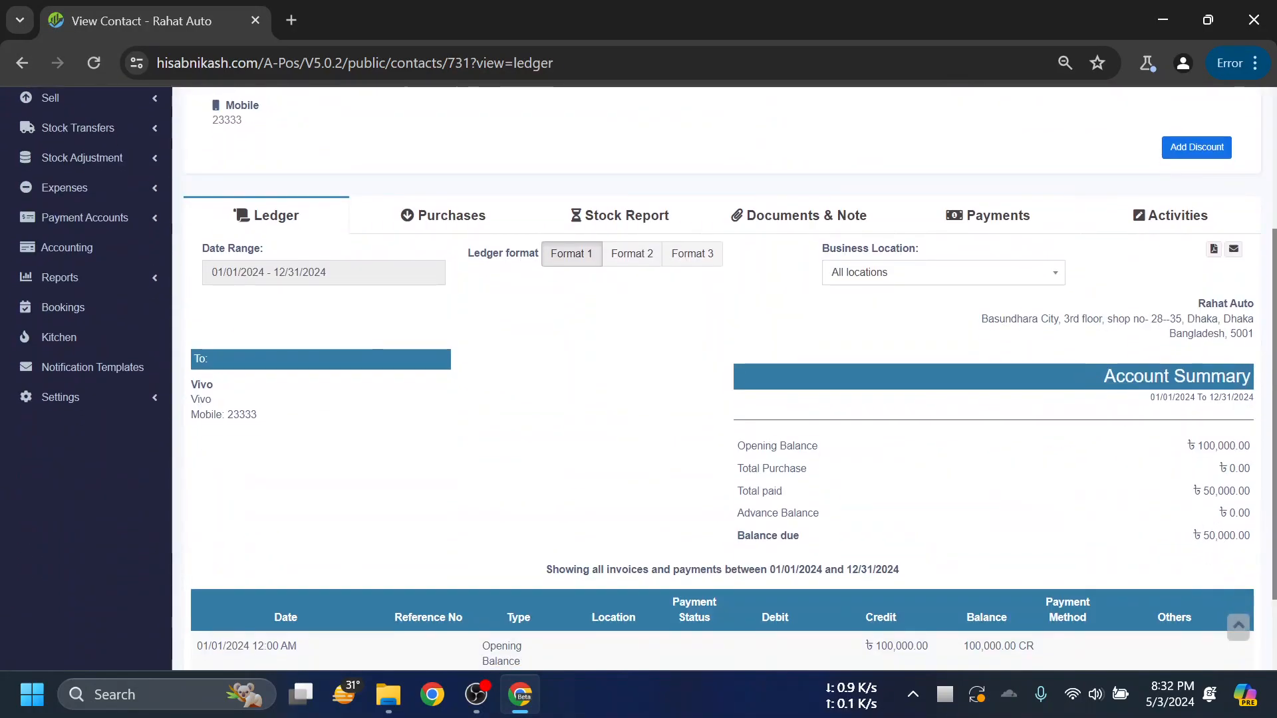
drag(1197, 533, 812, 491)
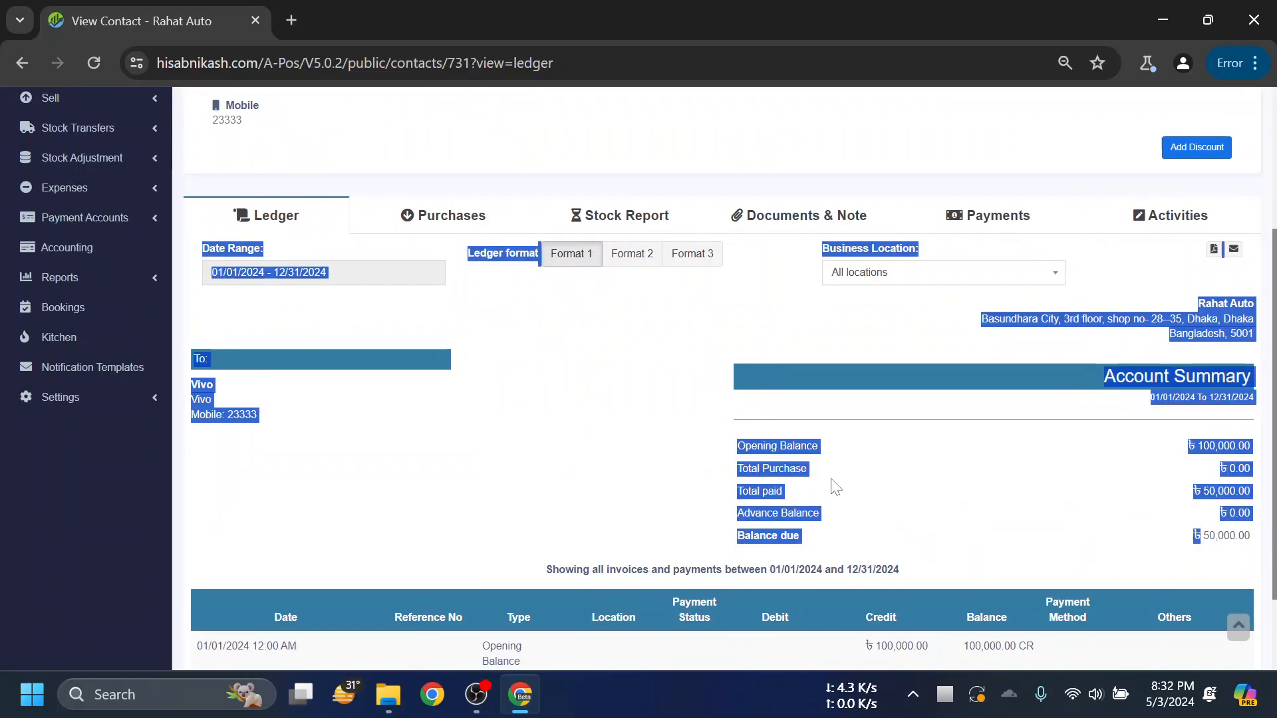
click(814, 469)
double_click(1223, 445)
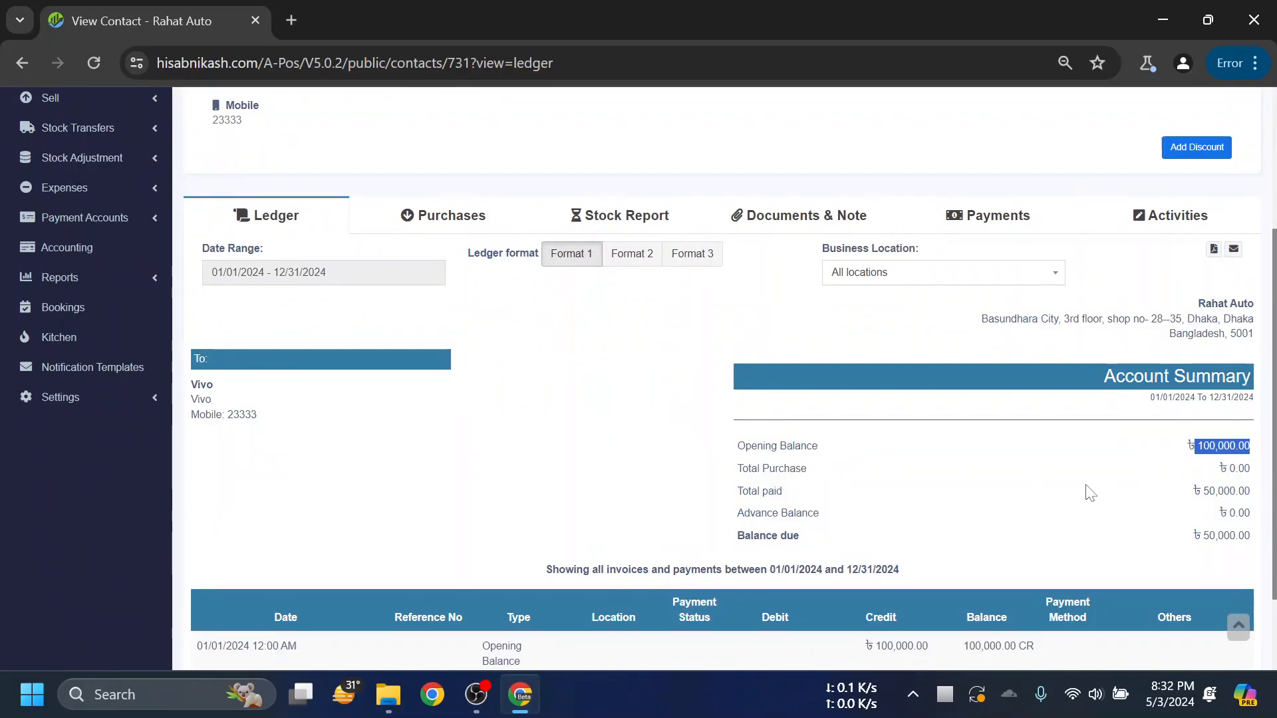
click(776, 509)
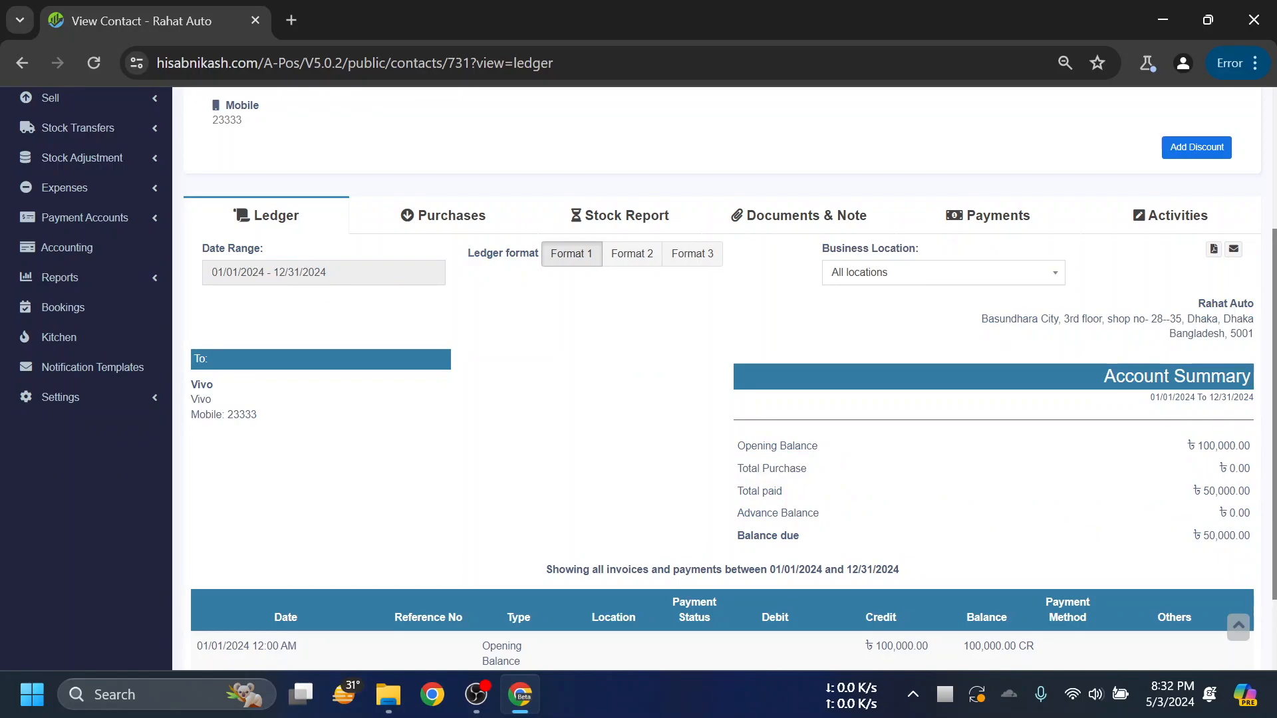
drag(1203, 491, 1249, 537)
click(807, 445)
click(22, 63)
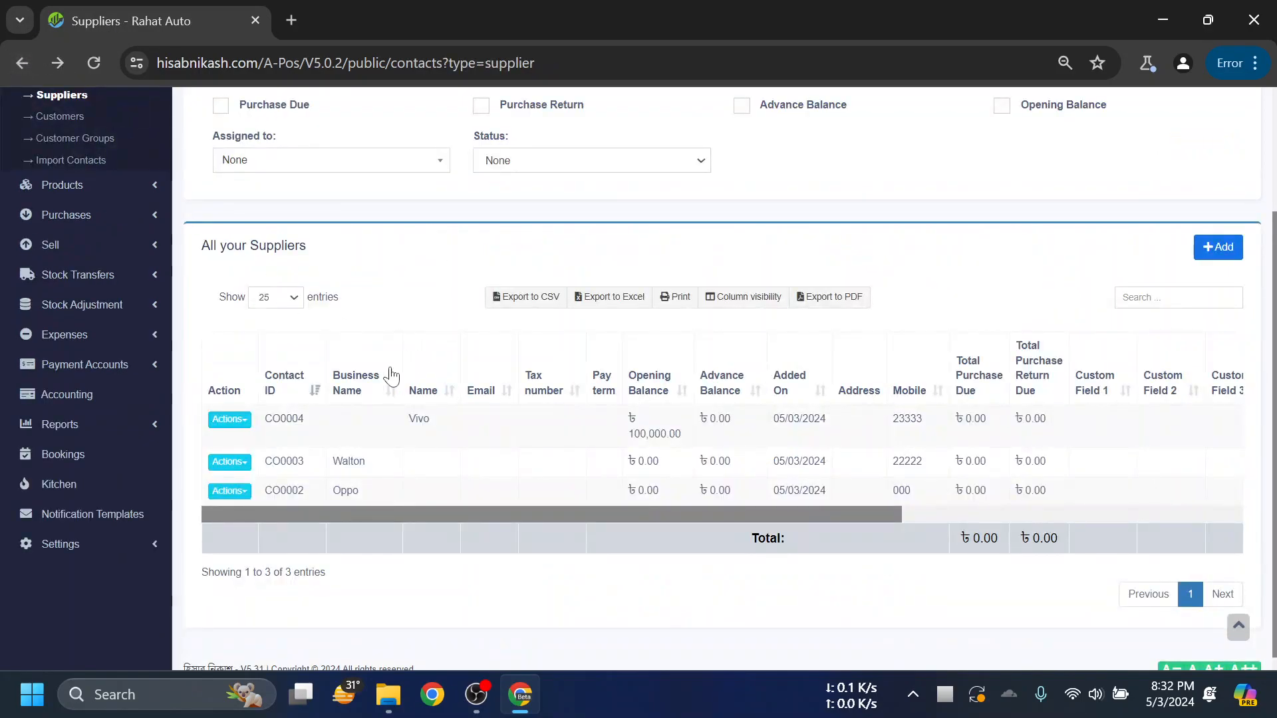
click(240, 426)
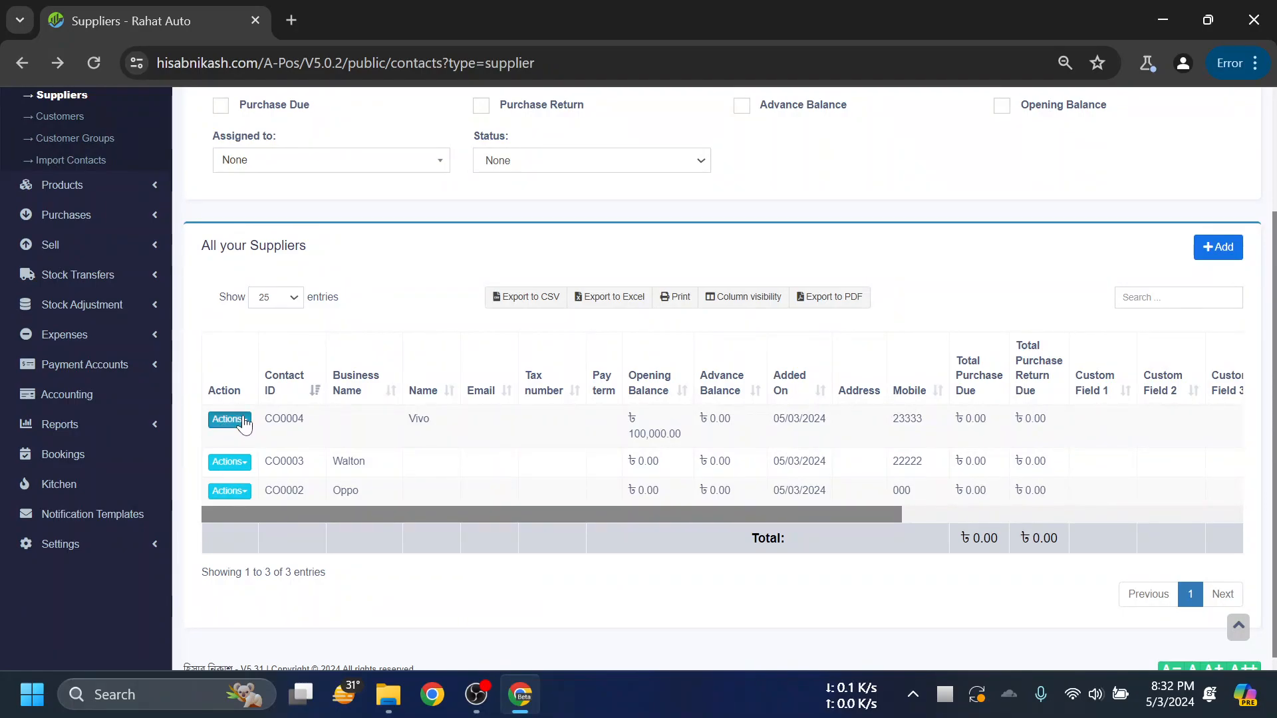
click(399, 309)
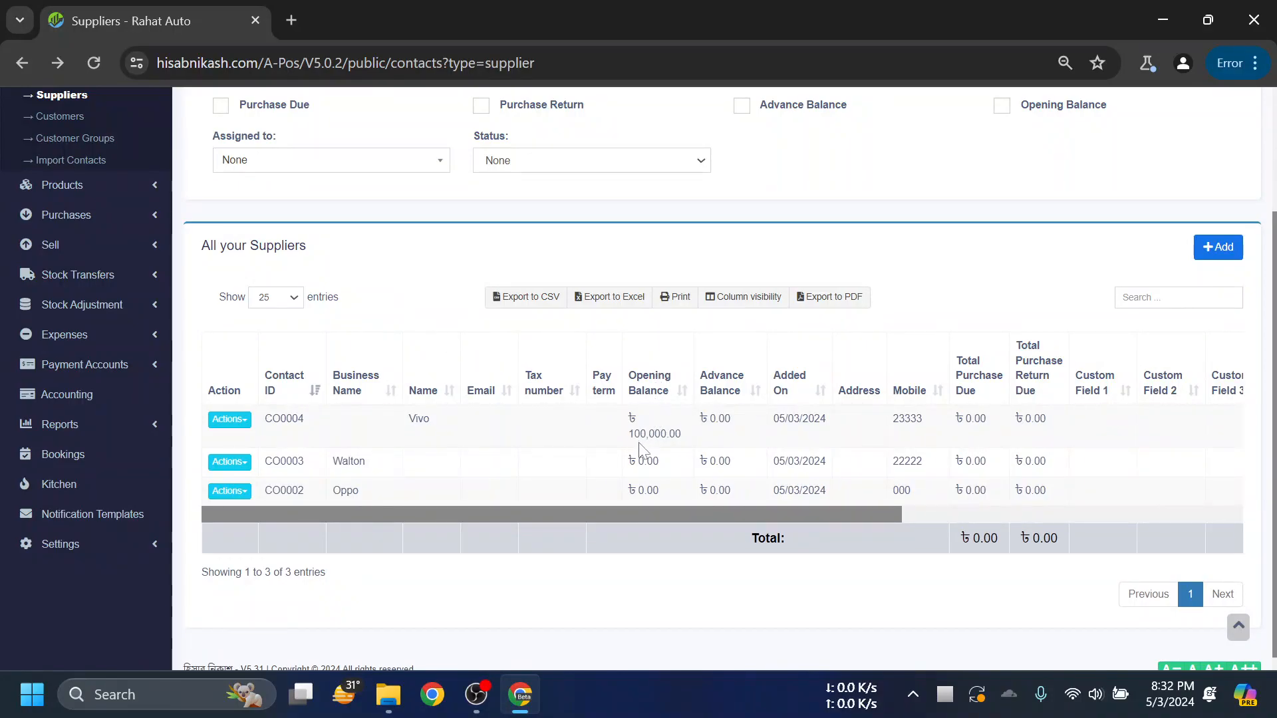
drag(513, 516, 459, 513)
- Open the customers list and review the Walk-In Customer entry
scroll(384, 408, up, 2)
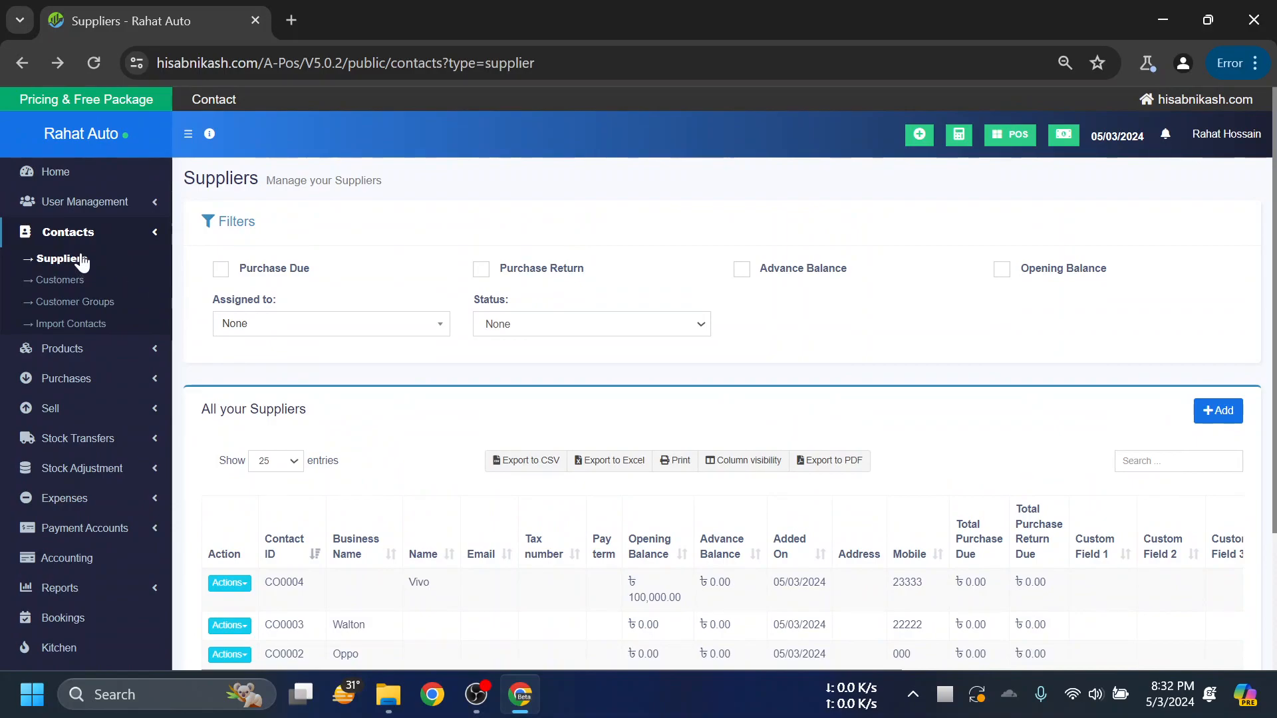
click(74, 291)
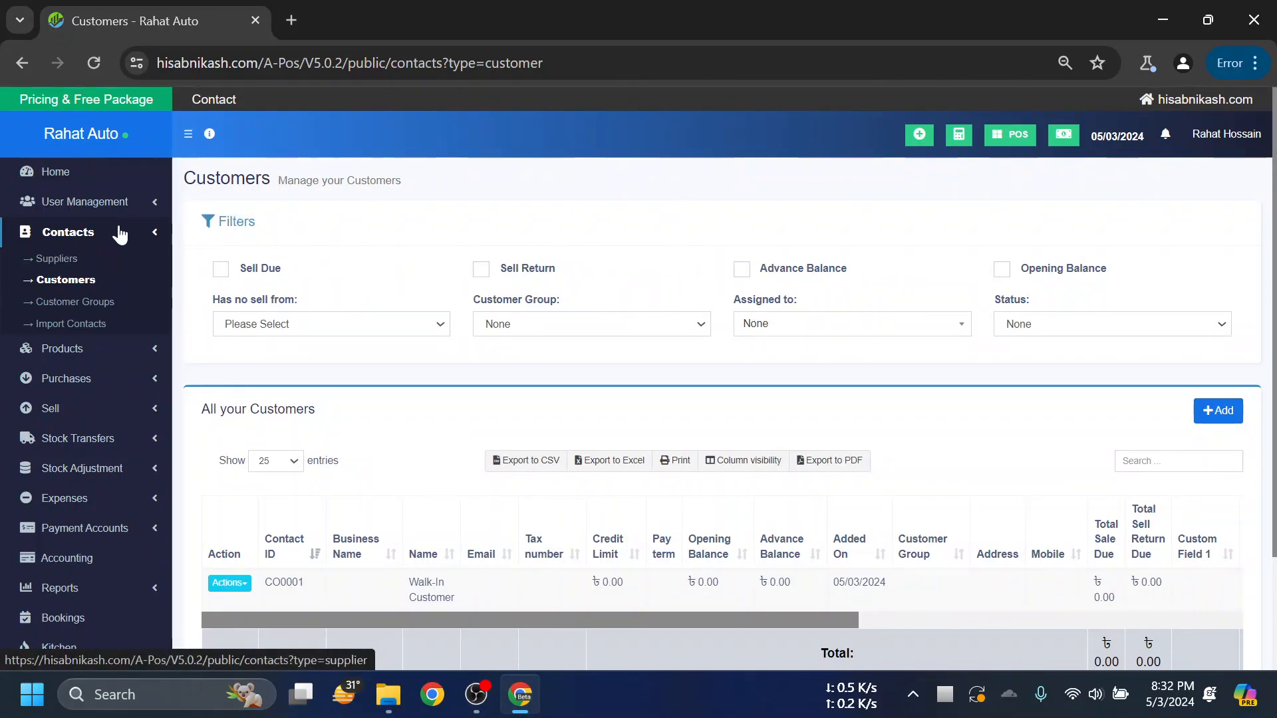
scroll(416, 386, down, 2)
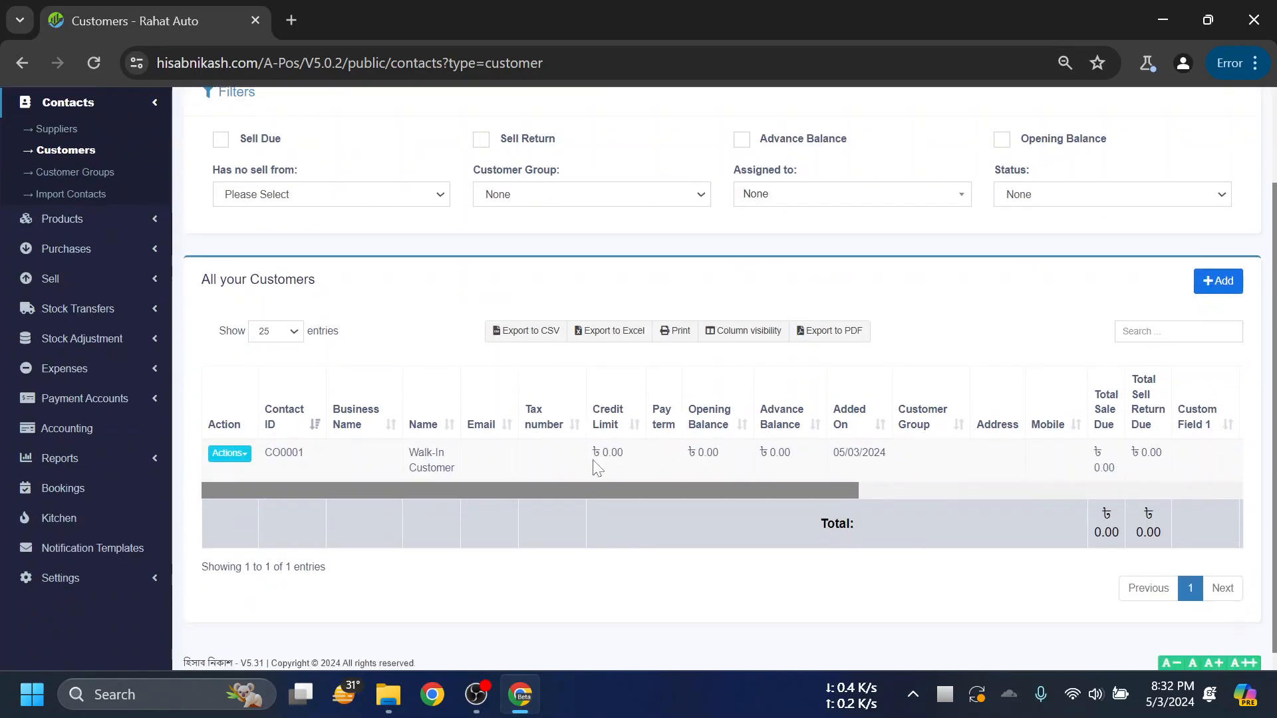
drag(620, 478, 481, 465)
- Filter the customers list by Sell Return
scroll(572, 319, up, 2)
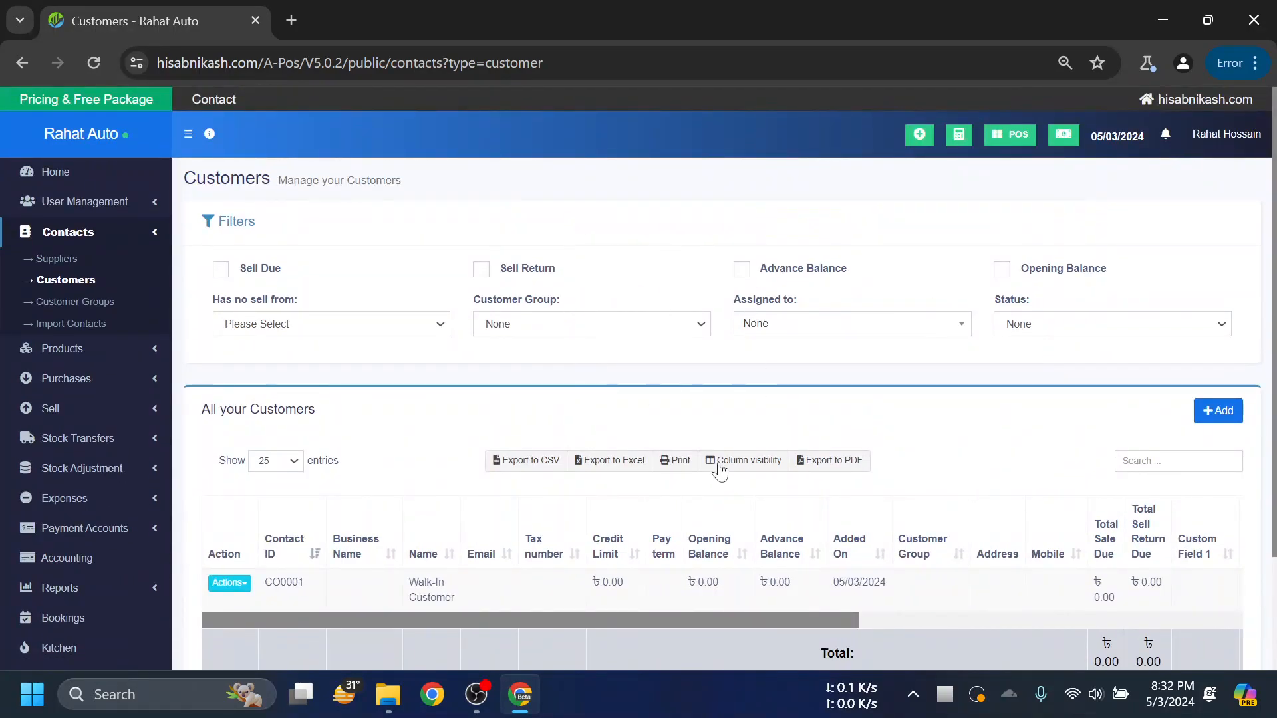
mouse_move(612, 625)
mouse_down()
mouse_move(716, 627)
mouse_move(599, 625)
mouse_up()
scroll(535, 492, down, 2)
scroll(552, 406, up, 2)
click(522, 269)
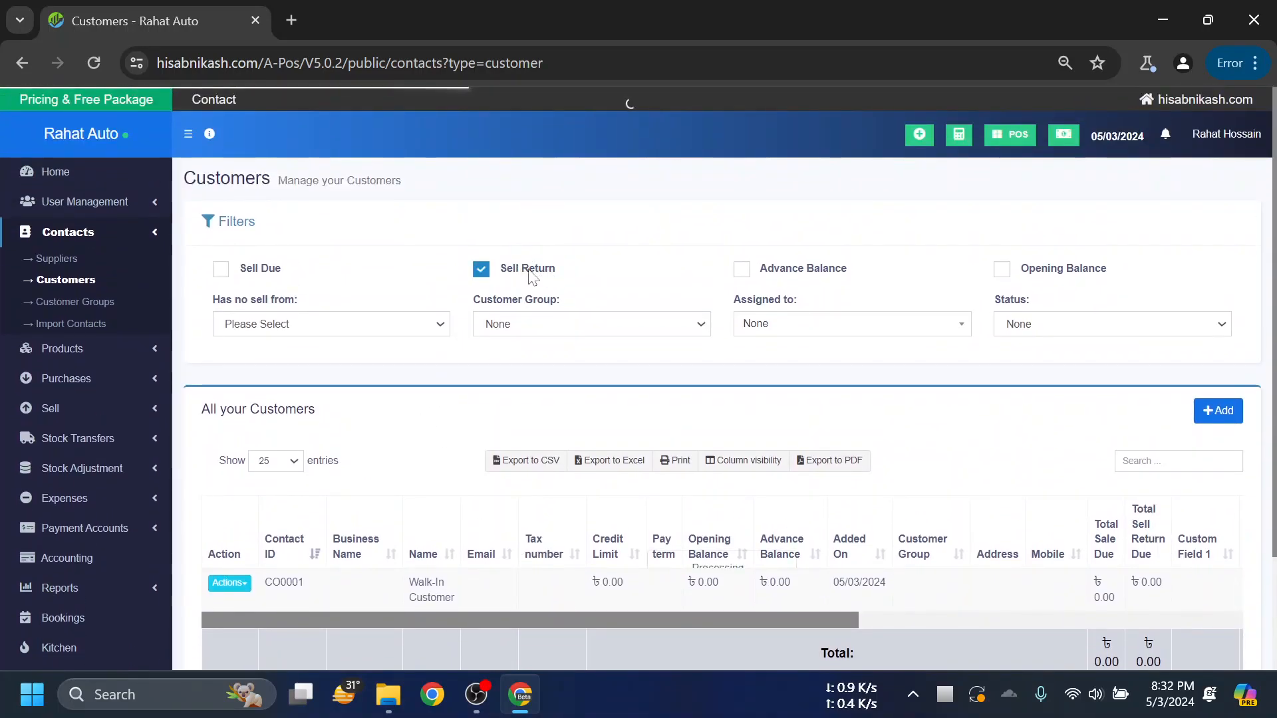
- Clear the Sell Return filter, try the Advance Balance, Opening Balance and Sell Due filters one at a time, and clear each
click(522, 270)
click(822, 273)
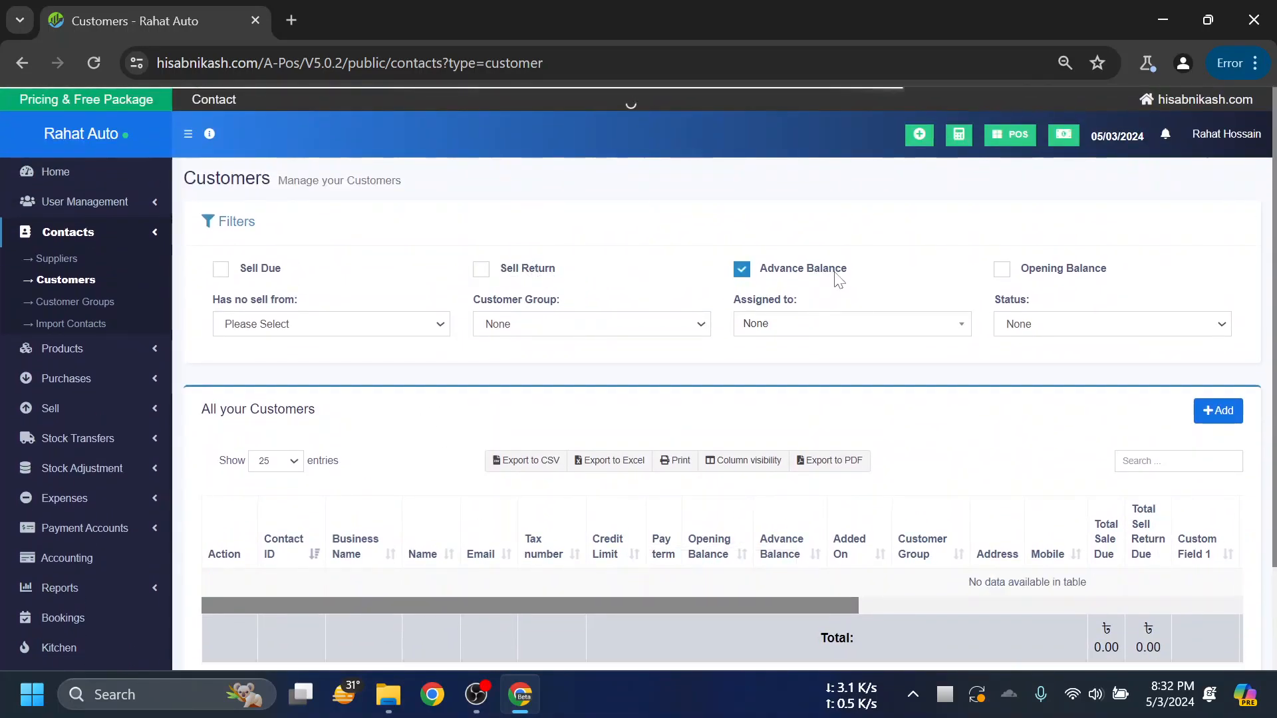
click(834, 276)
click(1058, 278)
click(1058, 278)
click(254, 273)
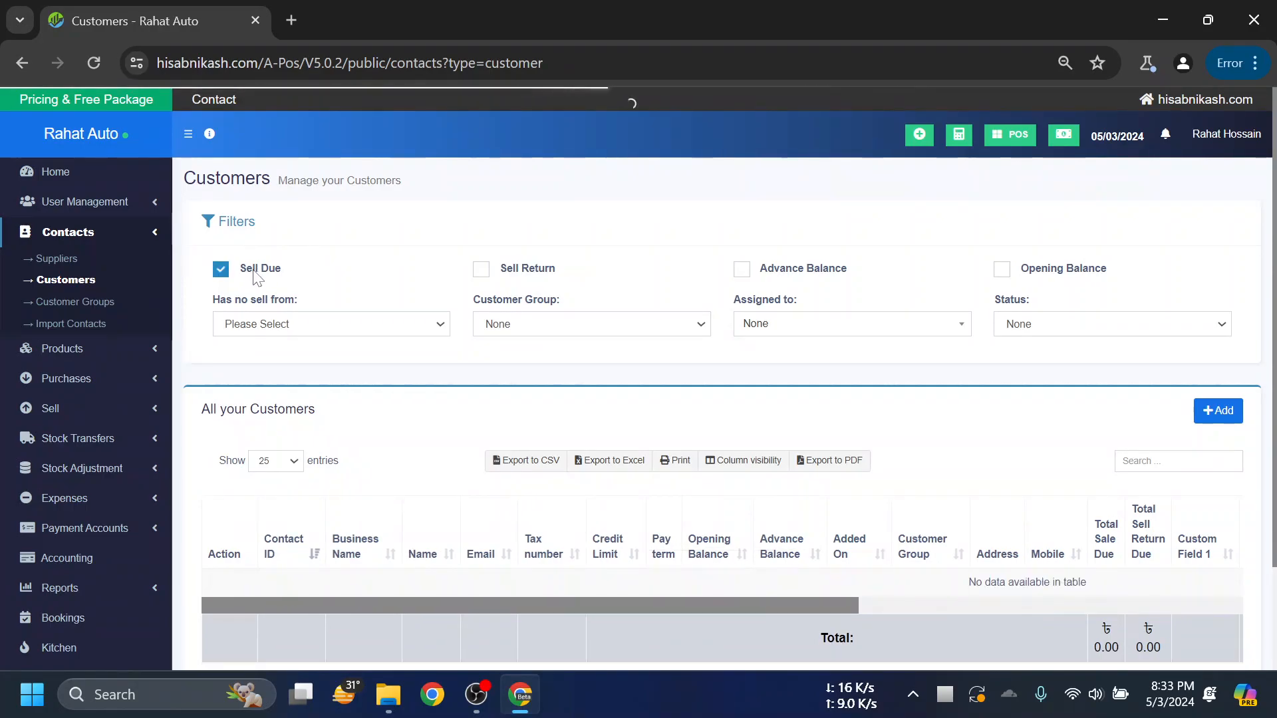
click(258, 272)
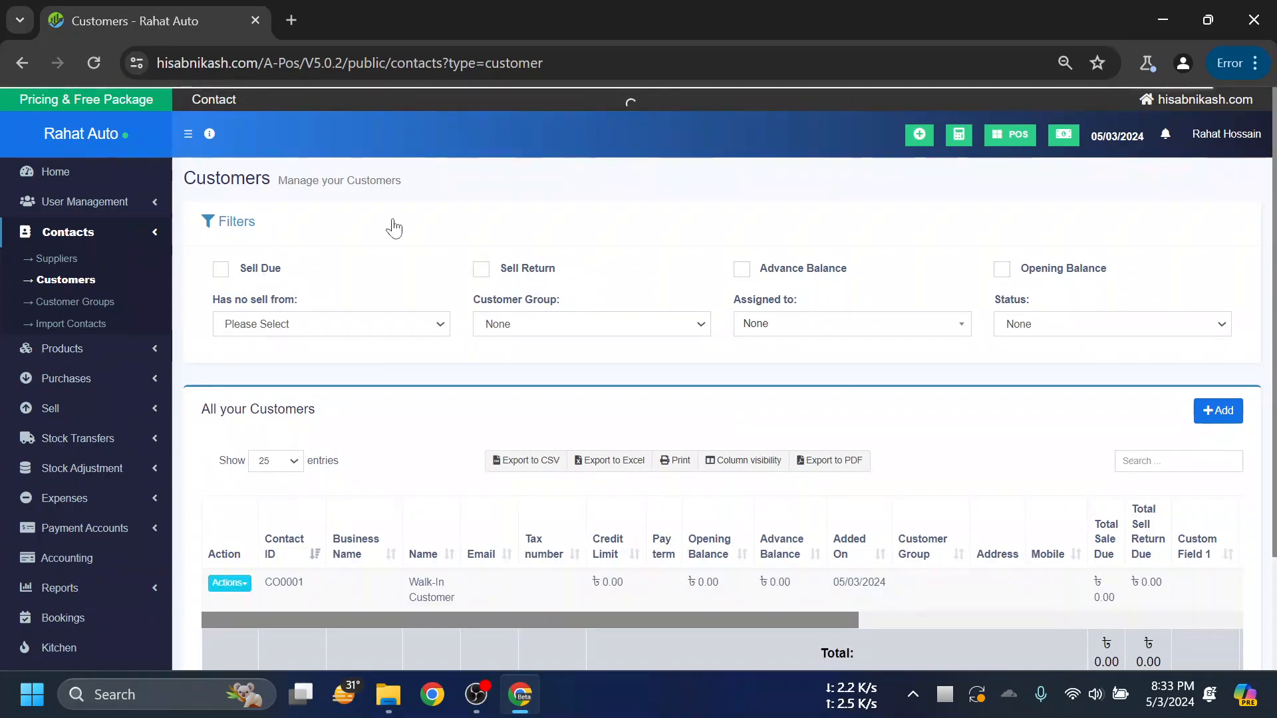
- Examine the Walk-In Customer entry in the customers table
scroll(458, 256, down, 1)
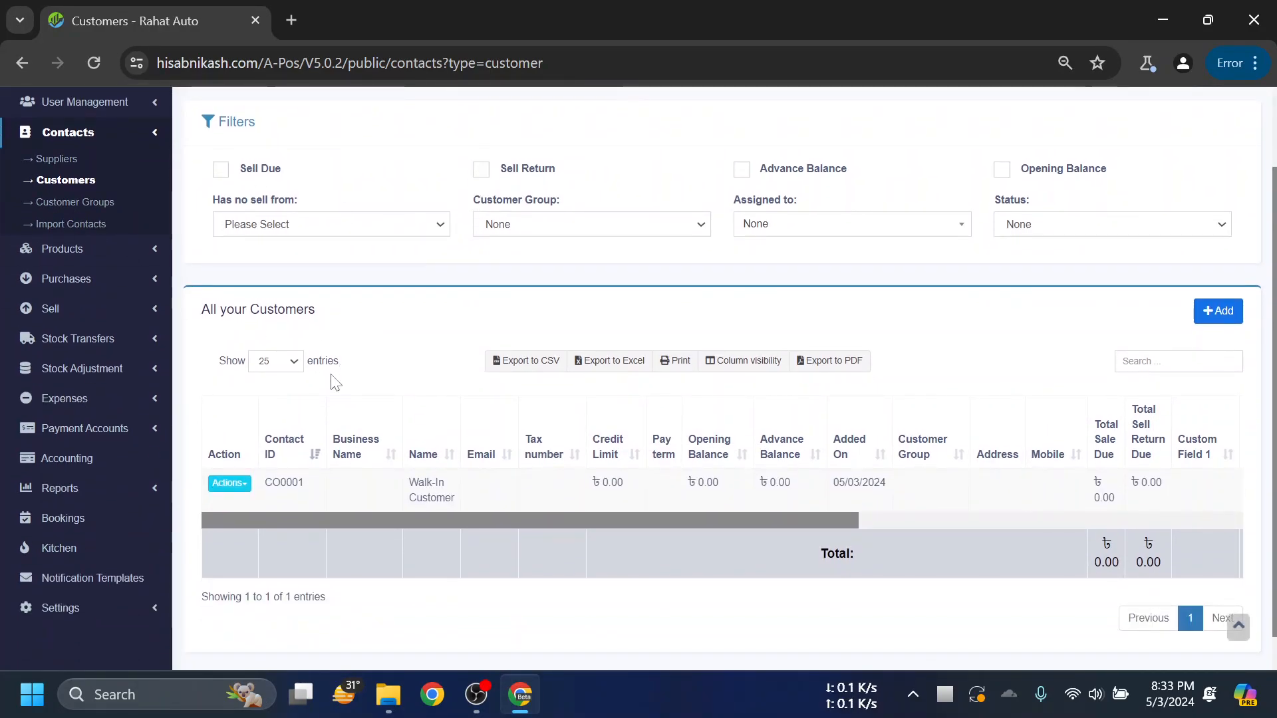
drag(459, 497, 408, 479)
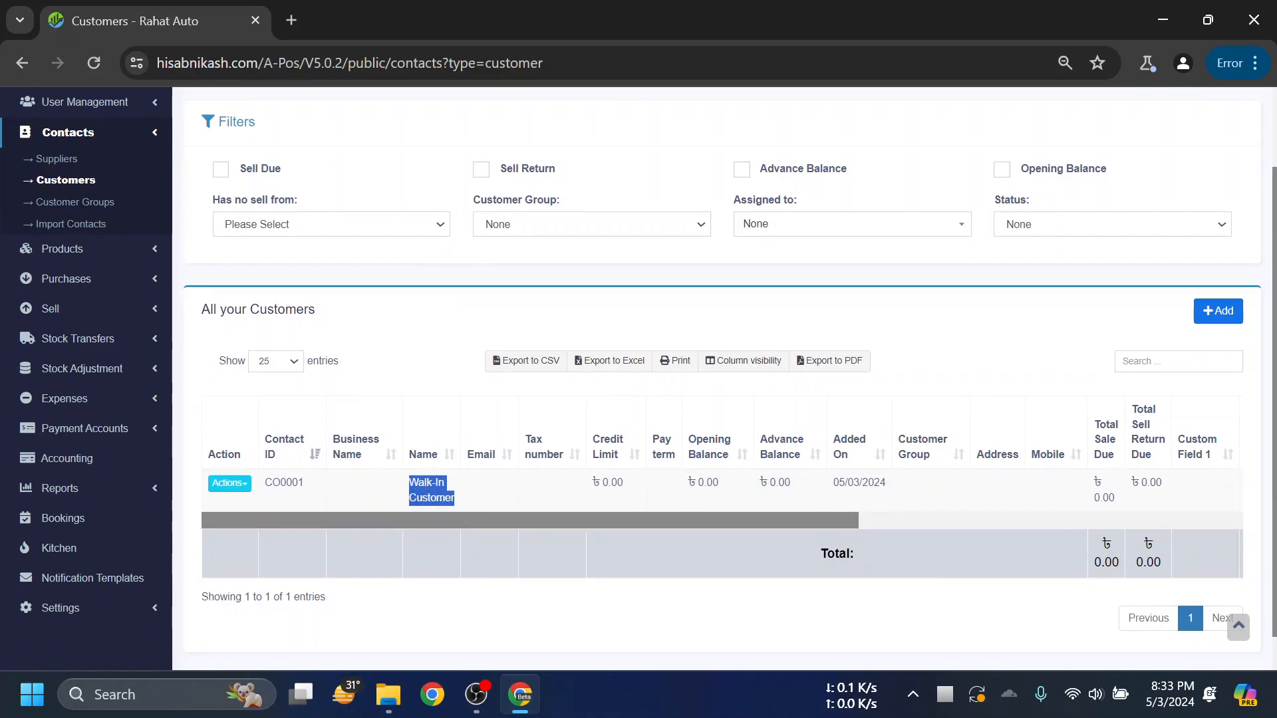
click(464, 493)
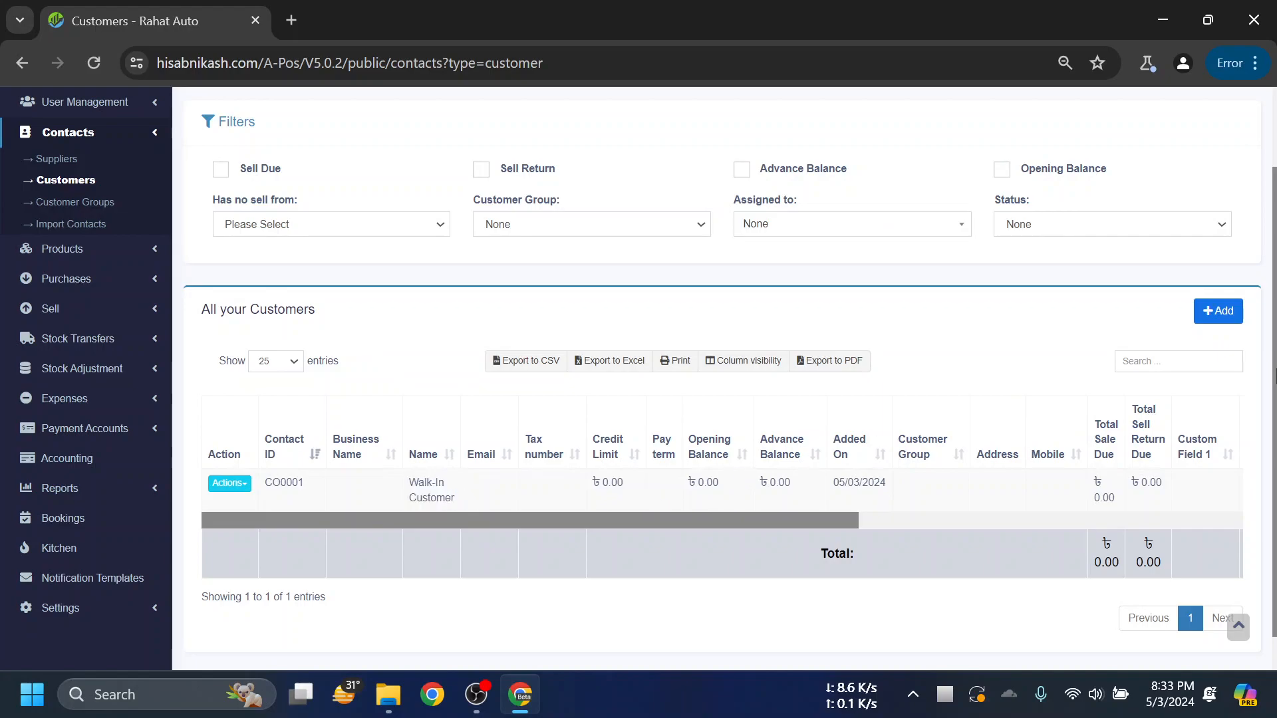
- Start a new contact of type Customers as an Individual and fill in the customer's first name and mobile number
click(1225, 309)
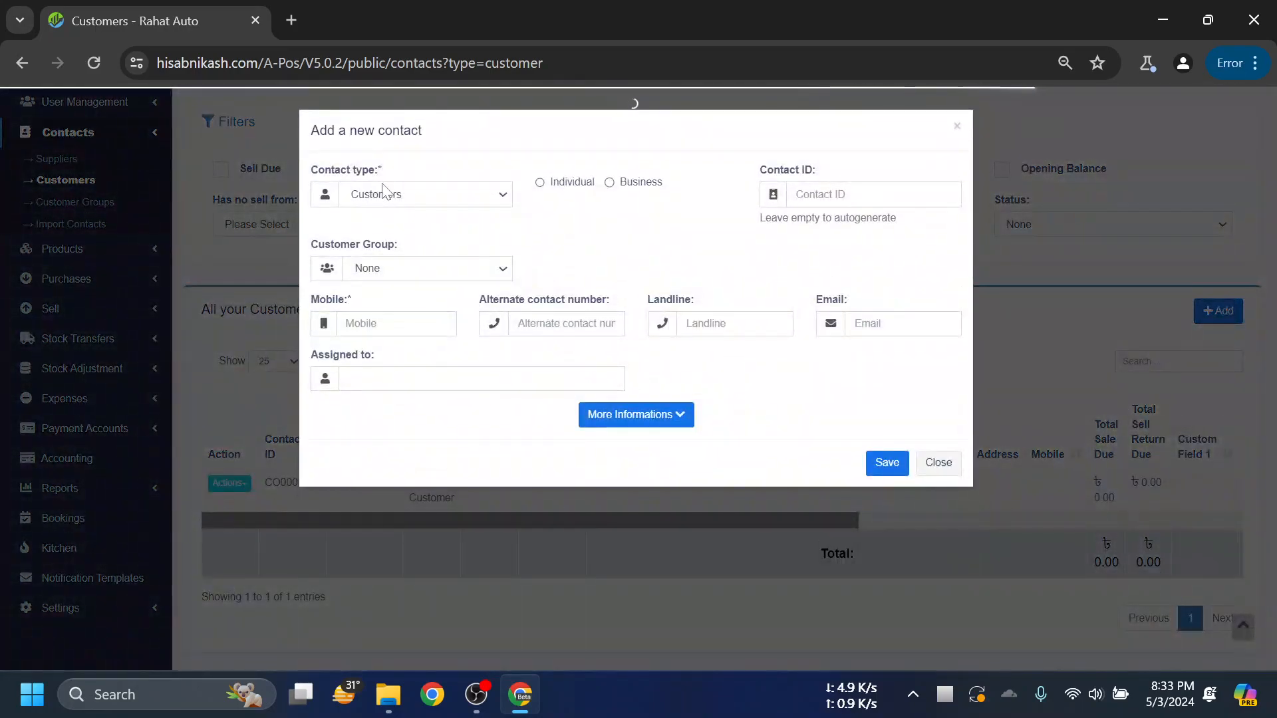
click(539, 181)
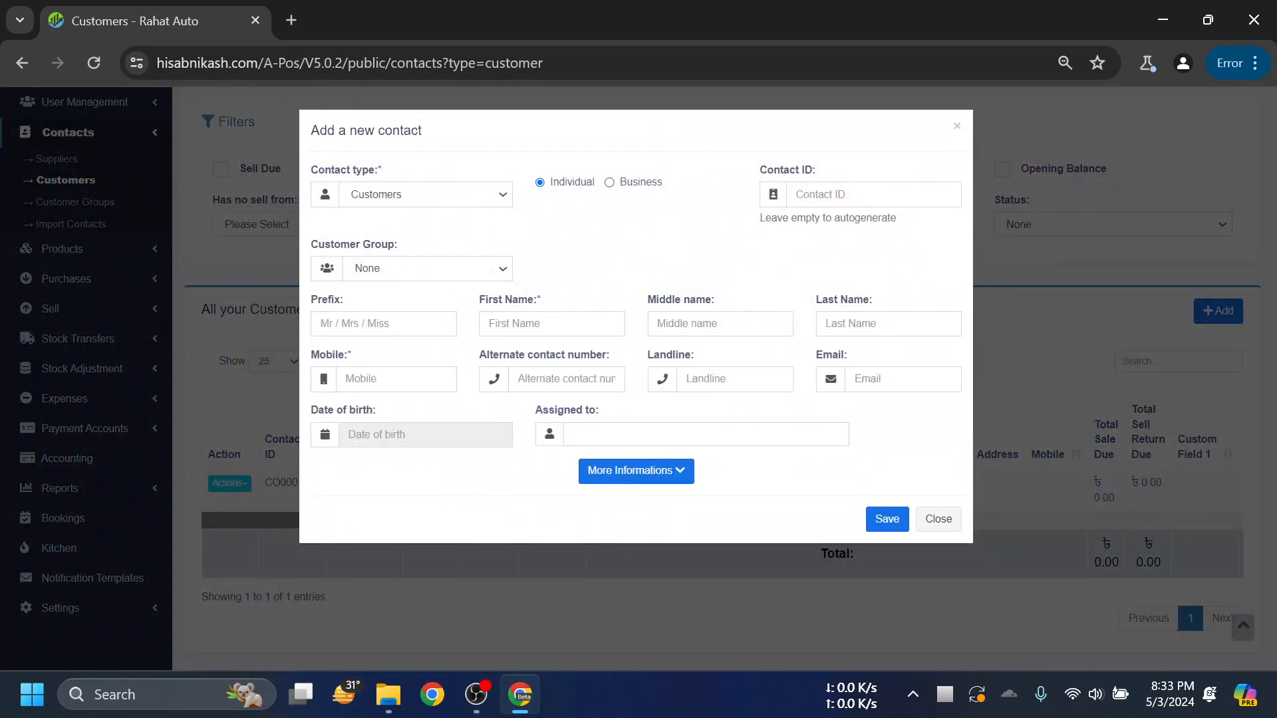
click(559, 324)
click(572, 364)
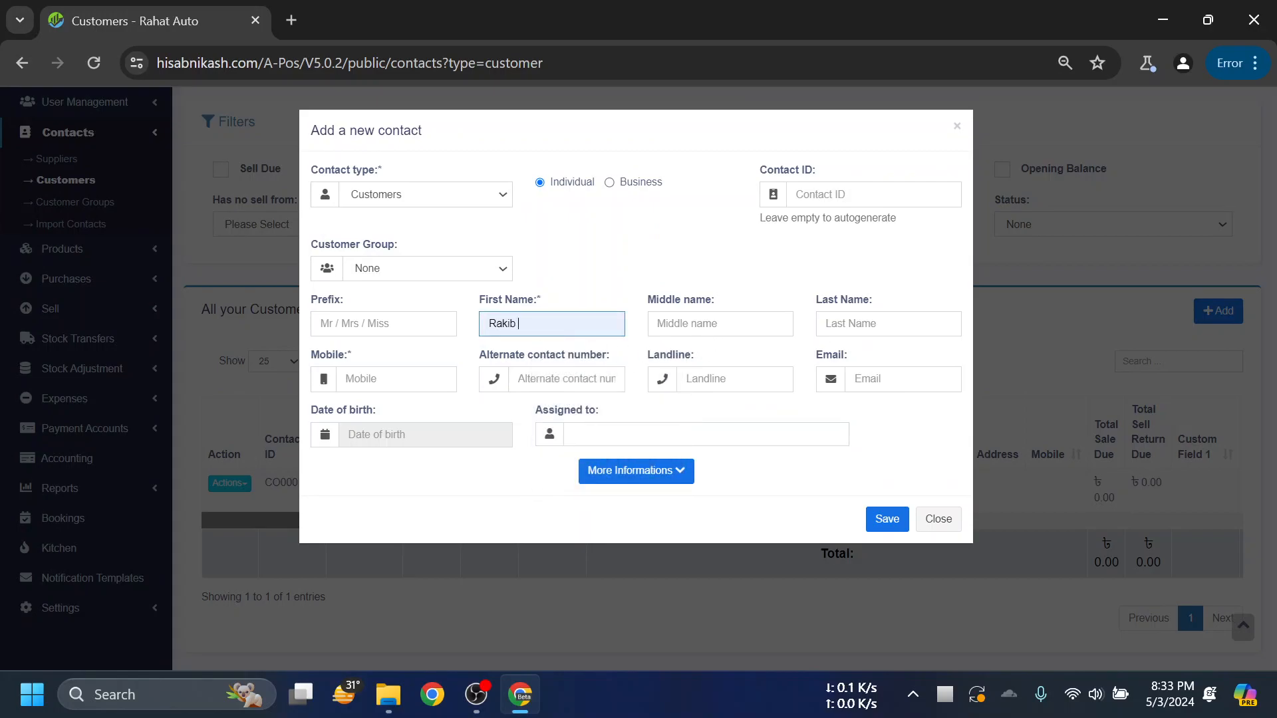
click(396, 379)
text(6666)
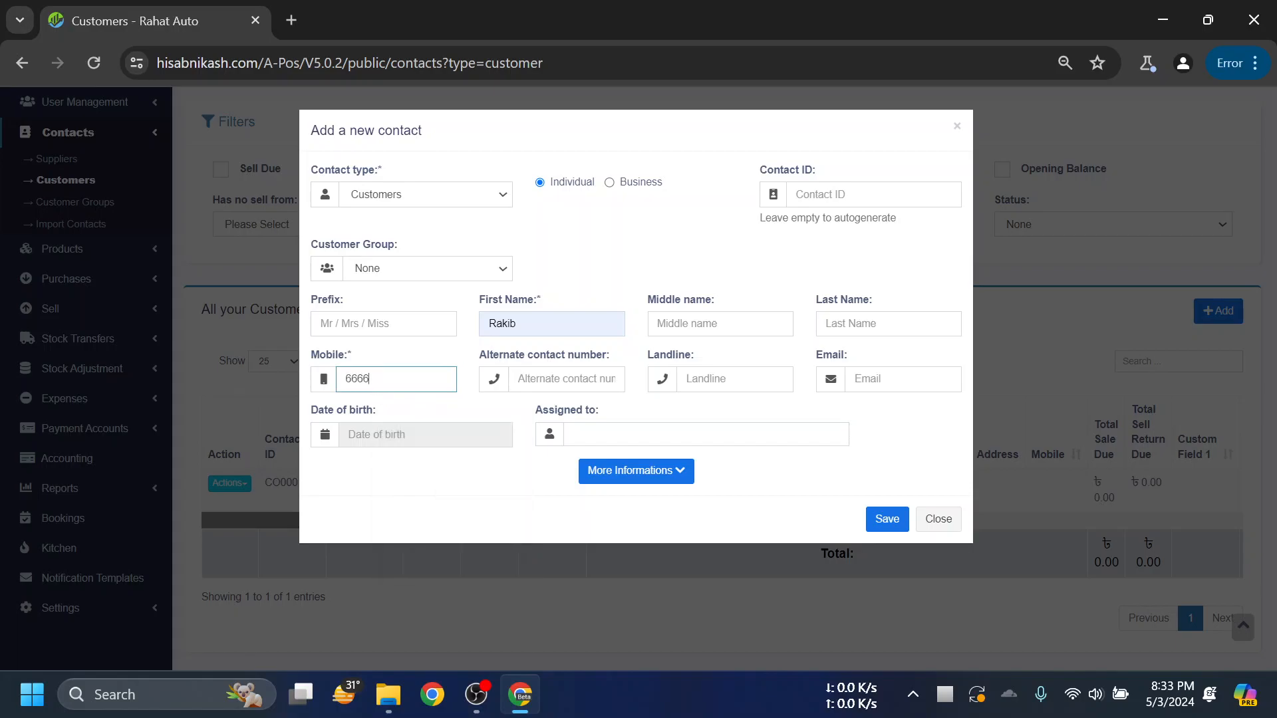
- Review the new customer's additional details, including the Opening Balance field, and save the contact
click(653, 470)
scroll(825, 399, down, 3)
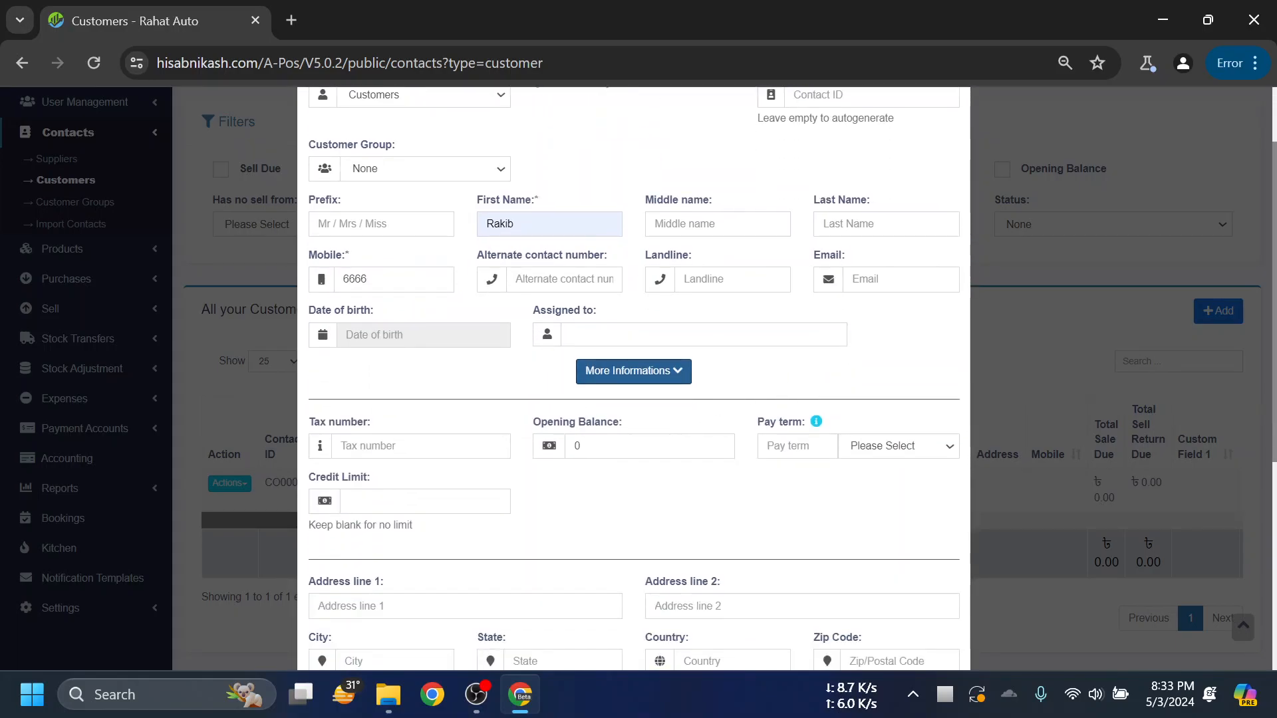
drag(589, 447, 553, 447)
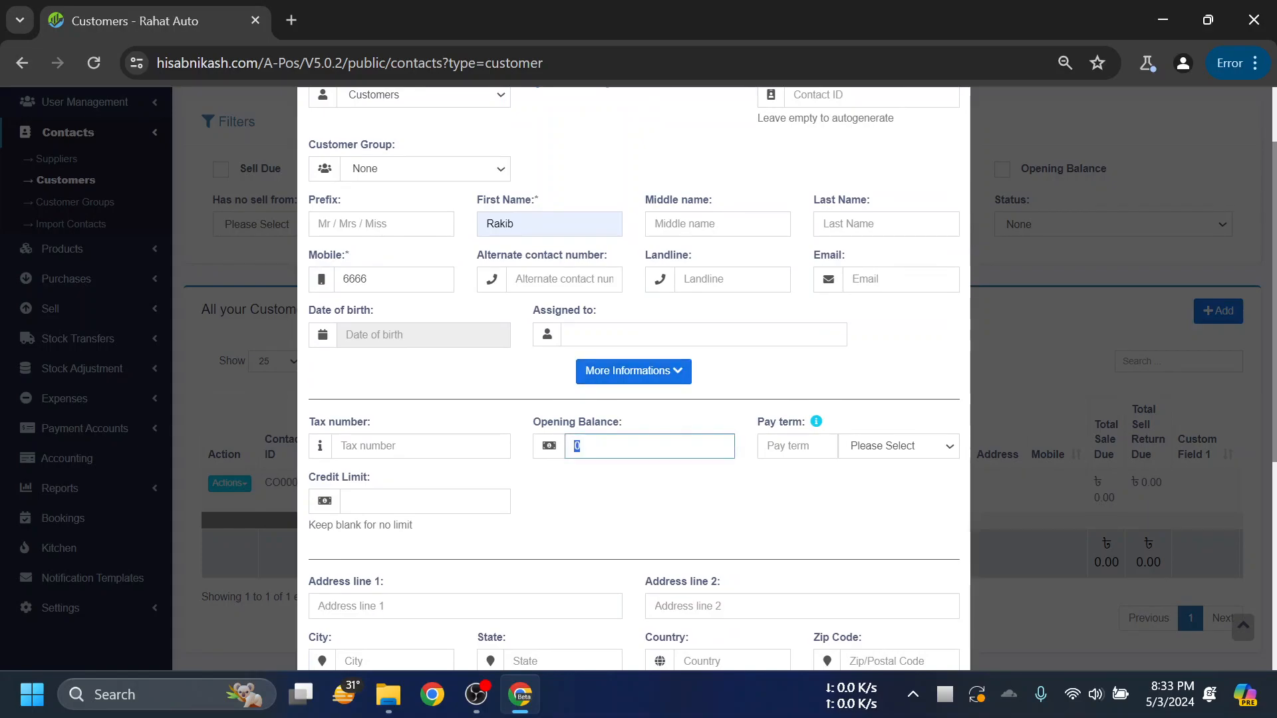
drag(627, 422, 527, 423)
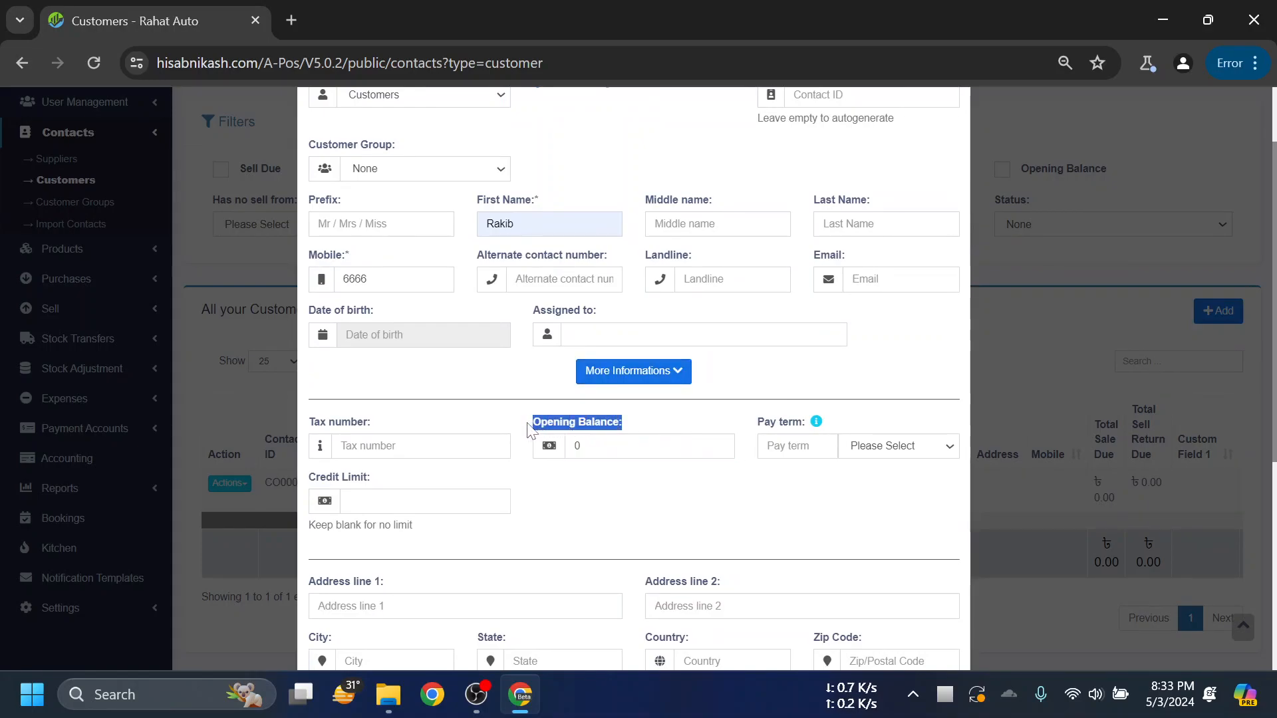
click(682, 430)
drag(596, 446, 568, 446)
click(640, 432)
scroll(639, 434, up, 1)
scroll(635, 452, down, 1)
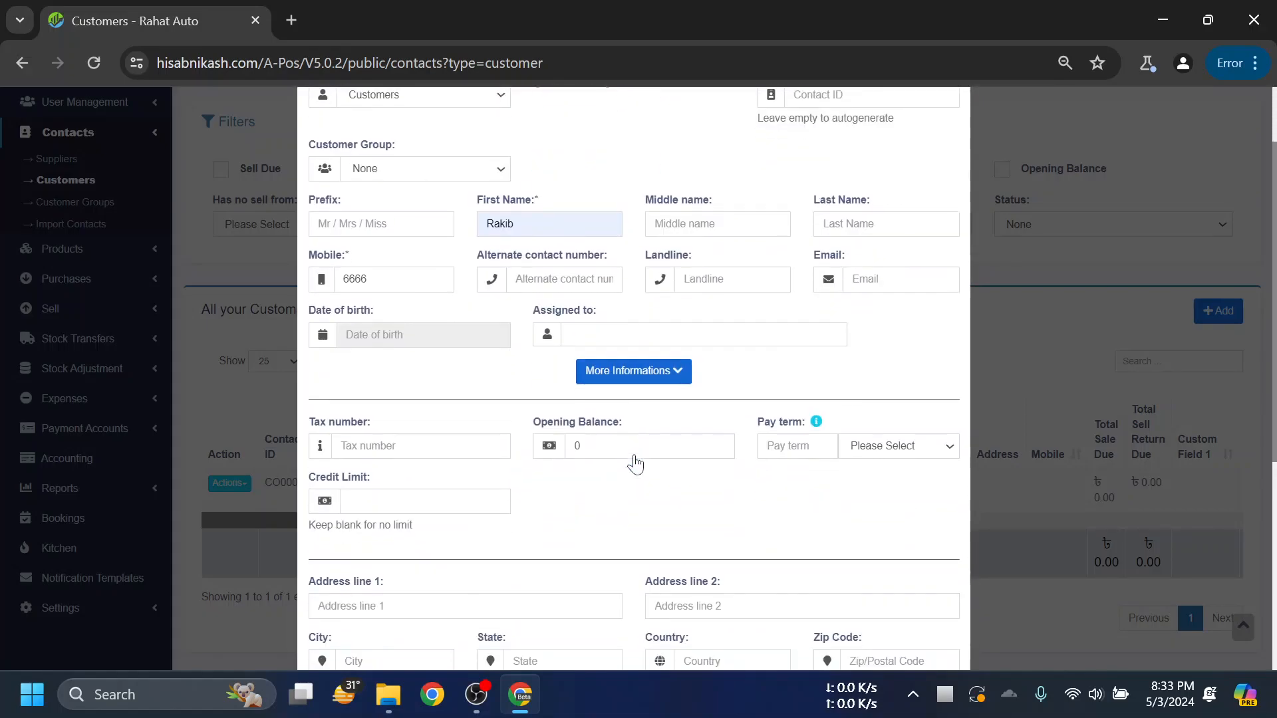
click(637, 446)
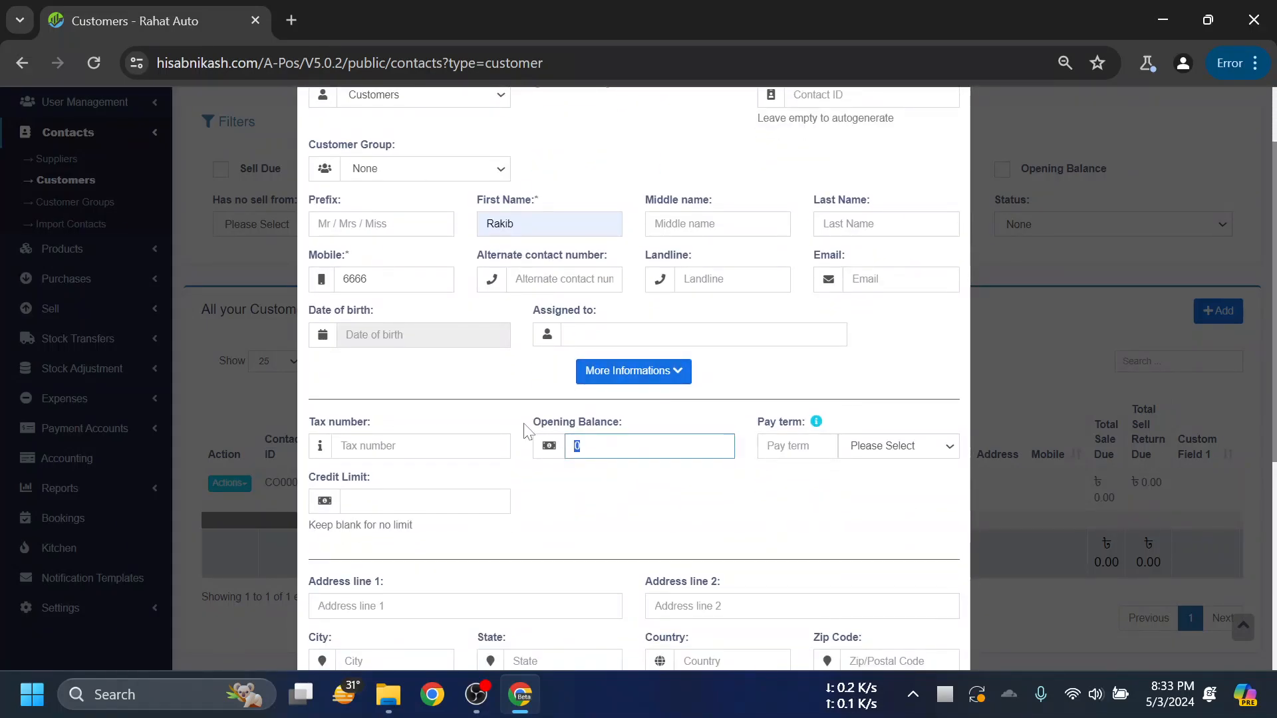
drag(624, 426, 521, 423)
click(616, 446)
scroll(775, 485, down, 5)
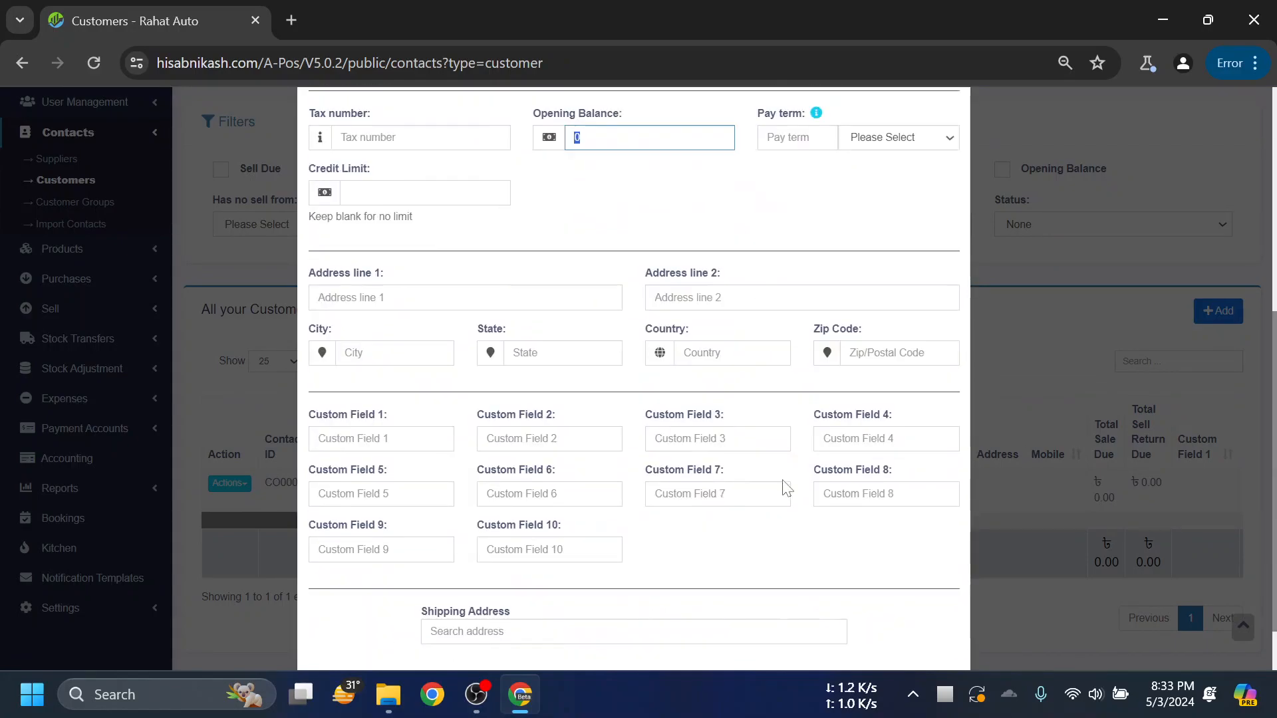
click(877, 632)
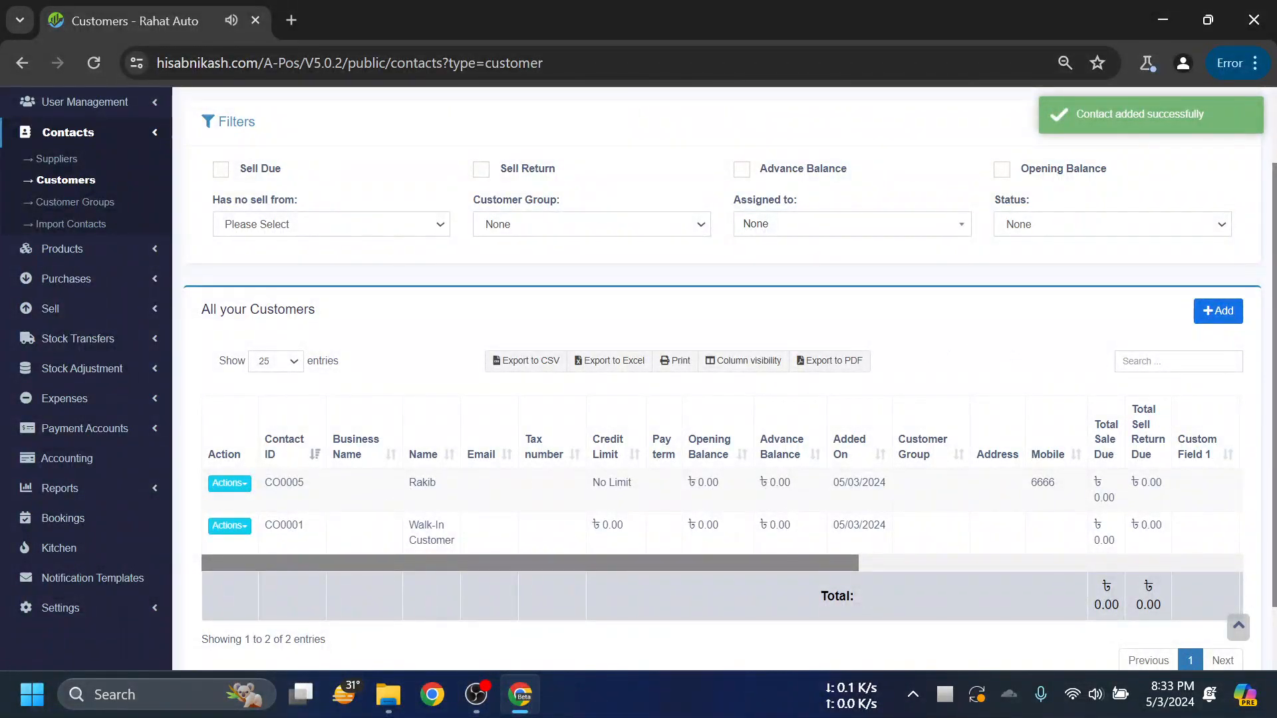
- Open the POS sale screen in a separate browser tab and switch to it
scroll(411, 495, up, 3)
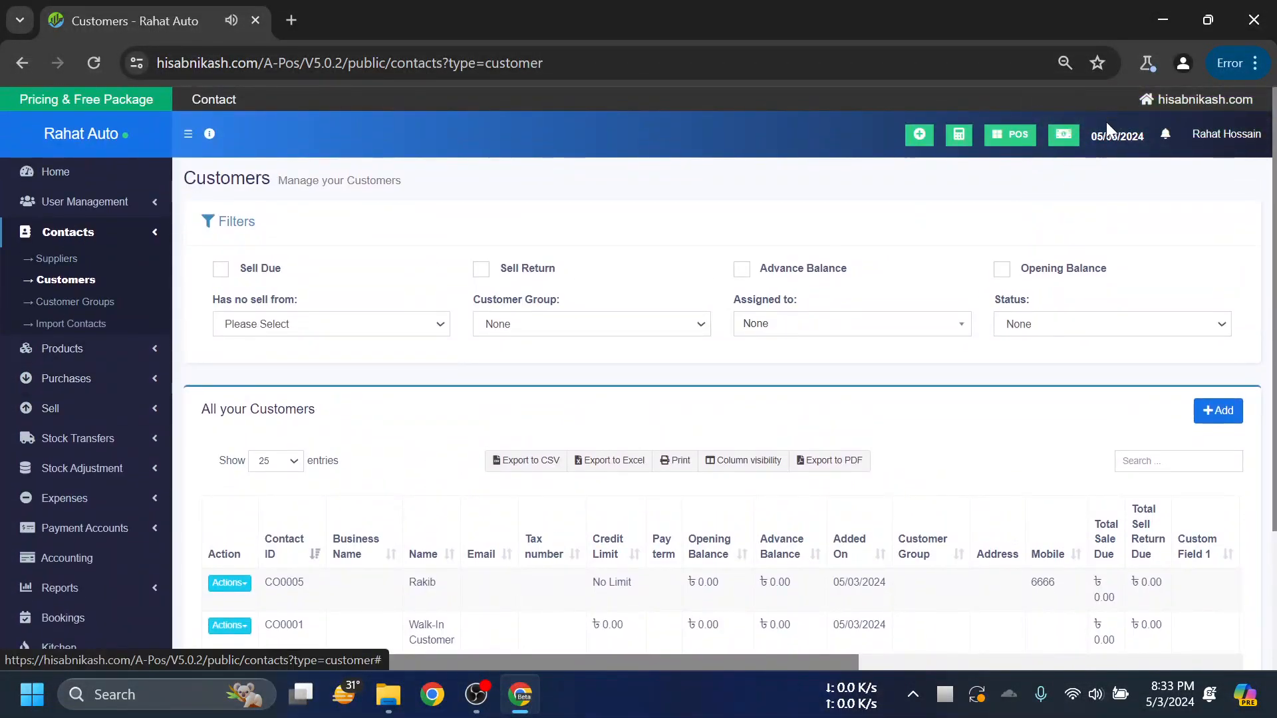
right_click(1008, 132)
click(110, 19)
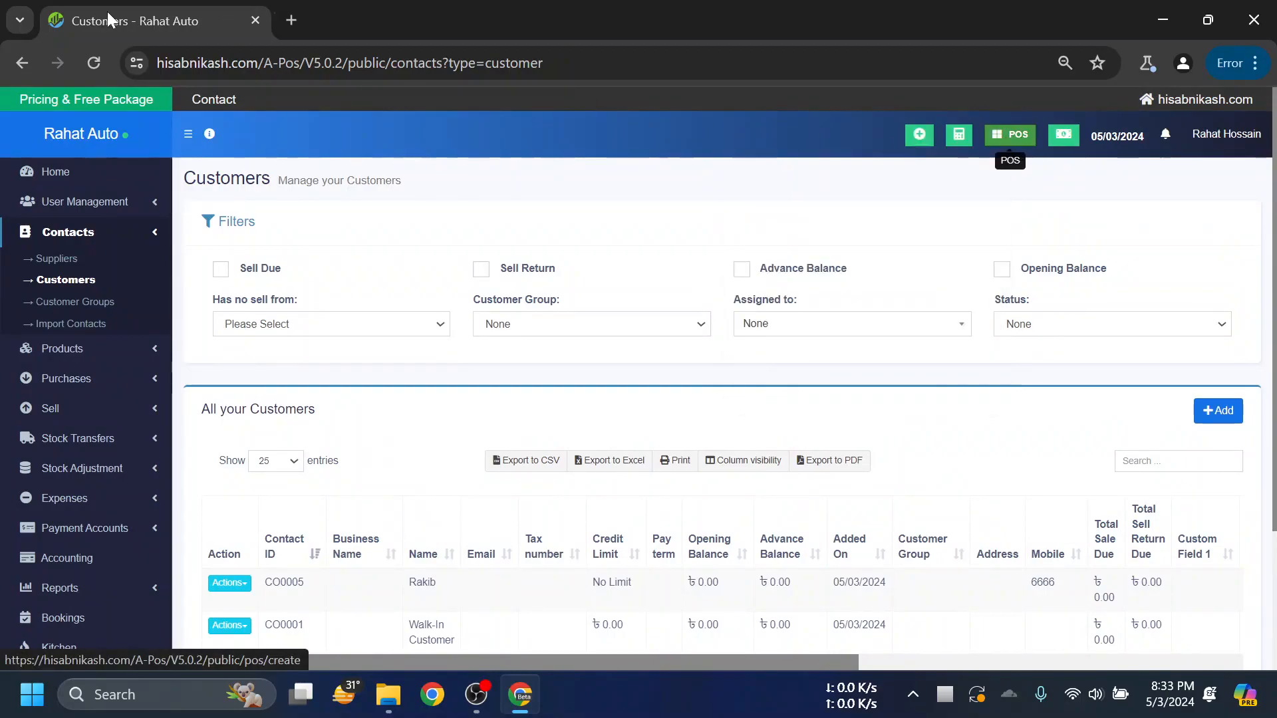
click(389, 17)
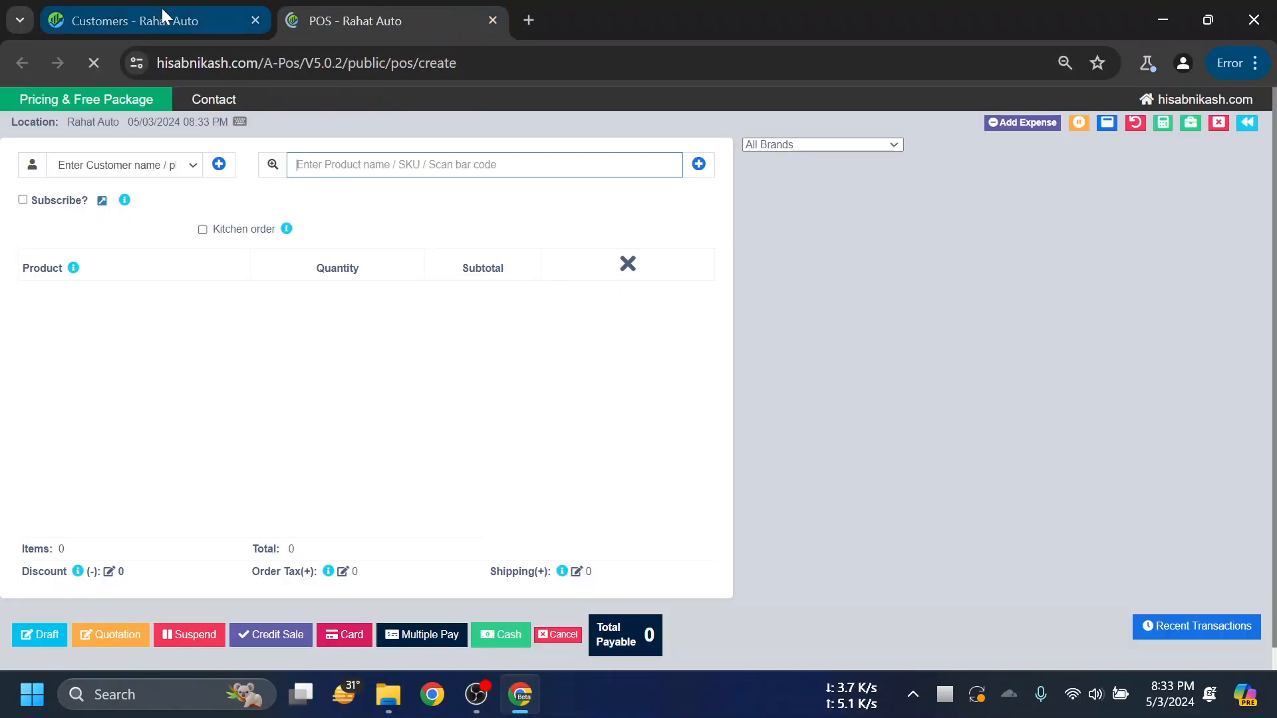
- Search for the newly added customer by name and assign them to the sale in place of Walk-In Customer
click(189, 173)
click(353, 174)
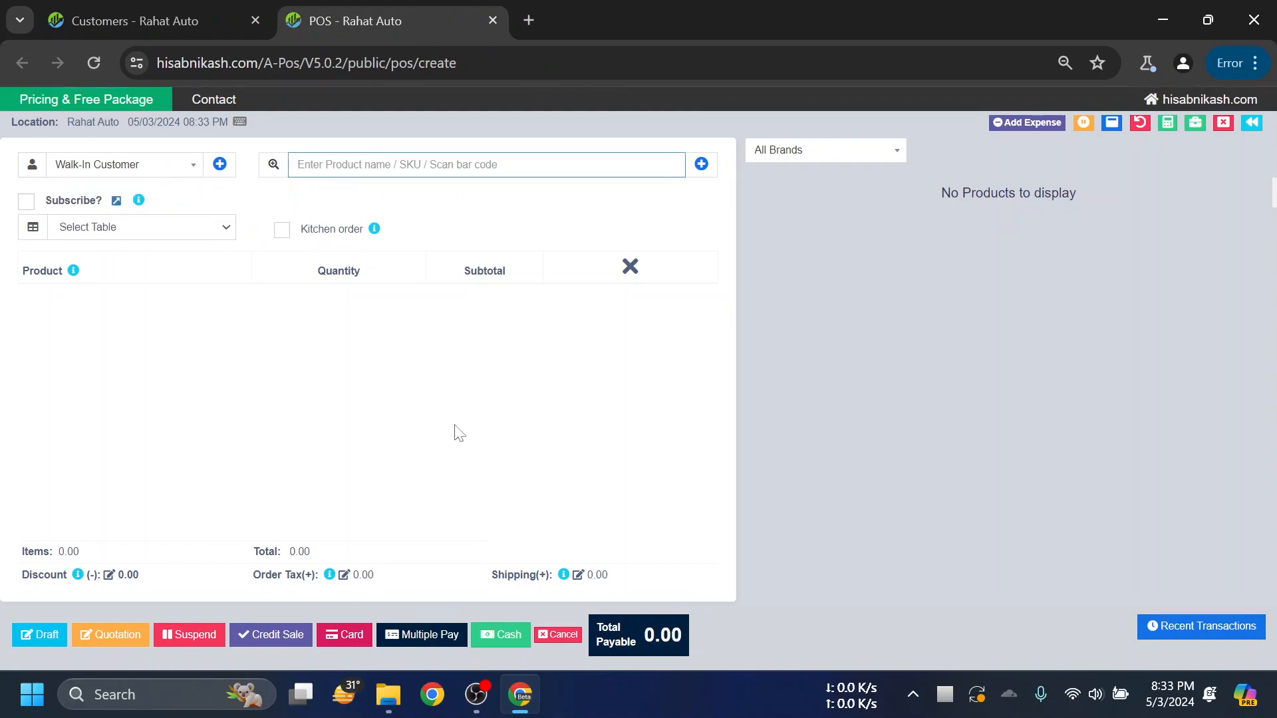
click(174, 173)
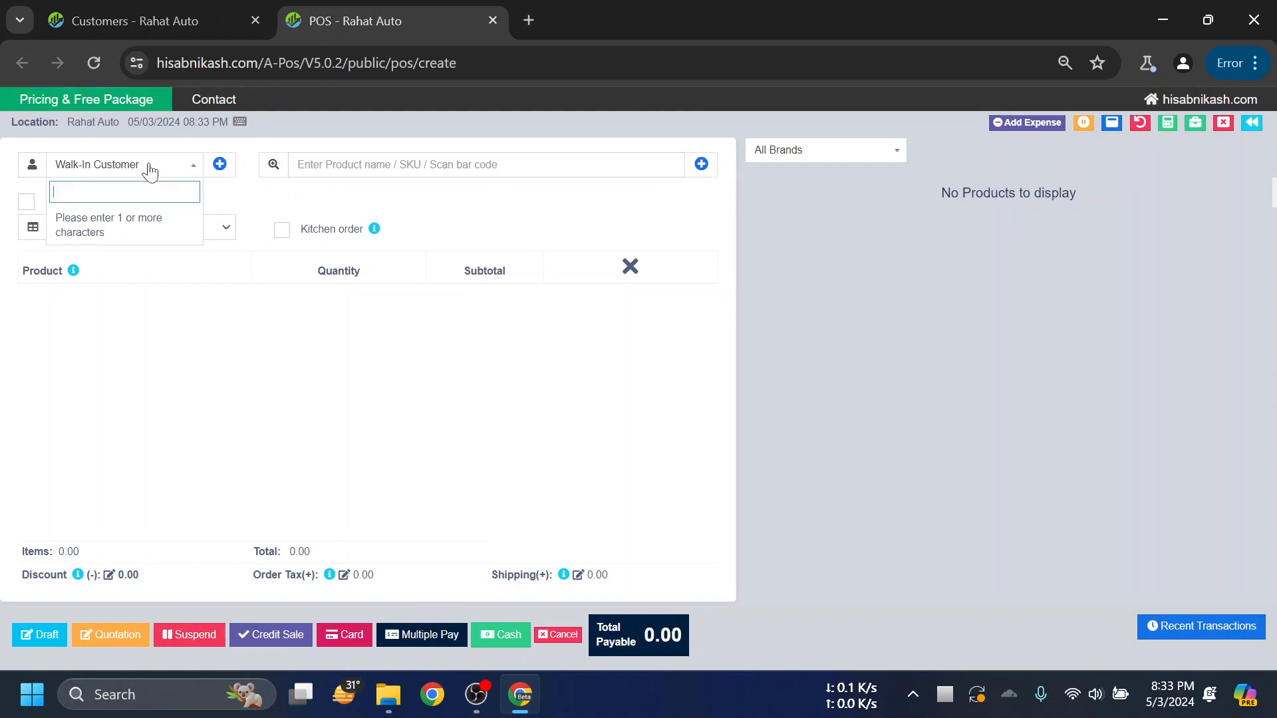
text(ra)
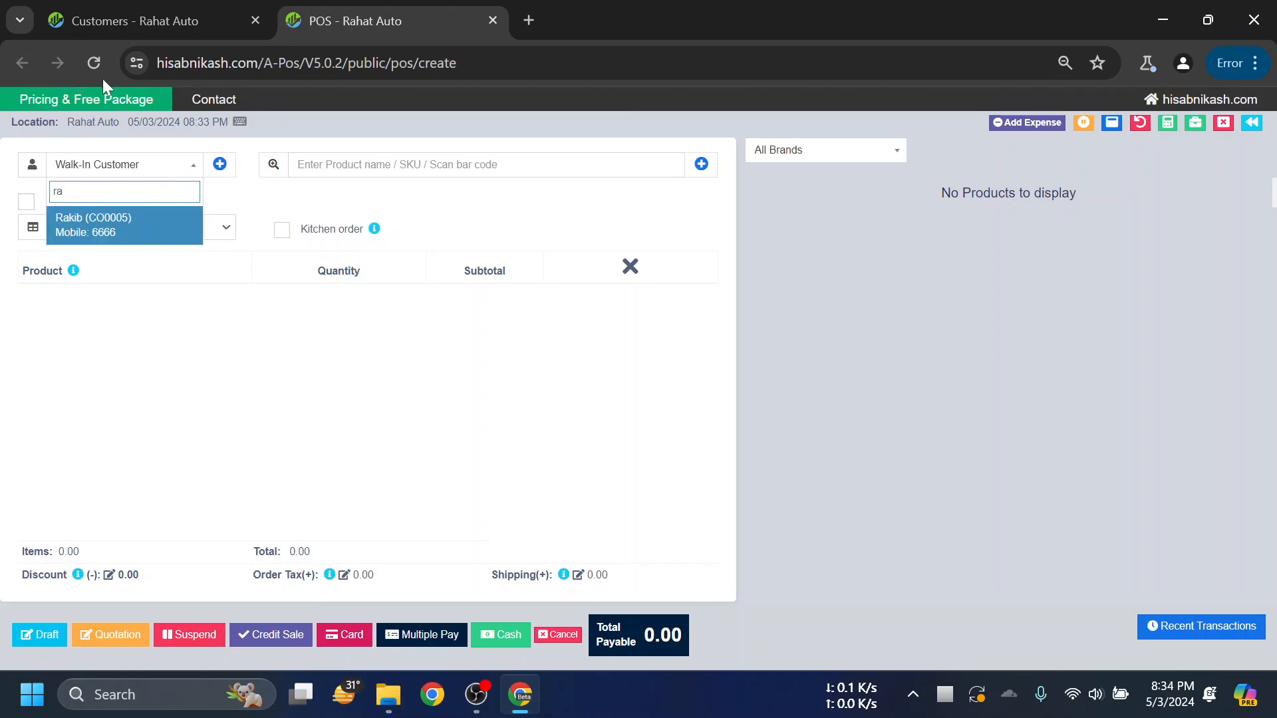
click(148, 227)
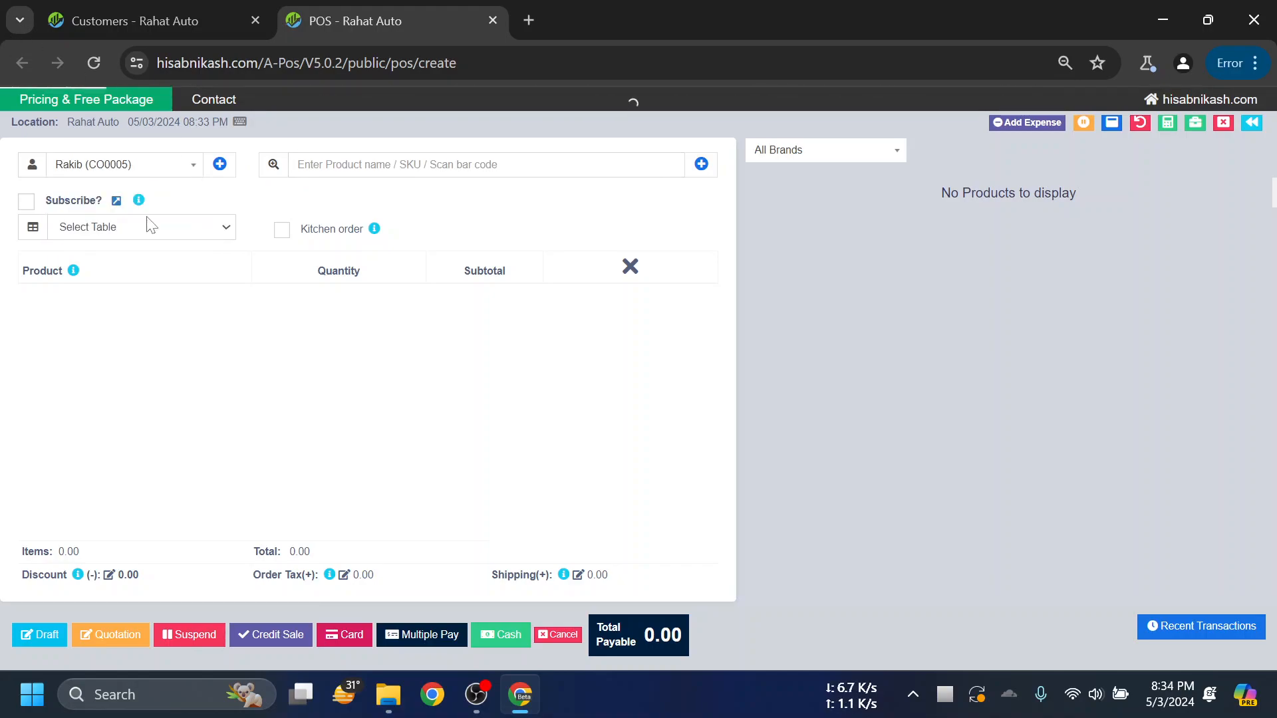
click(171, 165)
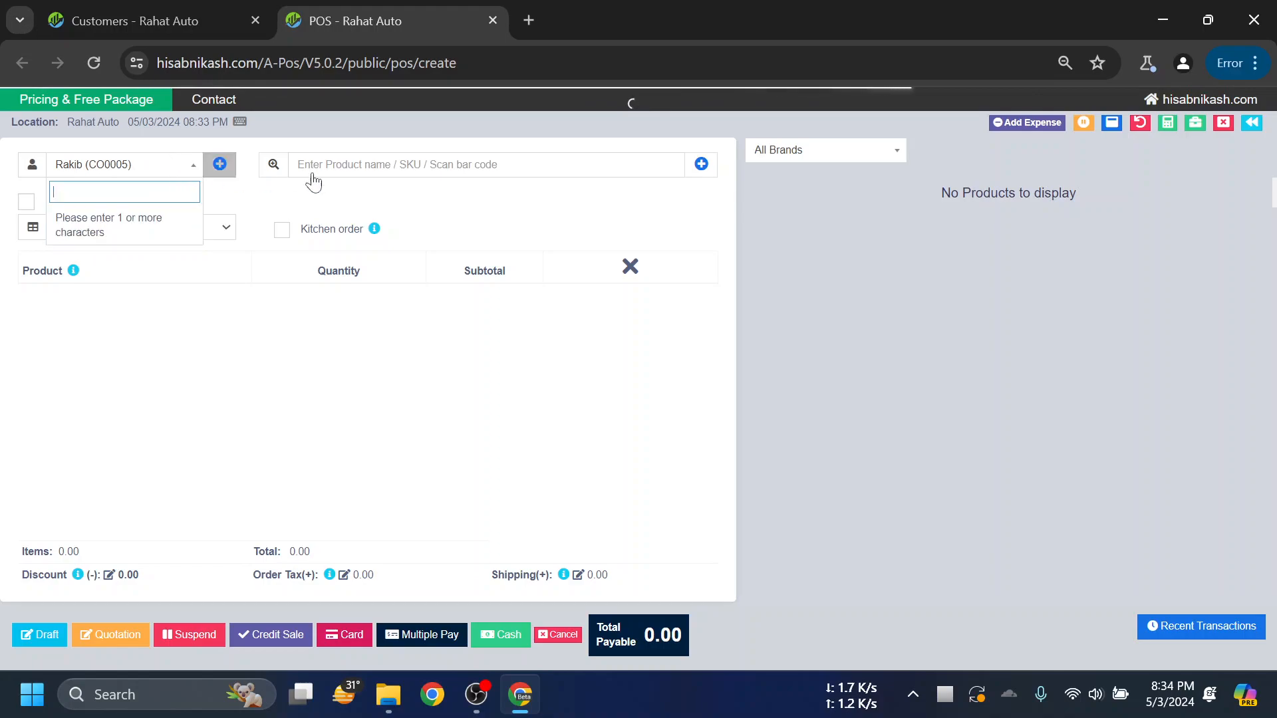
click(139, 389)
click(375, 175)
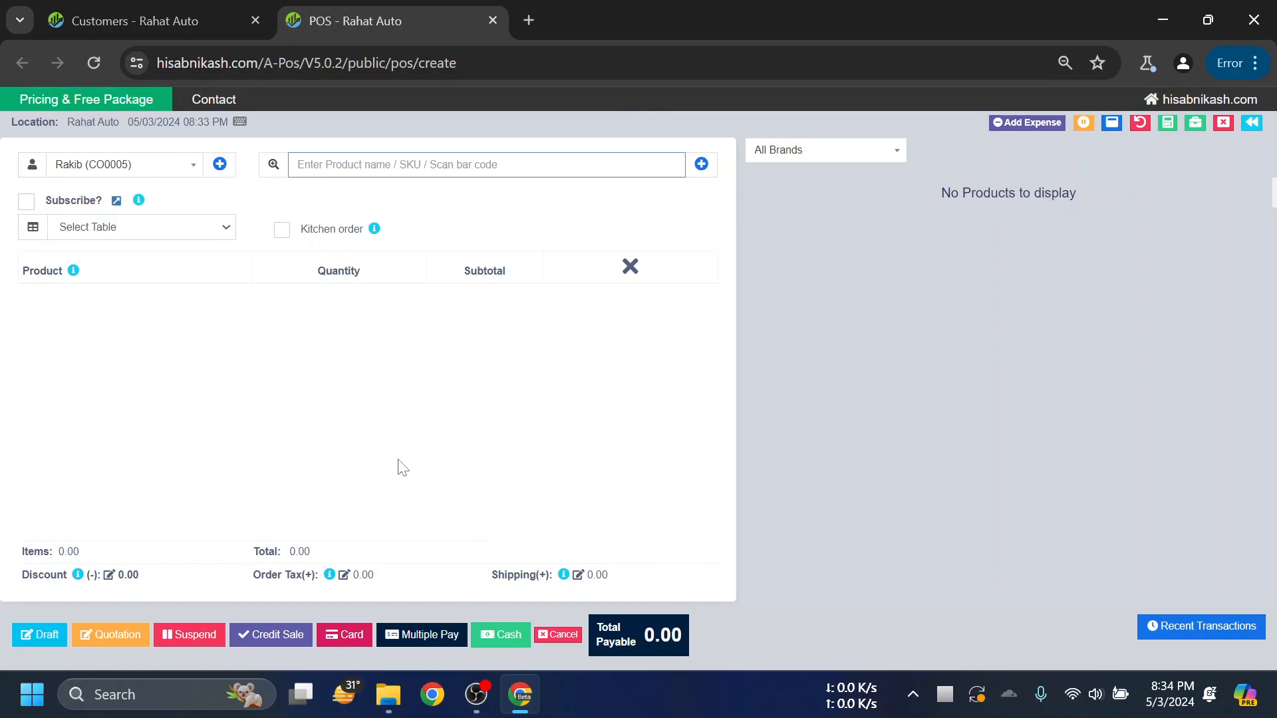
click(175, 9)
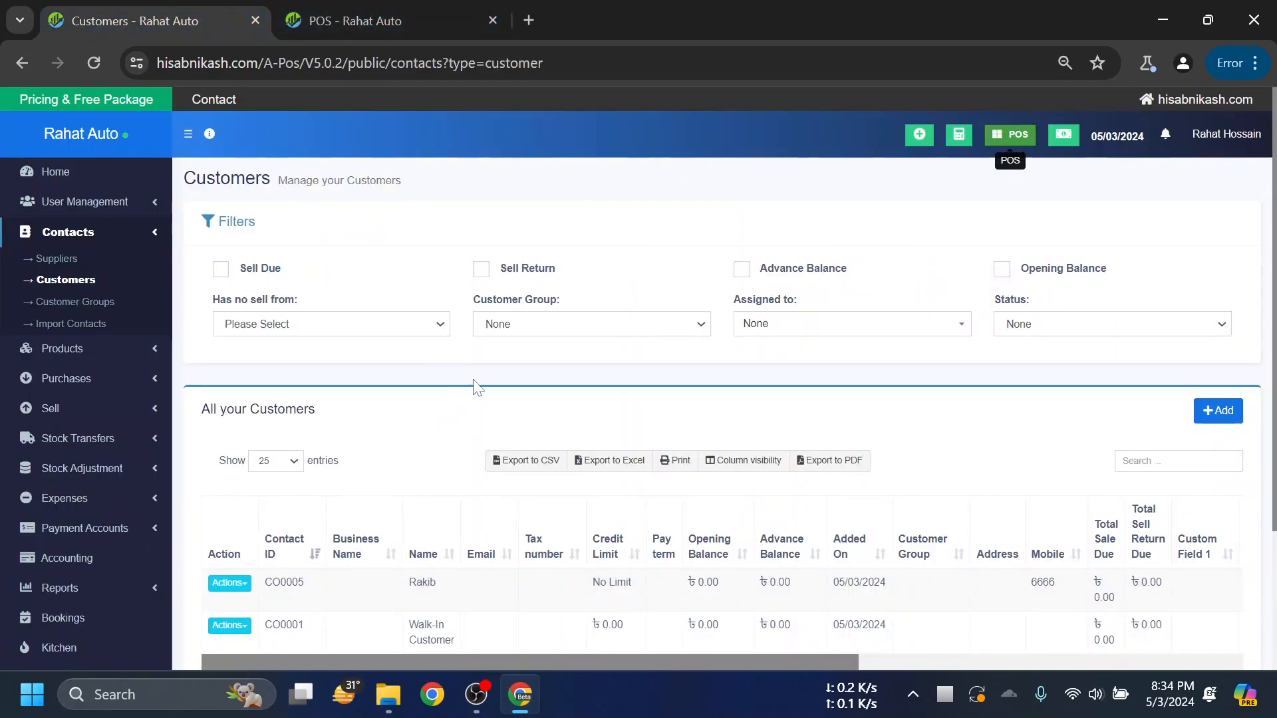
click(413, 15)
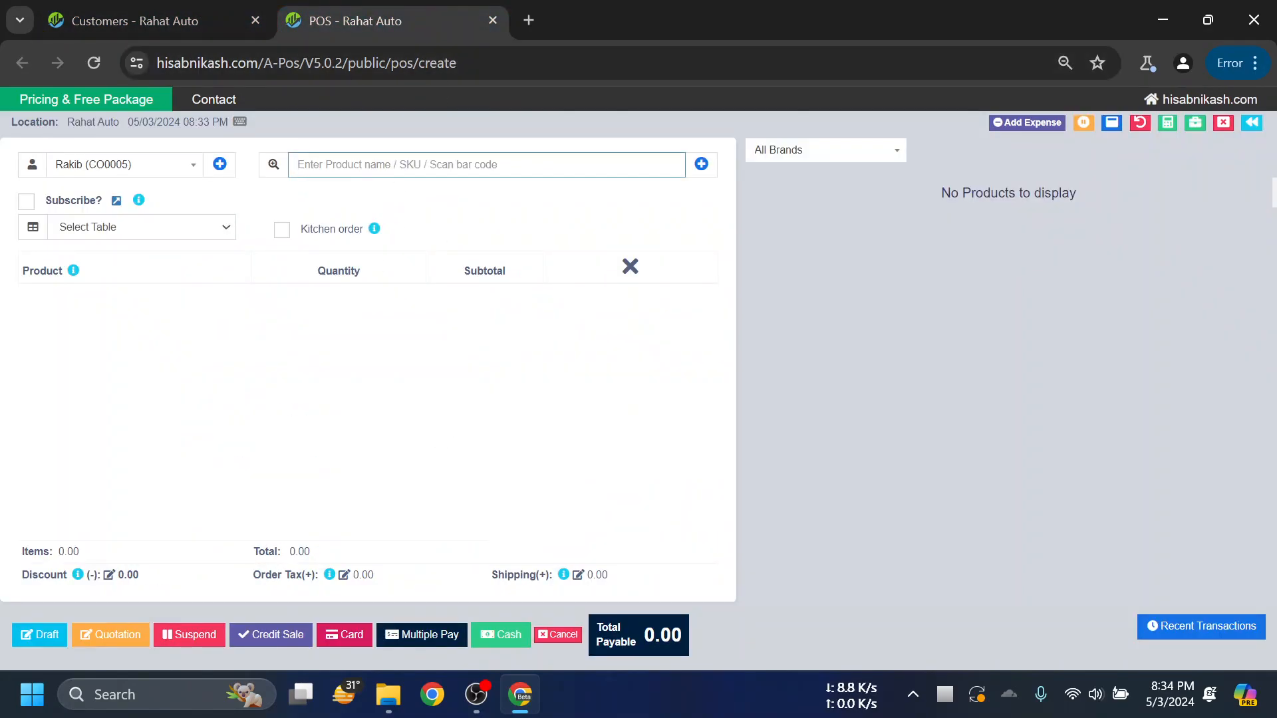
- Return to the customers list, open the ledger of the newly added customer CO0005, and review its account summary
click(106, 16)
scroll(513, 350, down, 3)
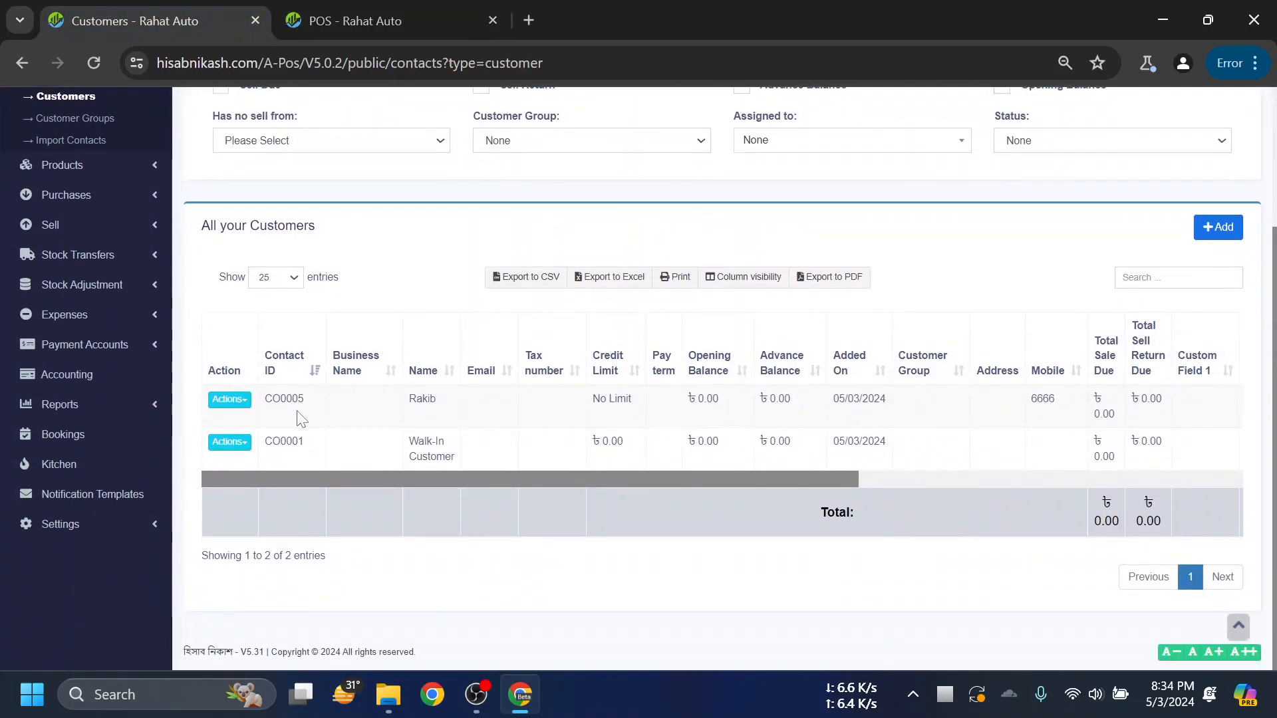
click(229, 400)
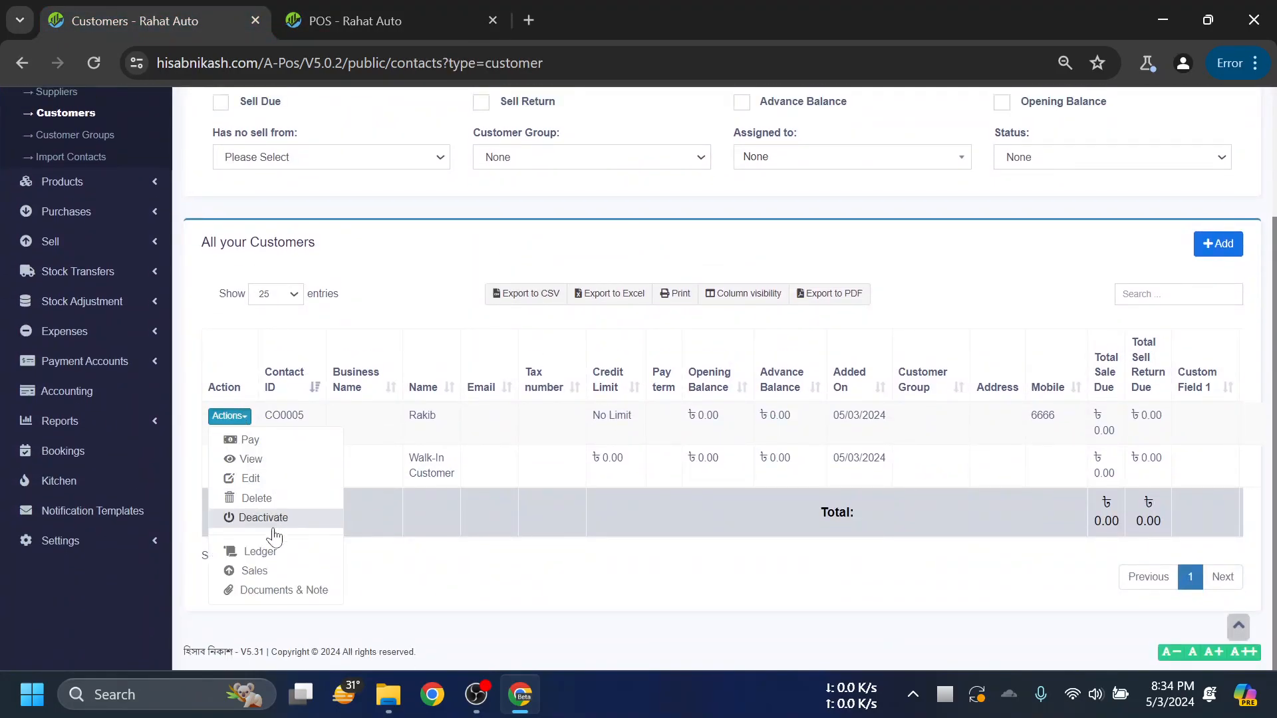
click(260, 552)
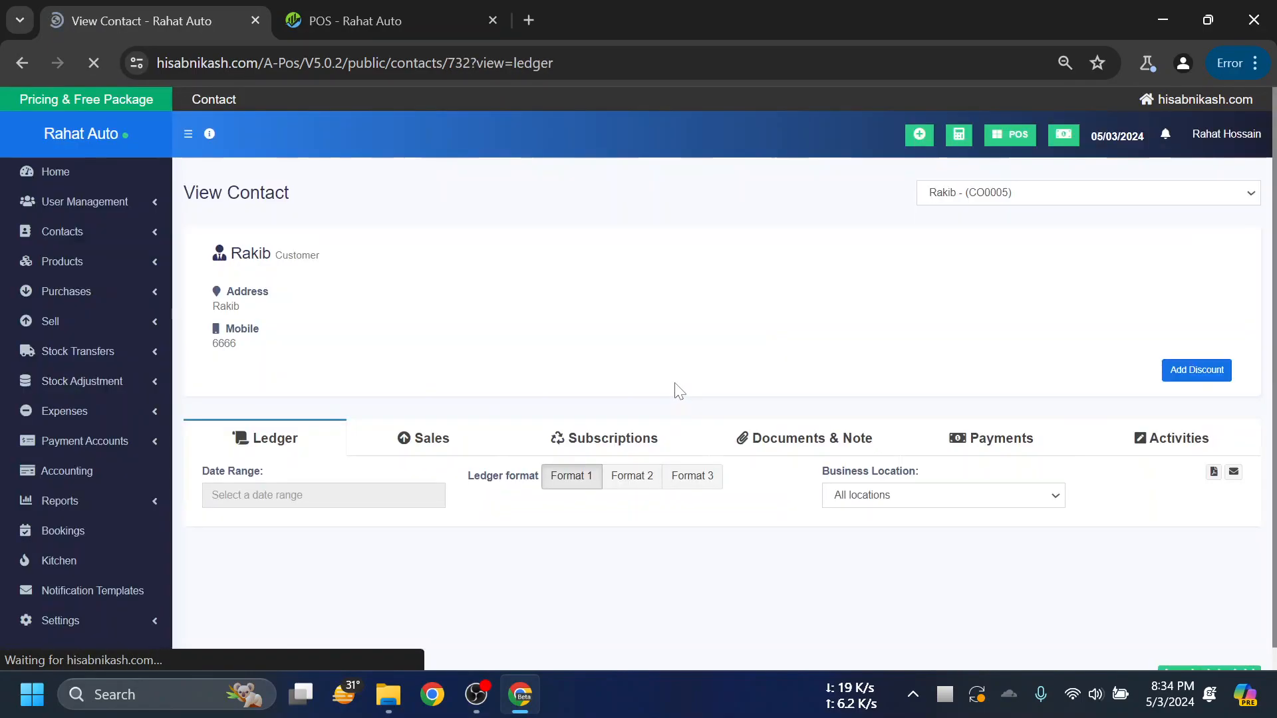
scroll(669, 391, down, 4)
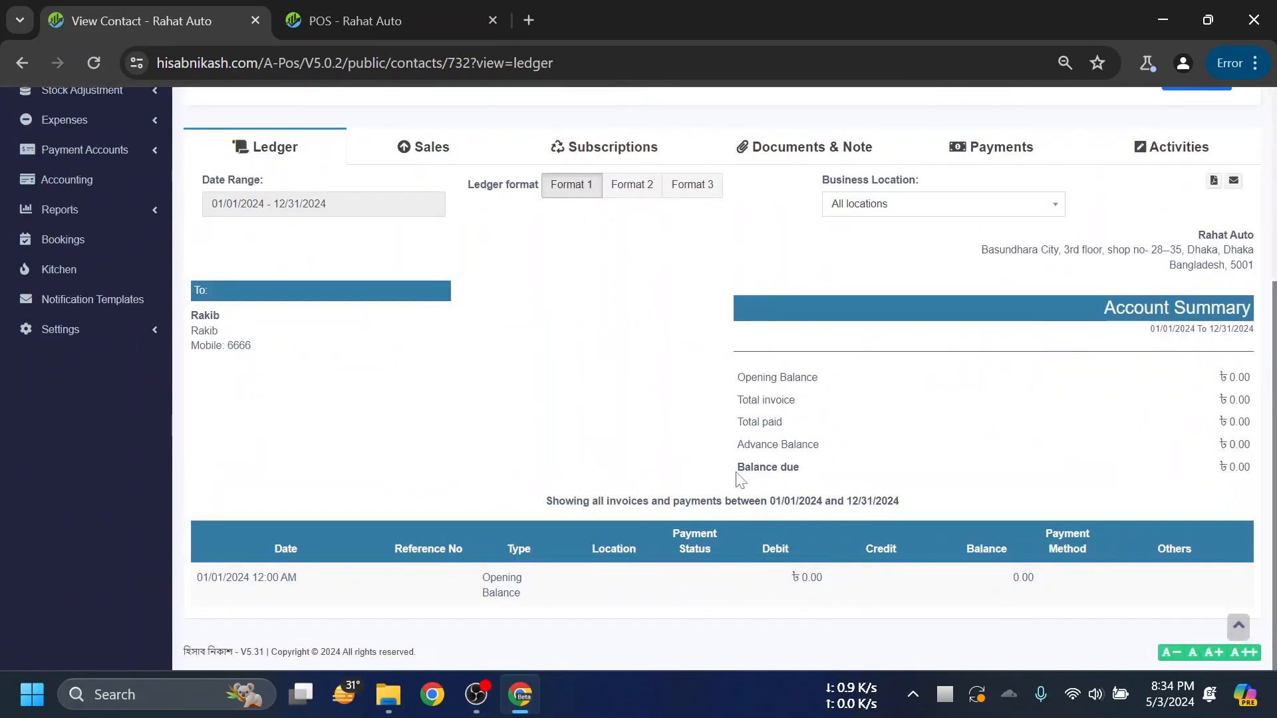
scroll(648, 518, up, 3)
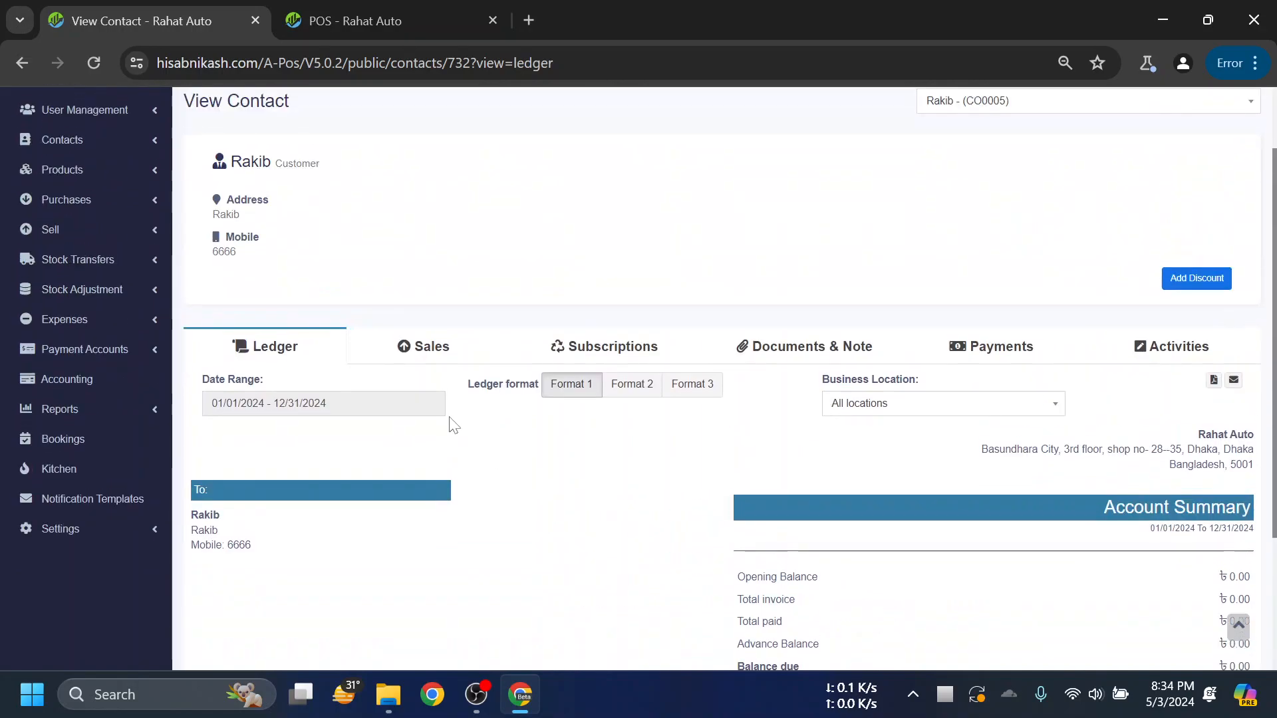
- View the customer's Sales, Subscriptions, Documents & Note and Payments sections in turn
click(428, 359)
click(644, 360)
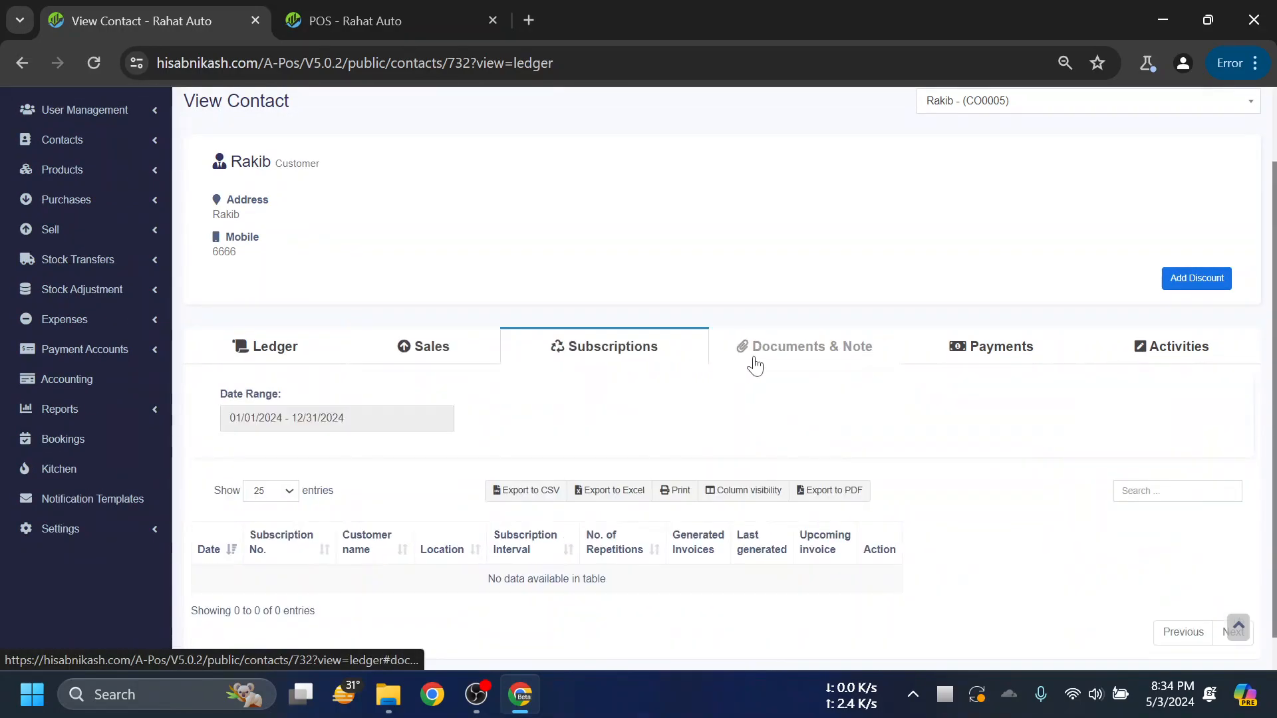
click(847, 359)
click(935, 404)
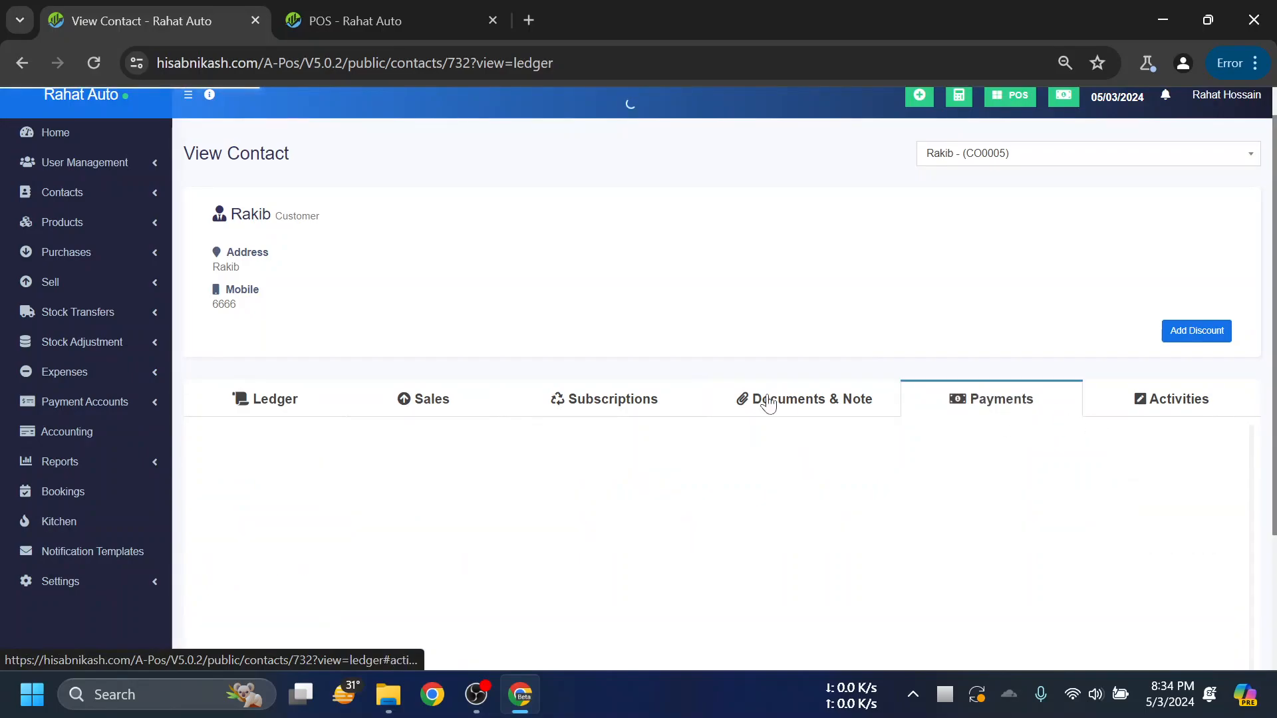
- Return to the customer's Ledger section and review the account summary and the list of invoices and payments
scroll(320, 349, down, 2)
click(272, 298)
scroll(328, 276, up, 3)
scroll(433, 281, down, 1)
scroll(971, 365, down, 3)
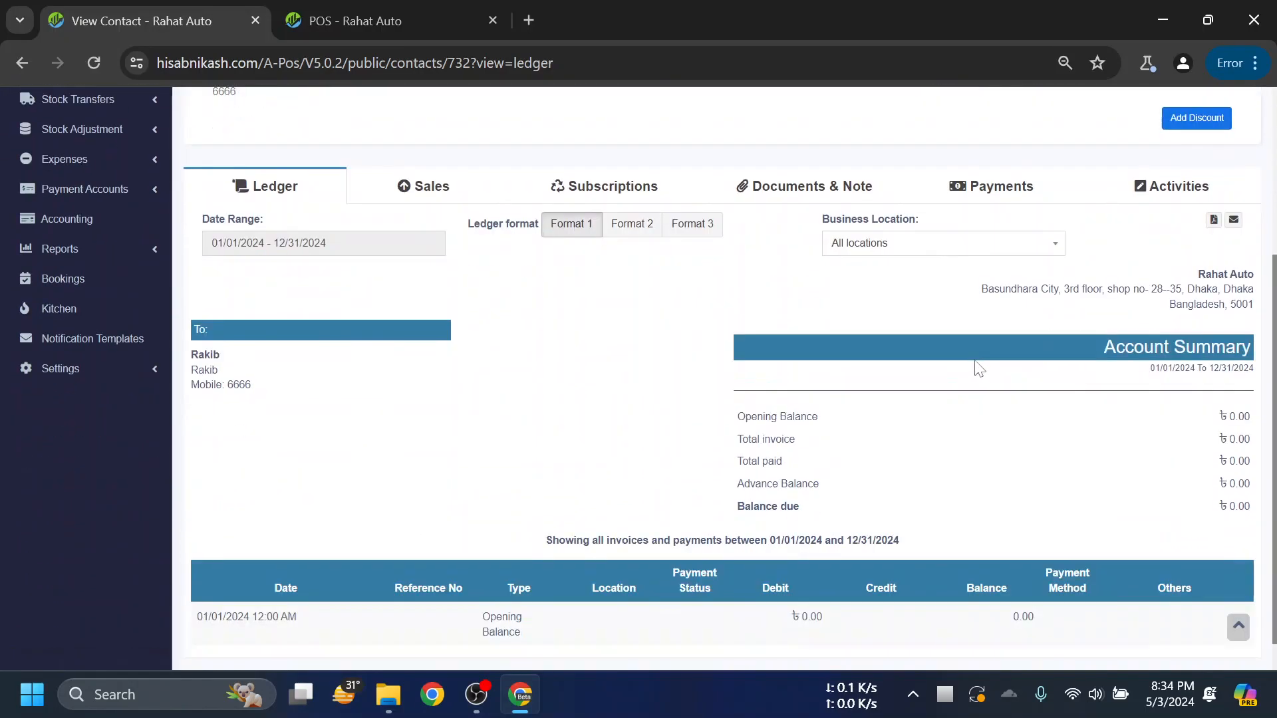
scroll(884, 306, up, 3)
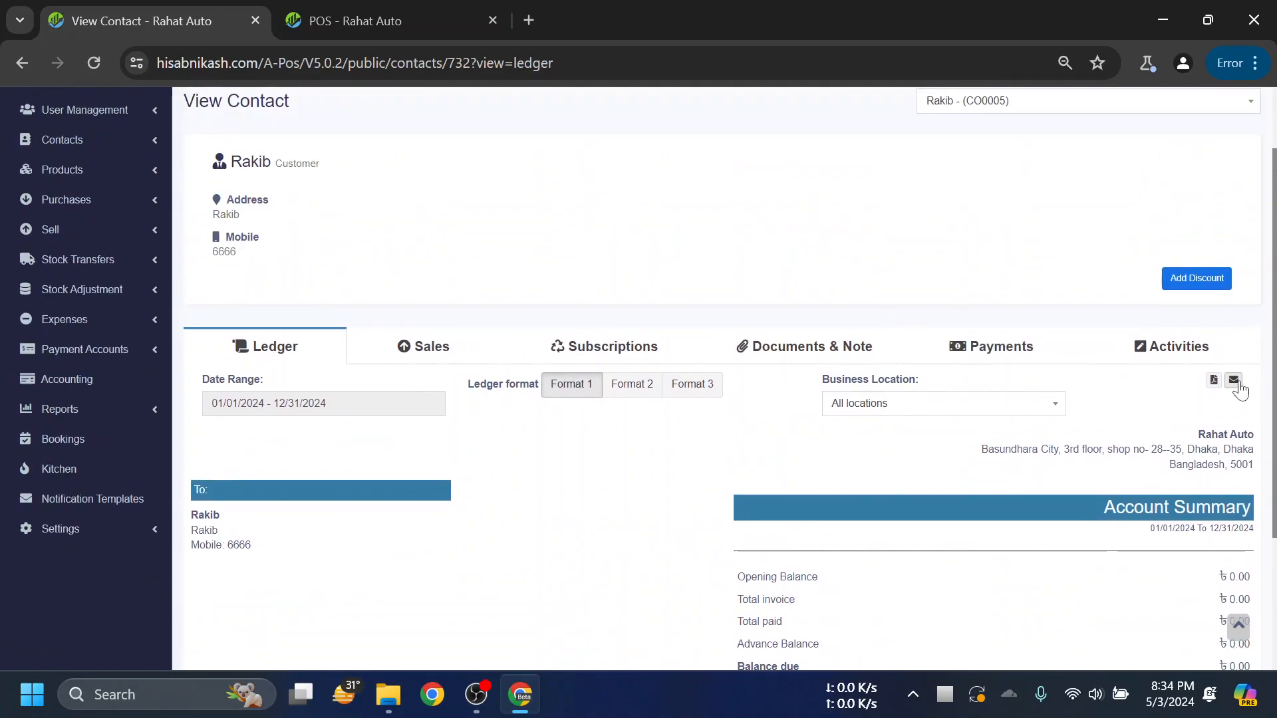
- Open the customer's ledger as a PDF, look through it, and close it to return to the contact page
scroll(964, 381, down, 3)
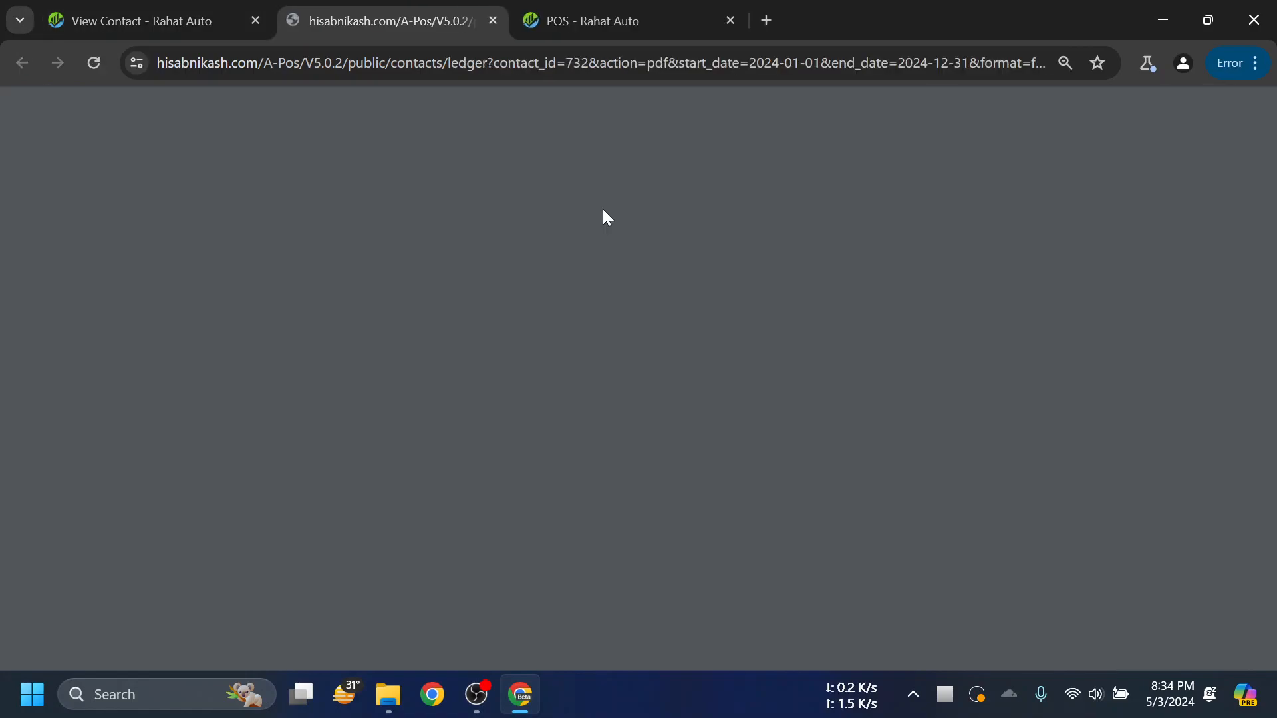
scroll(818, 384, down, 10)
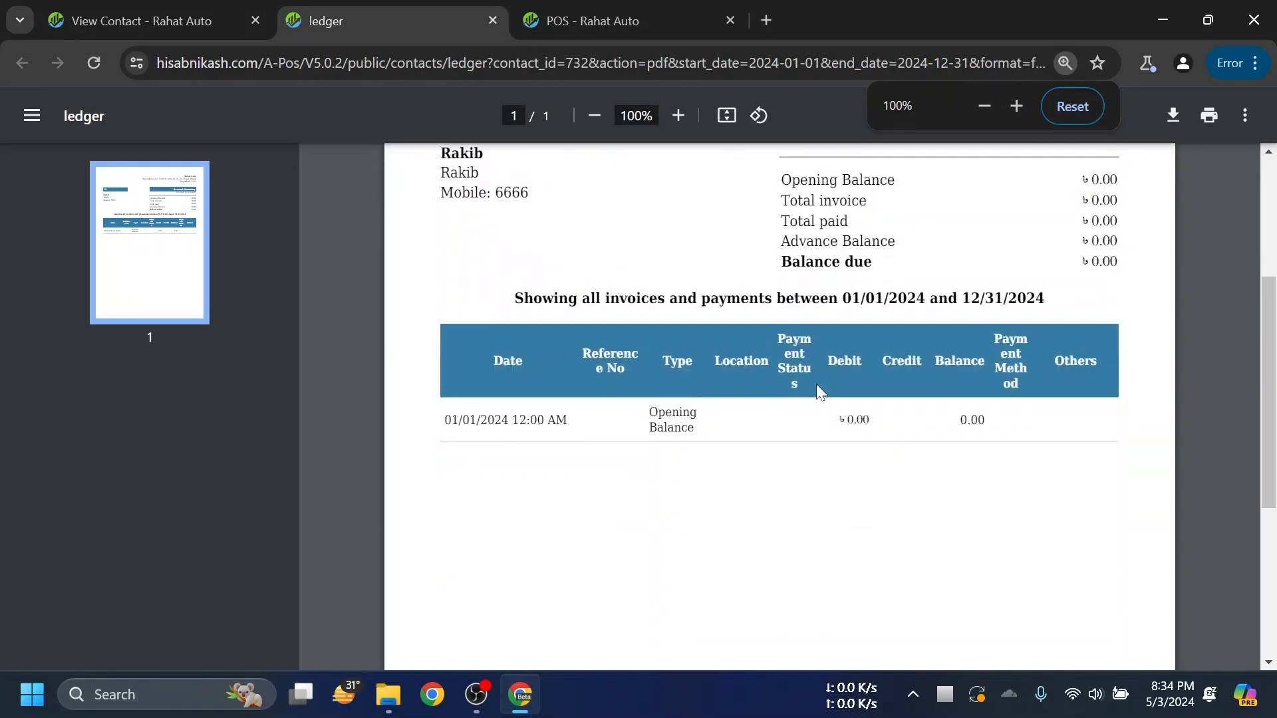
scroll(807, 552, up, 10)
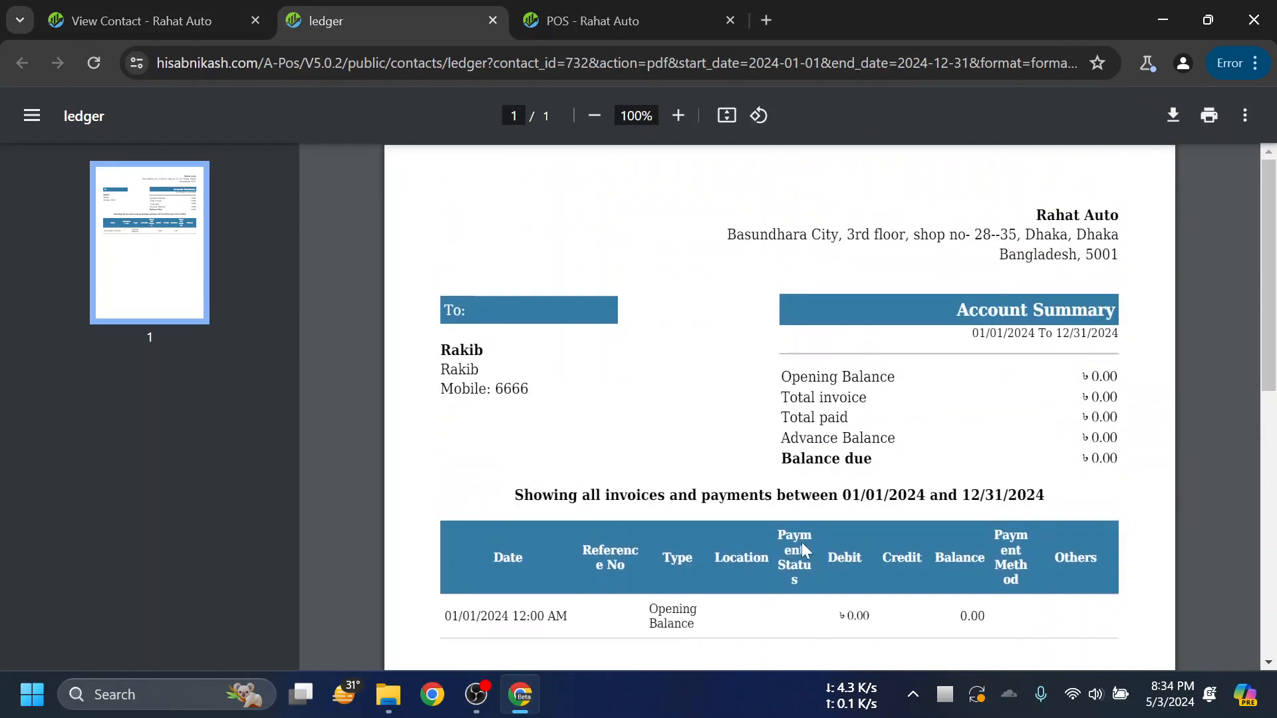
click(493, 21)
scroll(622, 399, up, 5)
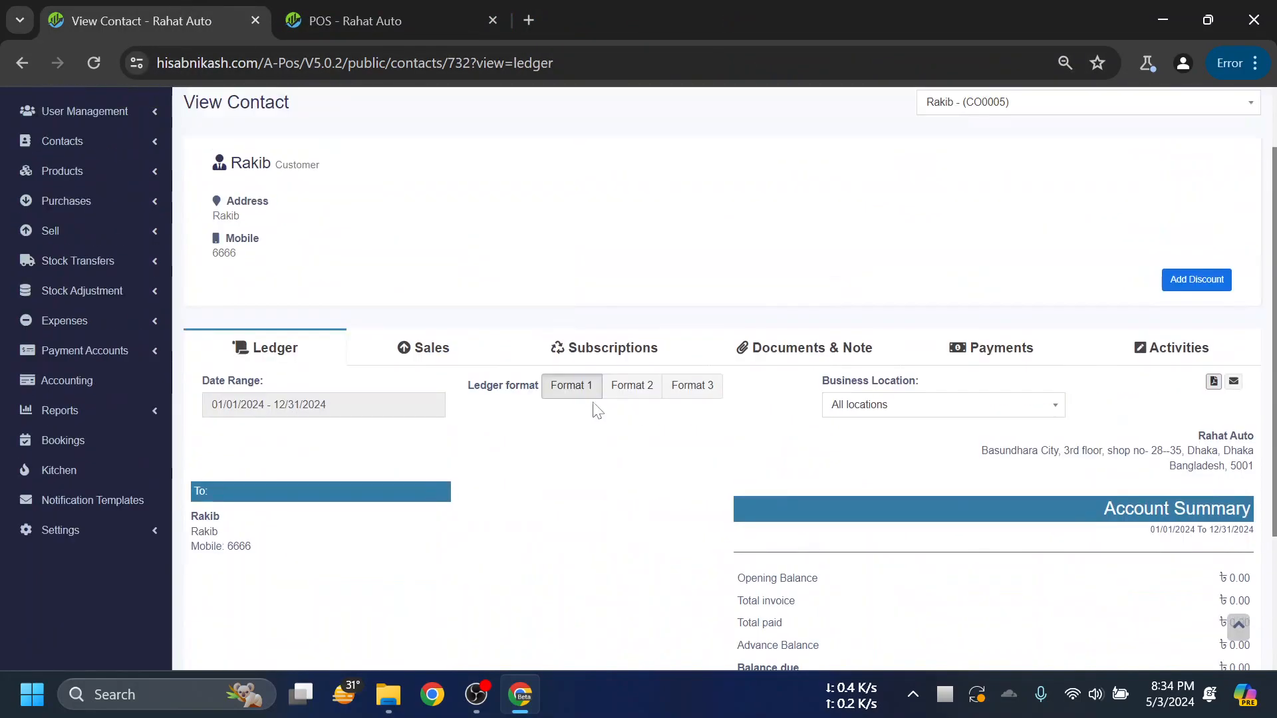
scroll(599, 336, down, 5)
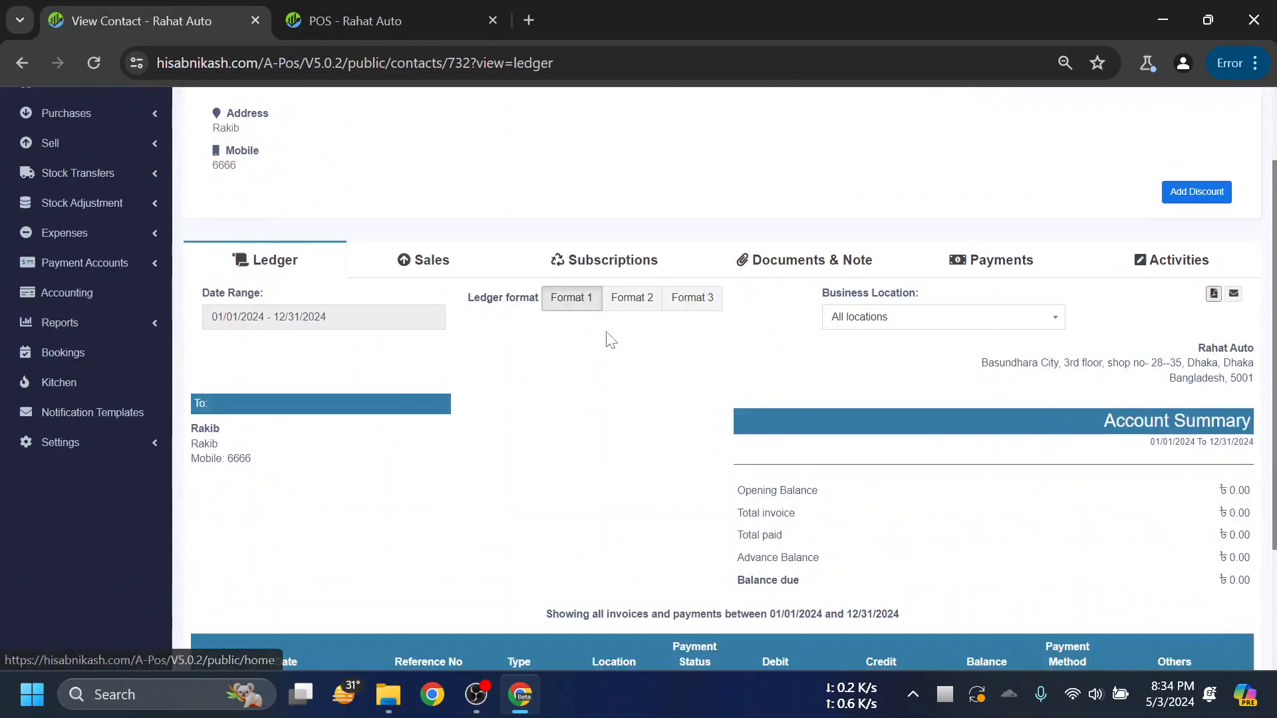
scroll(592, 313, up, 3)
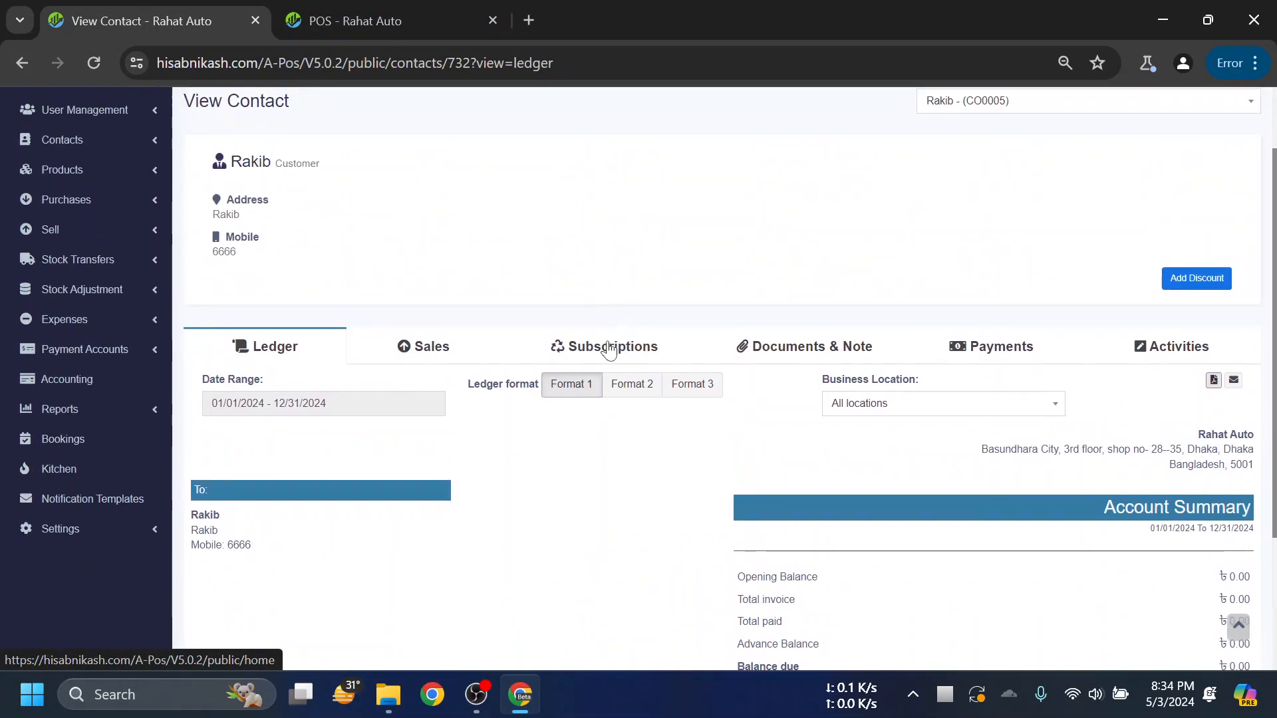
- Return to the customers list and open the payment form for customer CO0005
click(8, 66)
scroll(736, 448, up, 3)
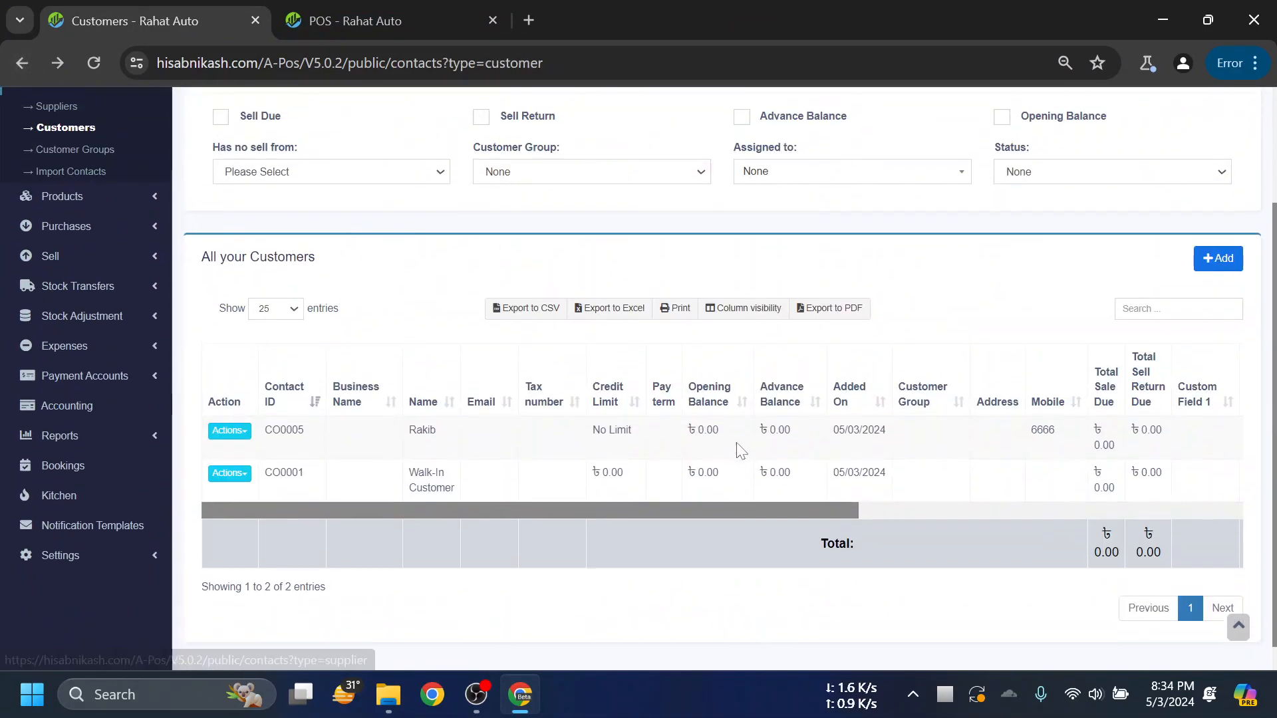
scroll(955, 447, down, 2)
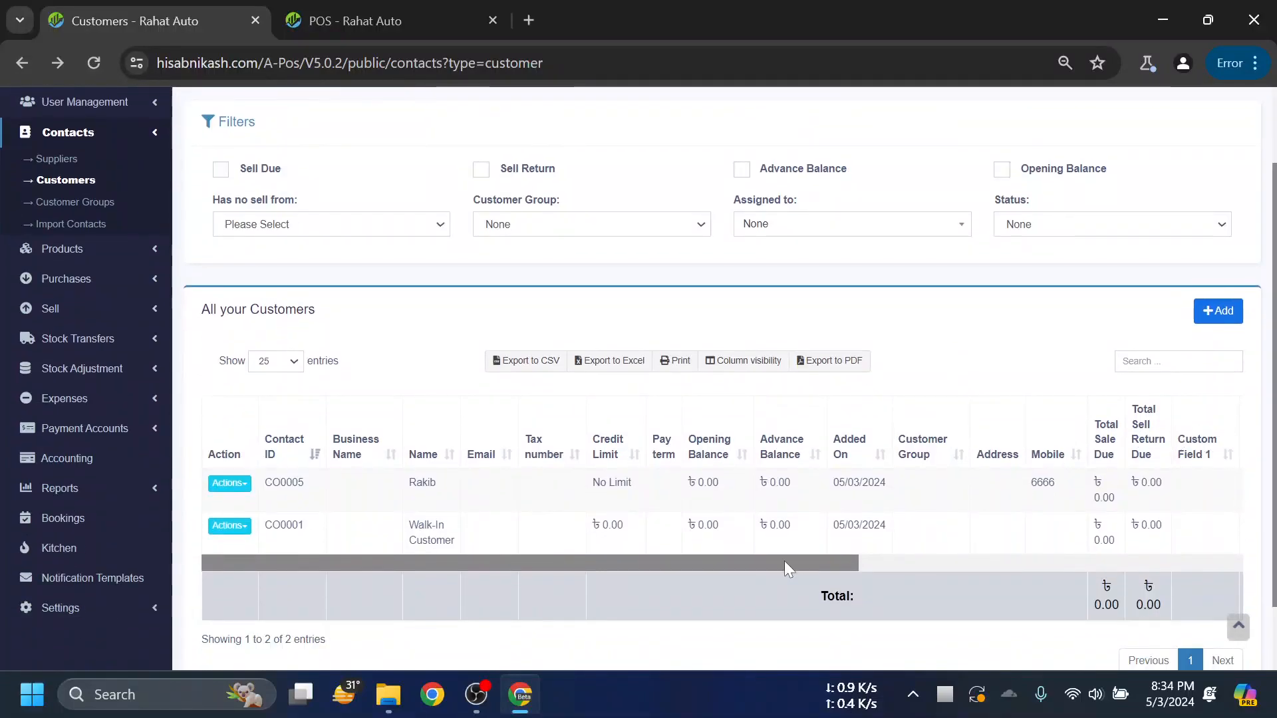
drag(769, 562, 733, 505)
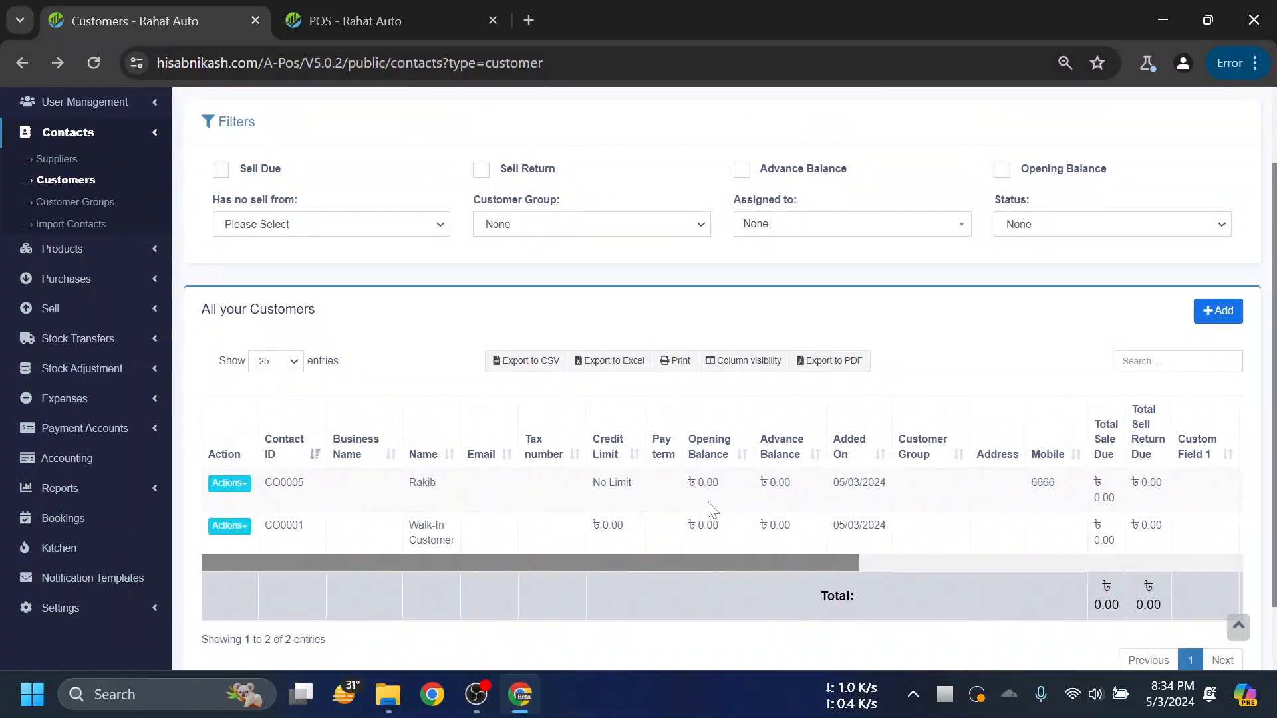
click(229, 483)
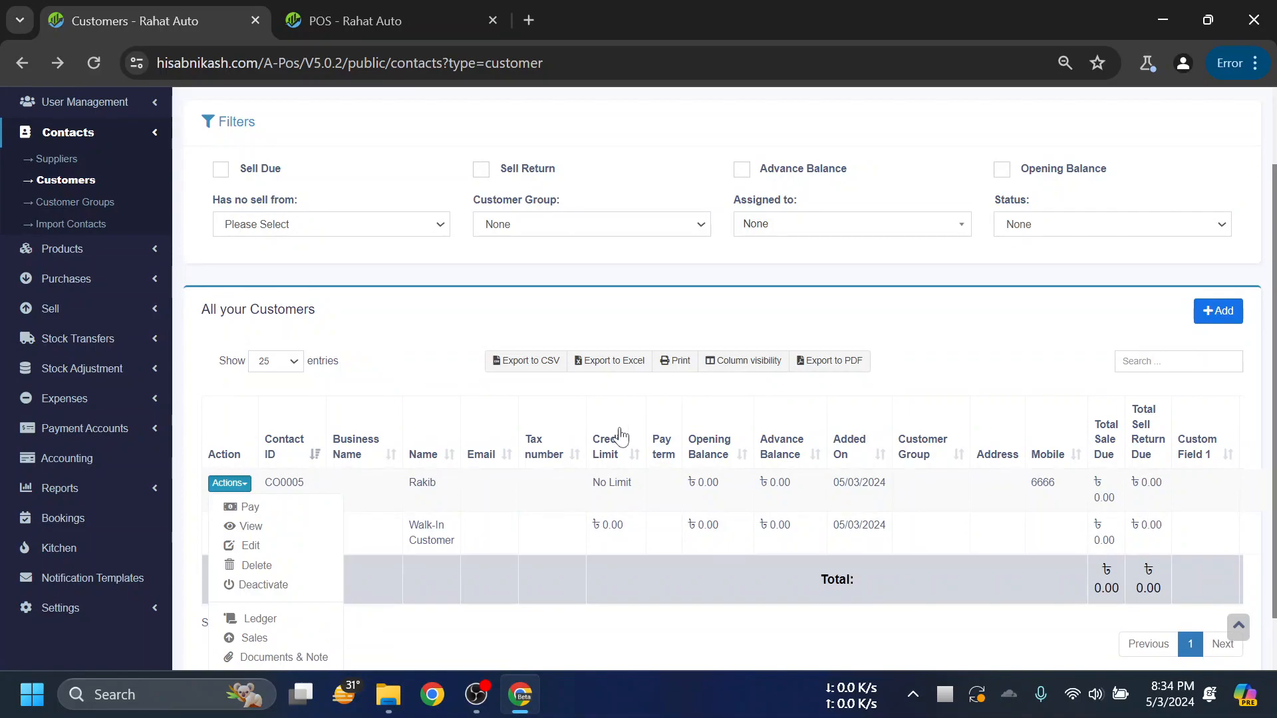
scroll(456, 393, down, 1)
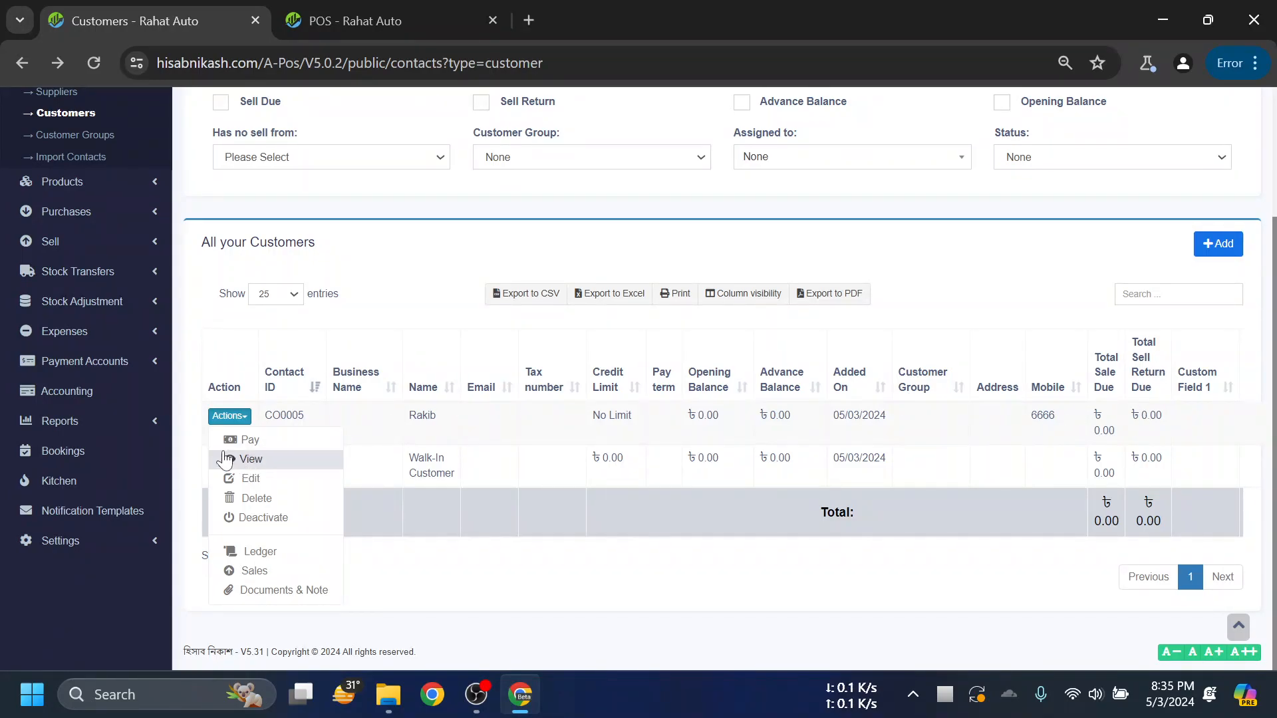
click(258, 443)
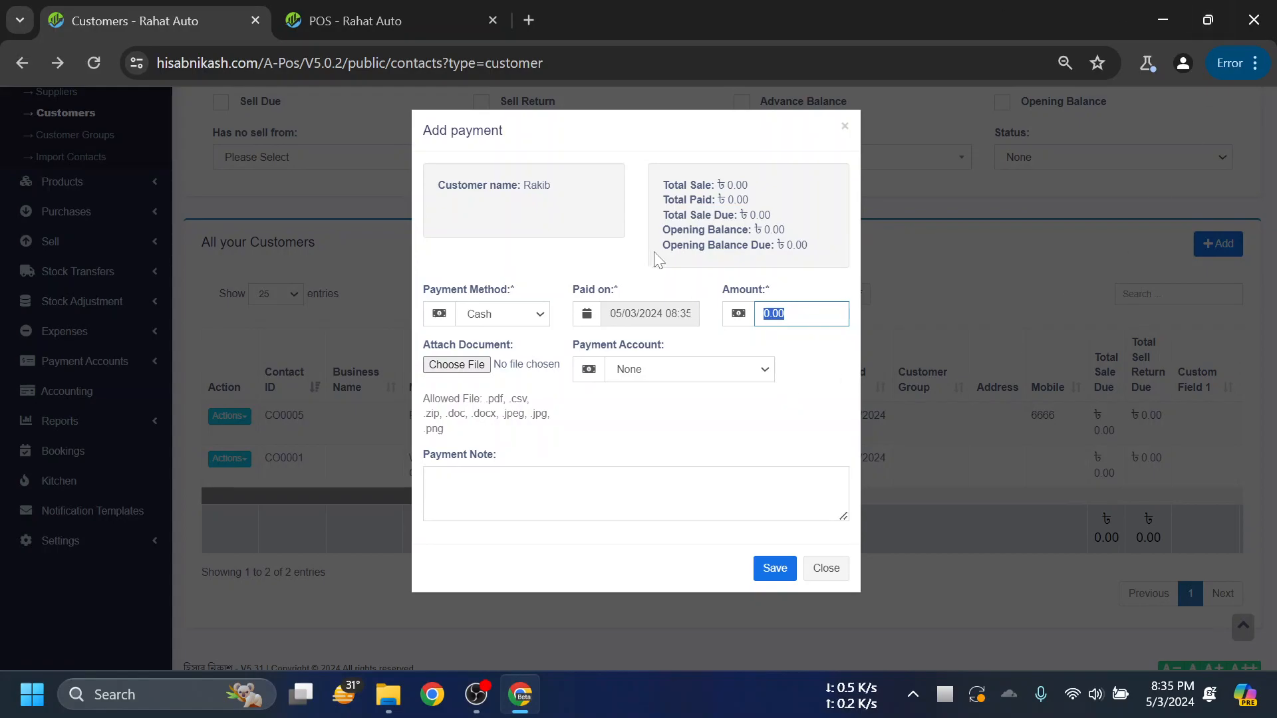
- Try Bank Transfer as the payment method and switch it back to Cash
click(648, 313)
click(519, 320)
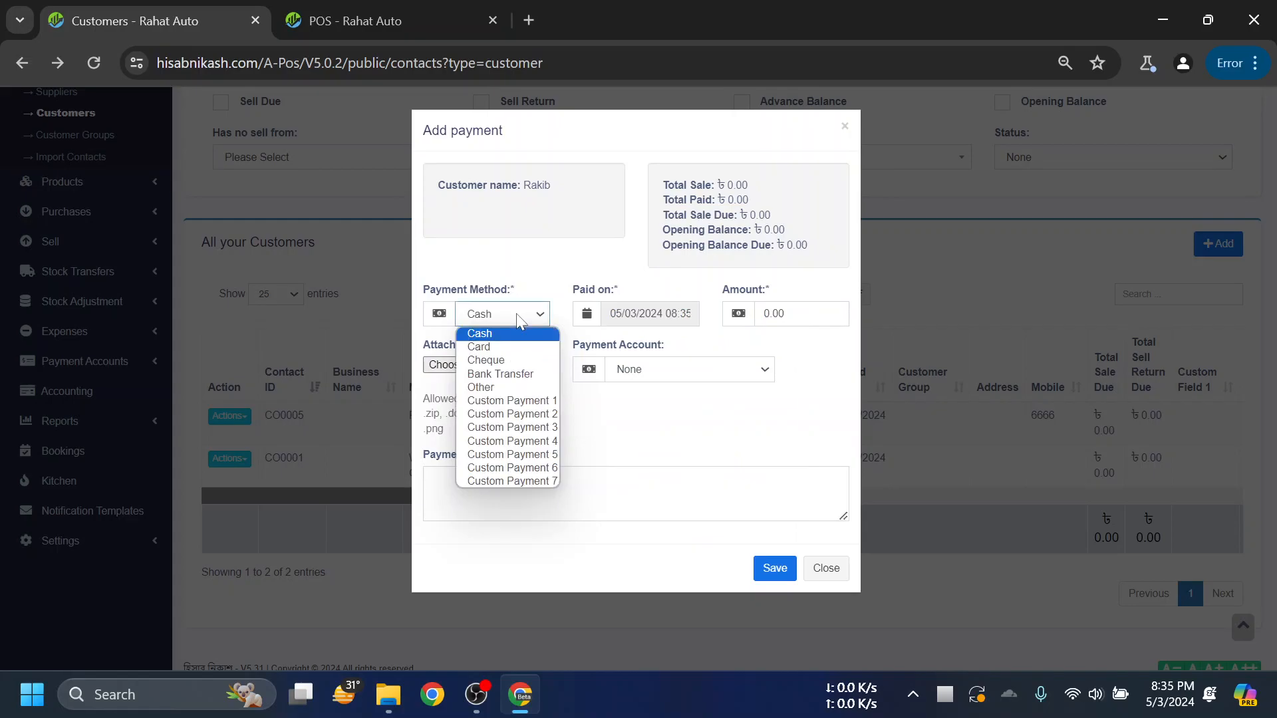
click(507, 379)
drag(667, 348, 566, 350)
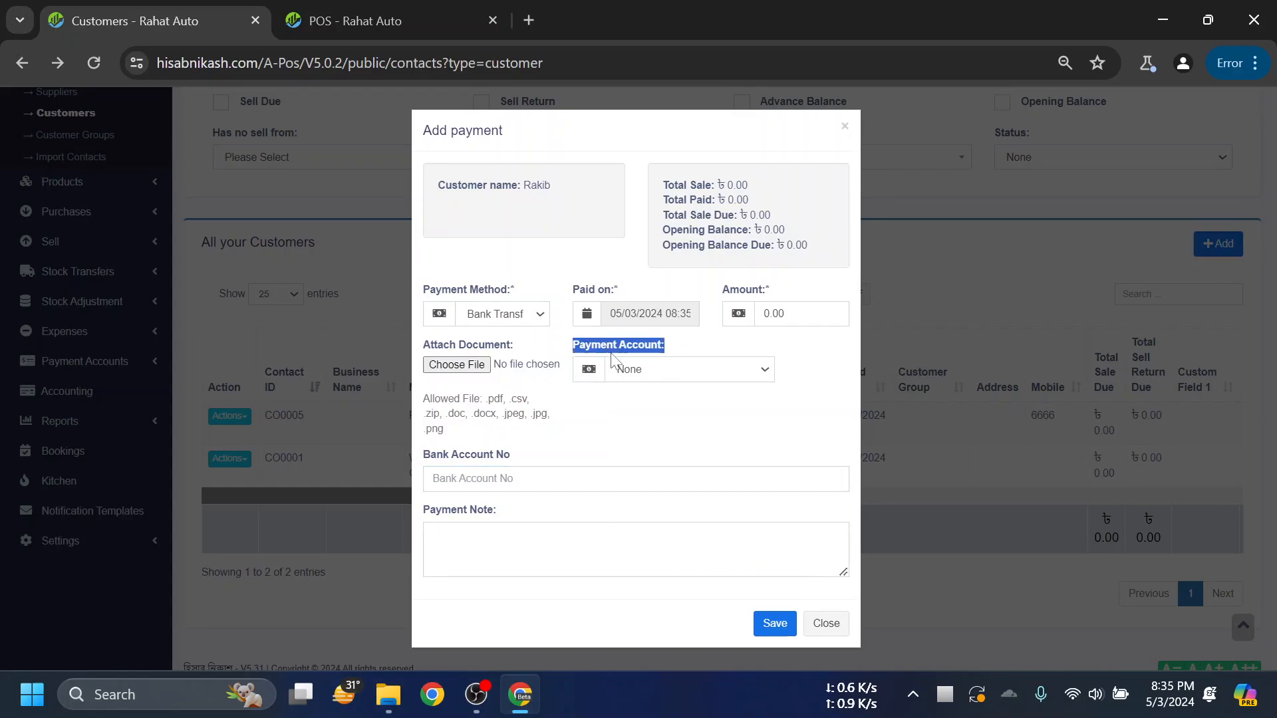
click(683, 353)
click(519, 324)
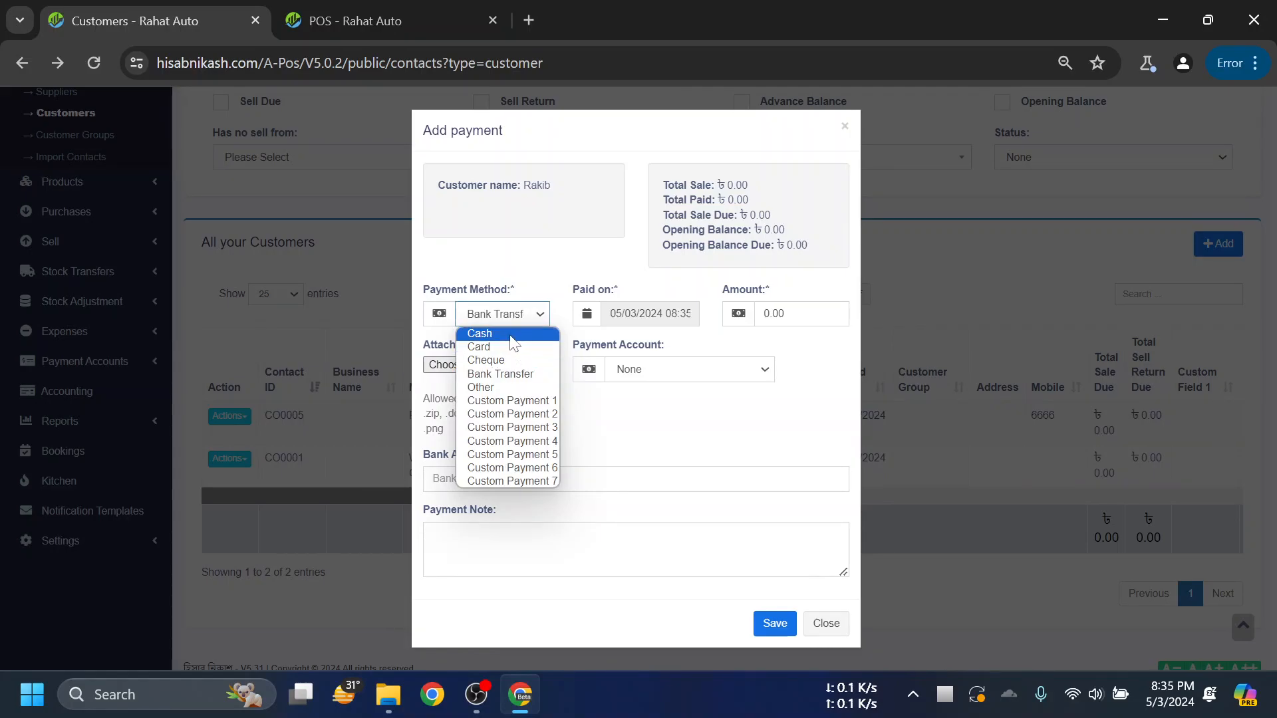
click(512, 335)
- Examine which payment accounts can be chosen for this customer payment
click(687, 375)
drag(666, 343, 557, 334)
click(632, 371)
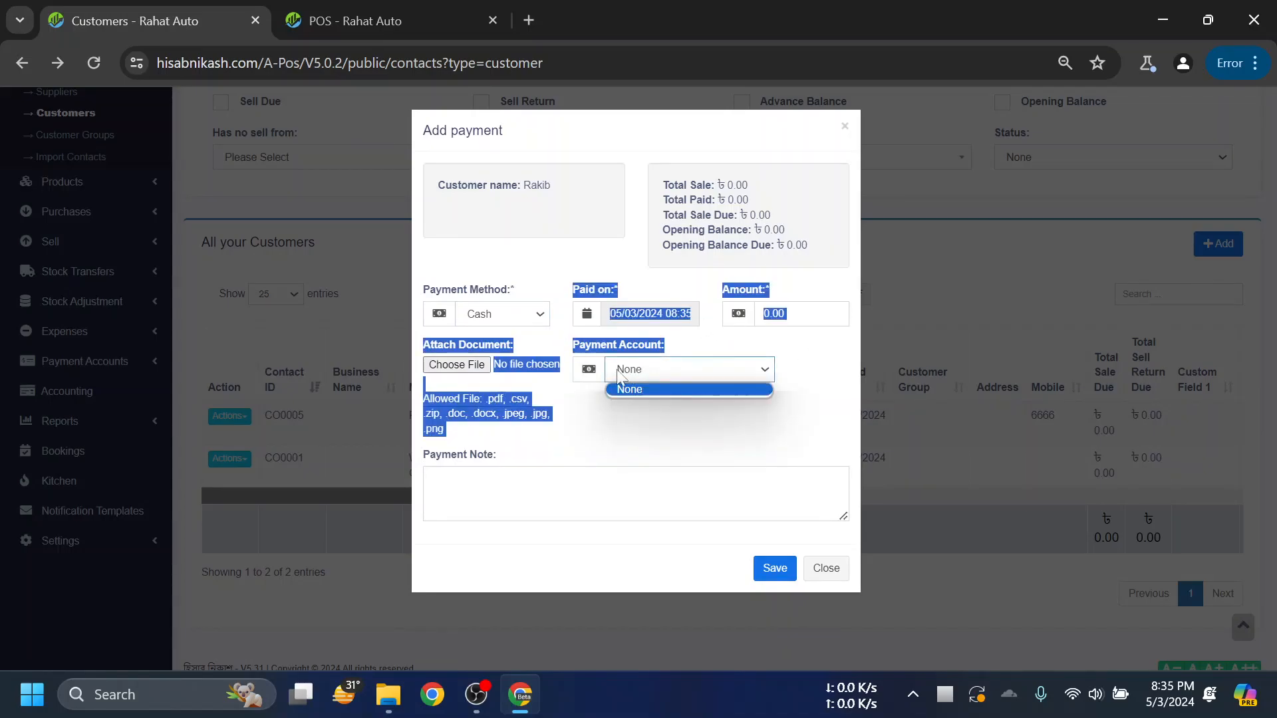
click(670, 404)
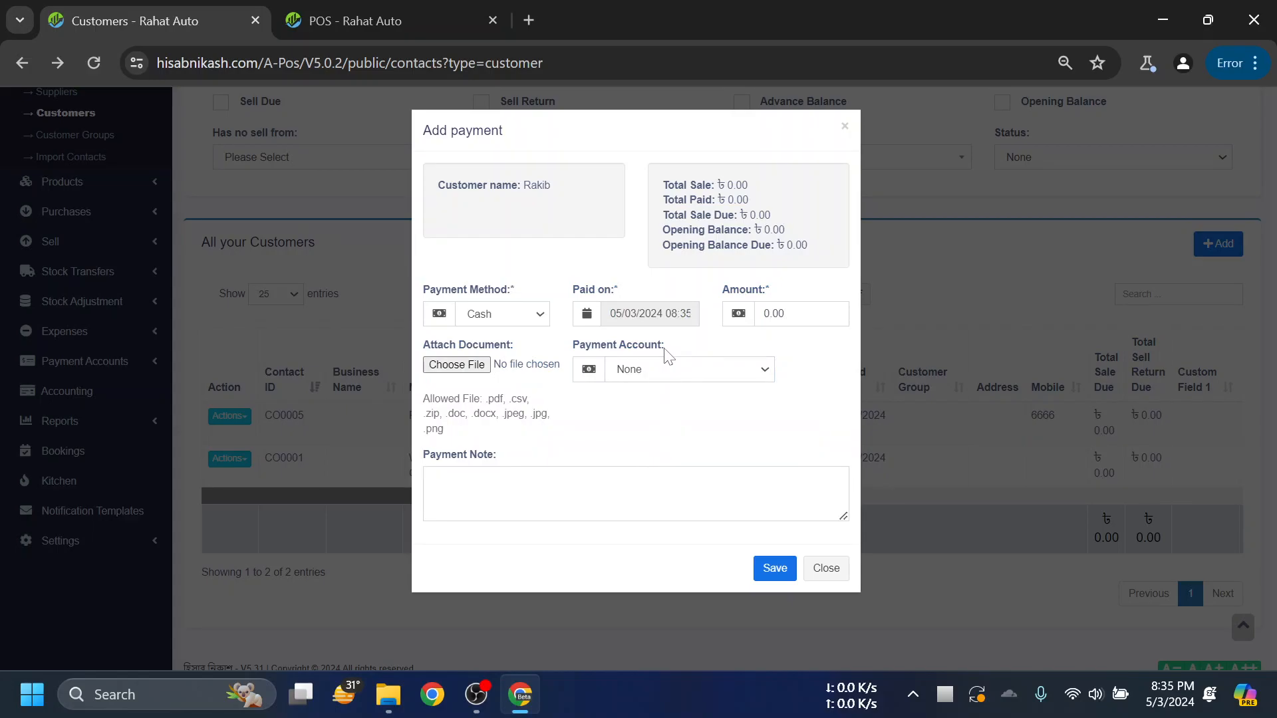
drag(669, 355, 569, 349)
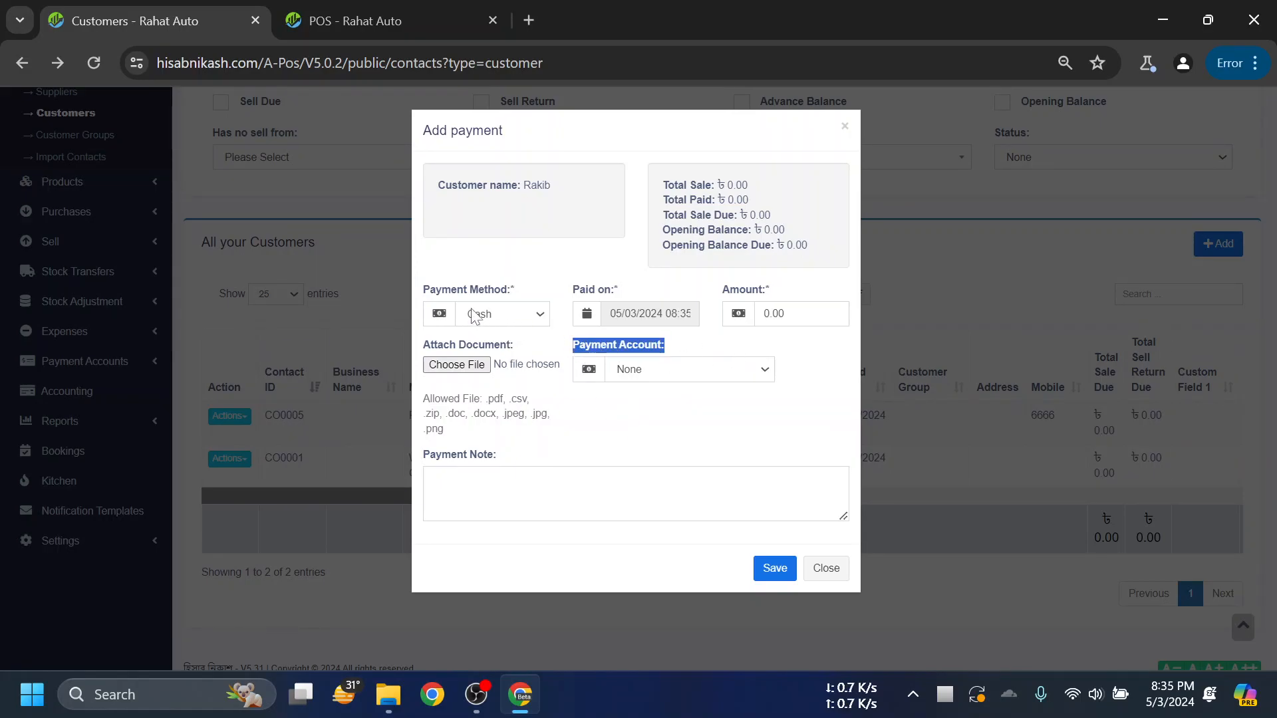
click(669, 377)
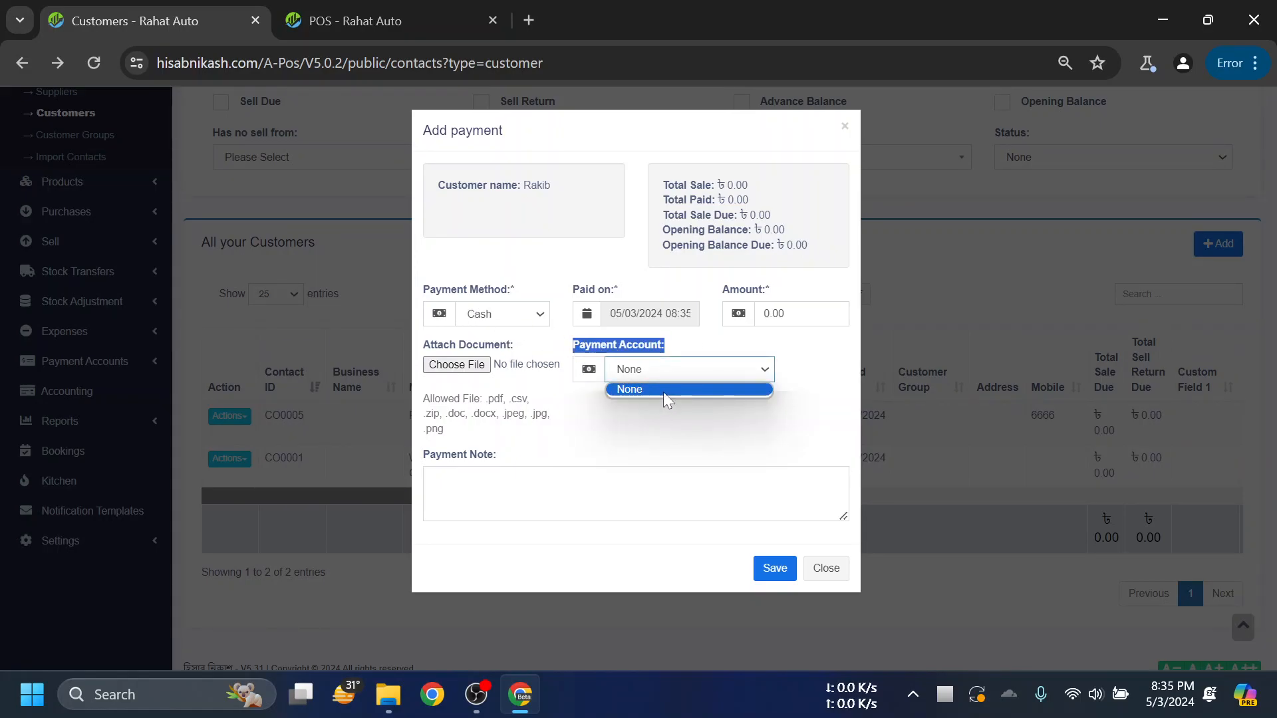
click(673, 389)
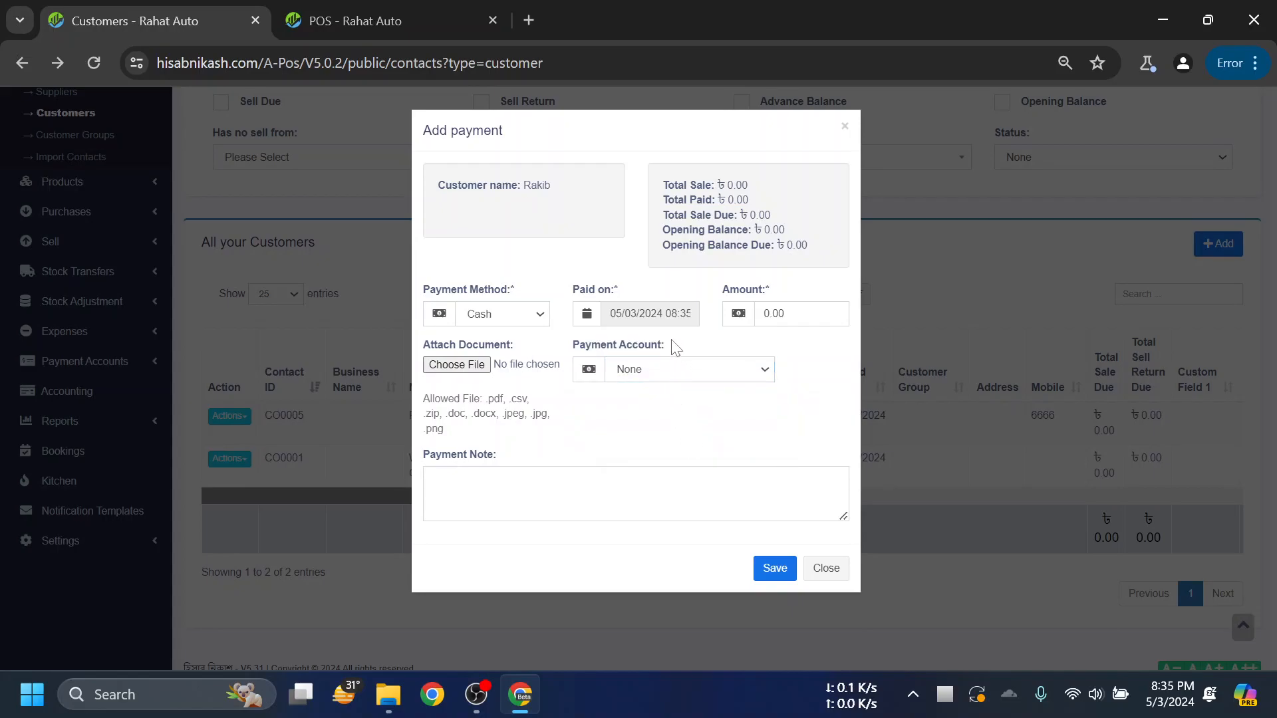
drag(674, 347, 565, 342)
click(670, 374)
click(647, 434)
drag(666, 351, 581, 353)
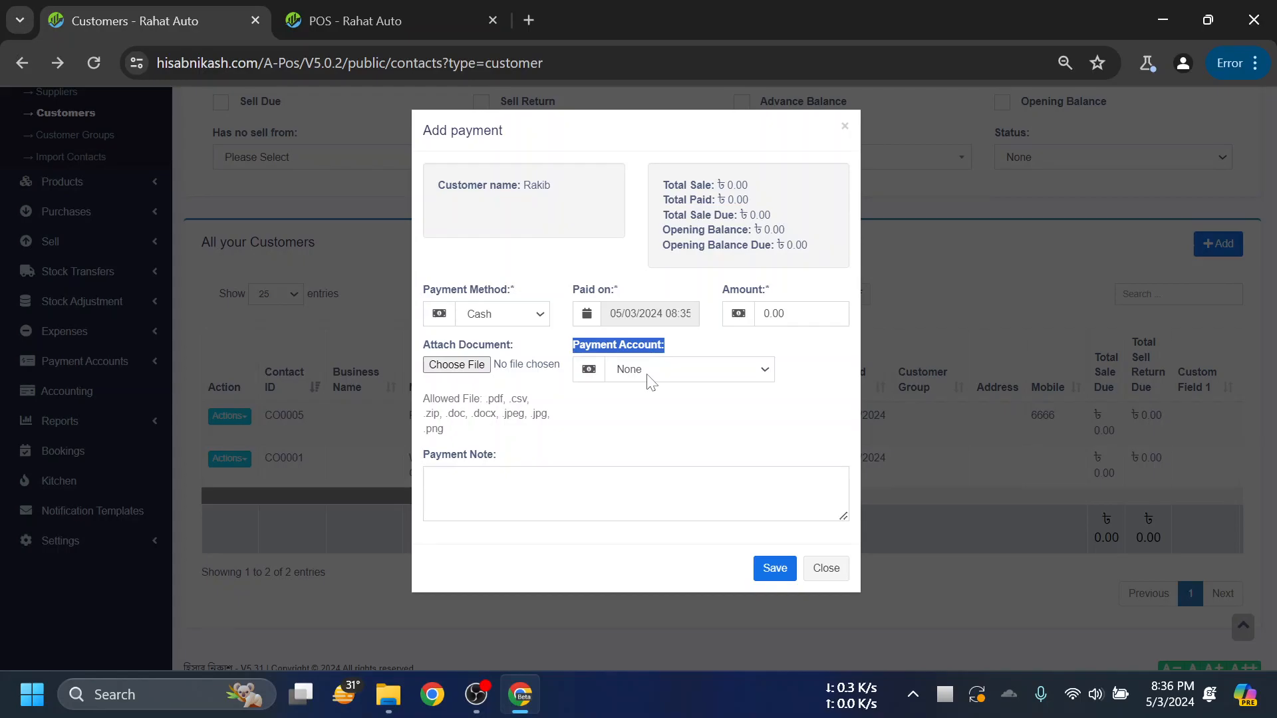
click(745, 435)
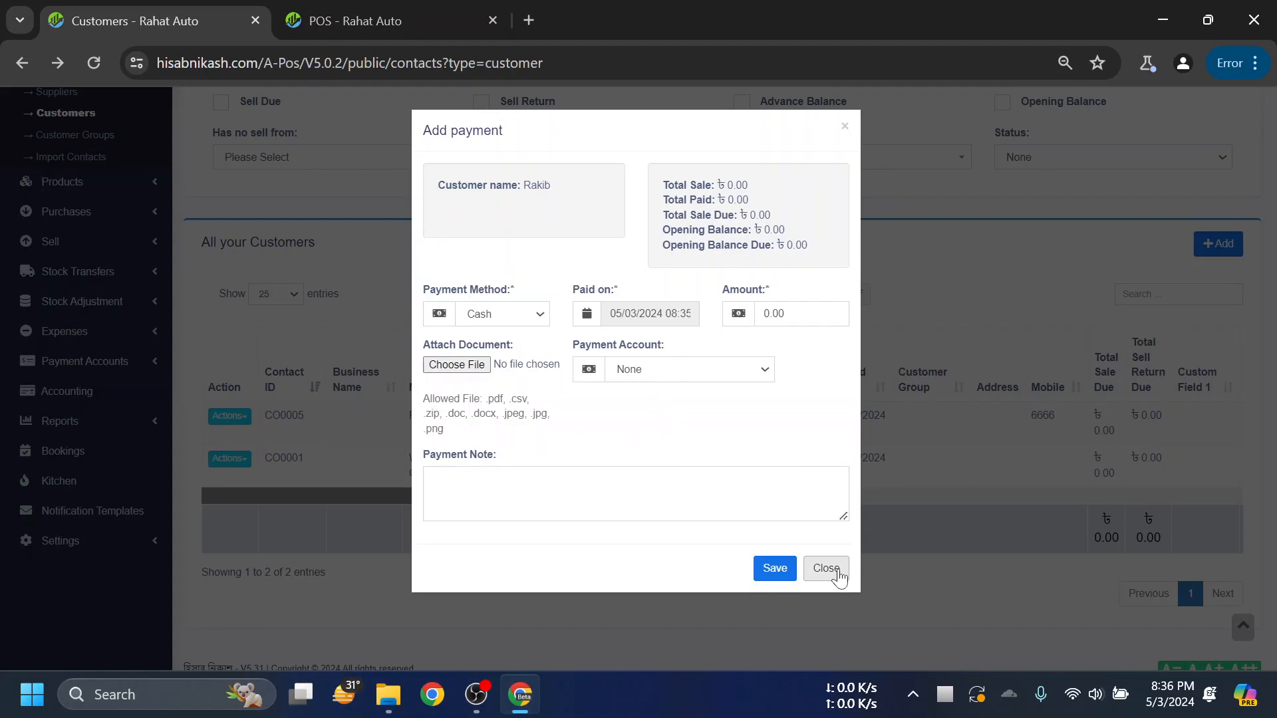
- Visit the amount and payment note fields and close the payment form without saving
click(801, 313)
click(689, 491)
click(824, 568)
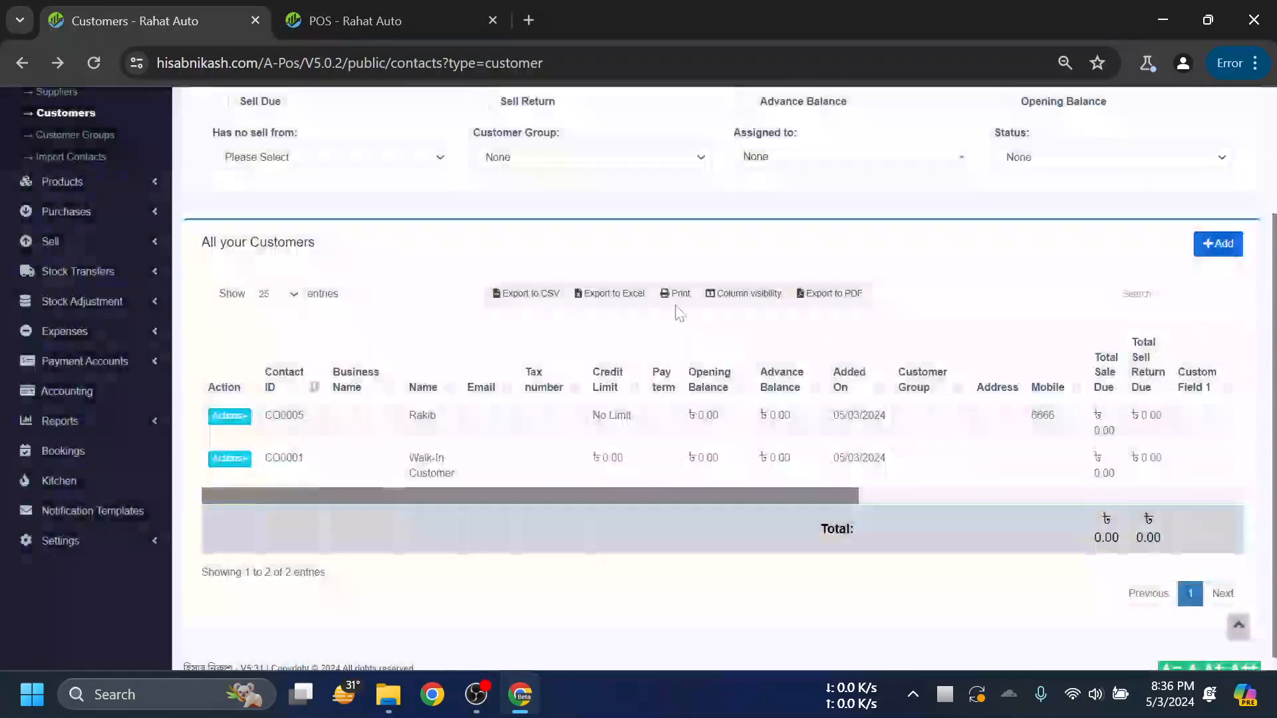
- Open the list of all sales and look over its table and filters
scroll(426, 346, up, 1)
scroll(426, 347, up, 2)
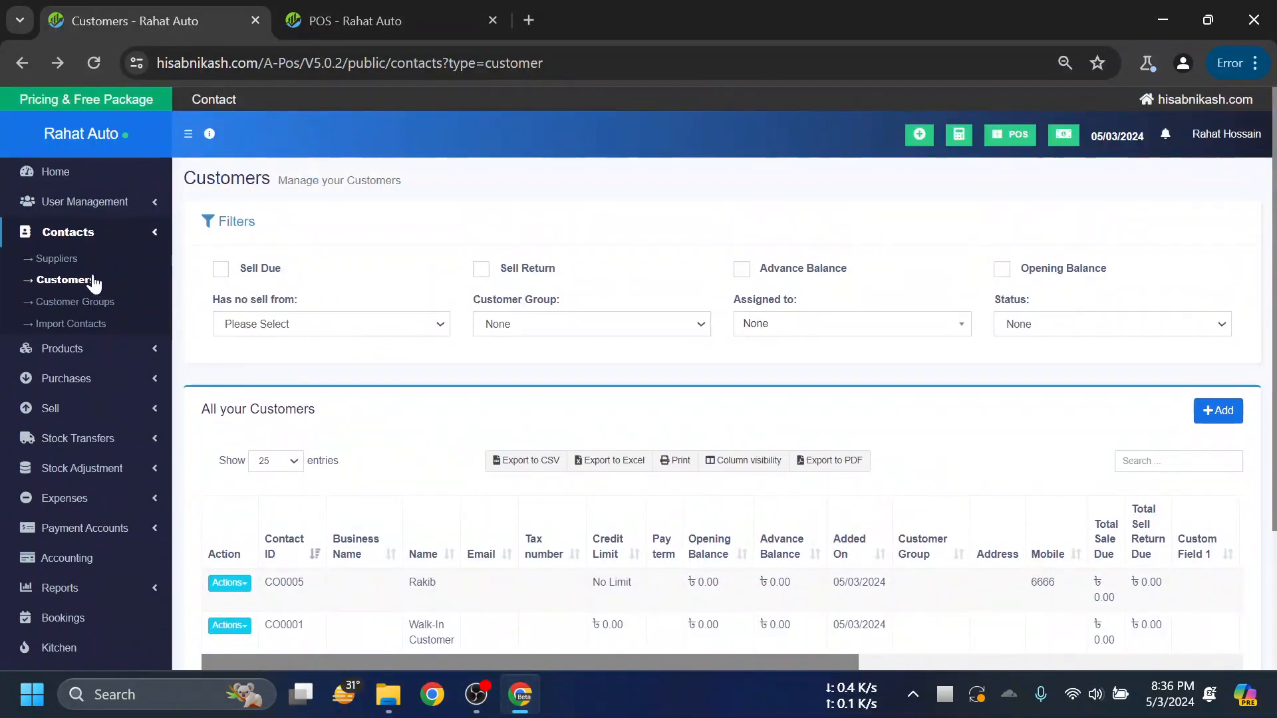
click(106, 233)
click(50, 321)
click(54, 348)
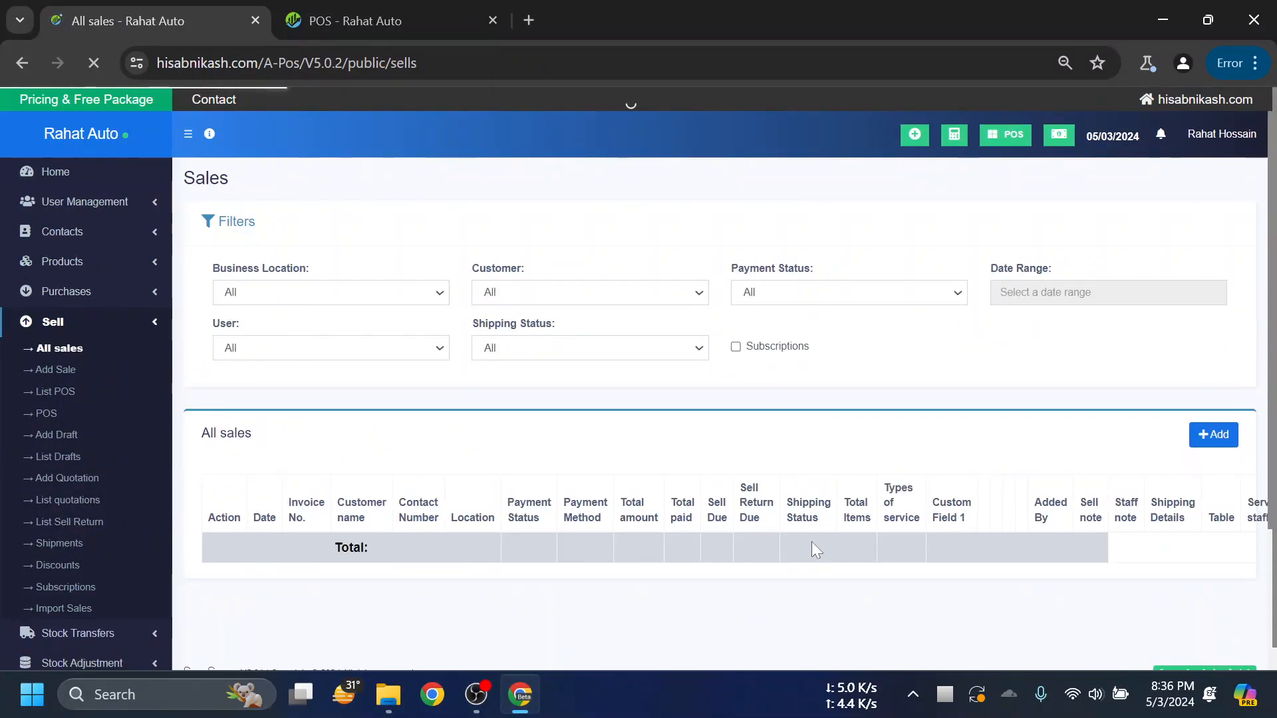
scroll(596, 525, down, 1)
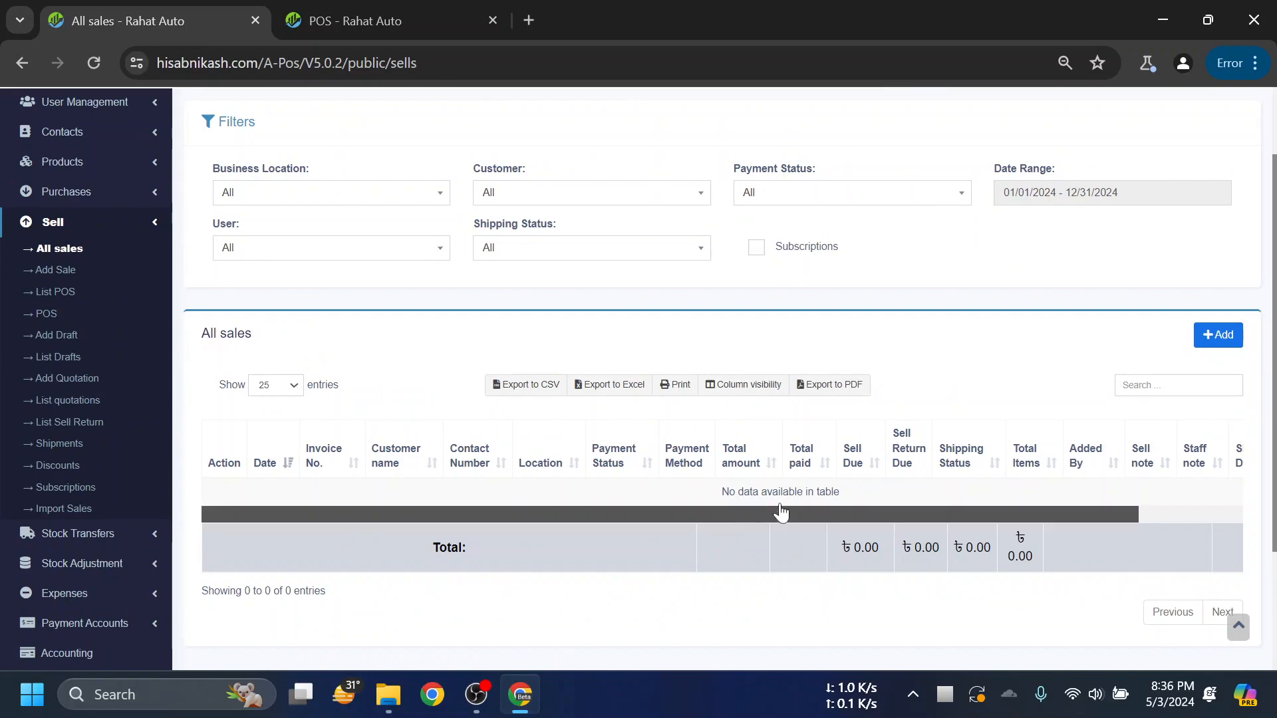
- Return to the customers list and view the actions available for customer CO0005
click(119, 193)
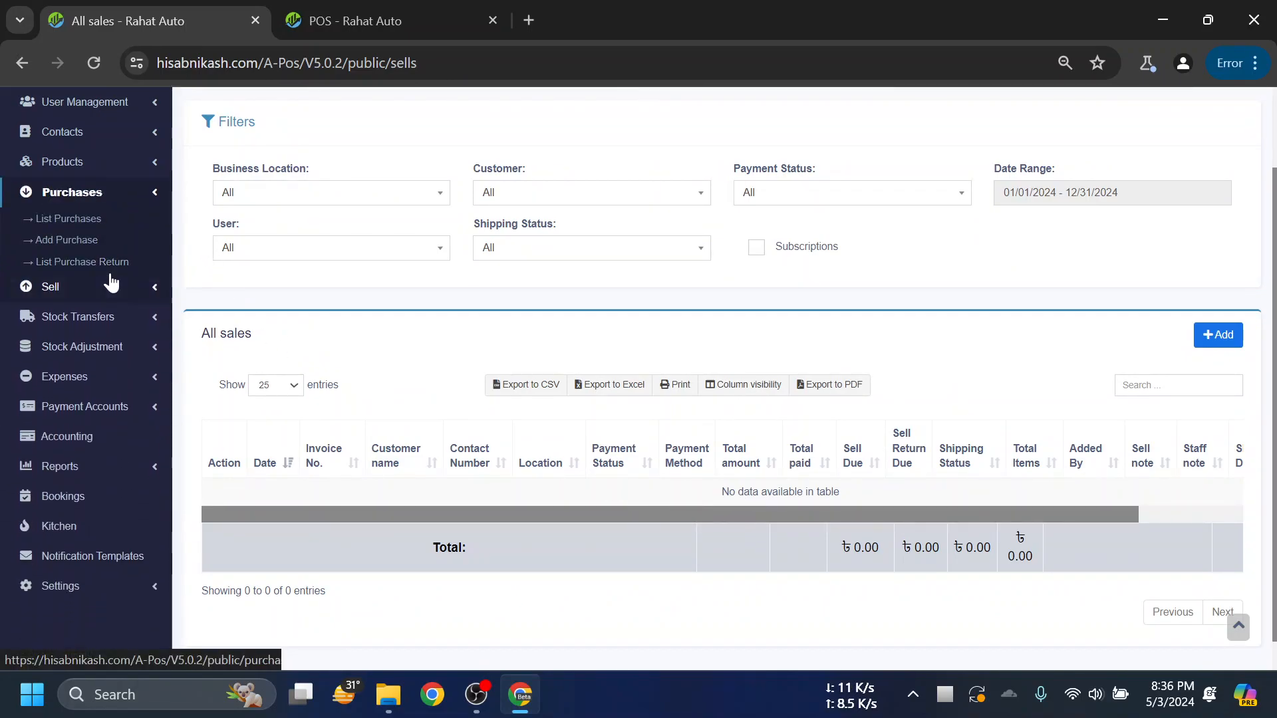
click(140, 188)
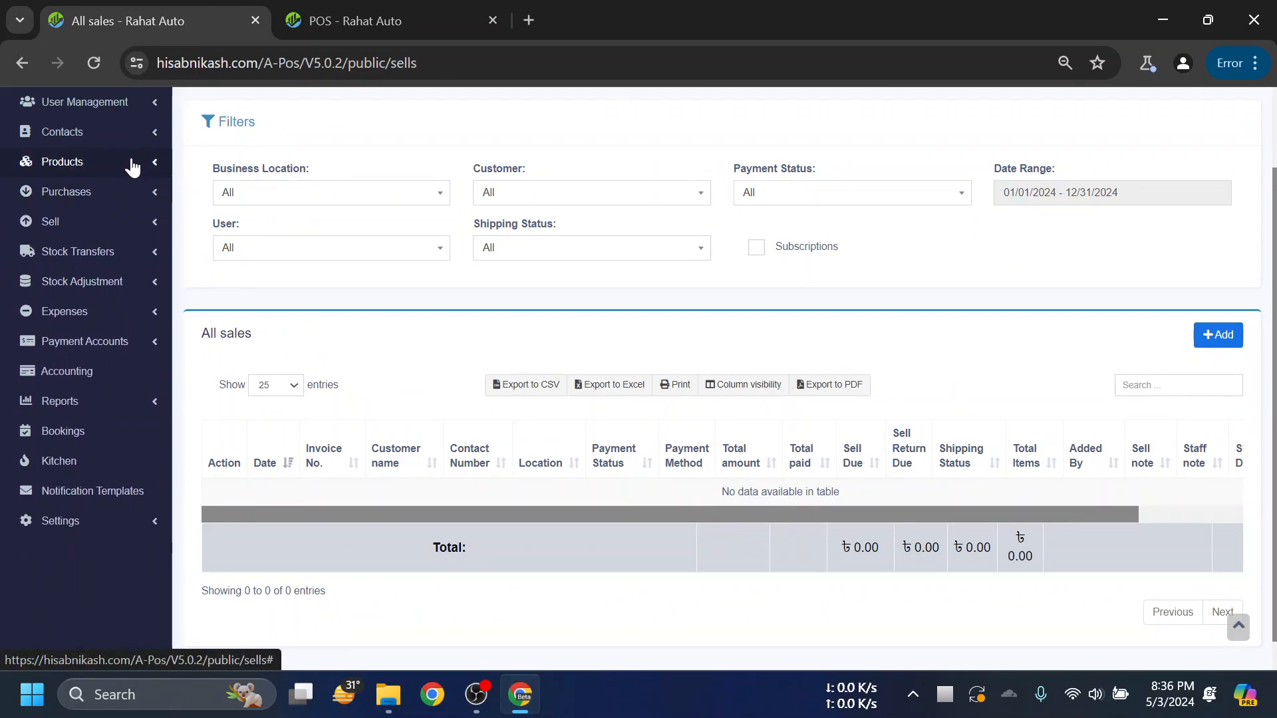
click(132, 164)
click(110, 136)
click(56, 186)
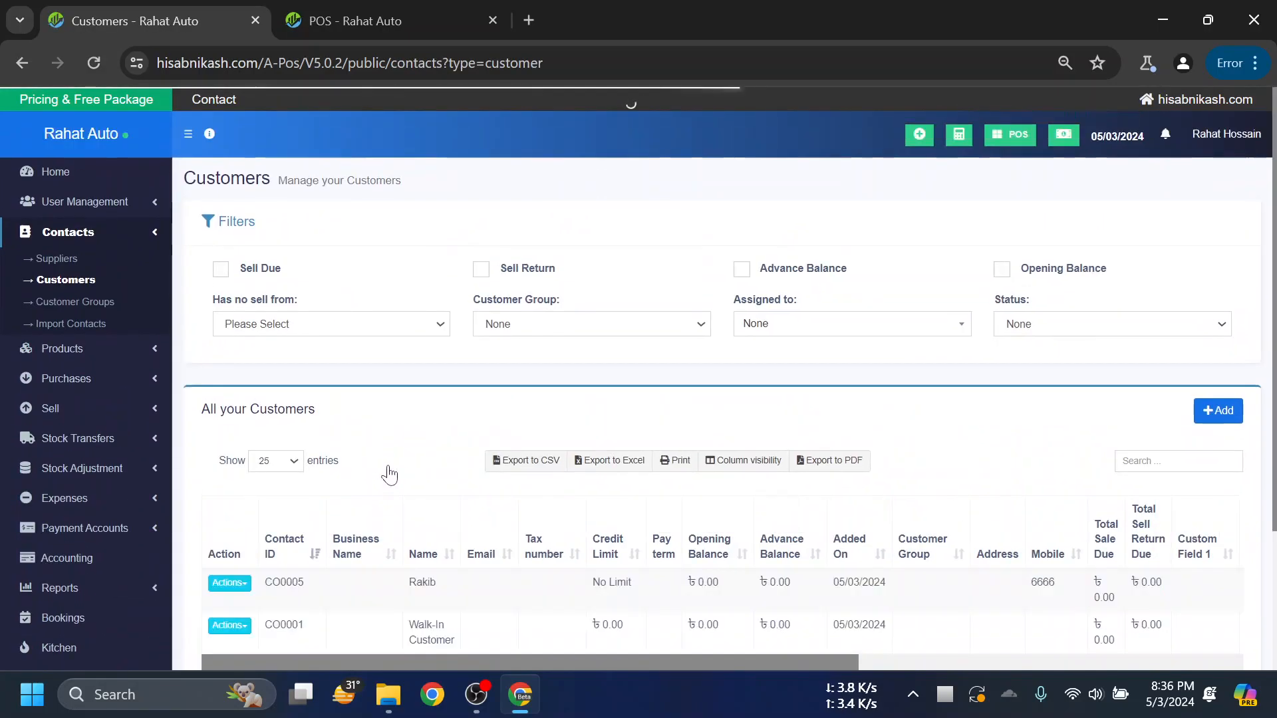
scroll(383, 480, down, 3)
click(230, 416)
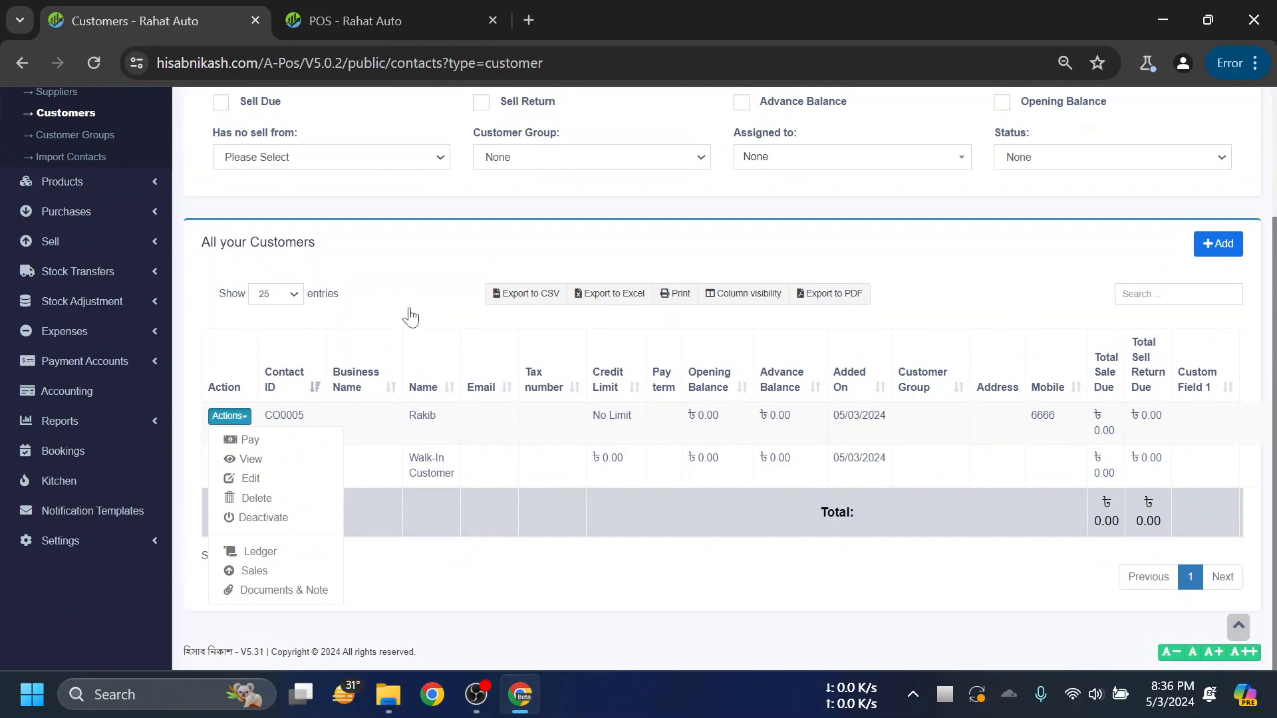
click(410, 323)
scroll(429, 399, up, 3)
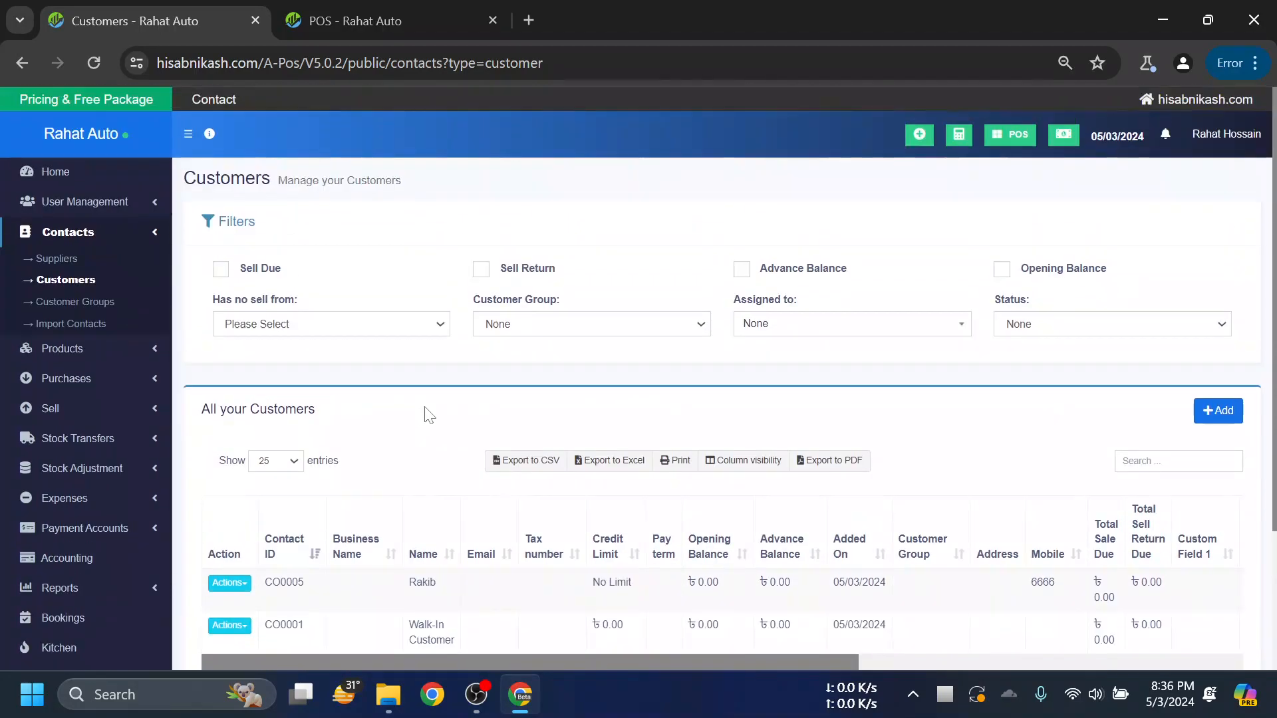
- Open the Customer Groups page, view the form for adding a group, and close it without saving
click(100, 234)
click(99, 234)
click(64, 307)
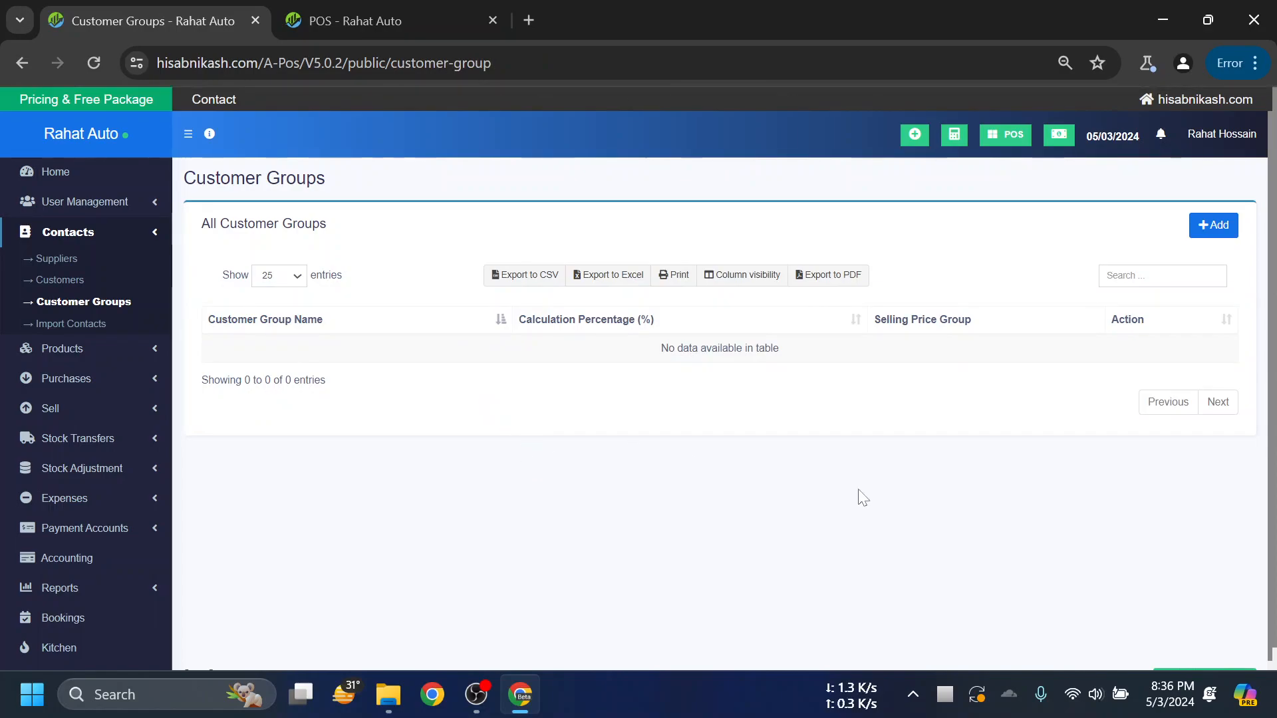
click(1213, 225)
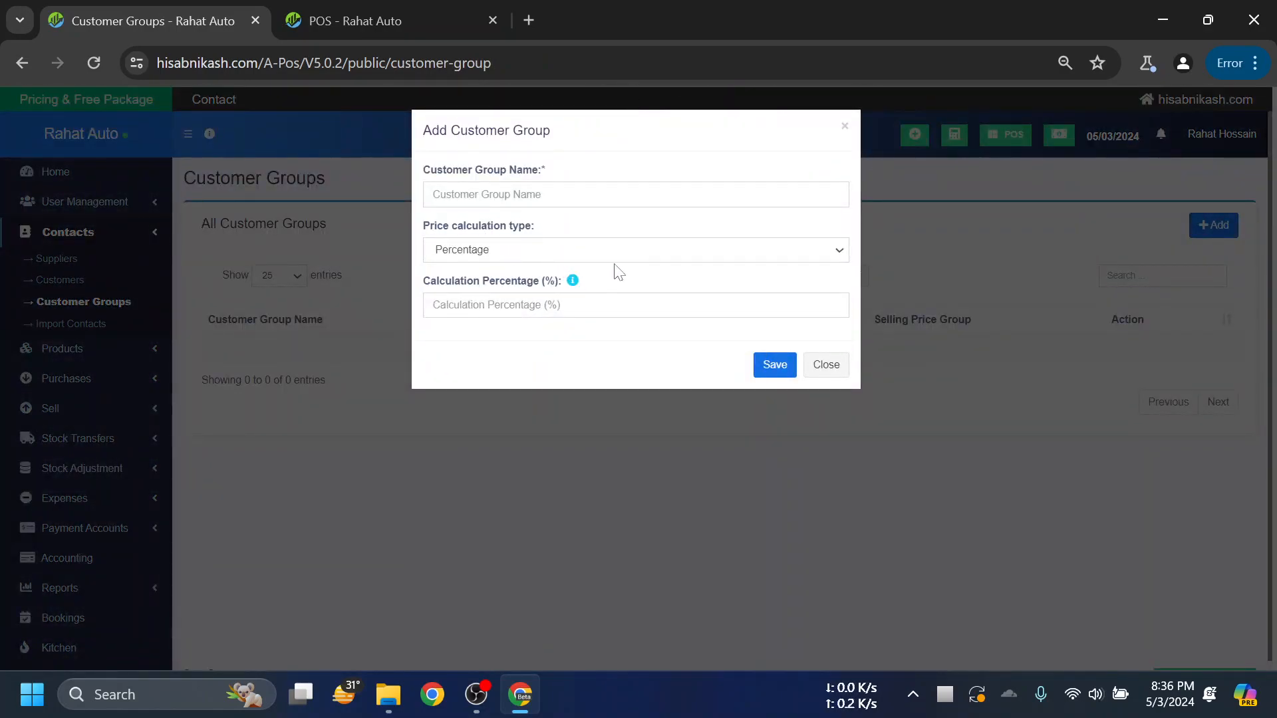
click(826, 365)
- Open the Import Contacts page and review the file upload options and column instructions
click(85, 325)
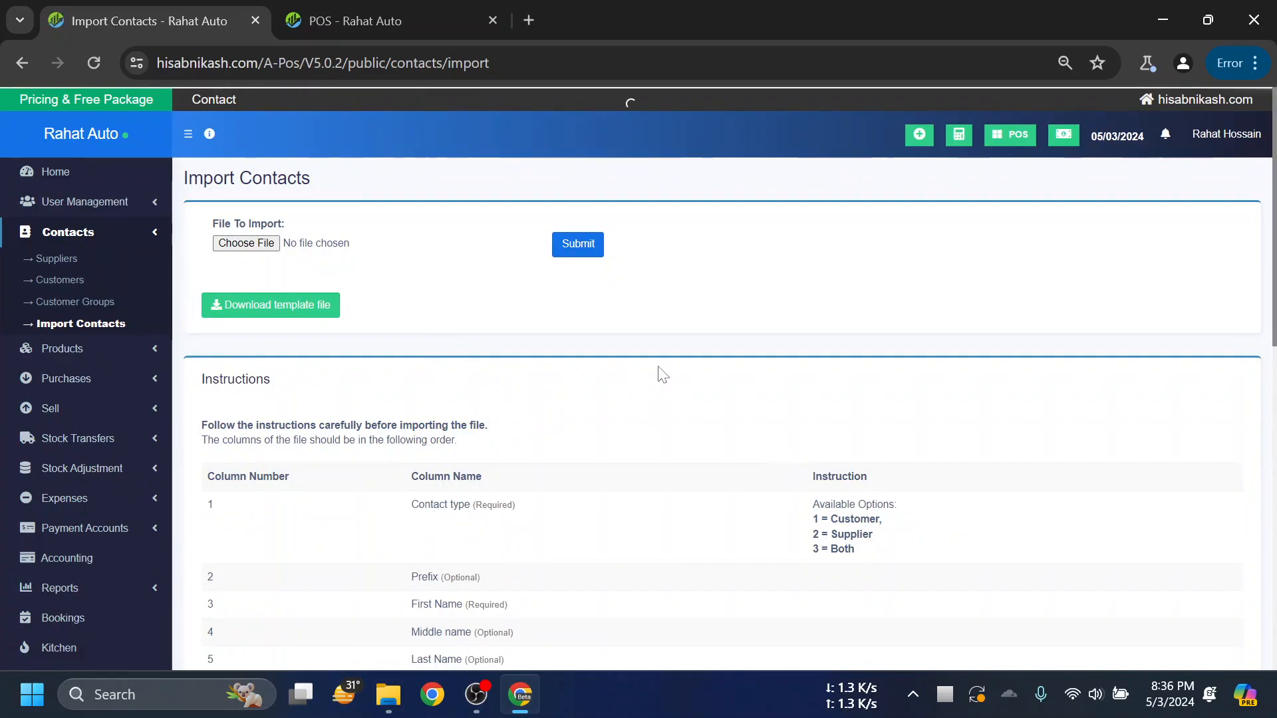
scroll(571, 452, down, 3)
scroll(576, 421, up, 3)
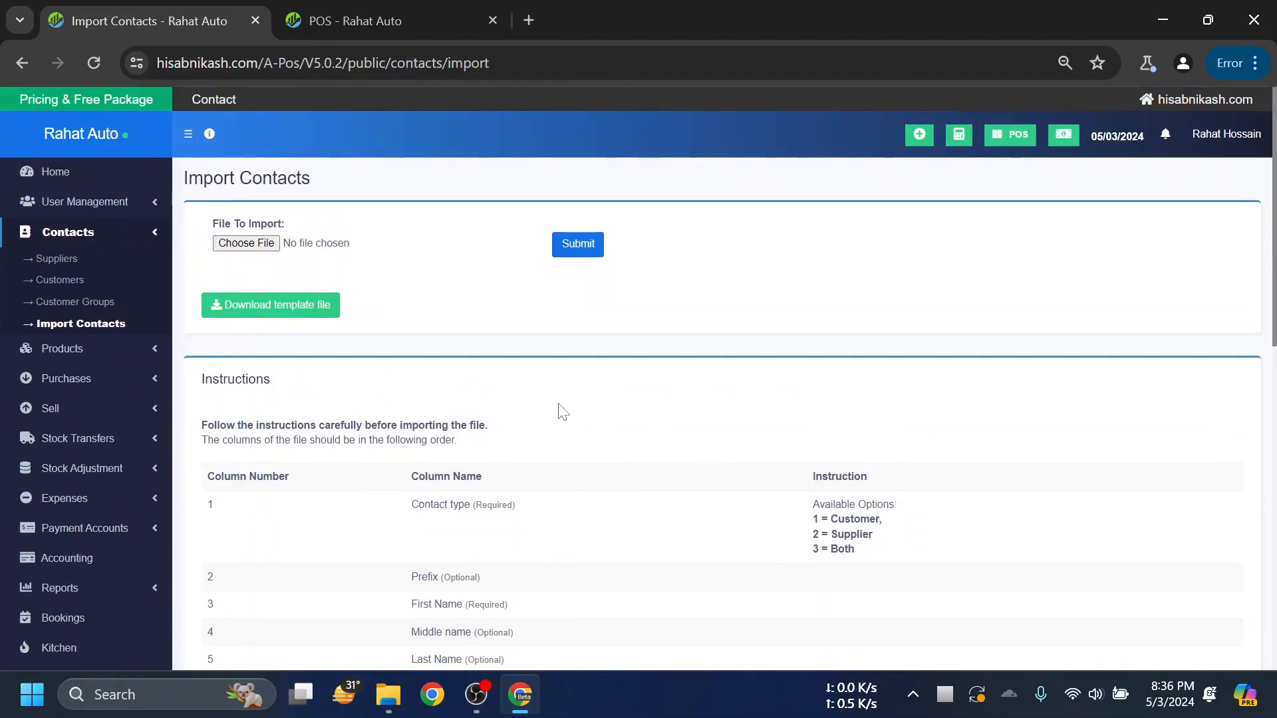
click(67, 233)
click(73, 232)
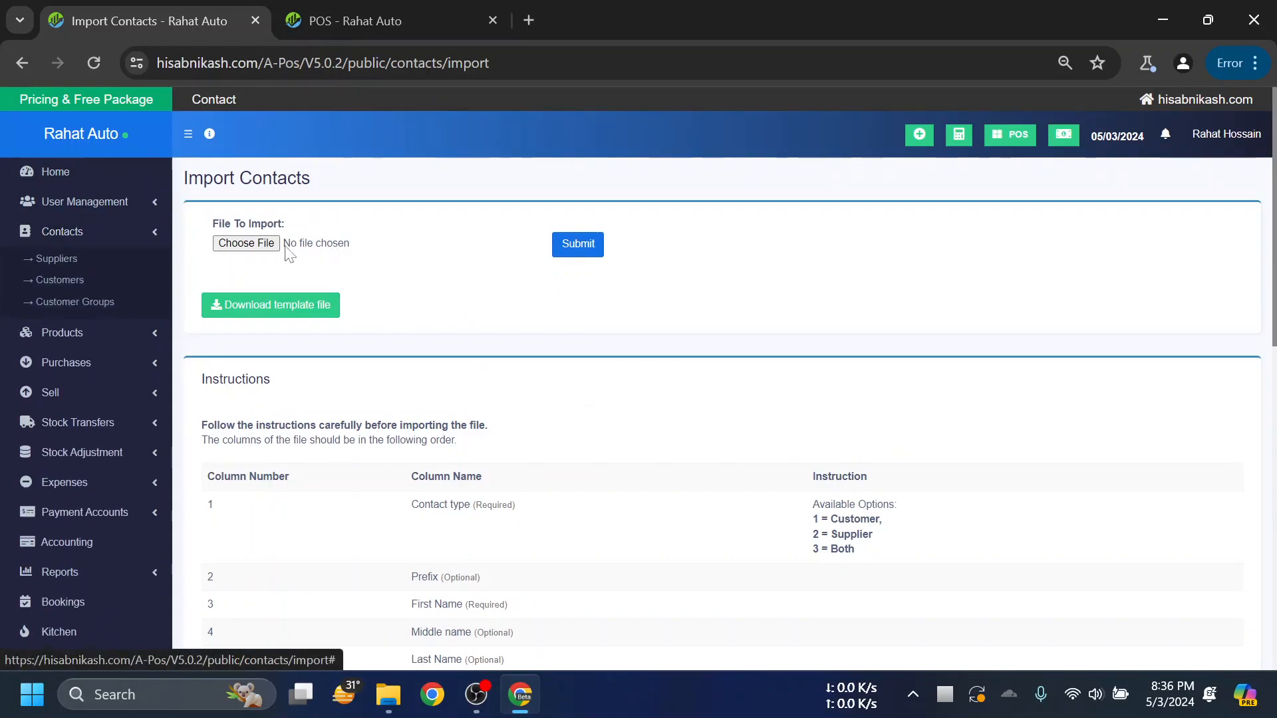